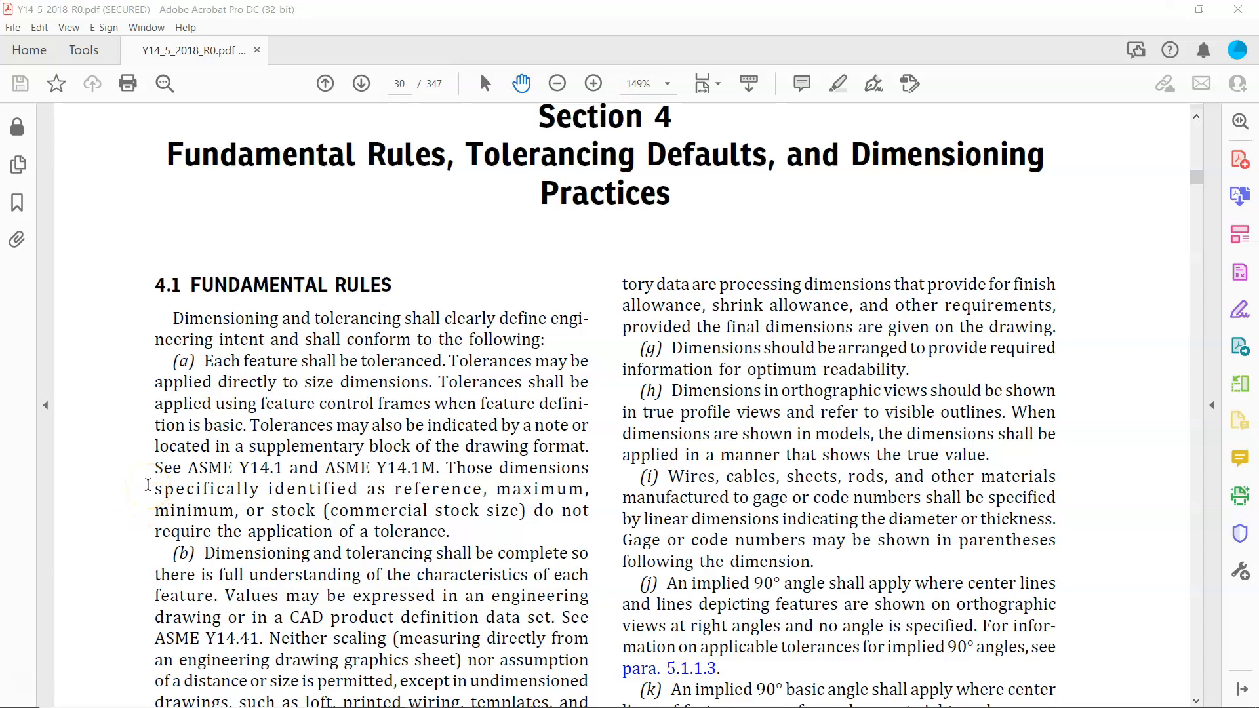
Step: Read through section 4.1 Fundamental Rules of ASME Y14.5-2018, from item (a) on to the following page
scroll(148, 485, "down", 3)
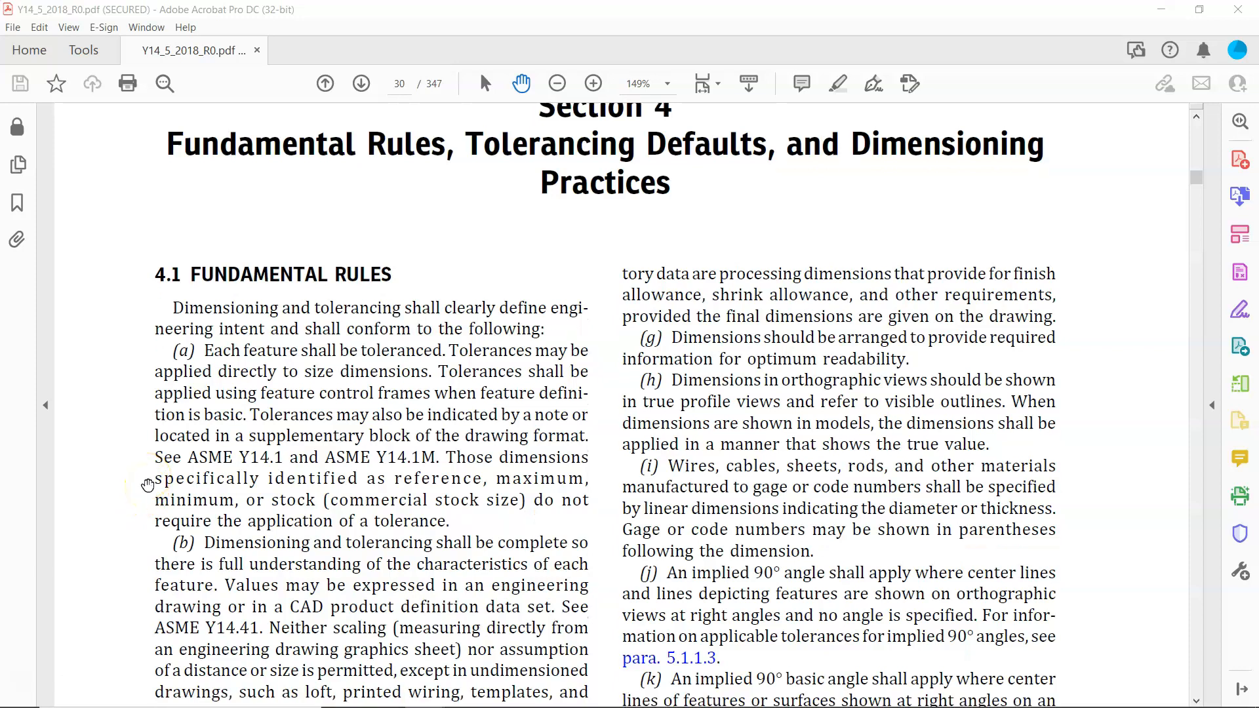
scroll(148, 485, "down", 2)
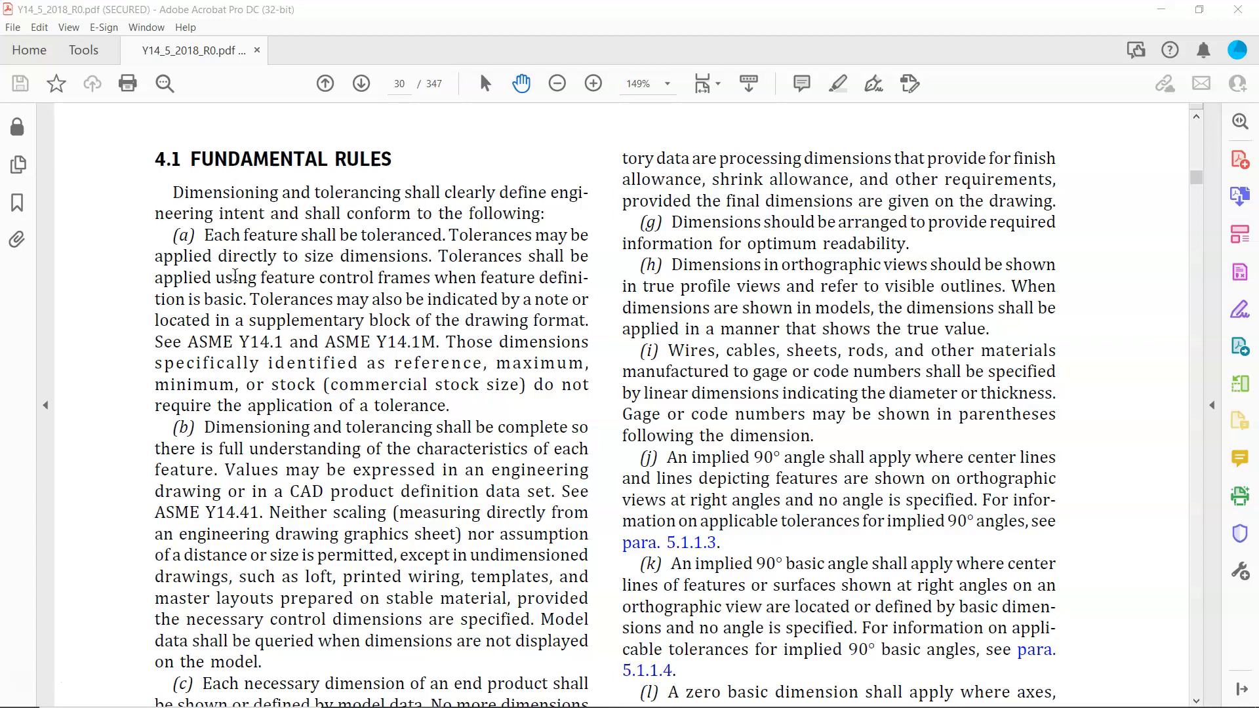
scroll(234, 274, "down", 5)
scroll(234, 274, "down", 9)
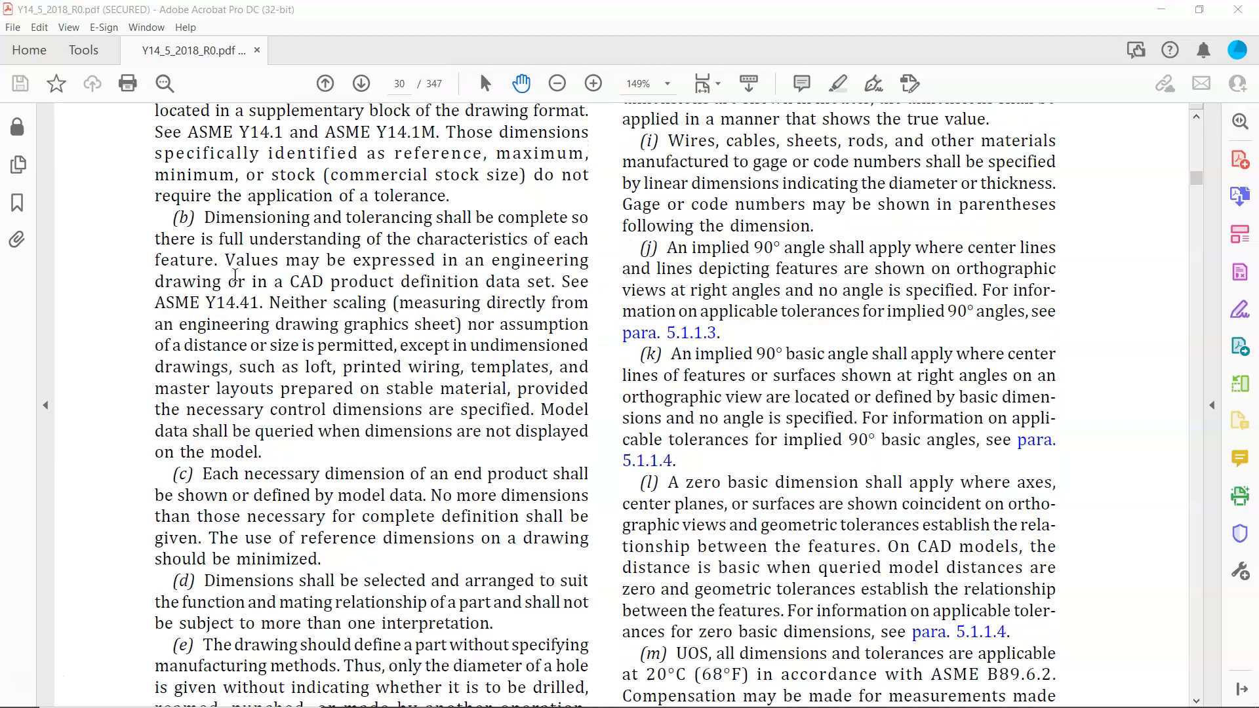
scroll(235, 274, "down", 20)
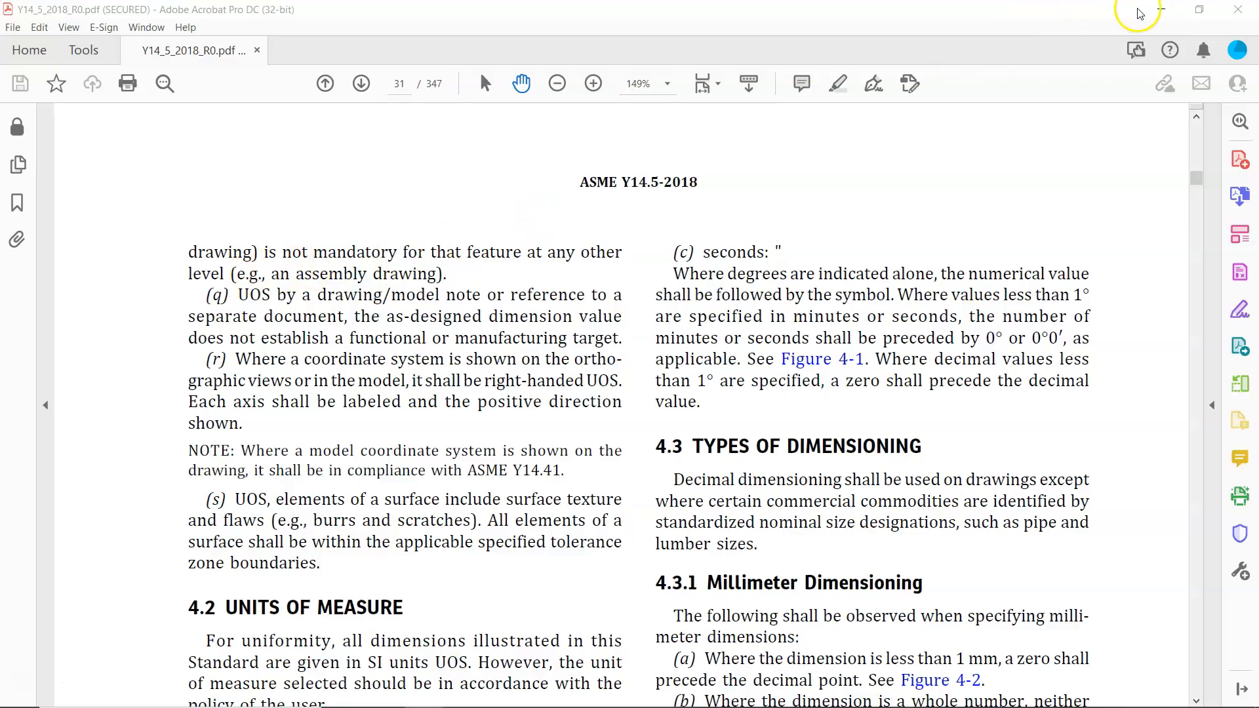
Step: Switch to the Technical Drawing with Engineering Graphics e-book in Kindle and review the 11.46 Dos and Don'ts of Dimensioning checklist
left_click(1161, 10)
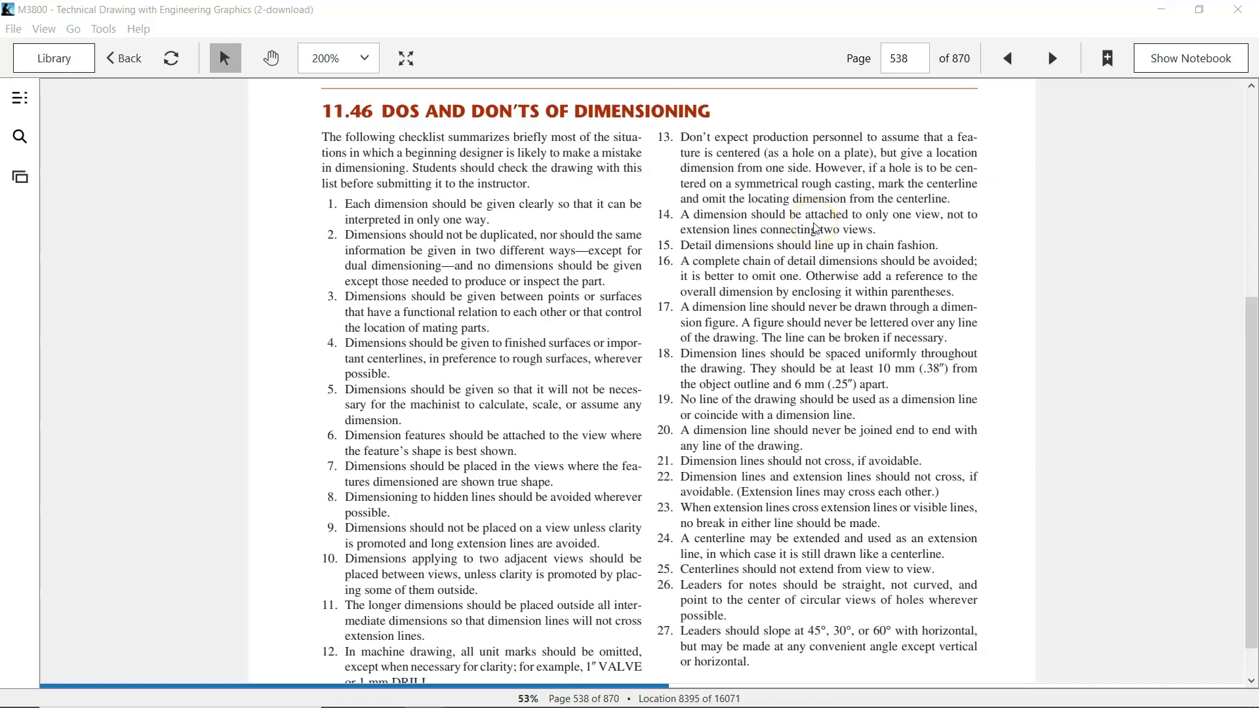
scroll(815, 227, "down", 1)
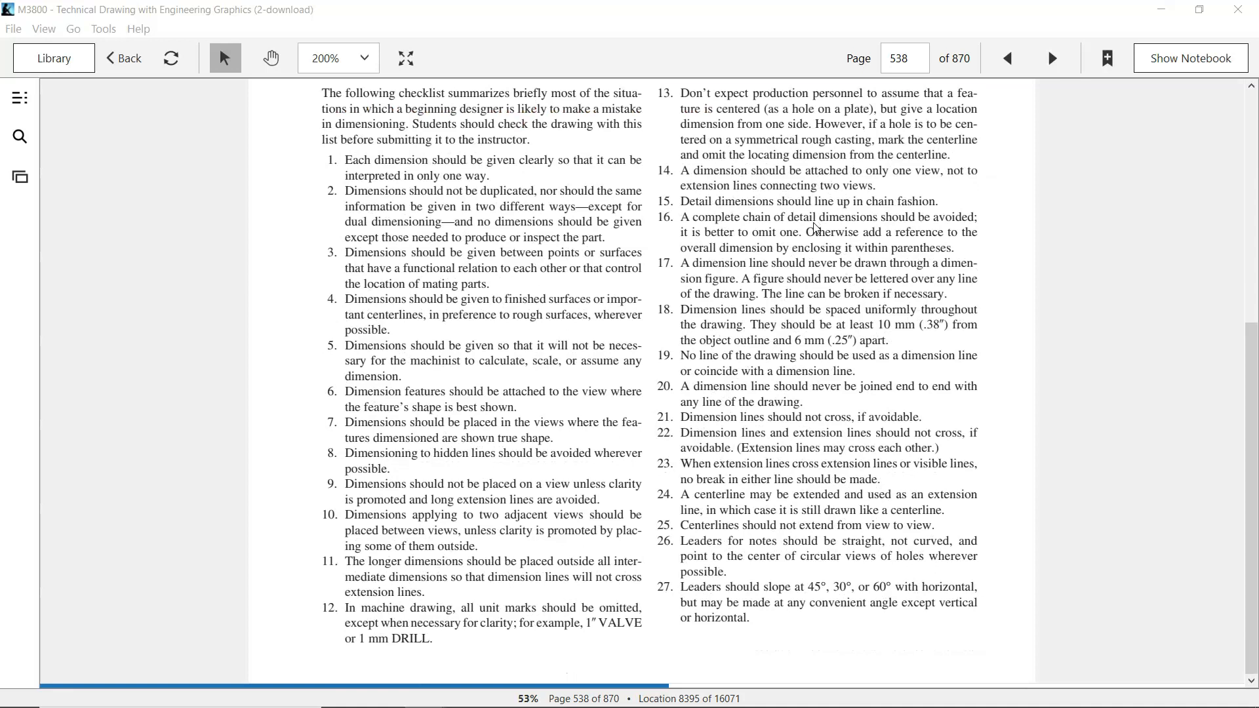
scroll(815, 227, "up", 3)
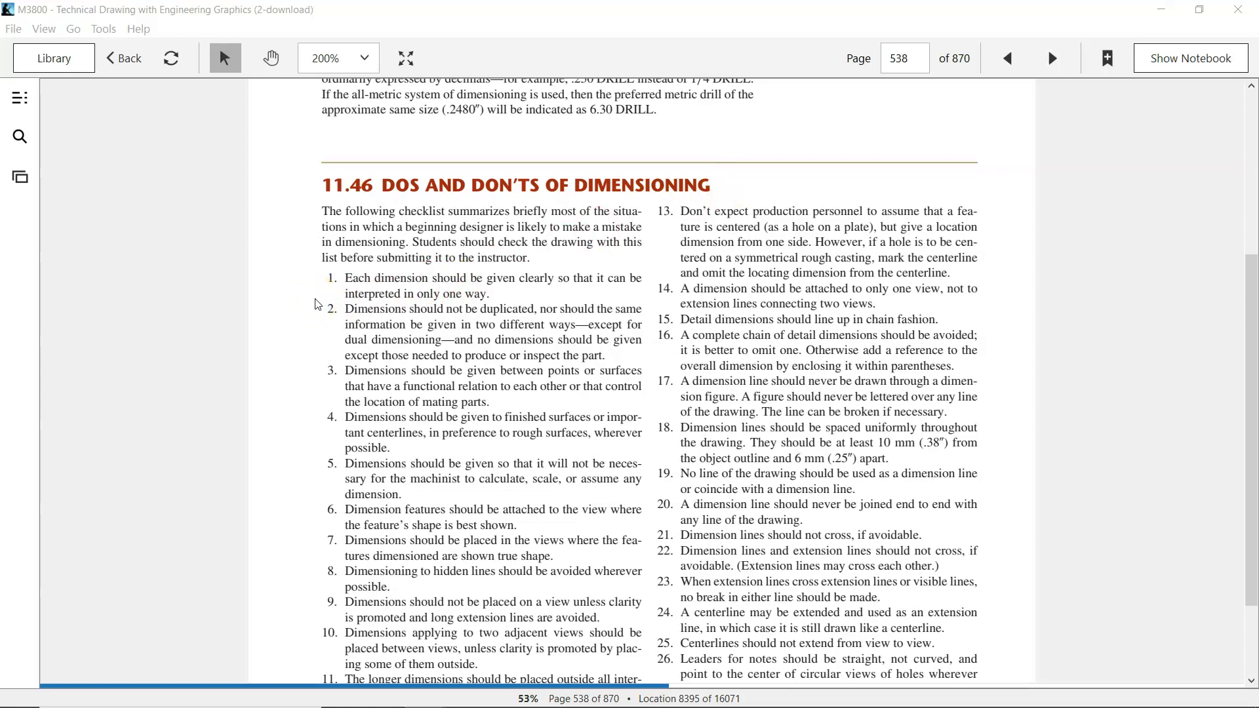
scroll(317, 304, "up", 2)
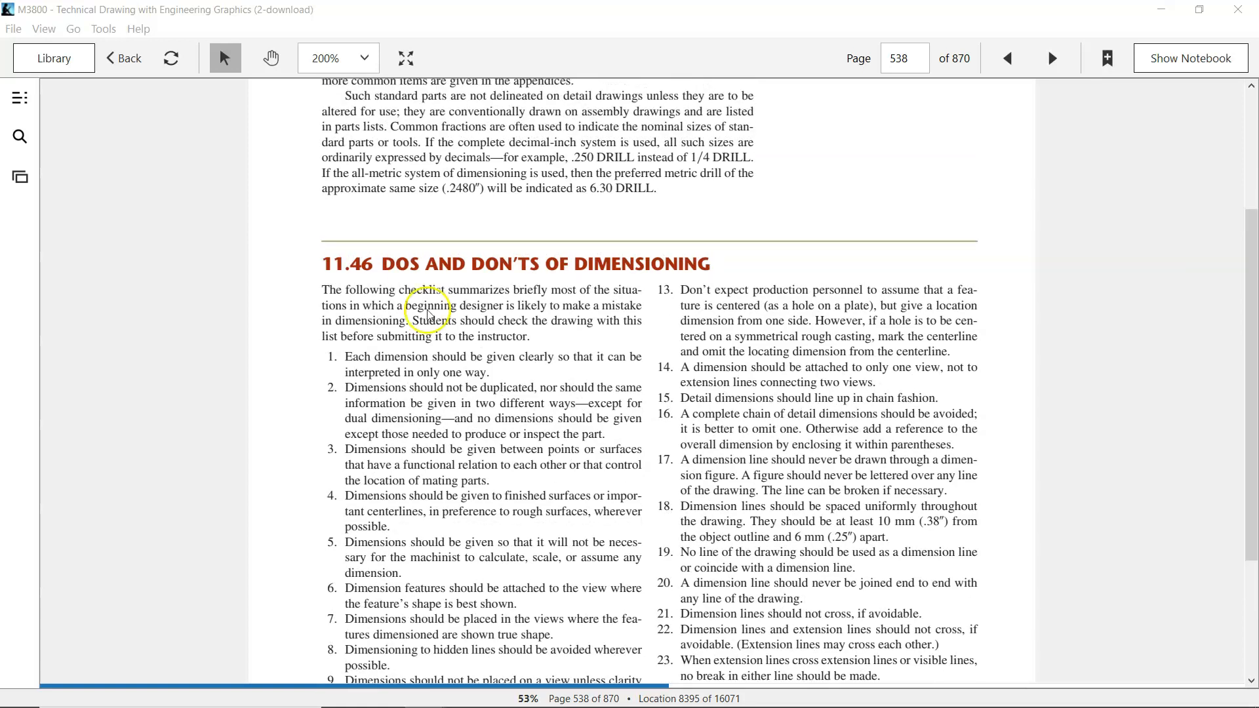
left_click(21, 176)
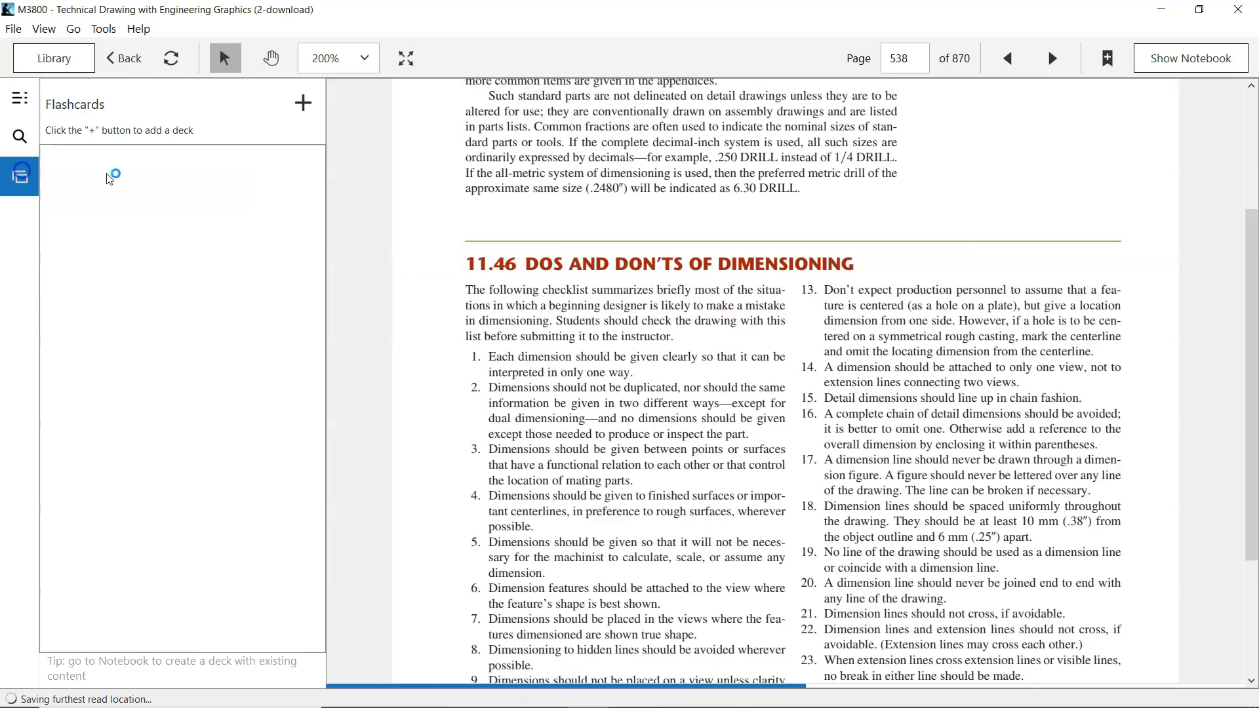
left_click(18, 100)
left_click(16, 101)
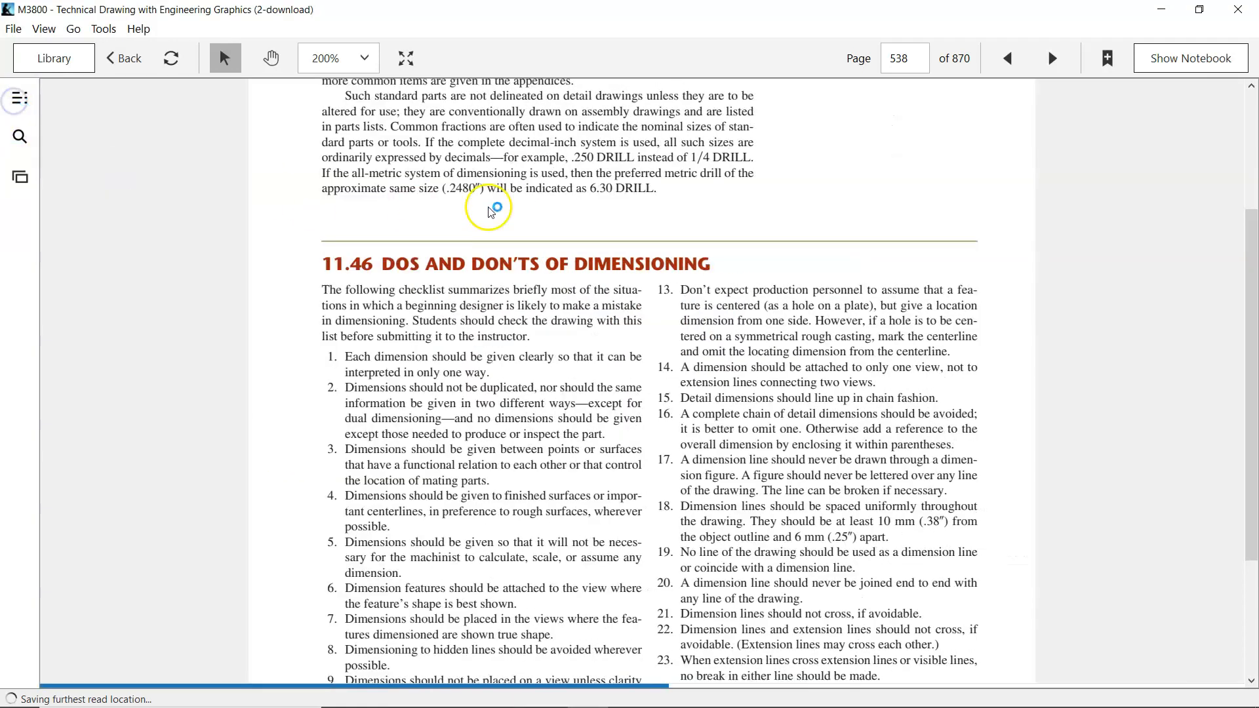
Step: Show the book's notes and highlights and go to the page 167 note "Last - revolves"
left_click(1160, 62)
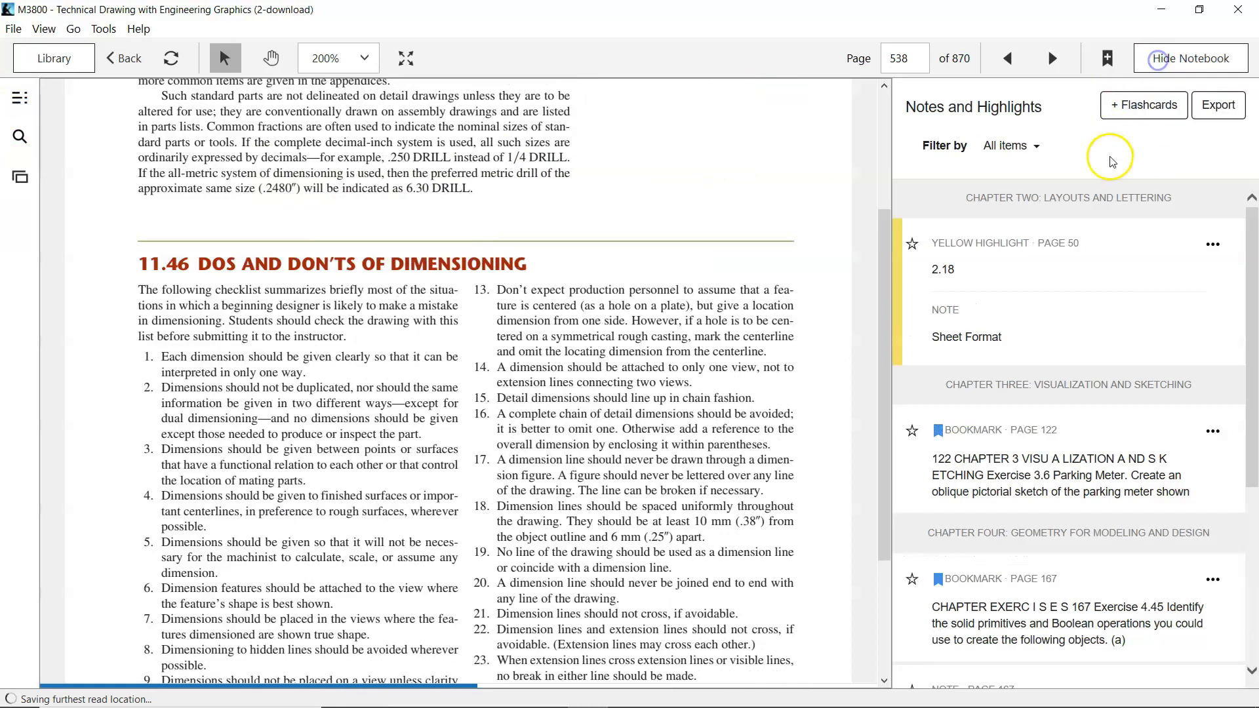
scroll(1113, 292, "down", 5)
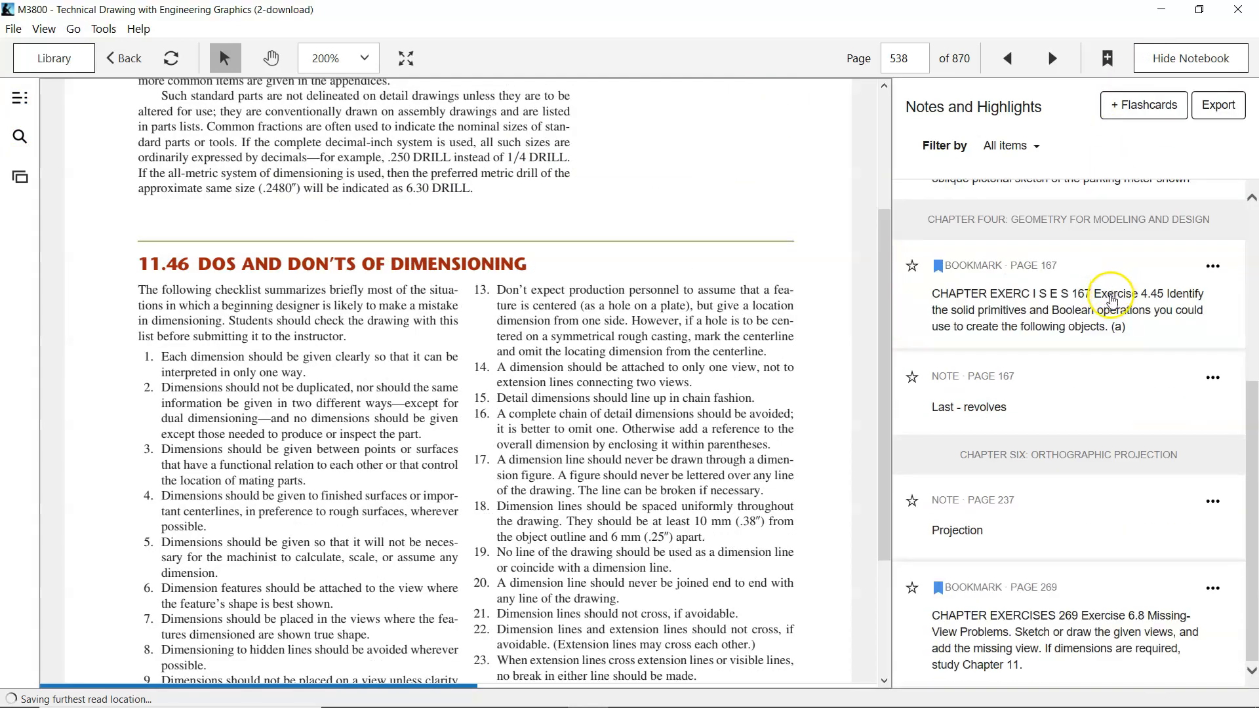
double_click(993, 412)
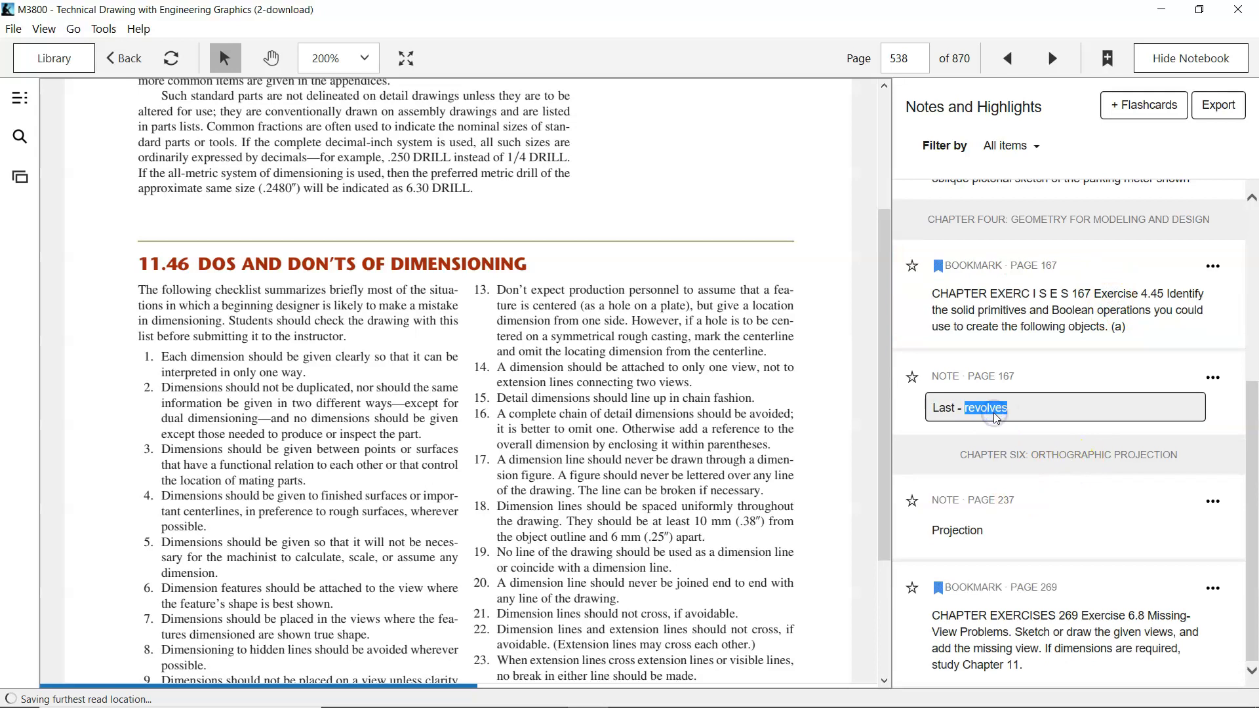
left_click(1075, 386)
left_click(787, 446)
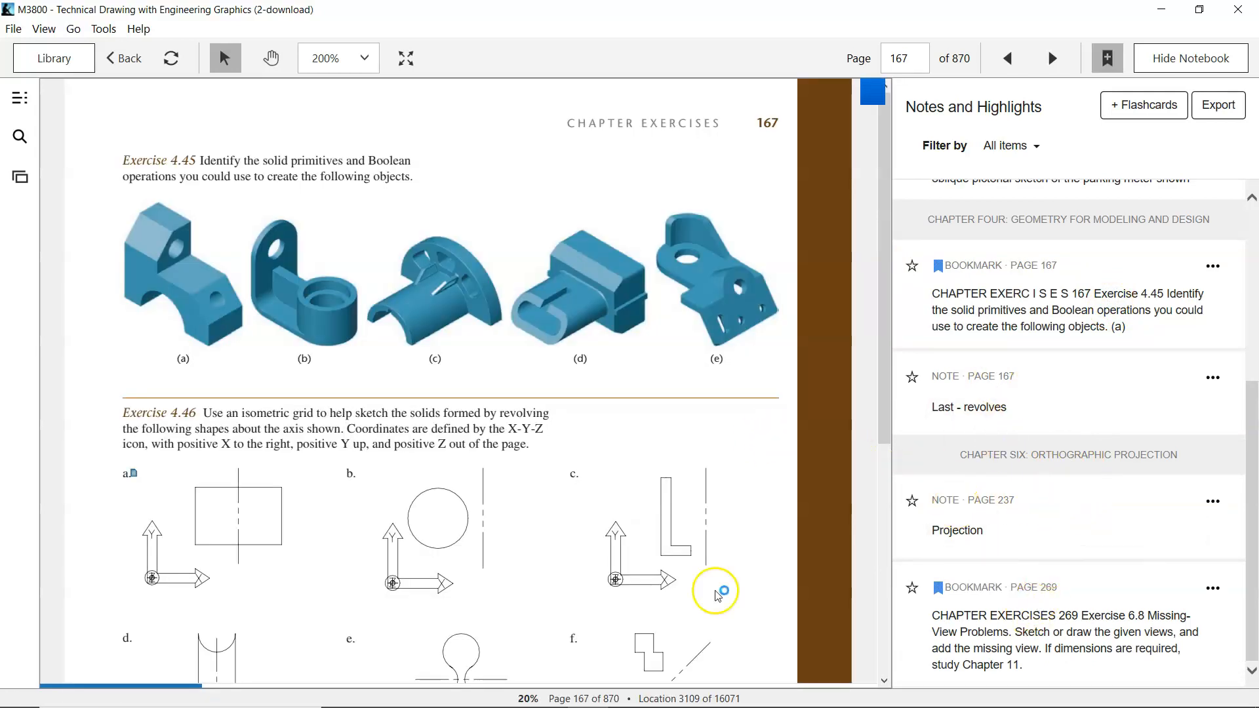
Step: Go to the page 50 Sheet Format highlight and examine section 2.18 Standard Layout Elements down to Figure 2.32
mouse_move(39, 701)
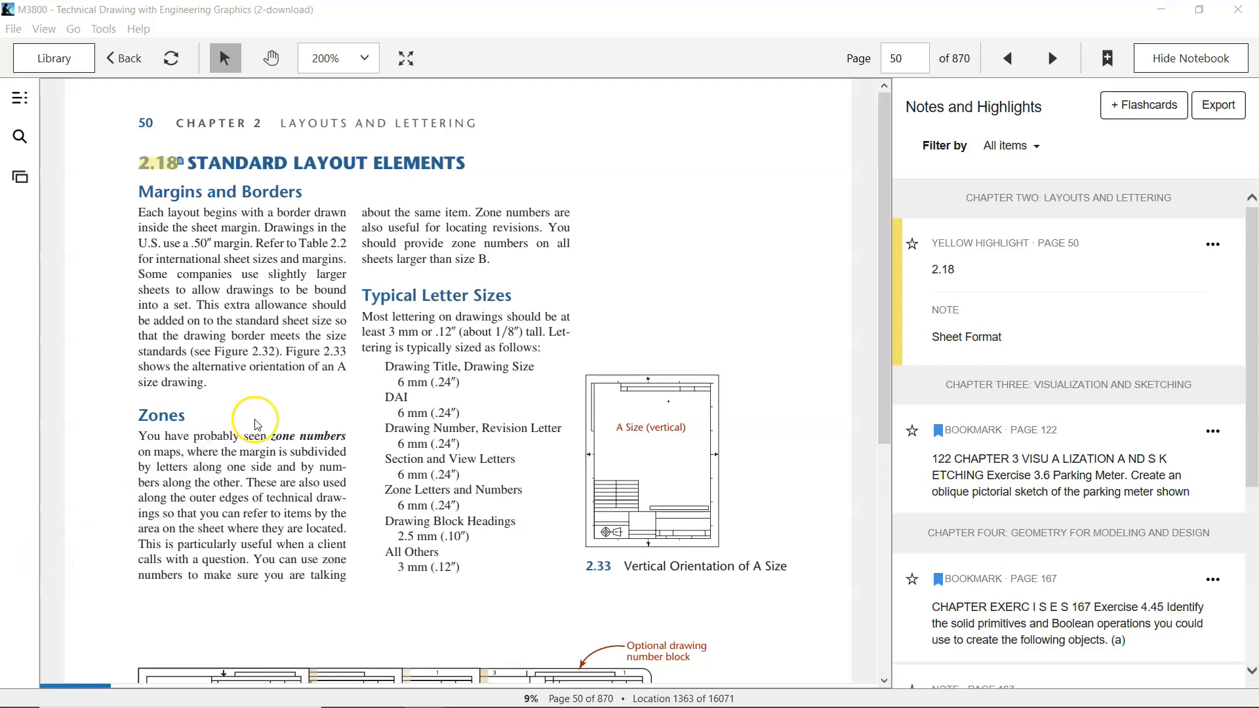
scroll(359, 399, "down", 1)
scroll(359, 399, "down", 3)
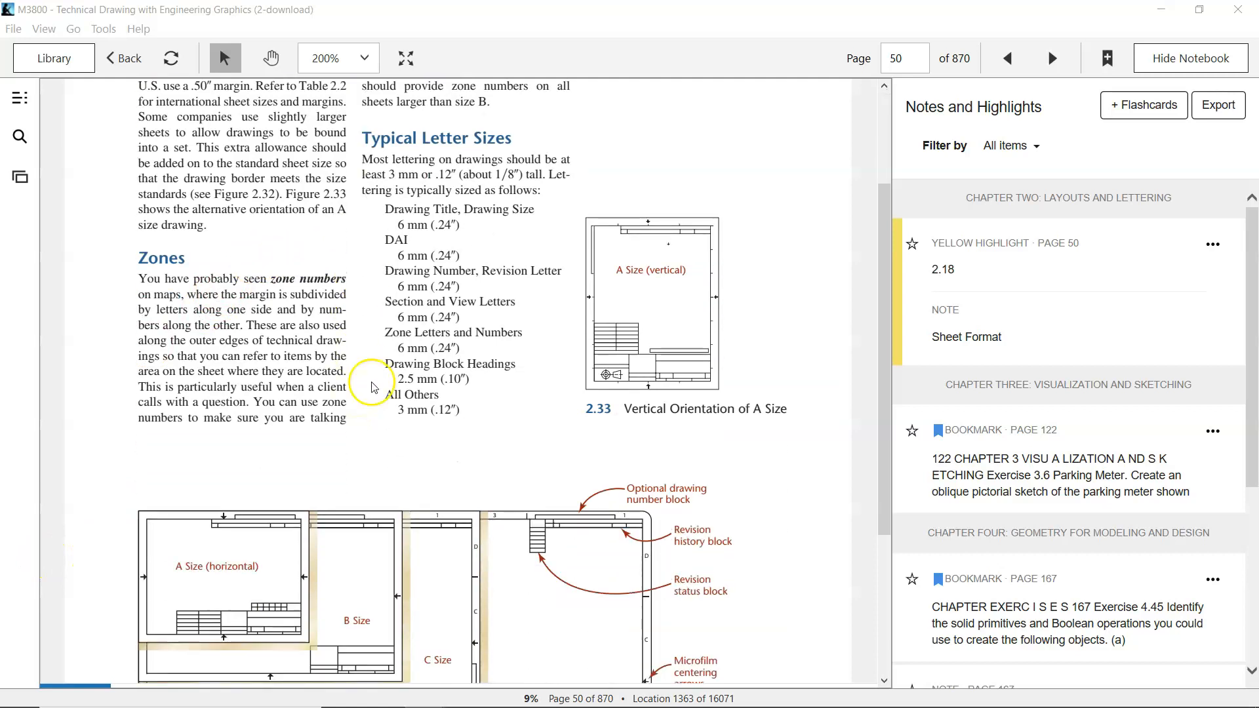
scroll(298, 435, "down", 3)
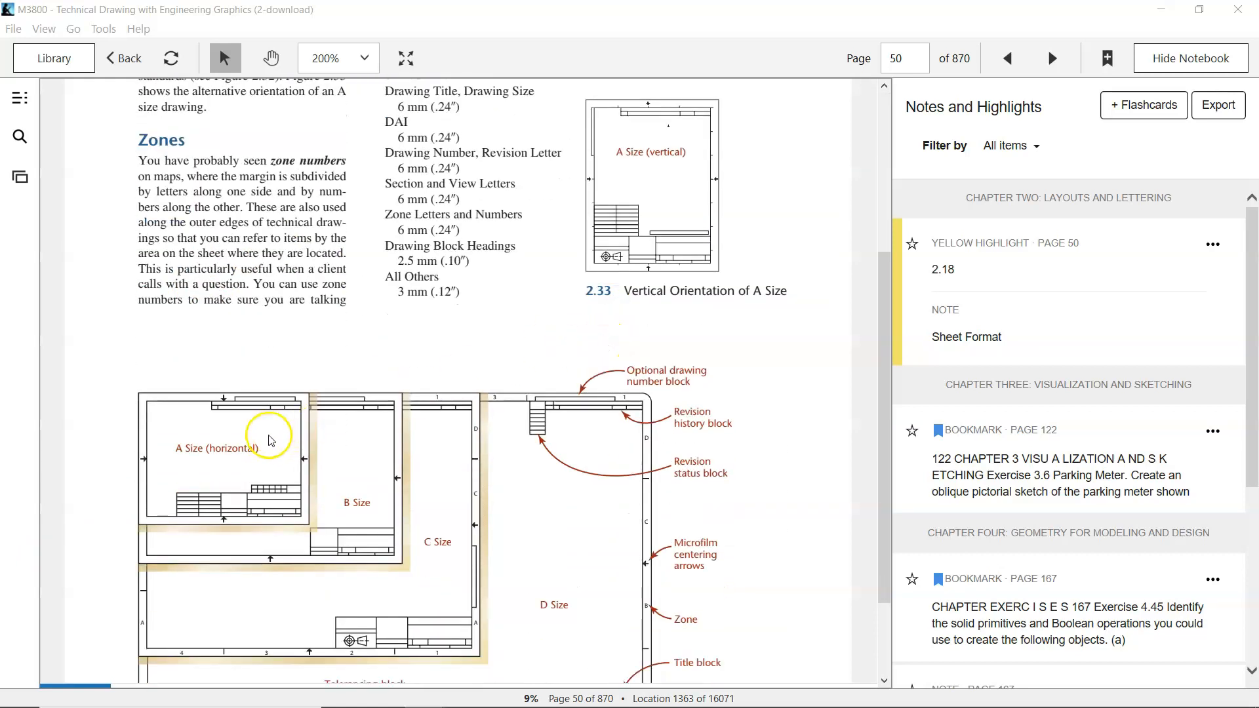
scroll(282, 435, "down", 3)
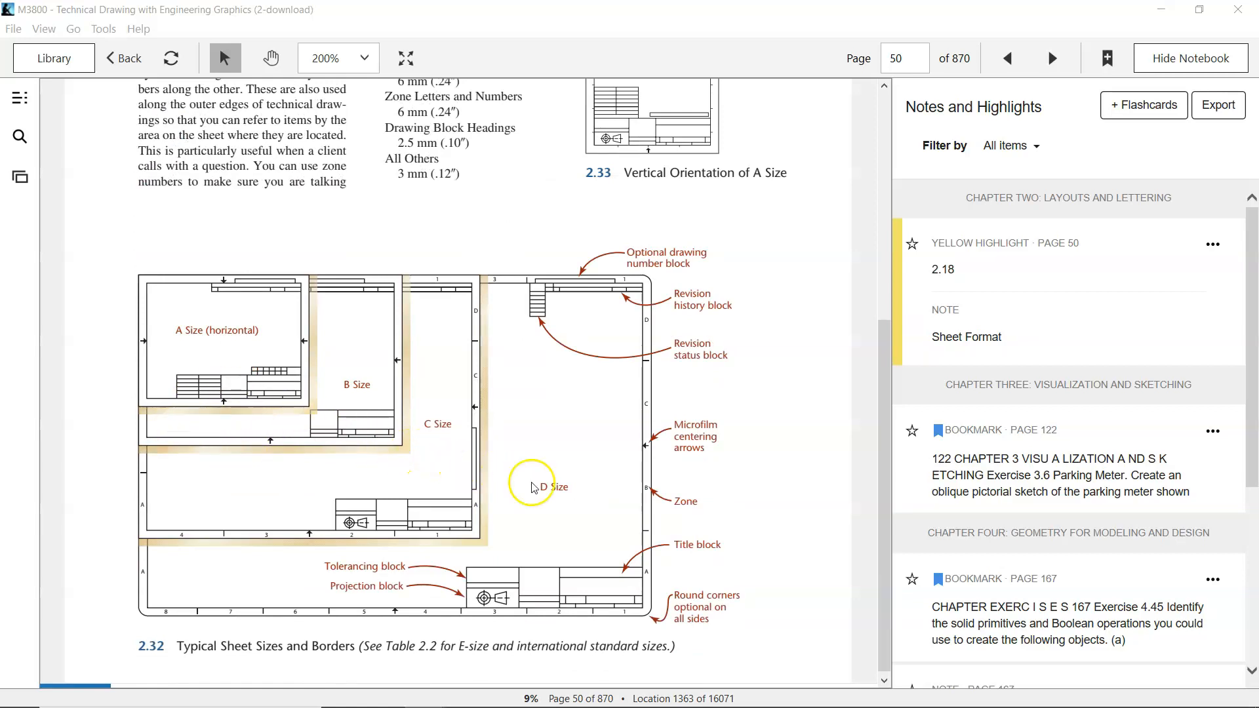
Step: Examine the title block dimensions in Figure 2.34 and the Title Block field descriptions on page 51
scroll(531, 483, "down", 10)
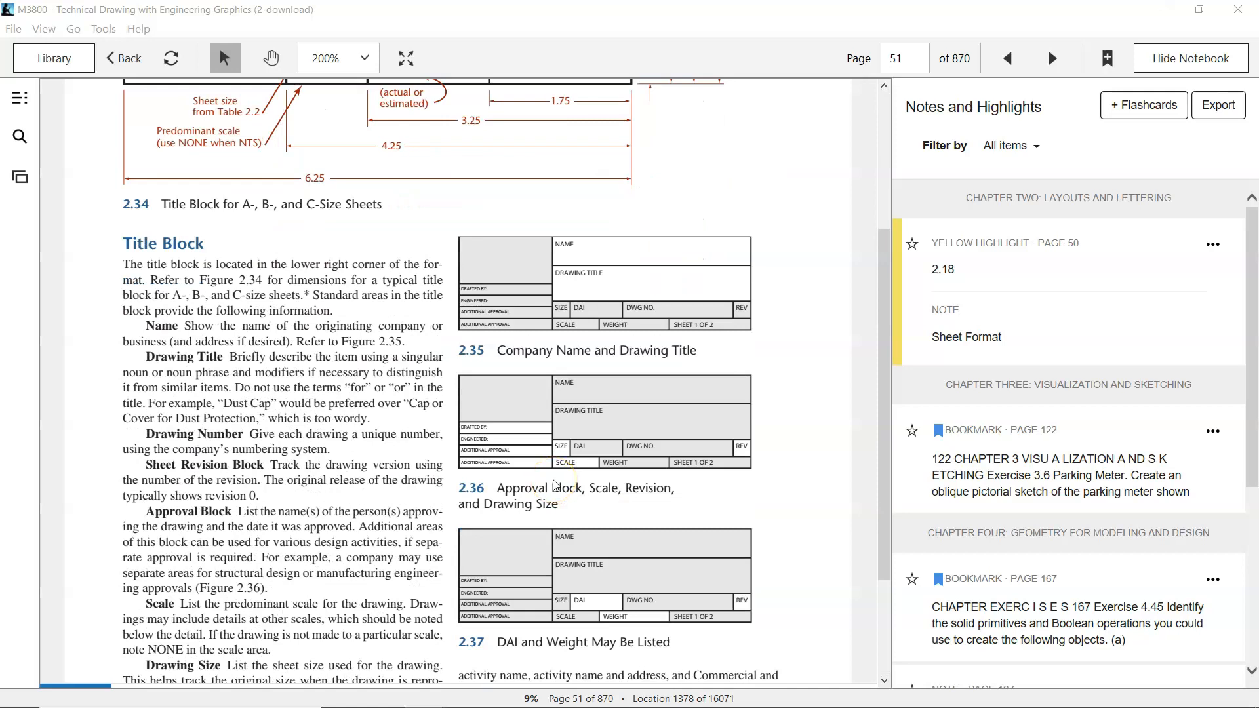
scroll(555, 485, "up", 3)
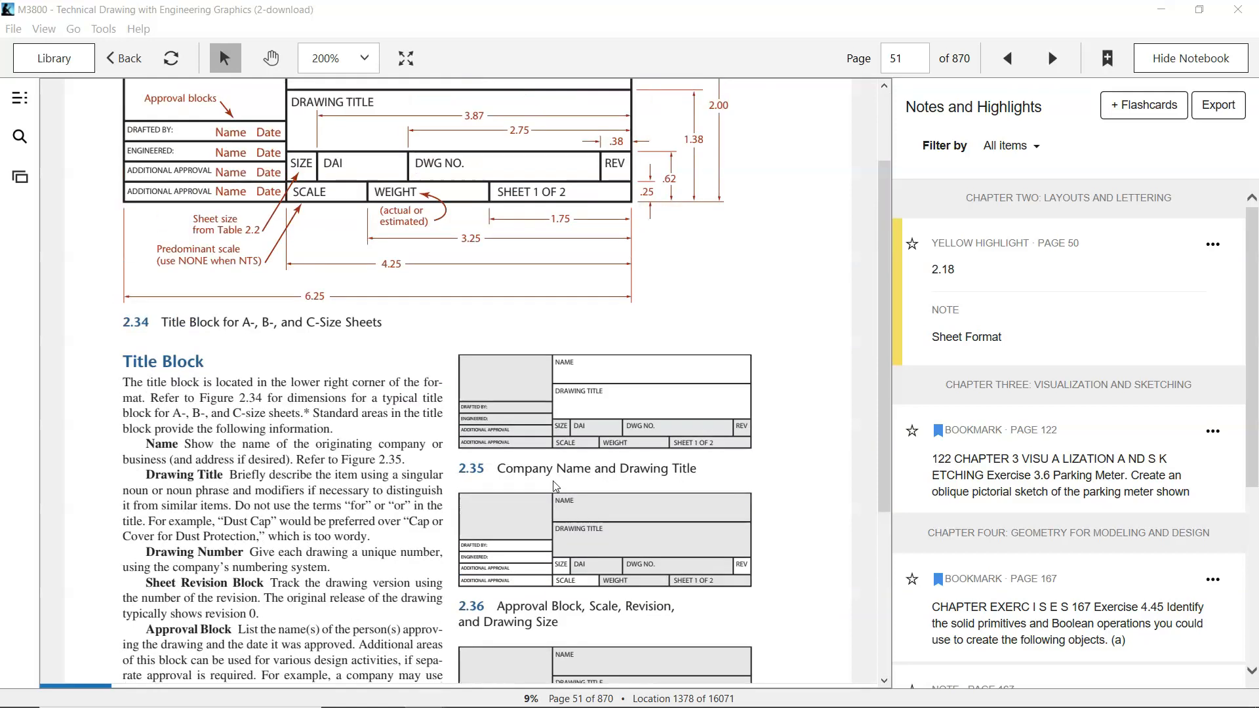
scroll(555, 485, "up", 3)
scroll(555, 485, "down", 3)
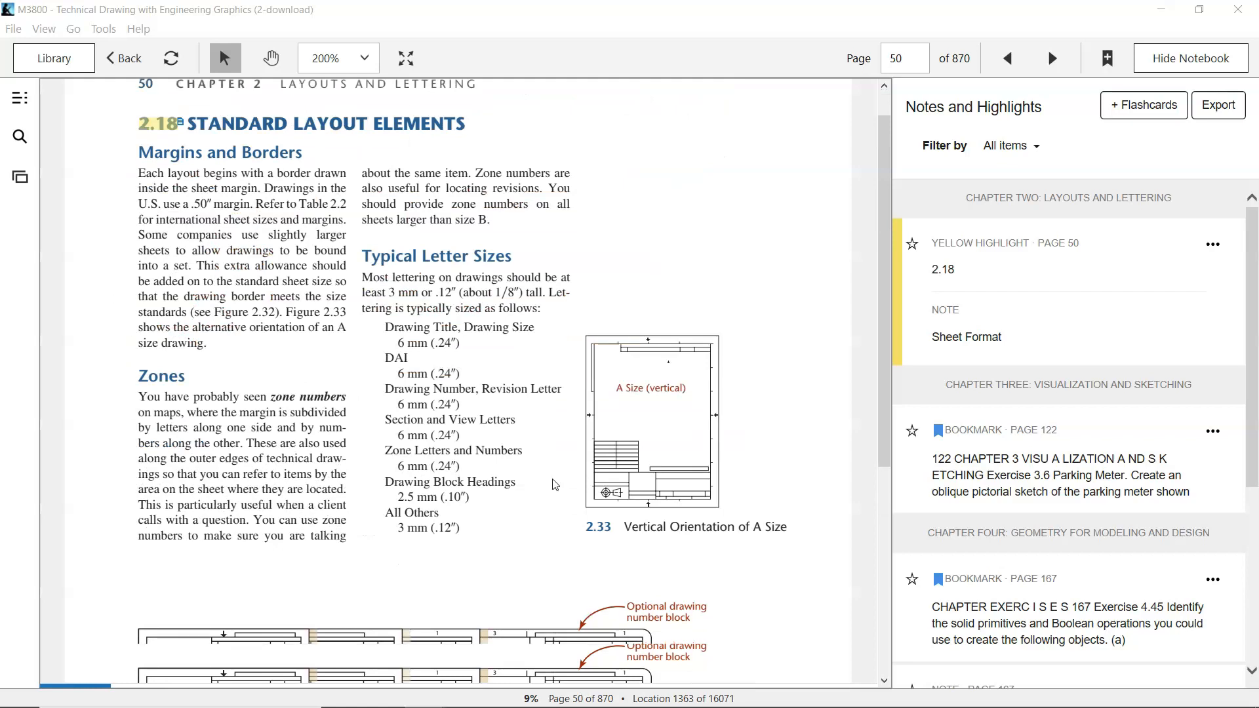
scroll(556, 485, "down", 2)
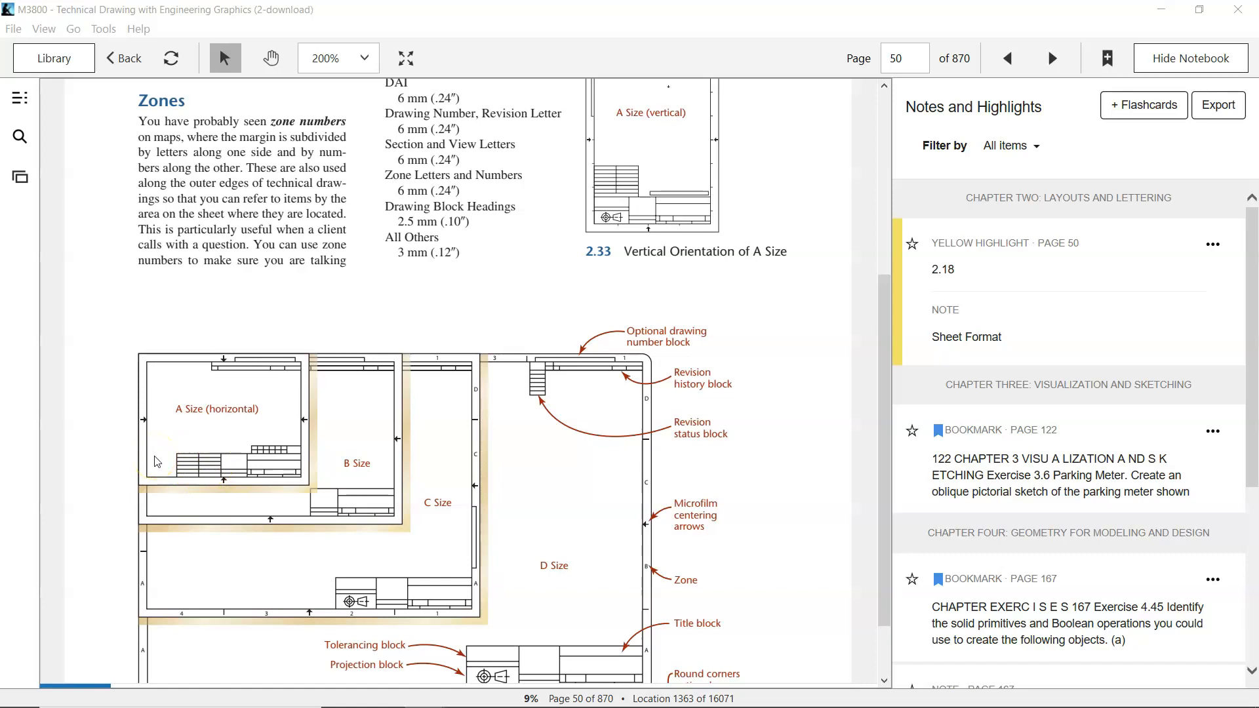
scroll(197, 467, "down", 5)
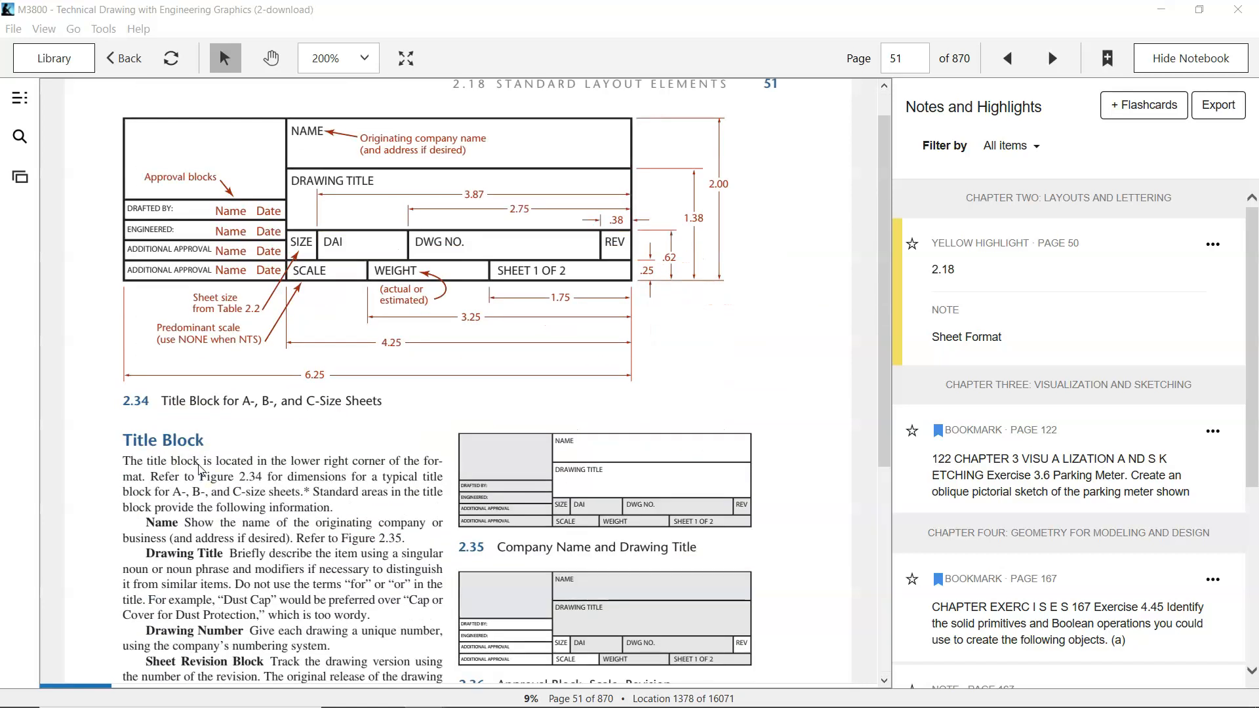
scroll(200, 469, "down", 5)
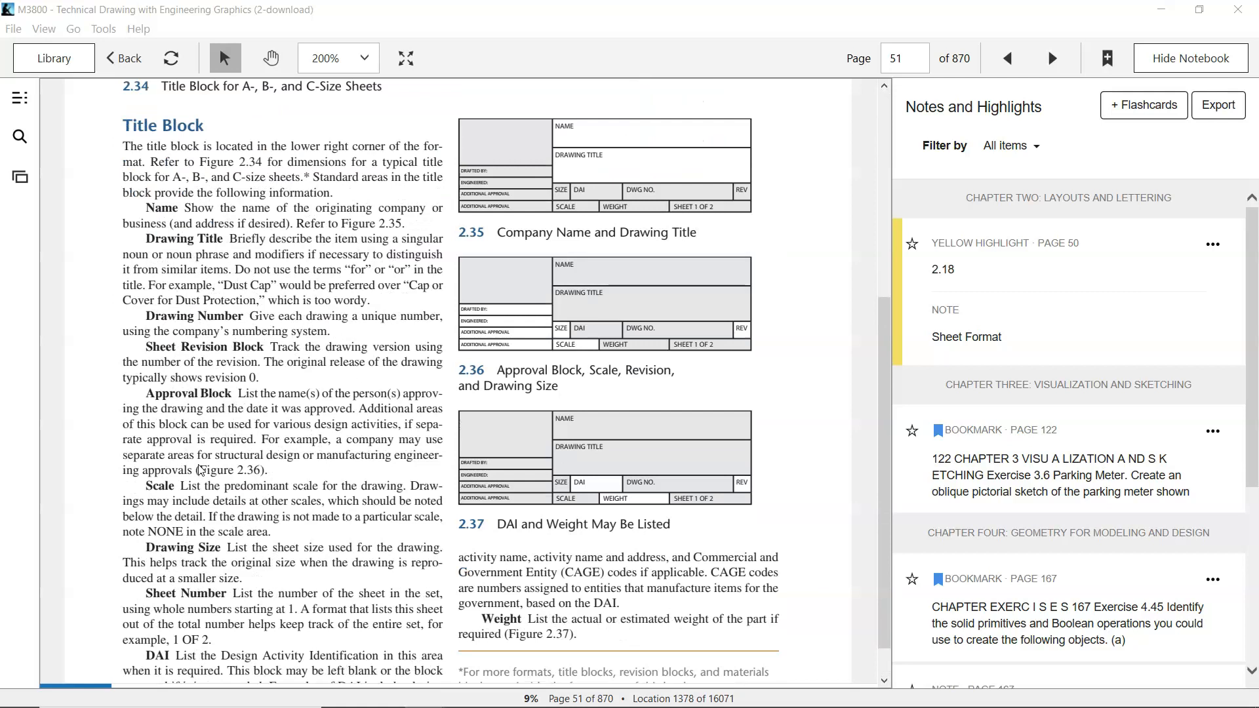
left_click(241, 458)
scroll(252, 461, "down", 1)
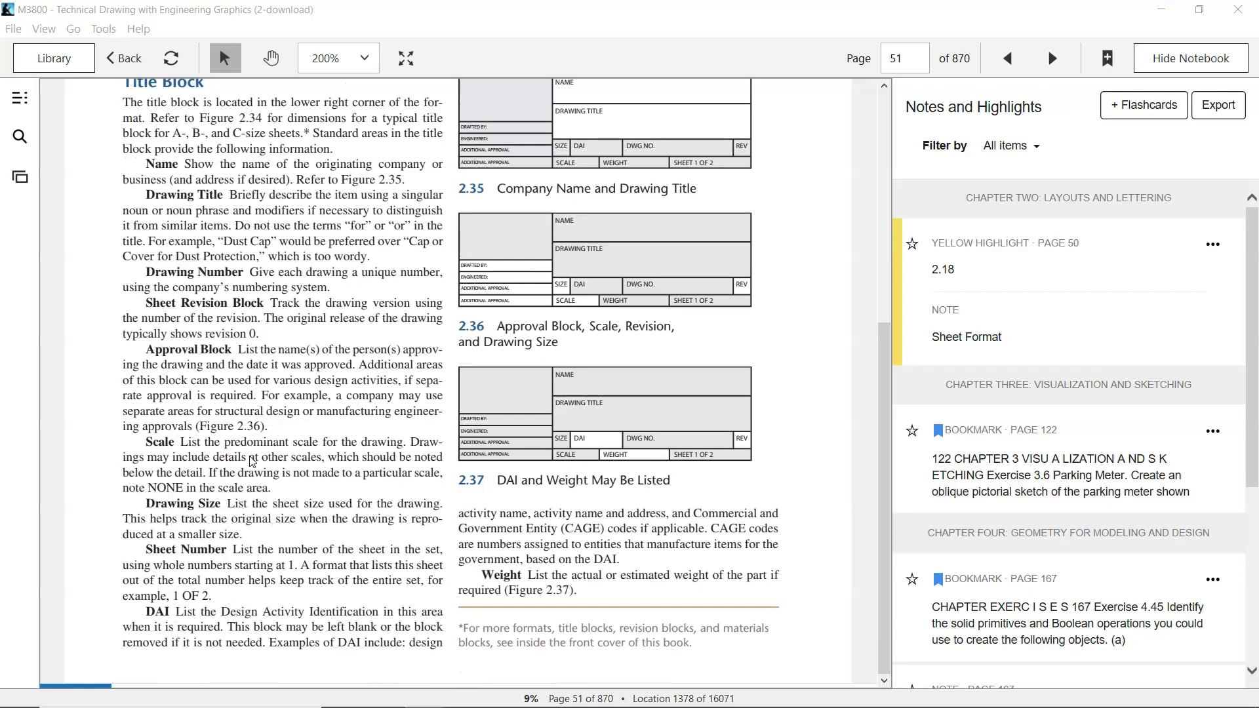
Step: Skim sections 2.19 Layouts and 2.20 Planning Your Drawing or Sketch, continuing through the annotation scaling page
scroll(253, 462, "down", 2)
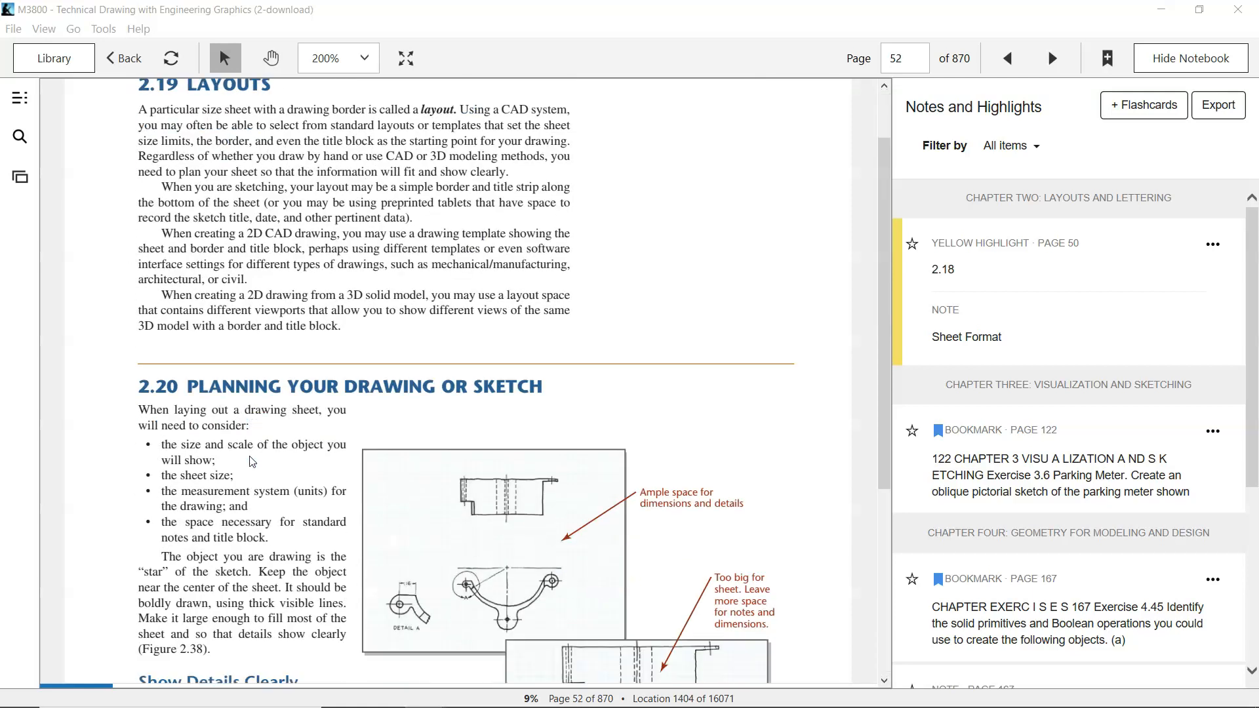
scroll(253, 461, "down", 9)
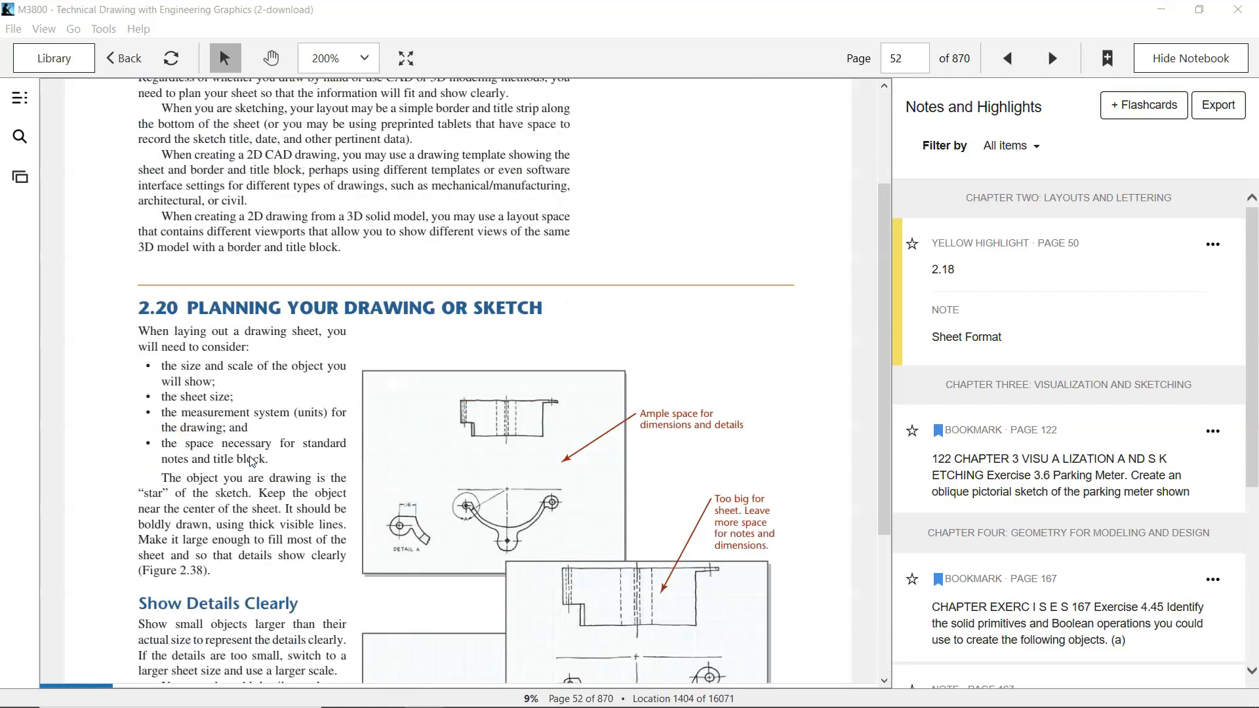
scroll(252, 462, "down", 20)
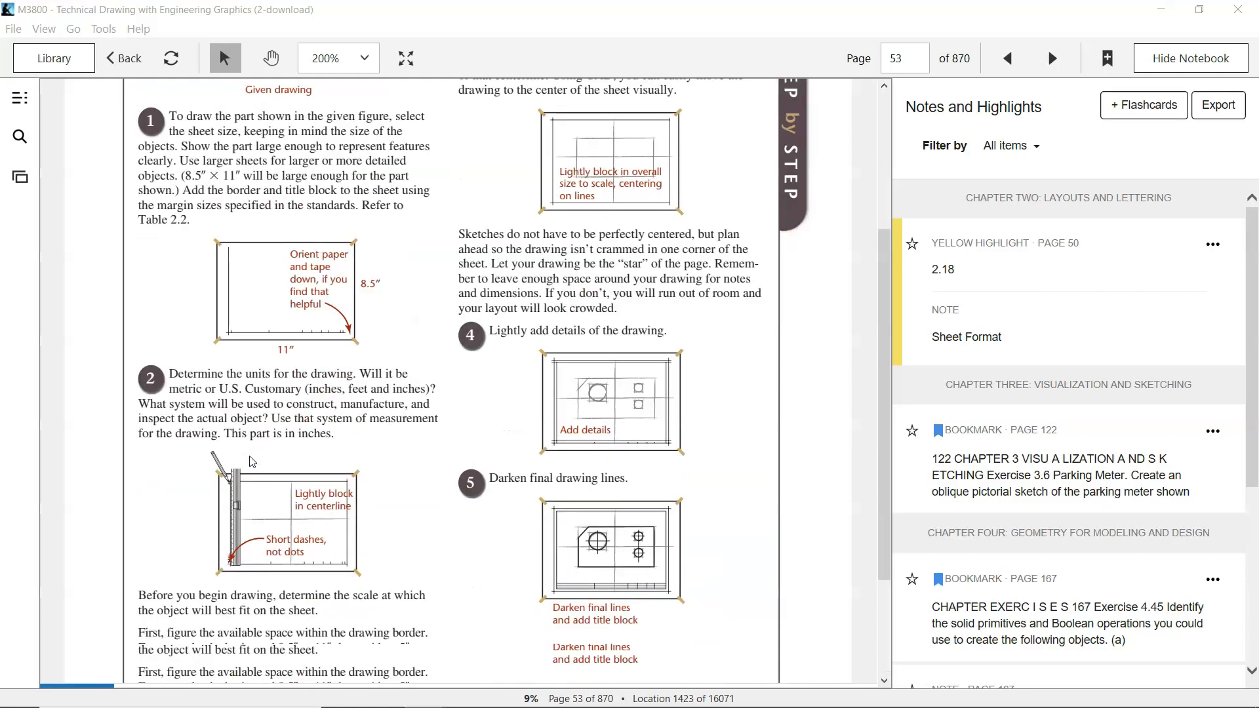
scroll(252, 461, "down", 15)
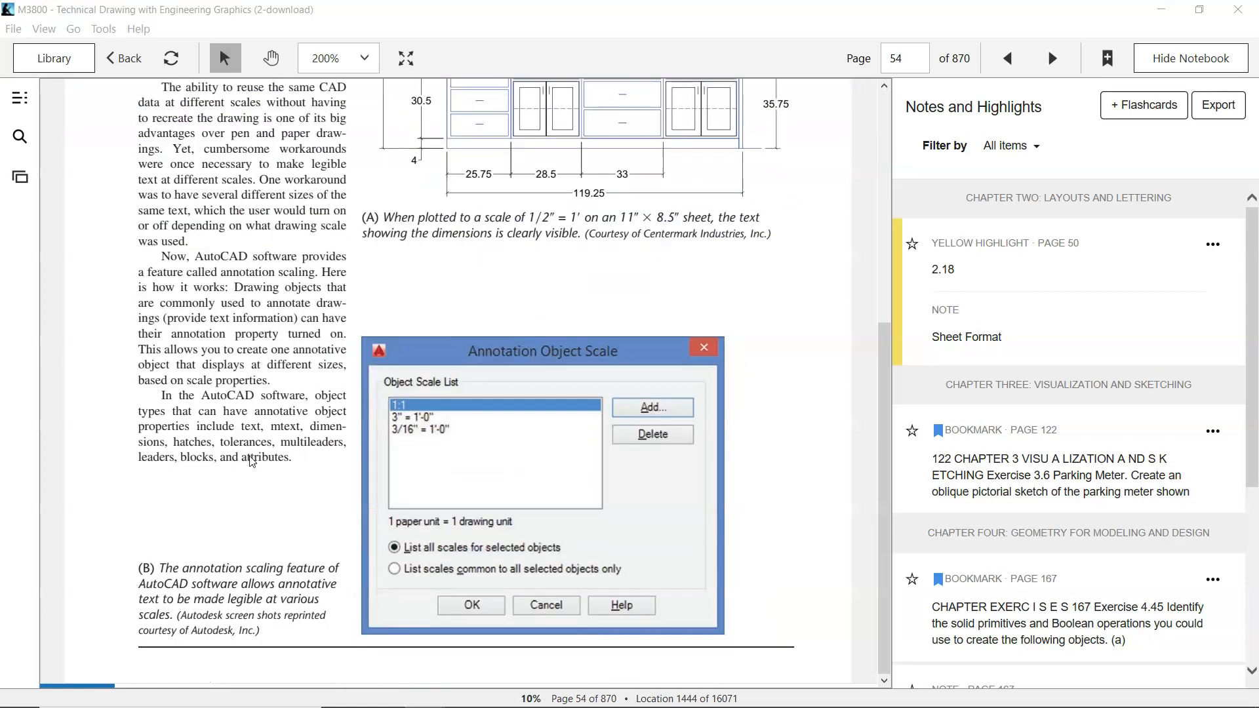
scroll(252, 461, "down", 3)
Step: Return to section 2.17 and review the sheet sizes in Table 2.2 and the typical borders in Figure 2.32
scroll(253, 462, "up", 15)
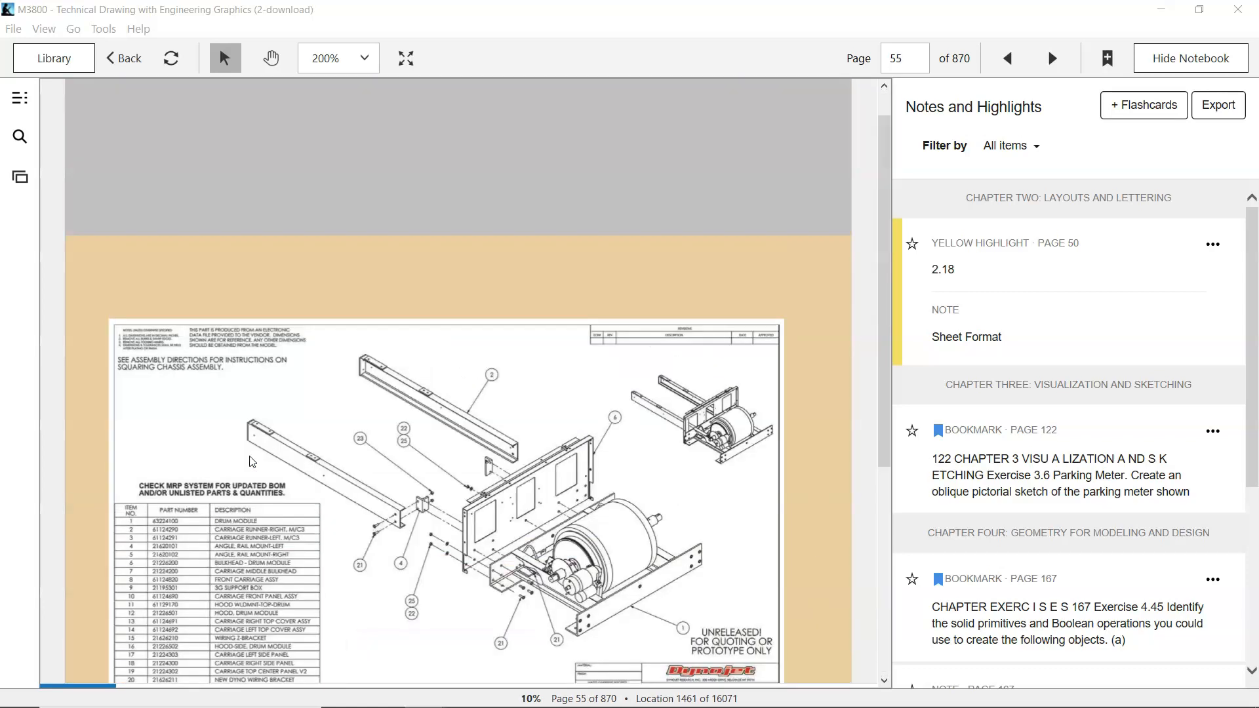
scroll(252, 462, "up", 20)
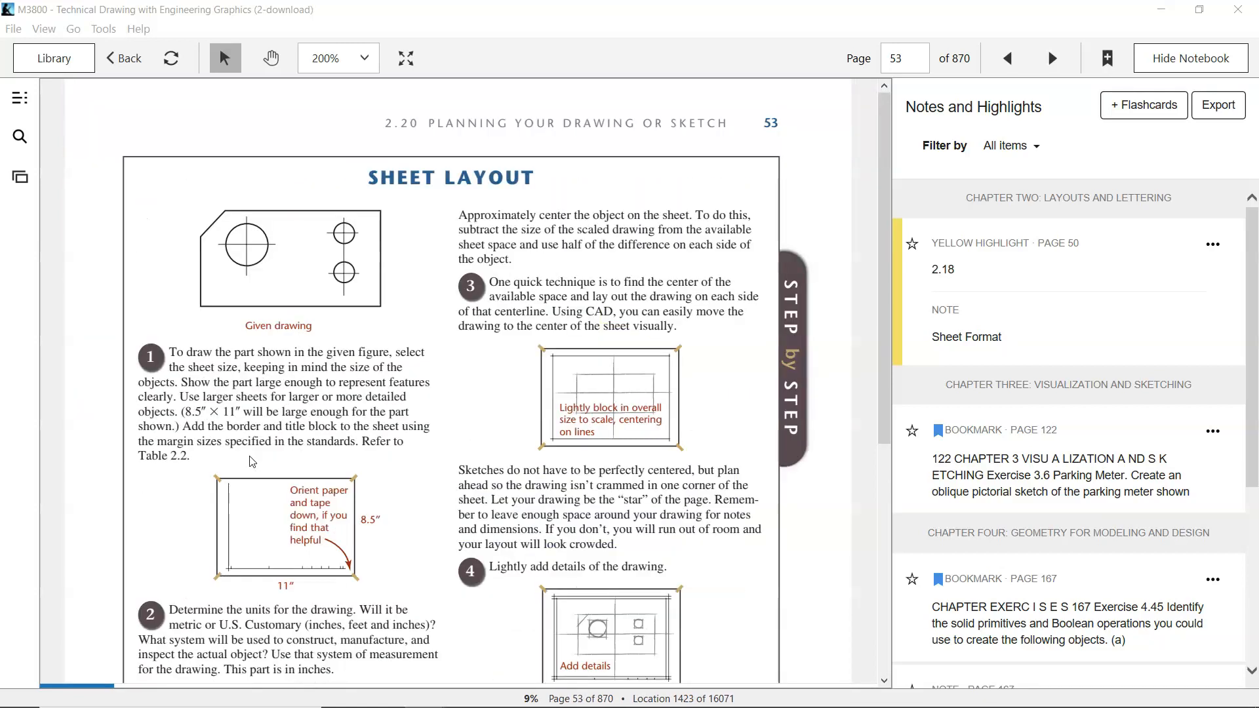
scroll(252, 462, "up", 20)
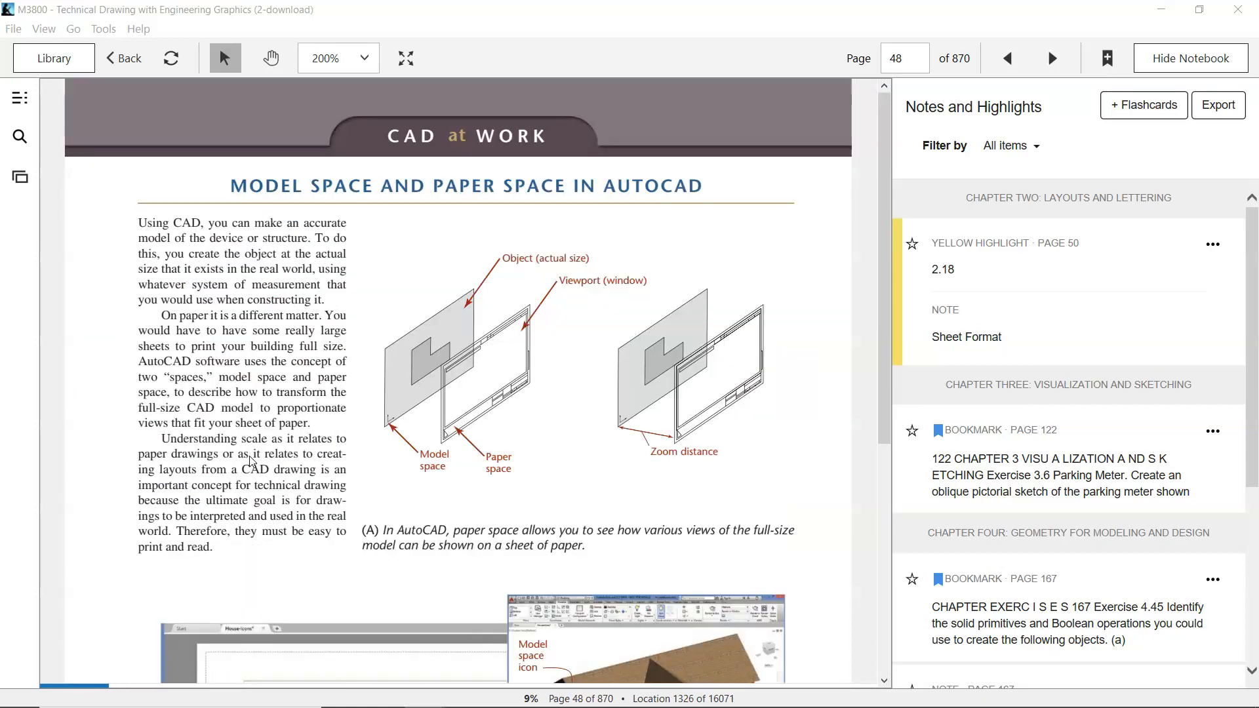
scroll(252, 461, "down", 5)
scroll(252, 461, "down", 10)
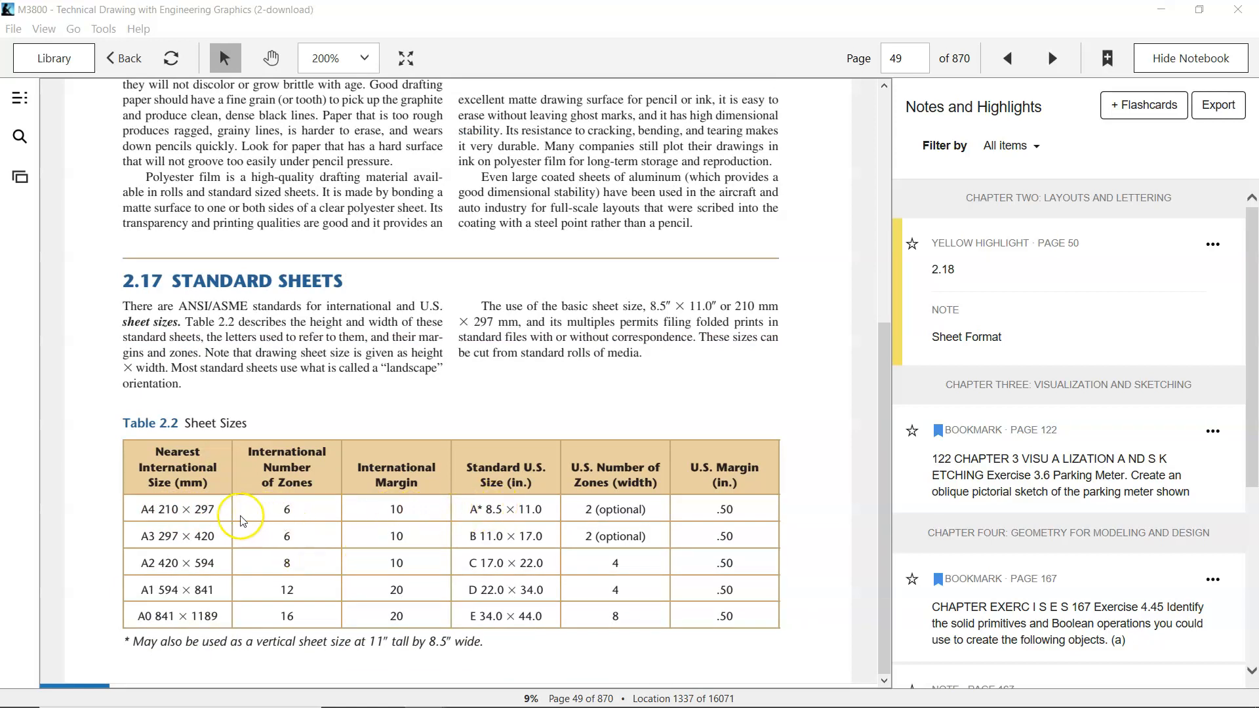
scroll(203, 605, "down", 3)
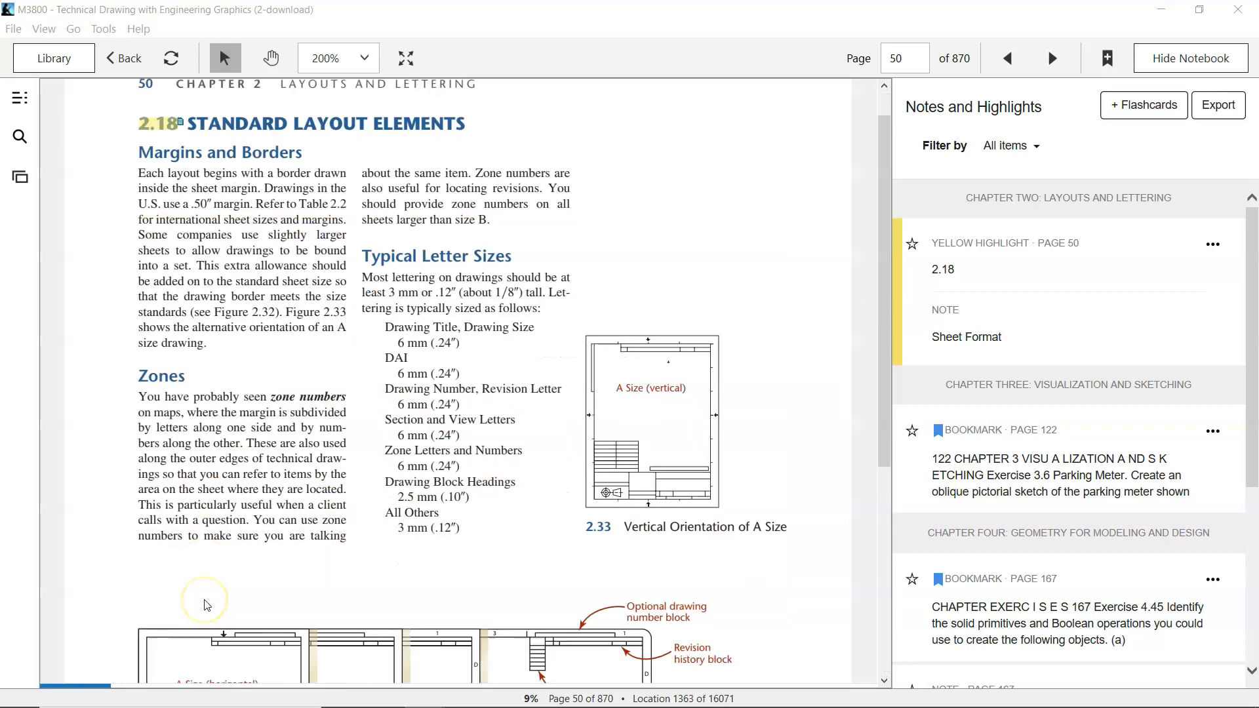
scroll(207, 604, "down", 5)
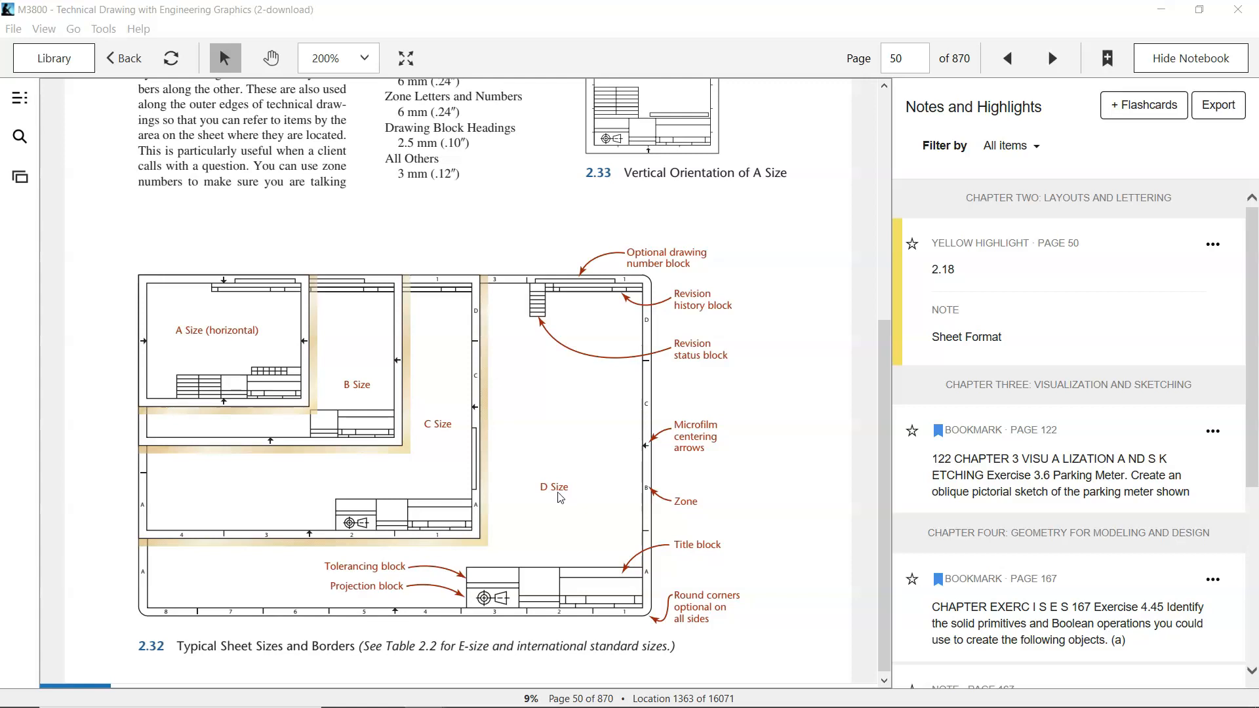
Step: Examine the page 51 title block figures 2.34 to 2.37, and go to the Projection note on page 237
scroll(560, 498, "down", 2)
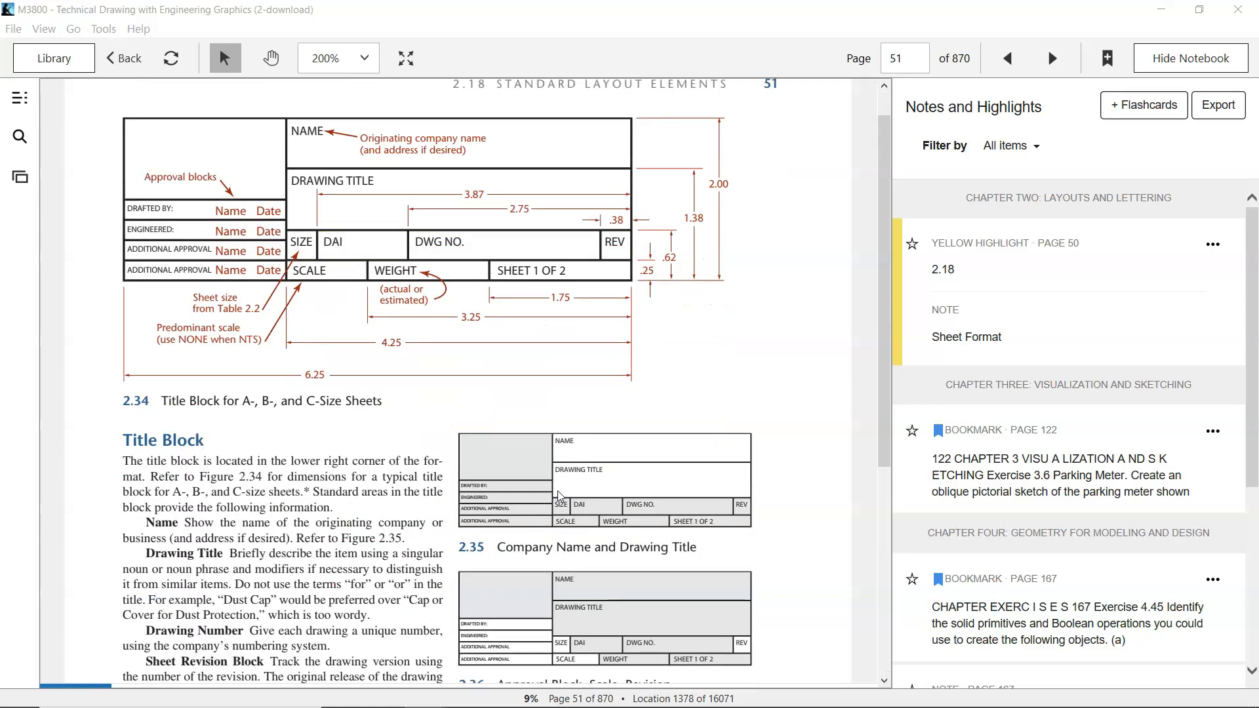
scroll(558, 493, "down", 3)
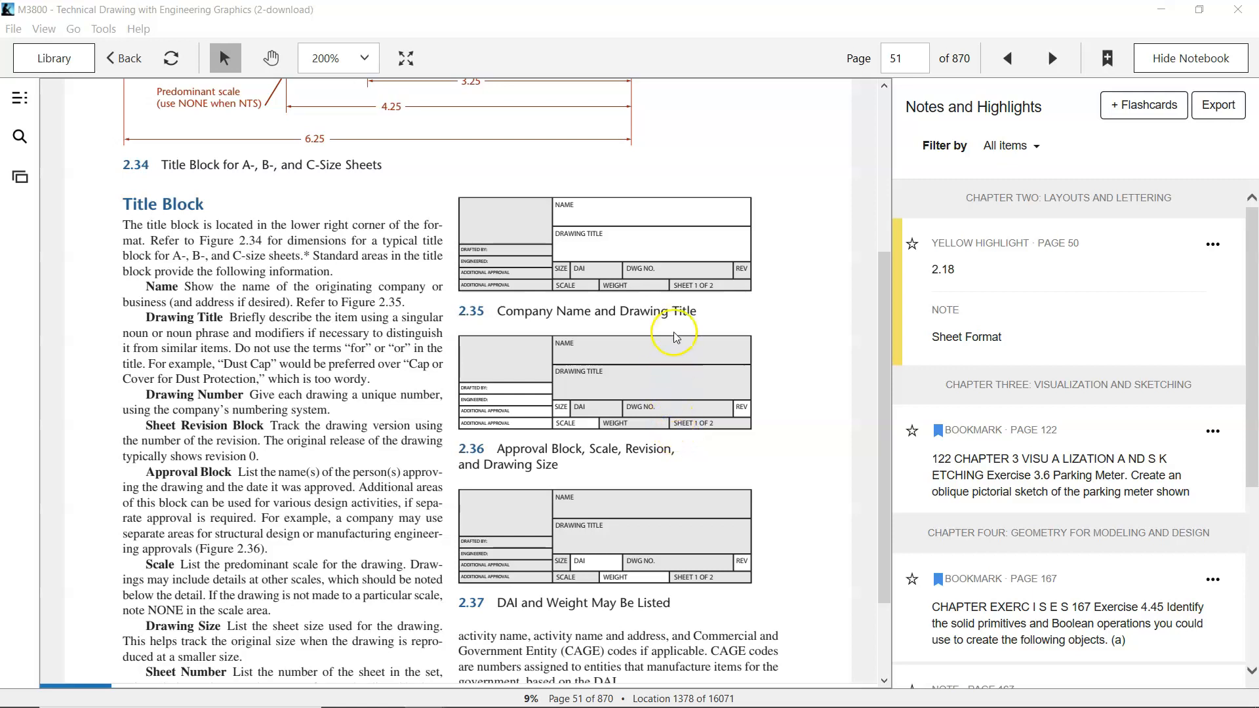
scroll(927, 362, "down", 5)
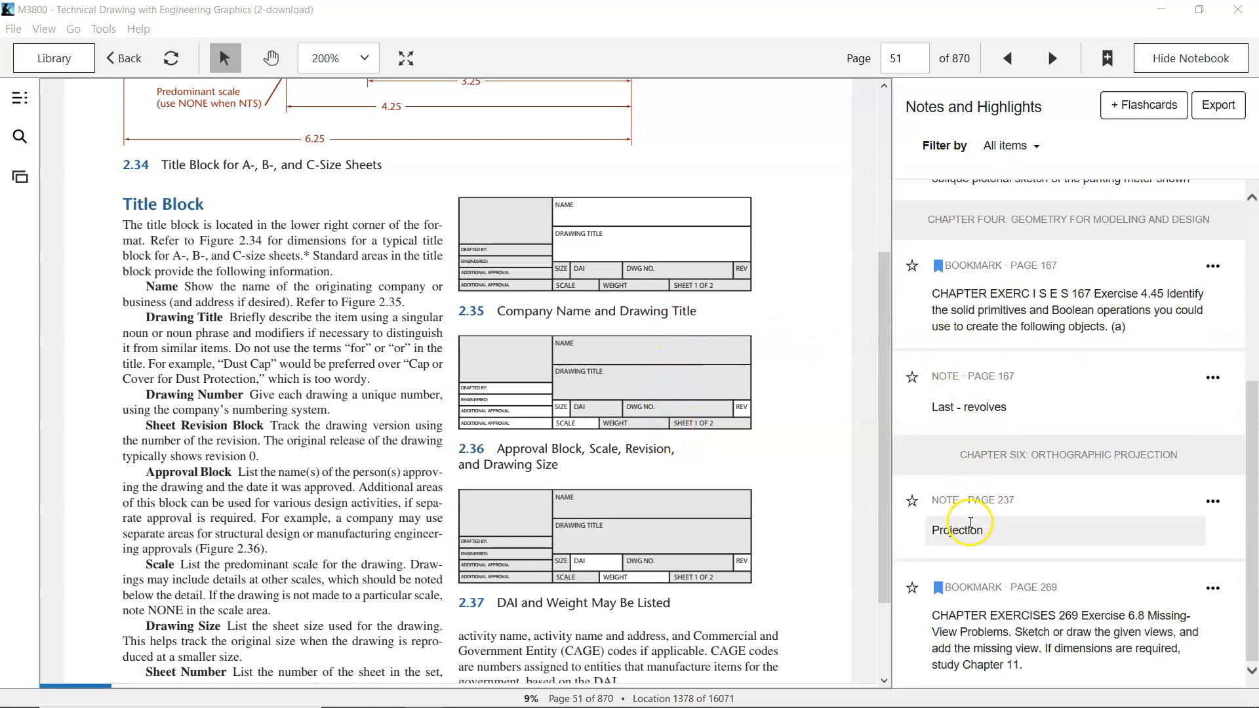
double_click(958, 527)
left_click(997, 501)
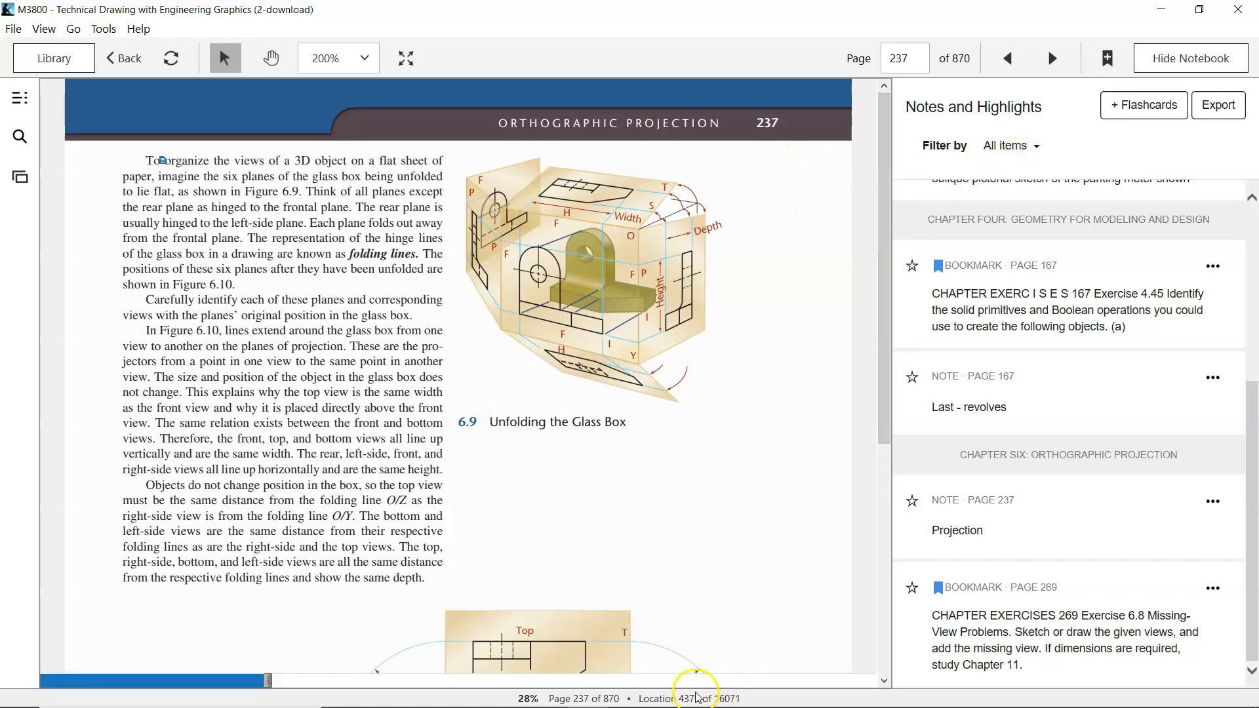
Step: Switch to SOLIDWORKS and create a new part document
left_click(614, 699)
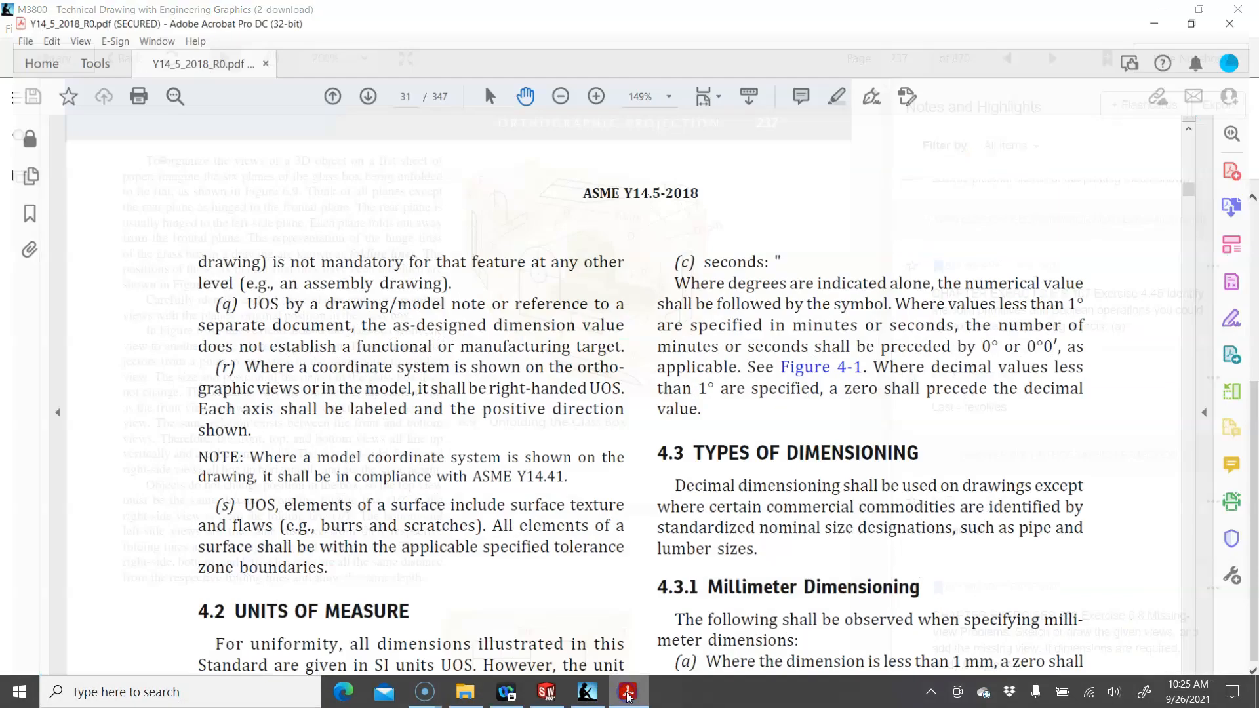
left_click(546, 691)
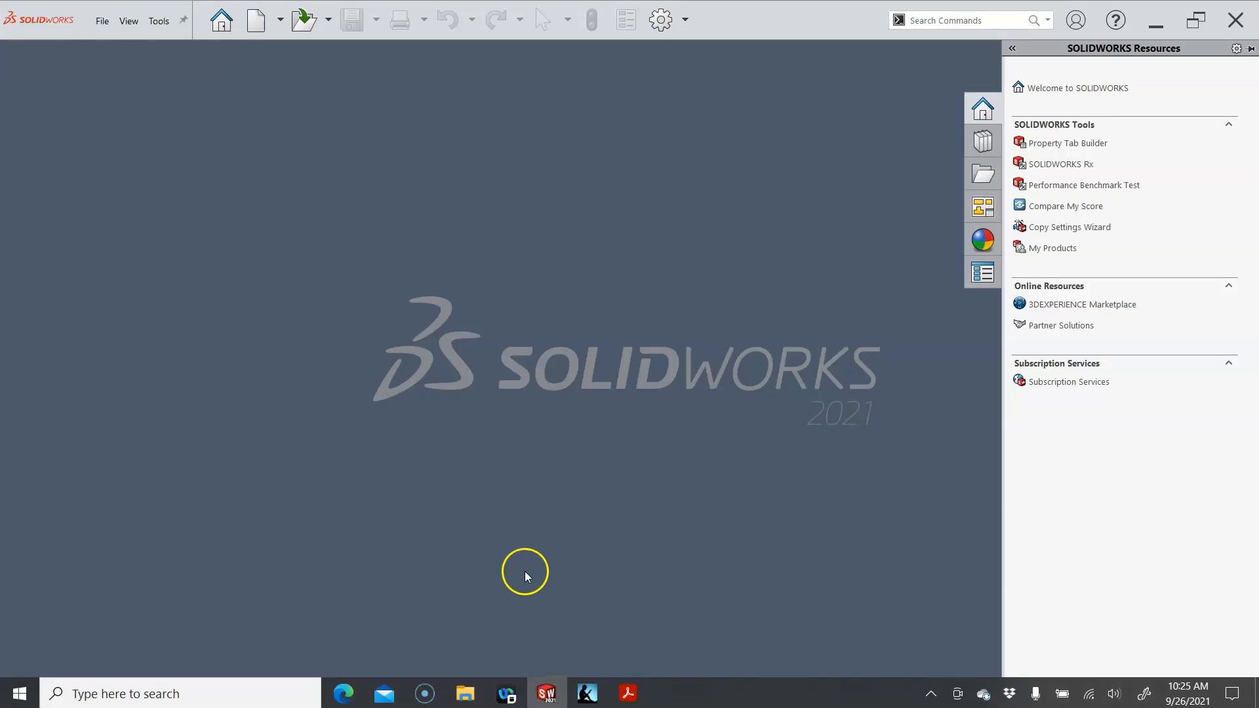
left_click(256, 21)
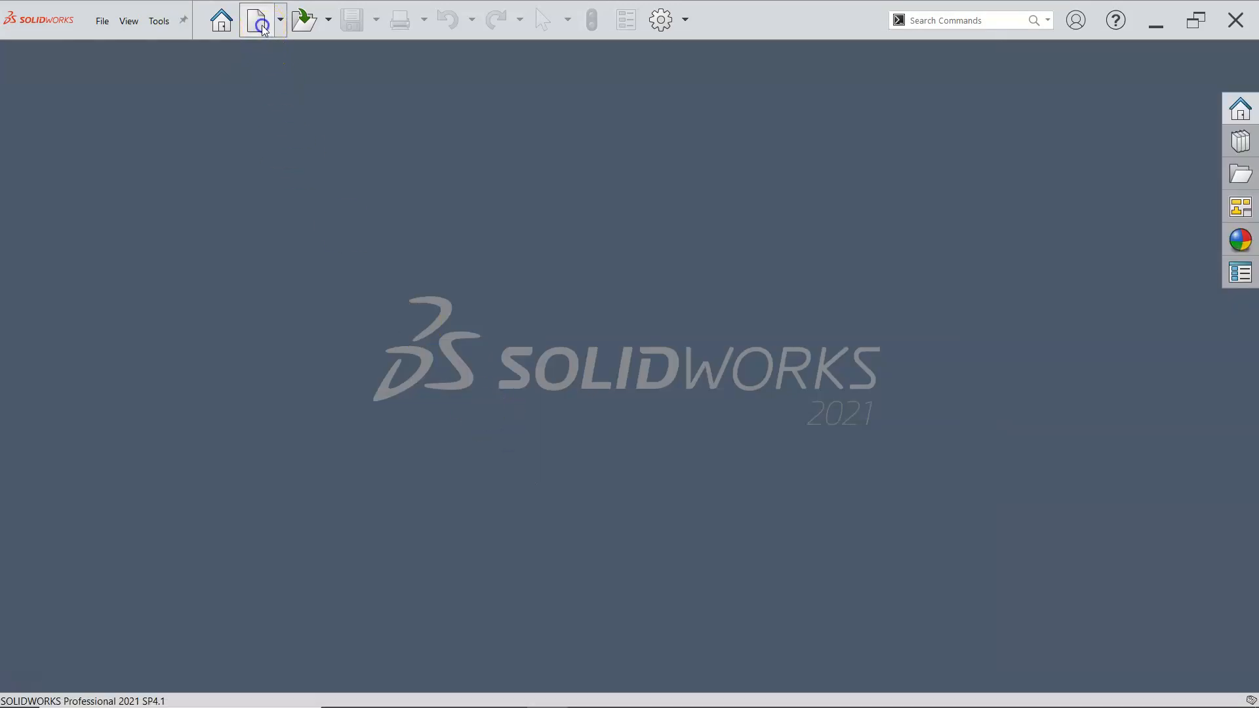
double_click(267, 266)
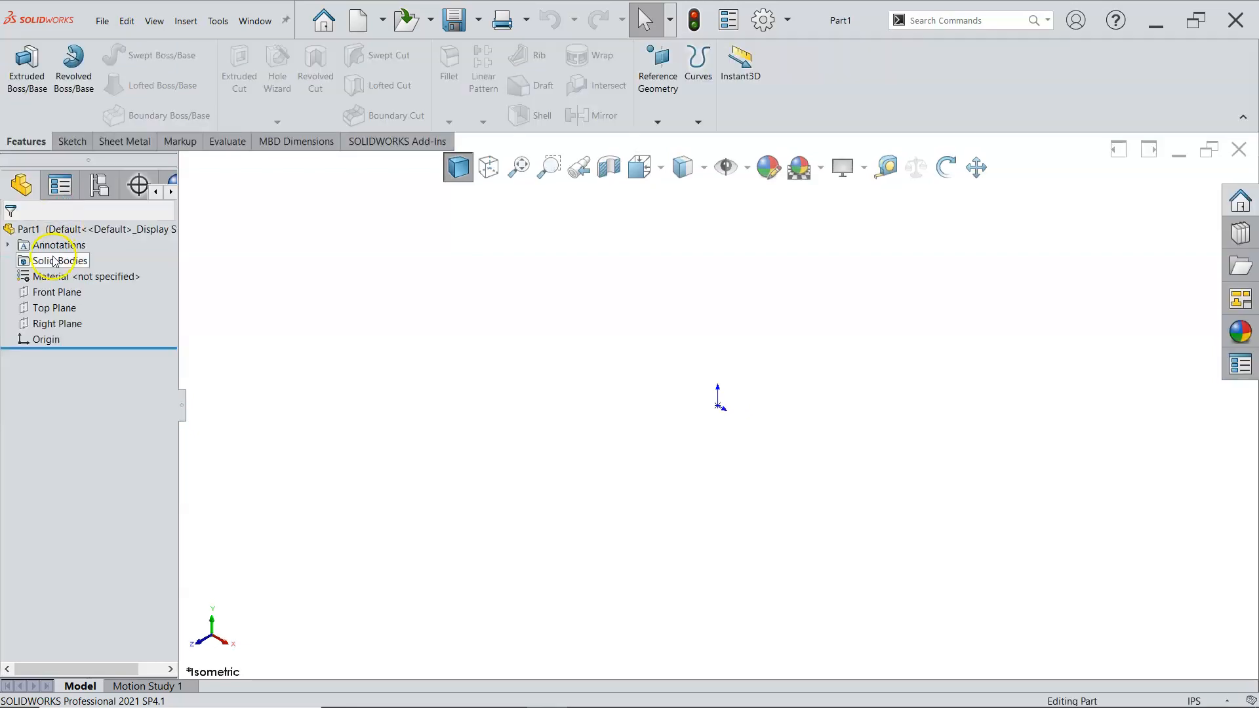
Step: Sketch two corner rectangles on the Front Plane meeting diagonally at the origin, the upper-right one about 2.37 in wide
left_click(55, 291)
left_click(66, 276)
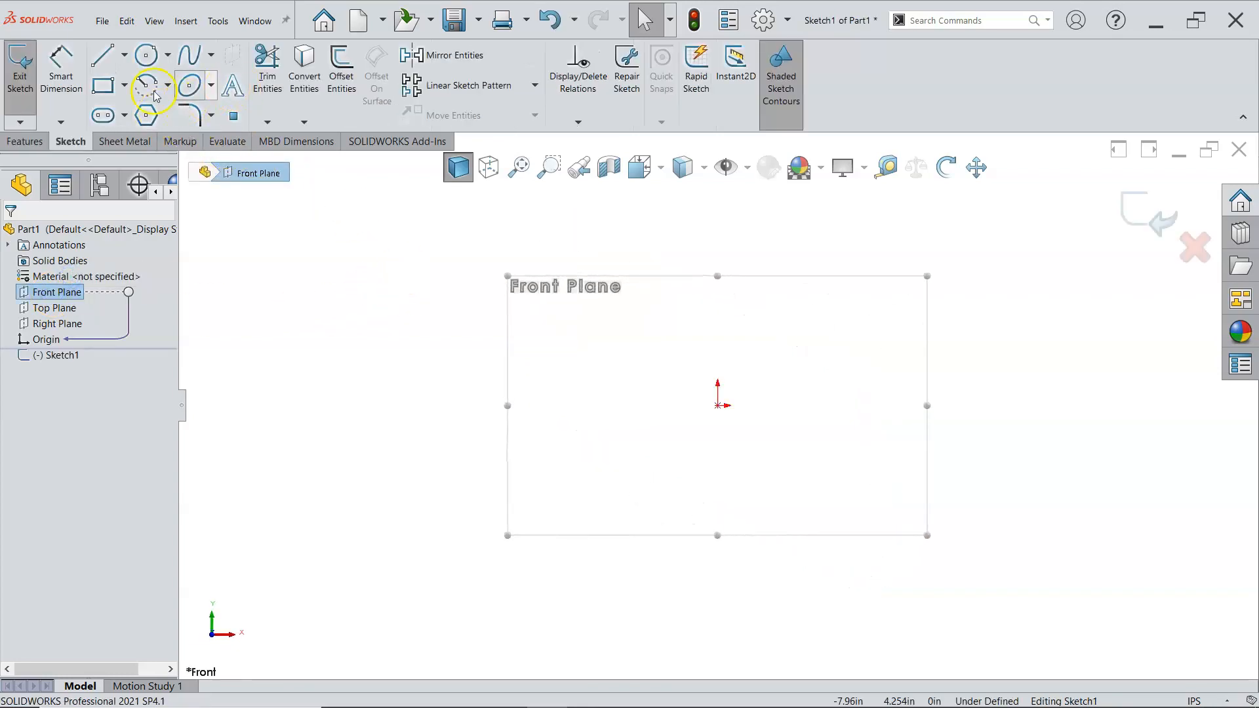
left_click(103, 86)
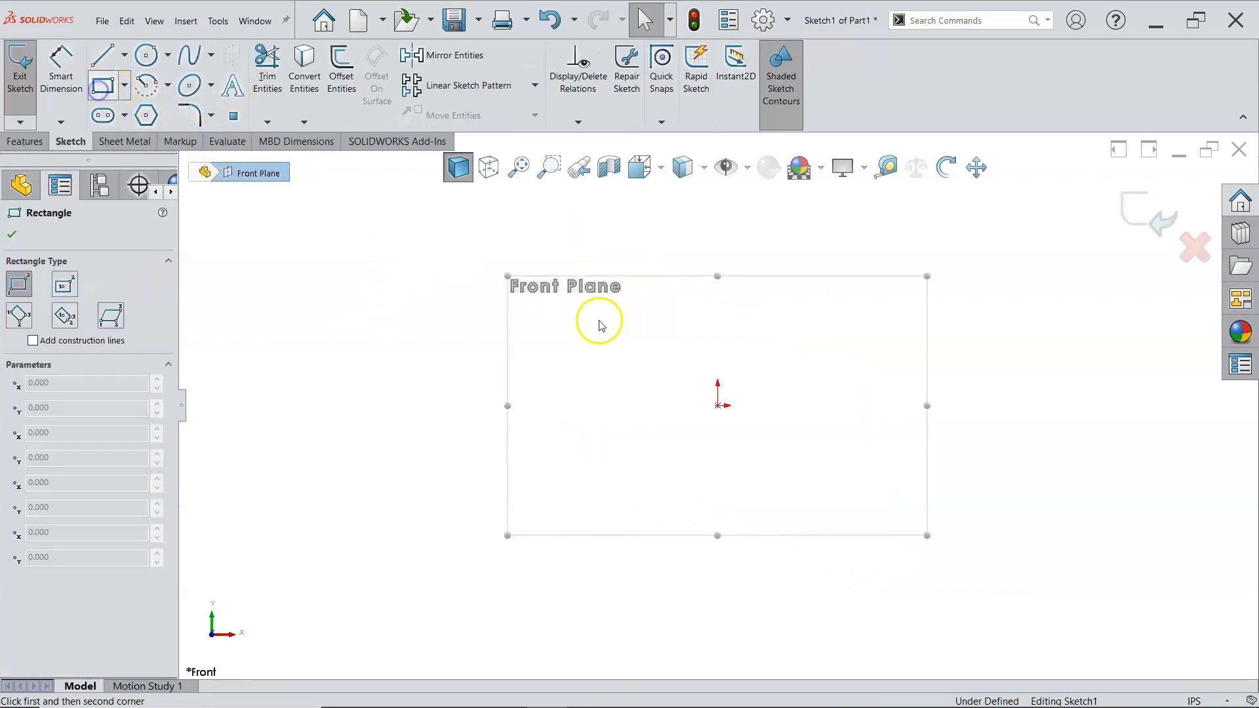
left_click(717, 405)
left_click(859, 274)
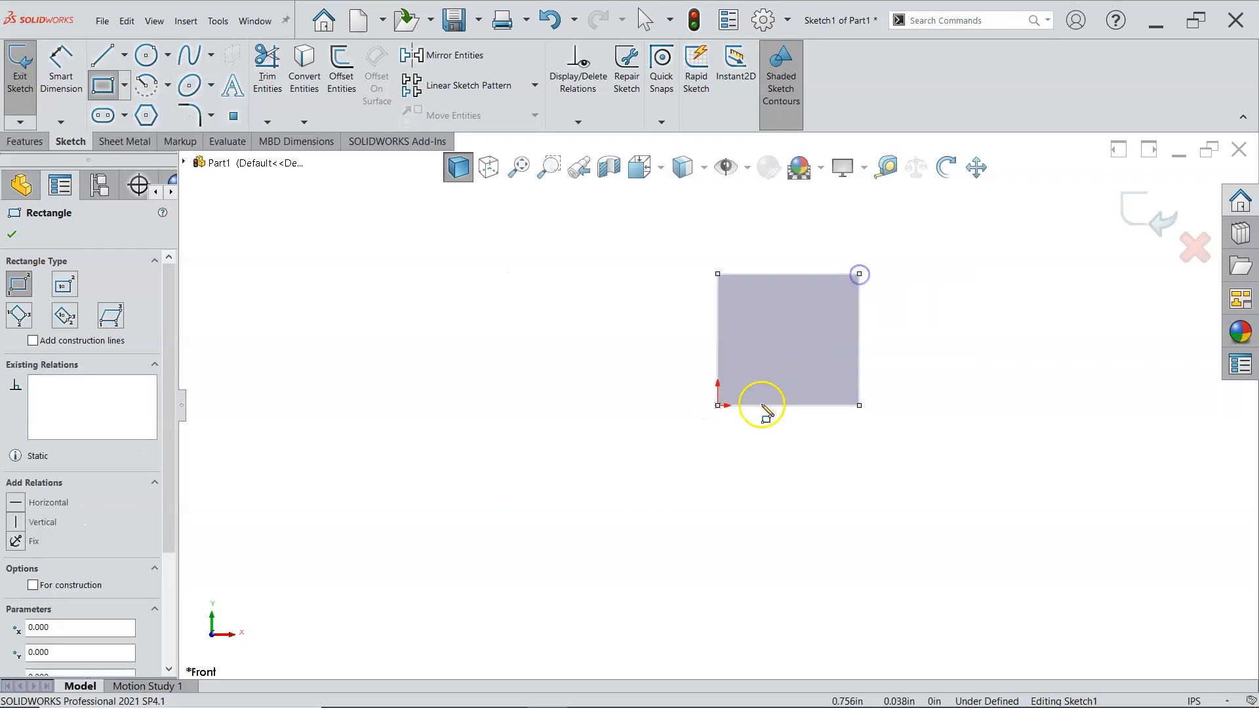
left_click(717, 405)
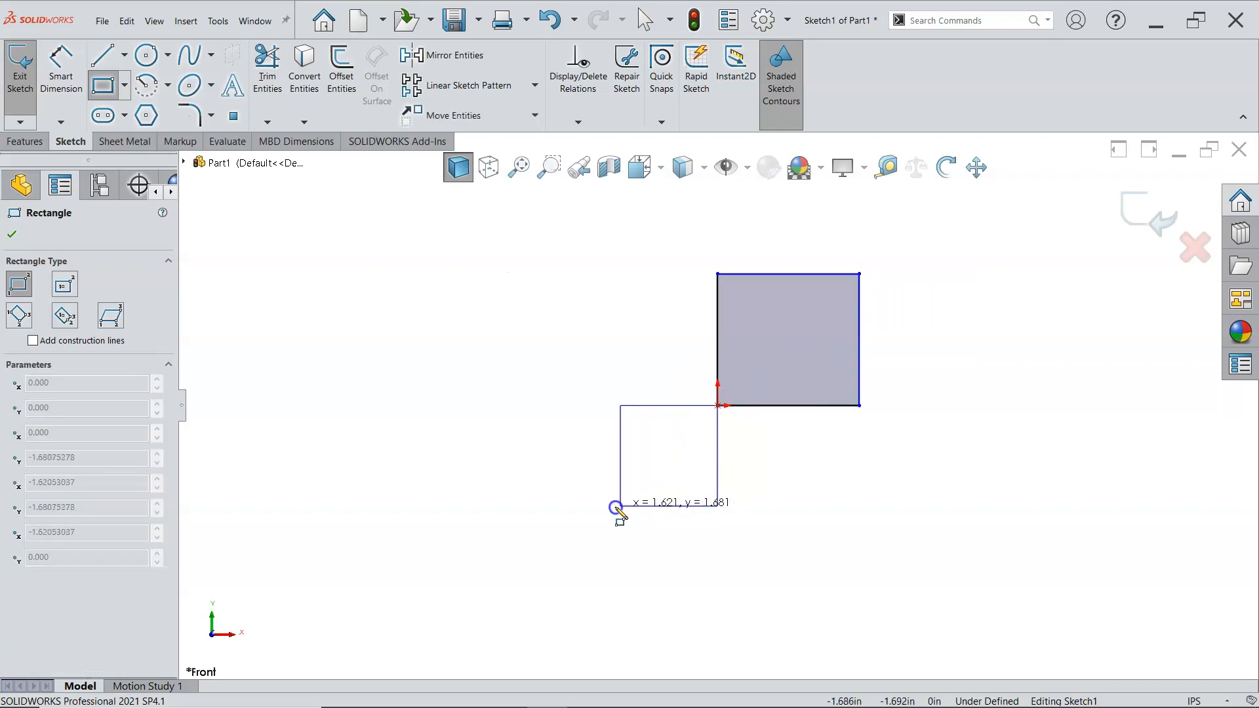
left_click(574, 525)
right_click(669, 484)
left_click(704, 485)
Step: Apply an Equal relation to the four rectangle edges that meet at the origin
left_click(747, 406)
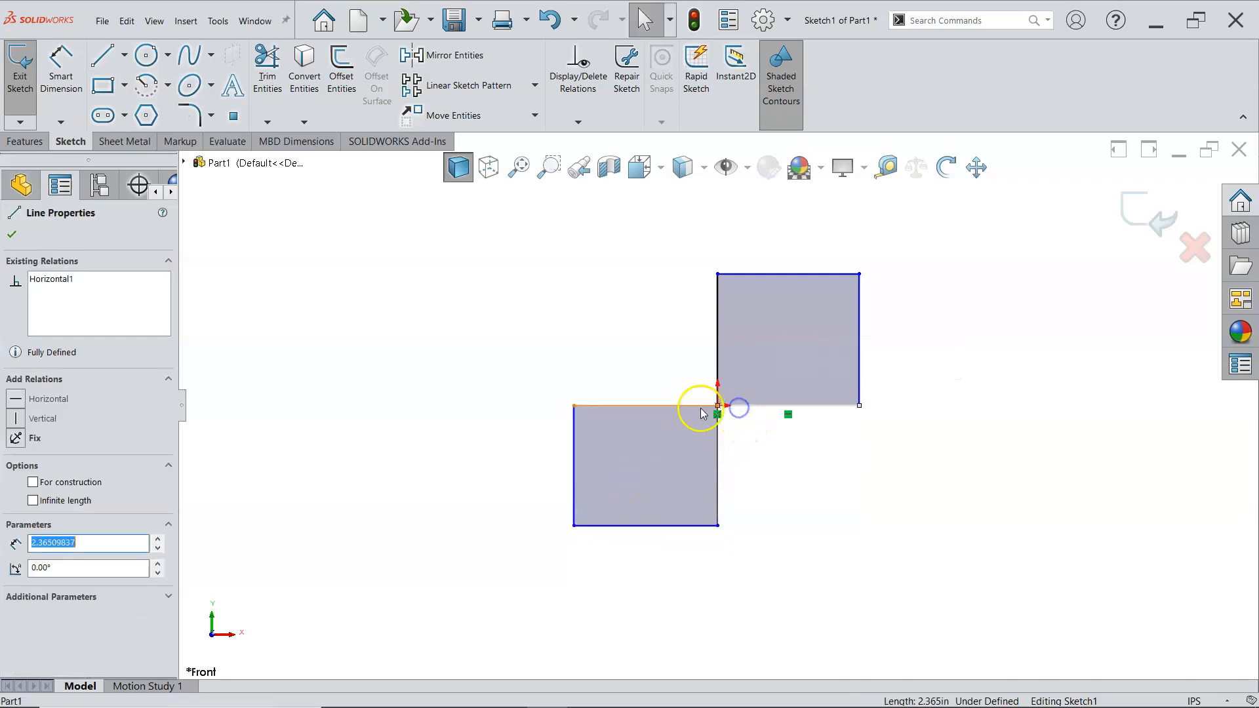
left_click(717, 426, "ctrl")
left_click(713, 405, "ctrl")
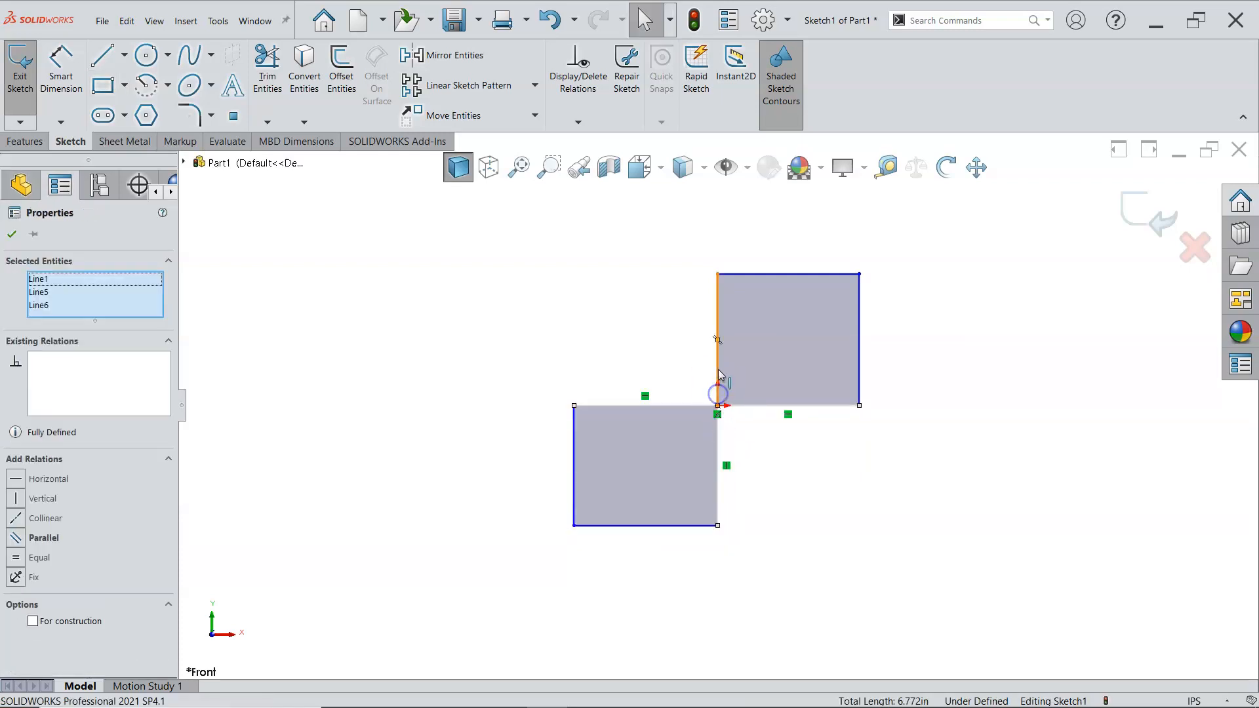
left_click(719, 367, "ctrl")
left_click(829, 311)
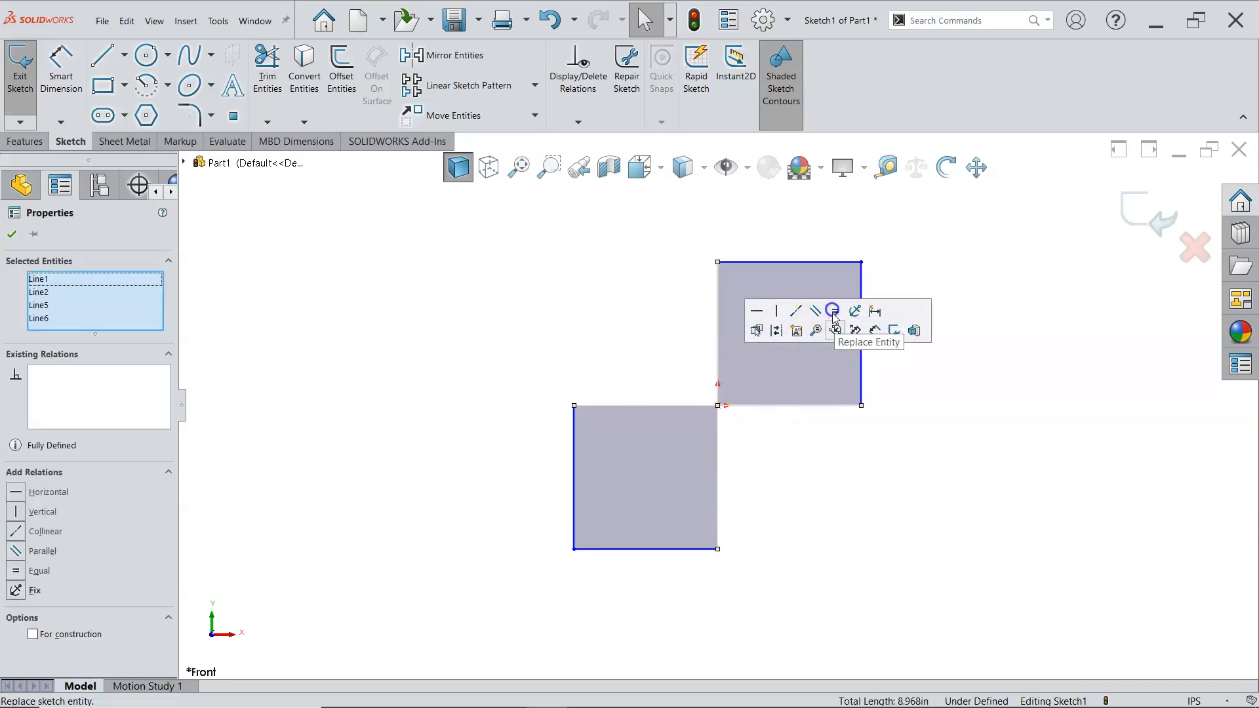
left_click(813, 441)
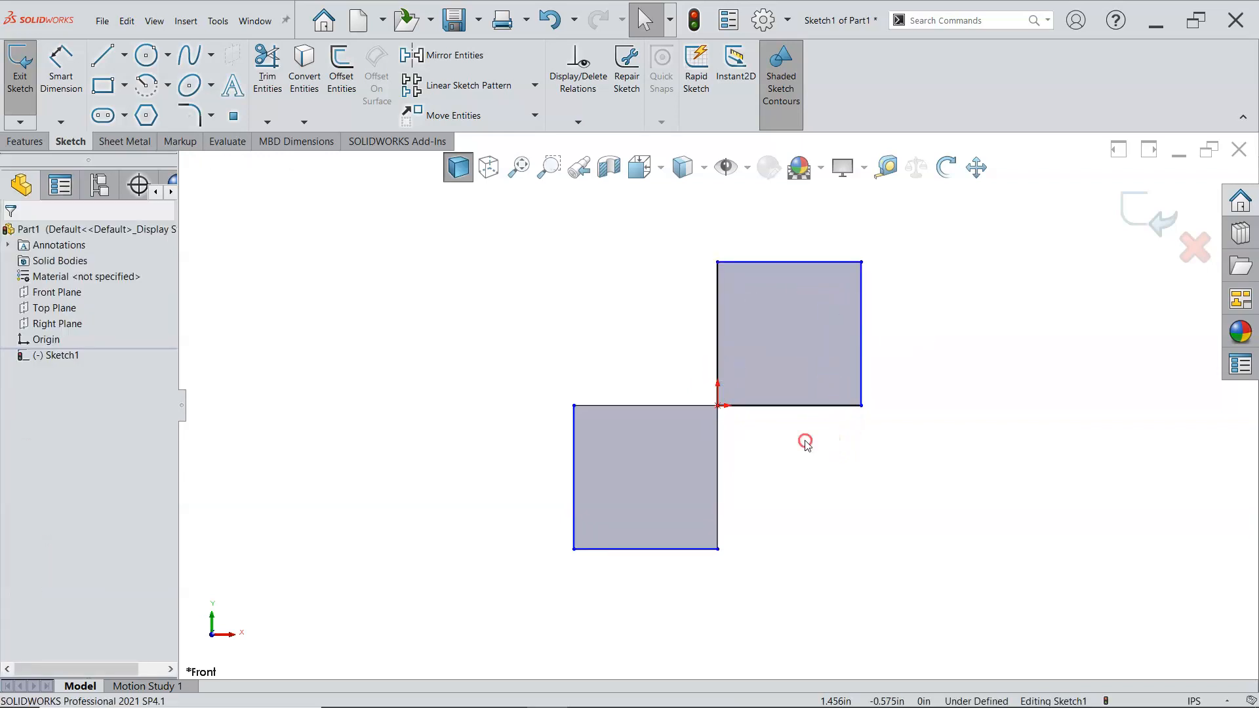
Step: Dimension the outer vertical edge of the upper-right square to 3 in
right_click(806, 444)
left_click(944, 413)
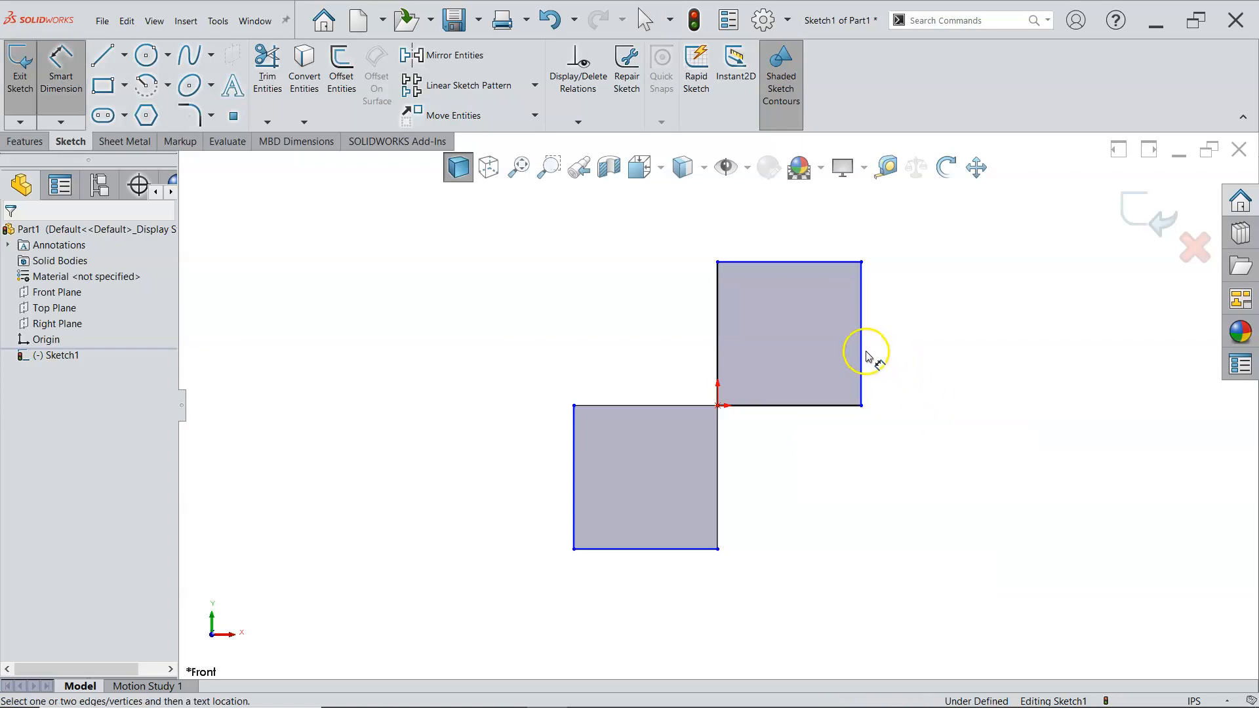
left_click(862, 356)
left_click(958, 351)
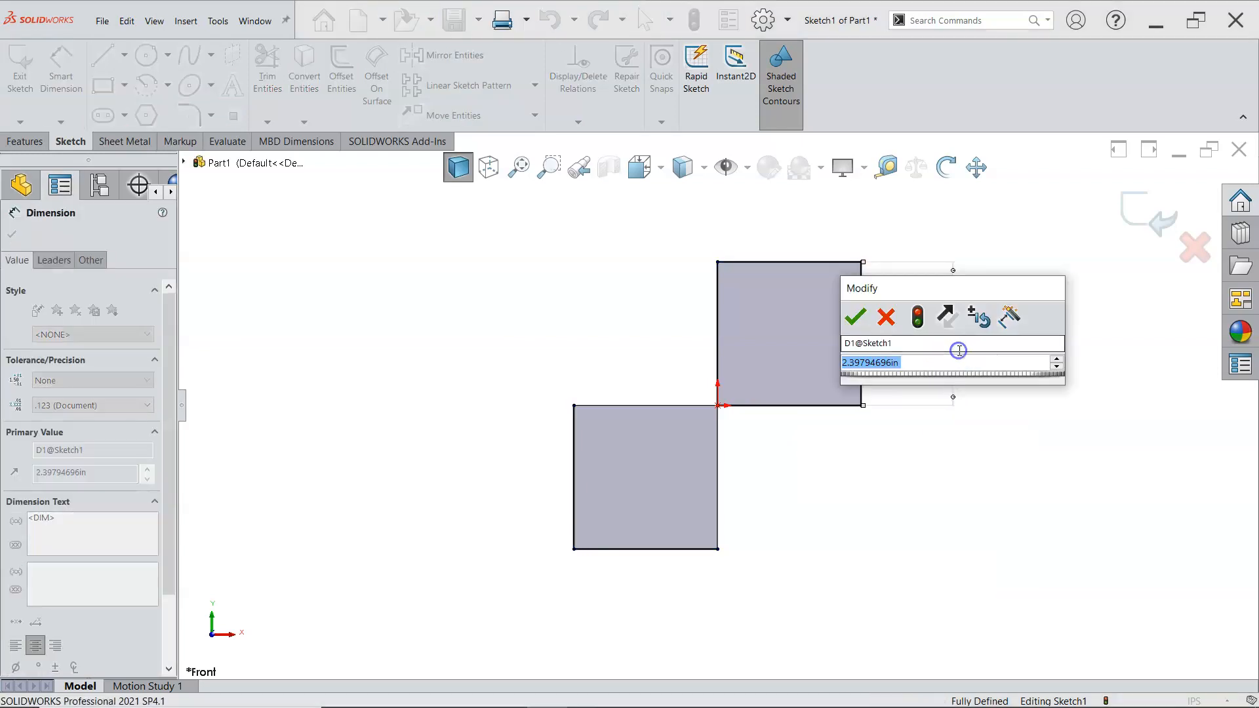
type("3")
key("Return")
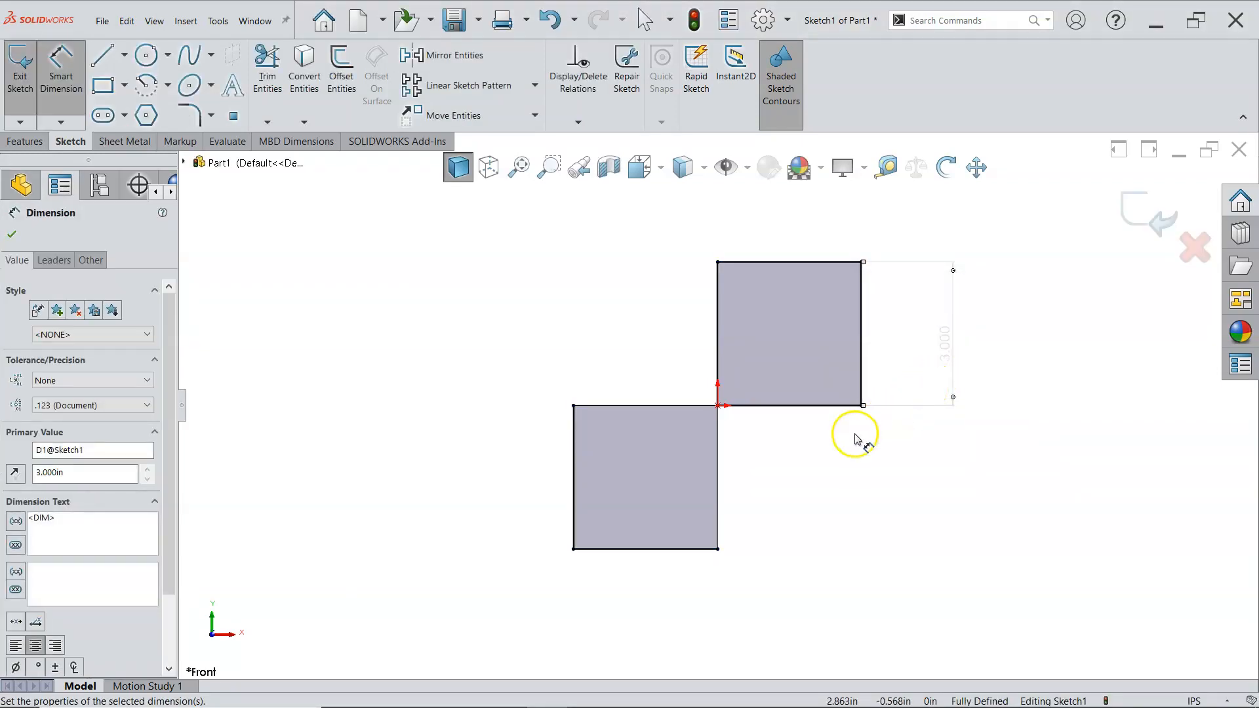
right_click(855, 439)
left_click(916, 485)
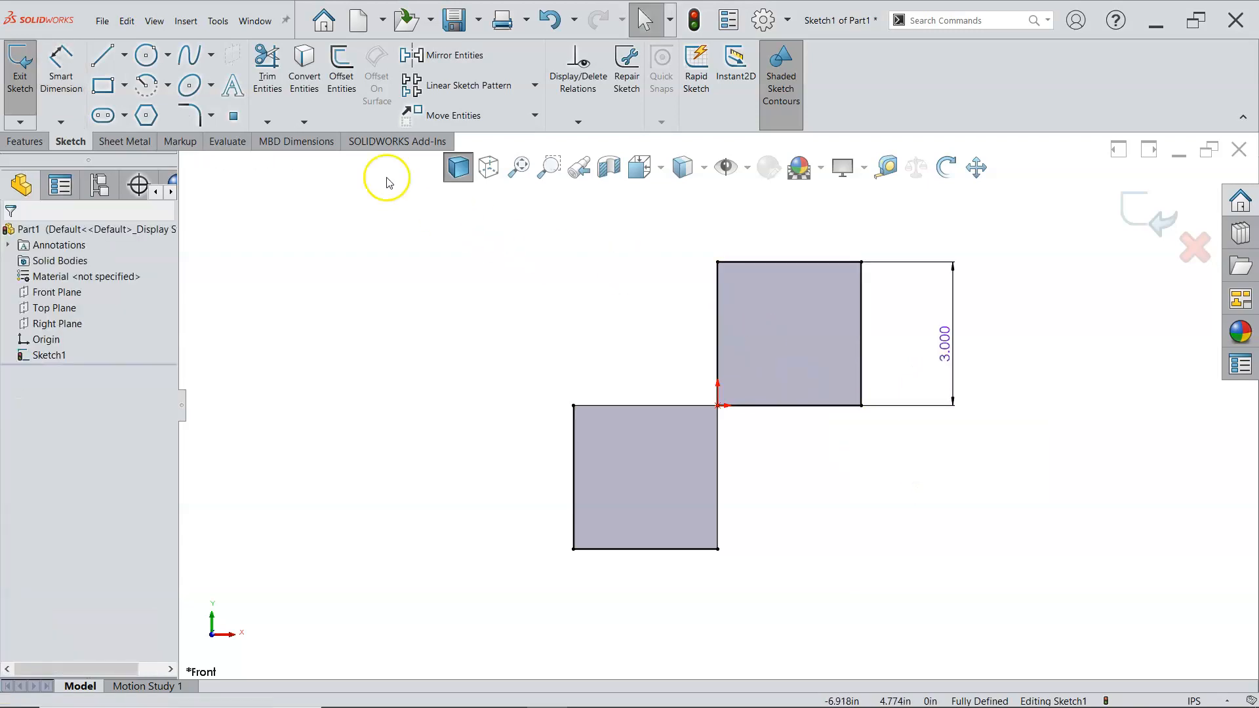
Step: Sketch one circle inside the upper-right square and another inside the lower-left square
left_click(146, 55)
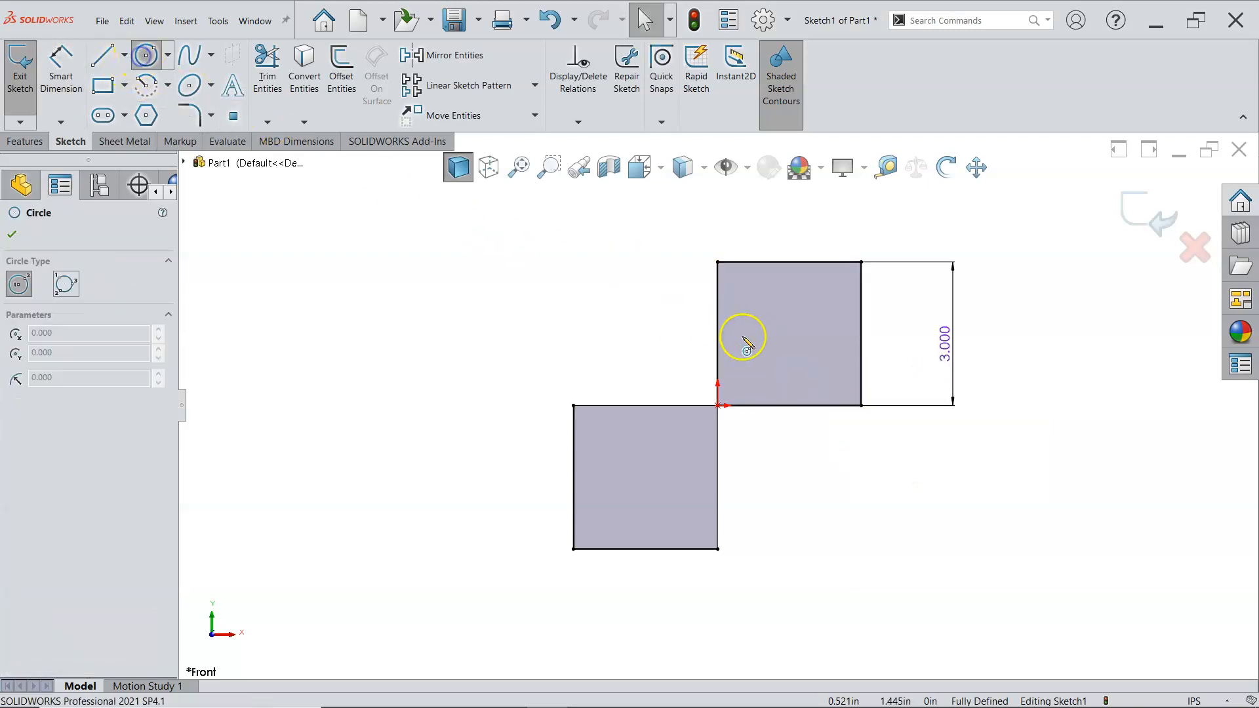
left_click(784, 330)
left_click(813, 344)
left_click(636, 483)
left_click(676, 495)
right_click(685, 504)
left_click(730, 507)
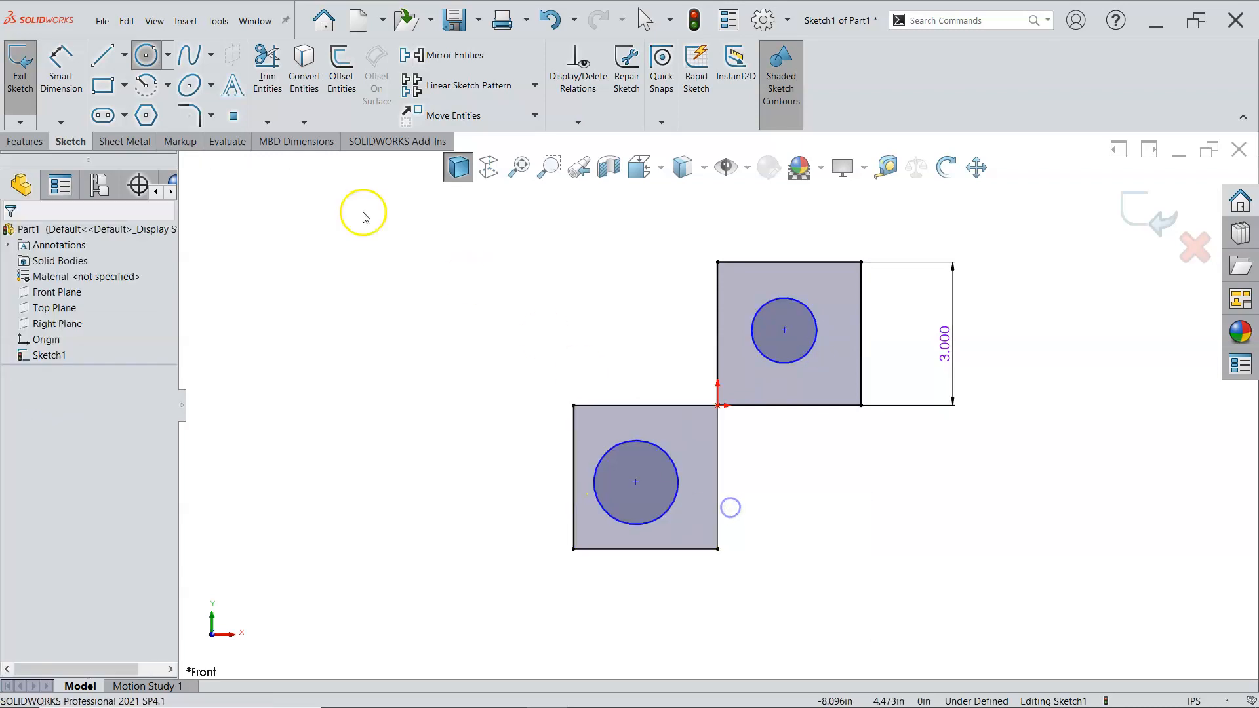
Step: Apply an Equal relation to the two circles
left_click(759, 355)
left_click(661, 444, "ctrl")
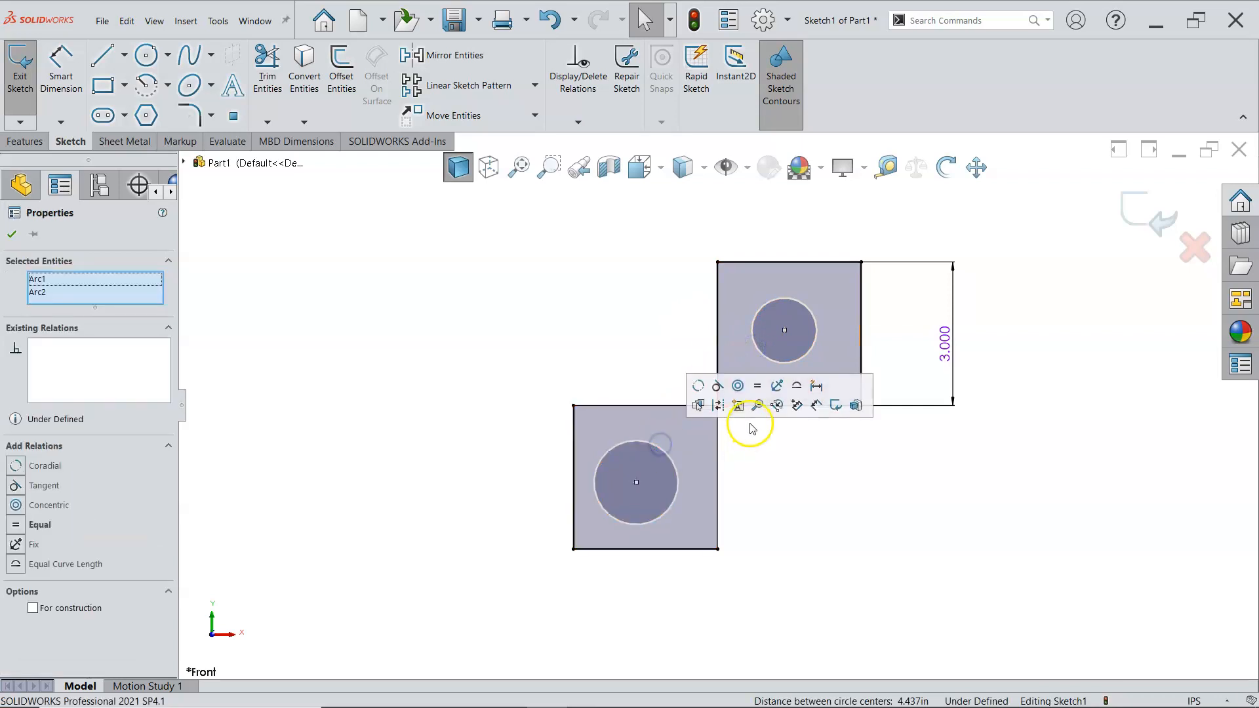
left_click(757, 385)
left_click(789, 480)
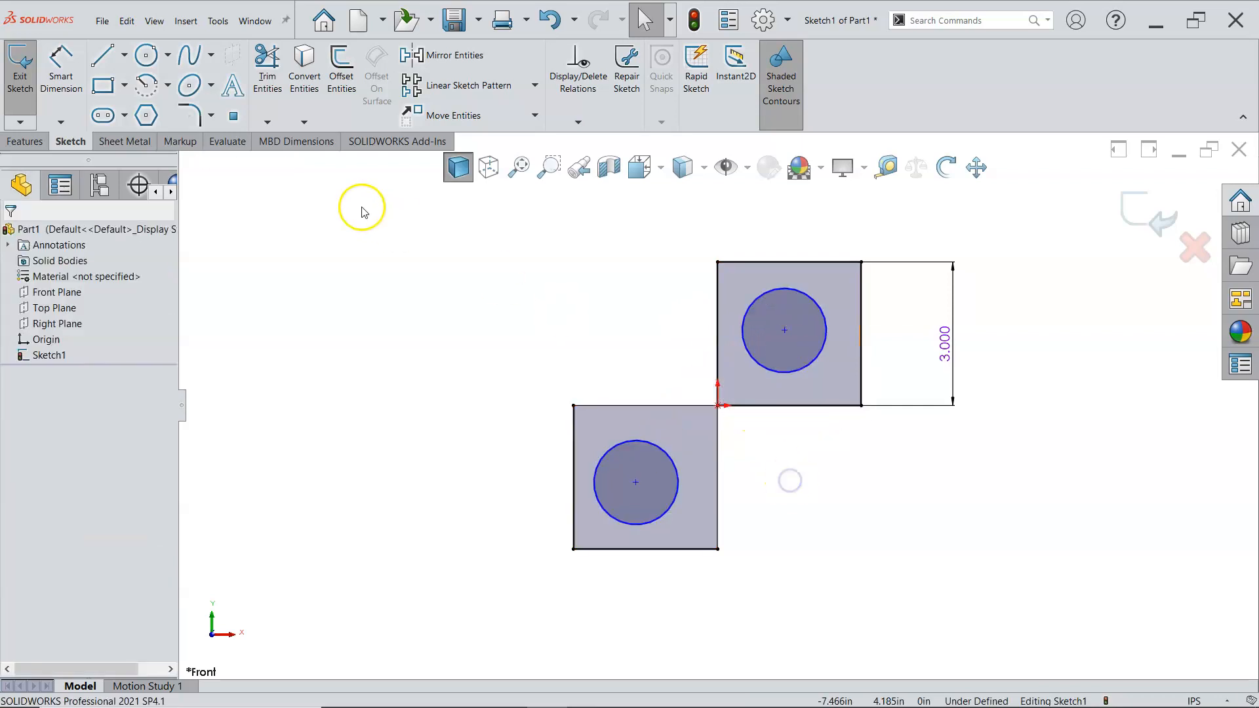
Step: Draw diagonal centerlines from the lower-left square's outer corner through the origin to the upper-right square's outer corner
left_click(124, 54)
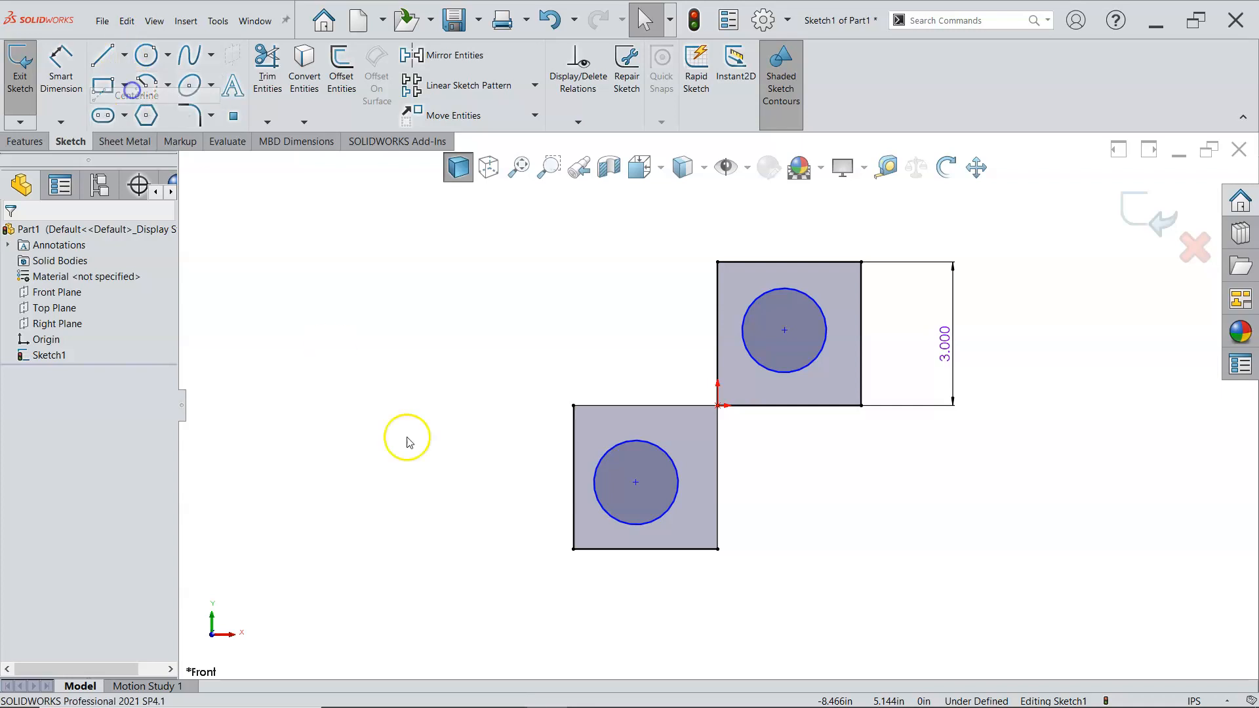
left_click(573, 549)
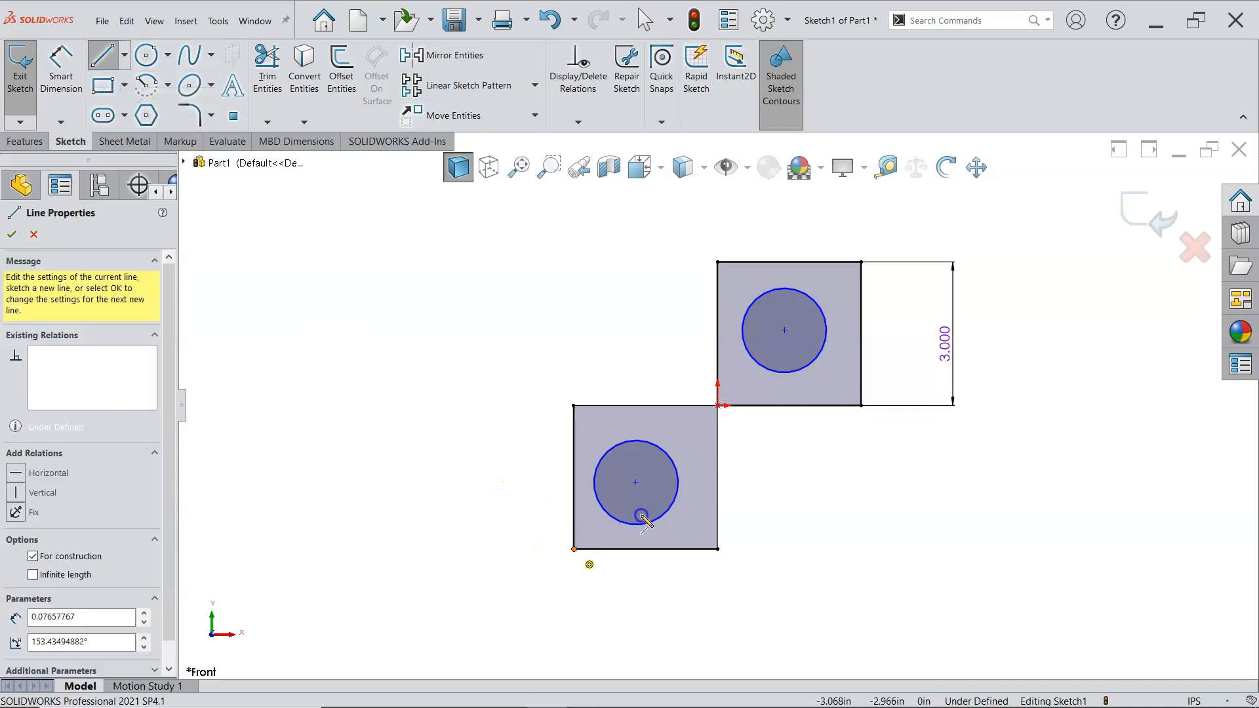
left_click(717, 407)
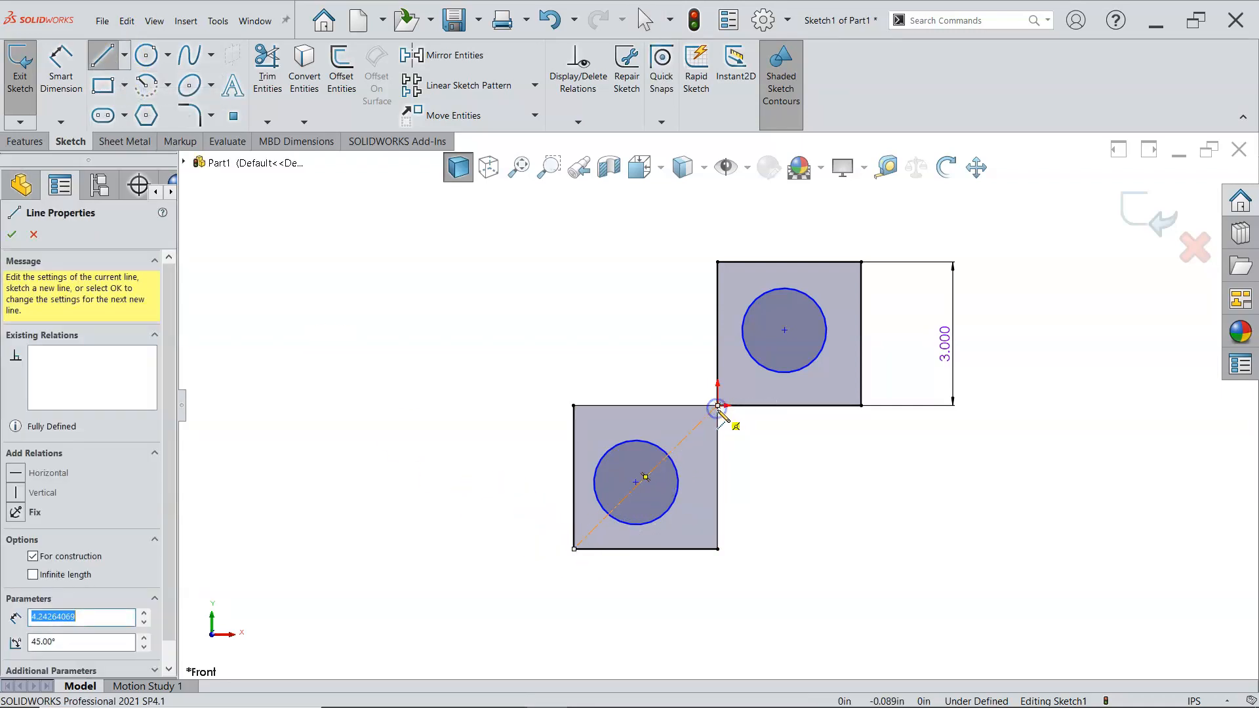
left_click(861, 262)
right_click(853, 226)
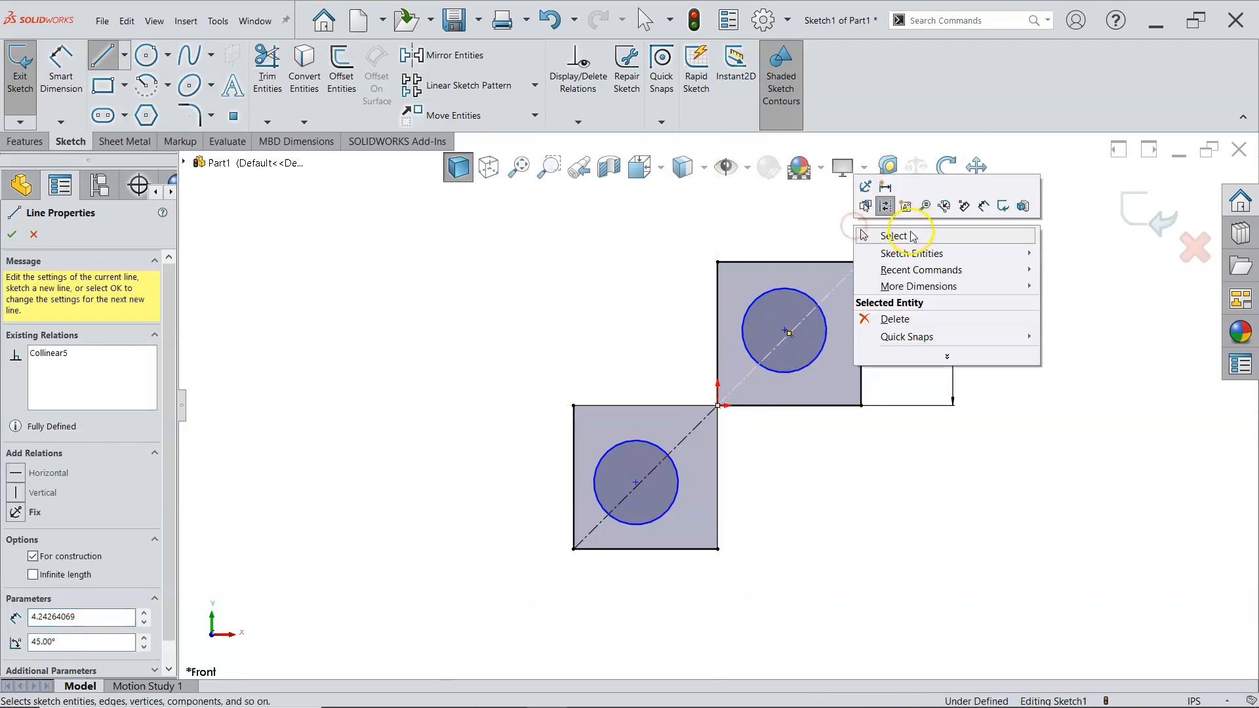
left_click(892, 236)
Step: Move each circle's center onto the midpoint of the diagonal centerline in its square
left_click(785, 330)
left_click_drag(793, 316, 789, 334)
mouse_move(635, 483)
left_mouse_down()
mouse_move(675, 472)
mouse_move(651, 494)
mouse_move(639, 489)
mouse_move(646, 476)
left_mouse_up()
left_click(767, 488)
Step: Dimension the lower-left circle's diameter to 1.5 in
right_click(767, 487)
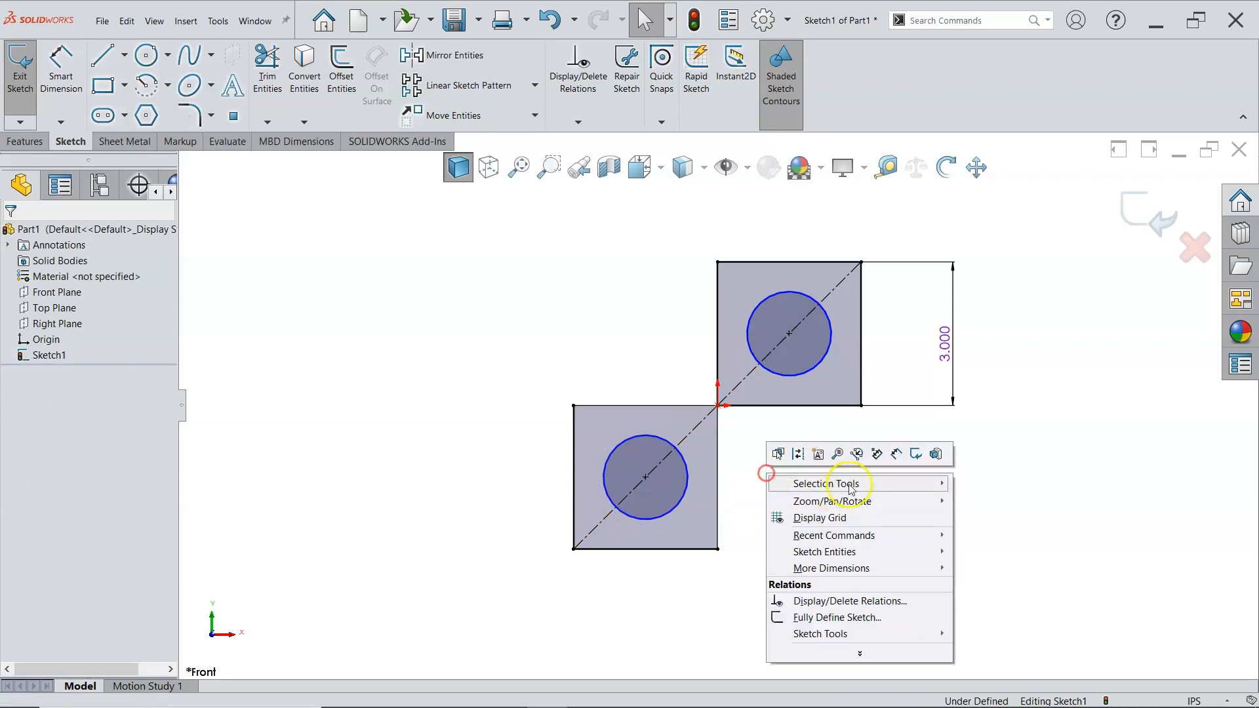
left_click(894, 449)
left_click(674, 513)
left_click(811, 559)
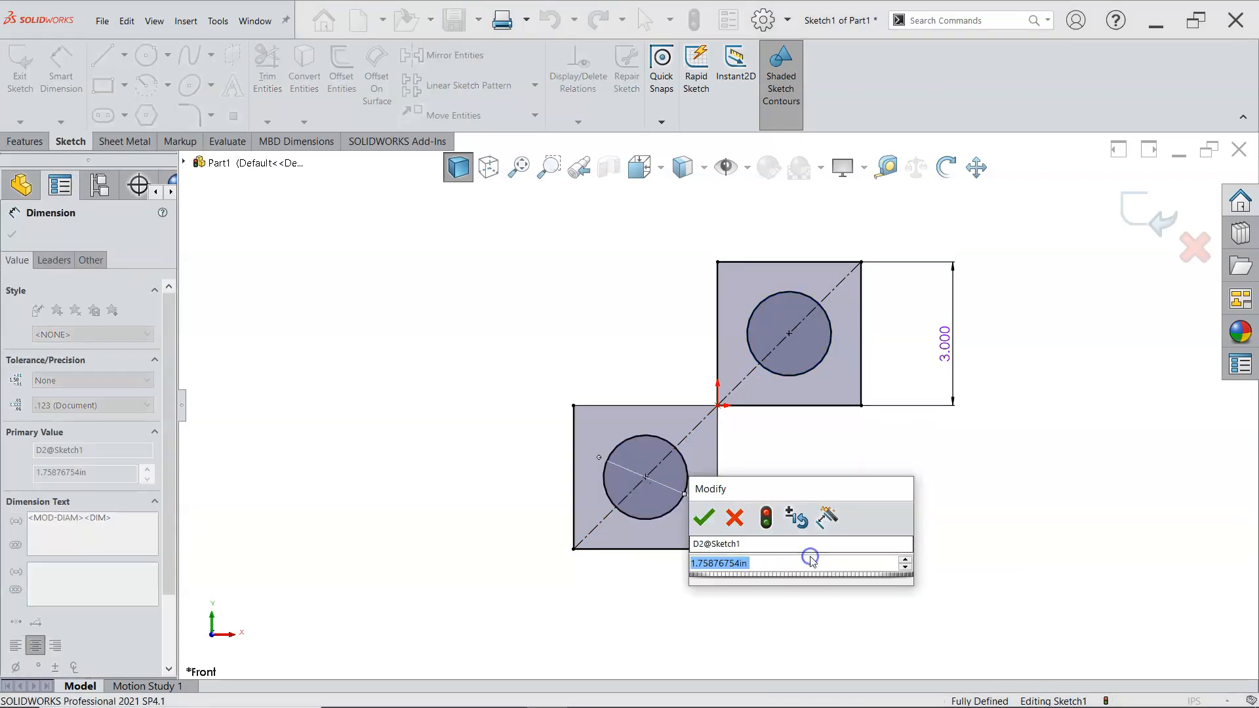
type("1.")
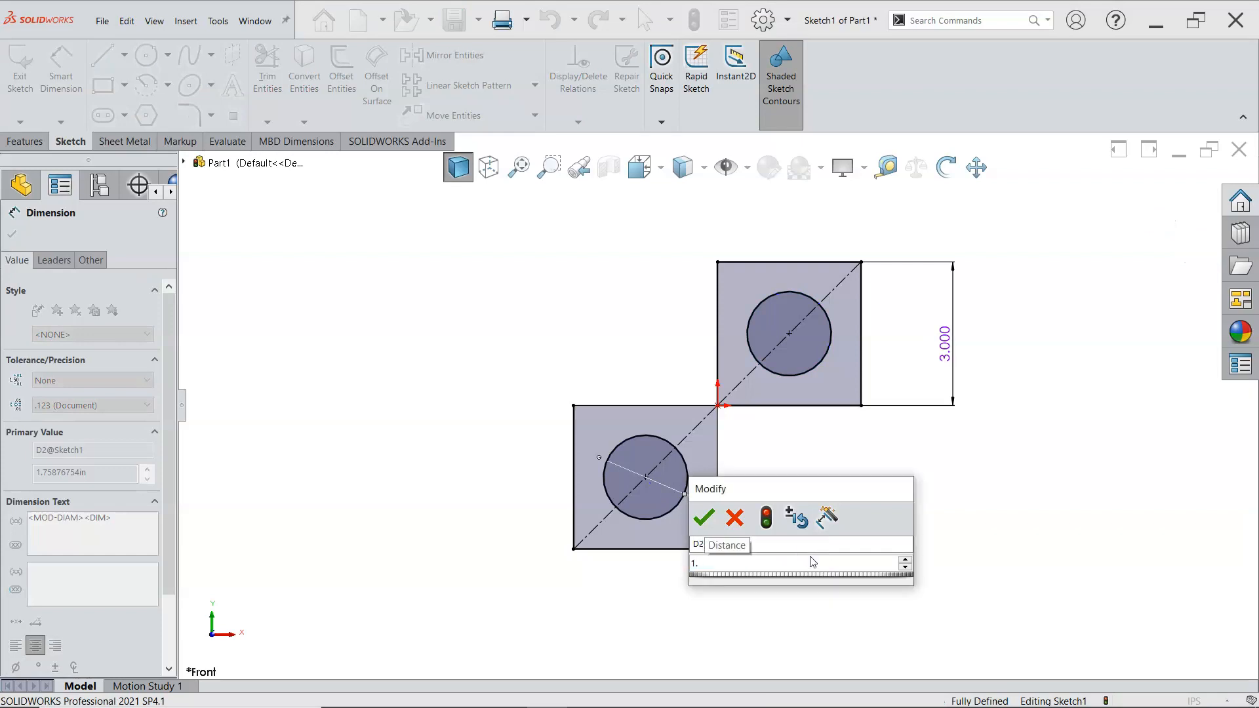
type("5")
key("Return")
right_click(816, 488)
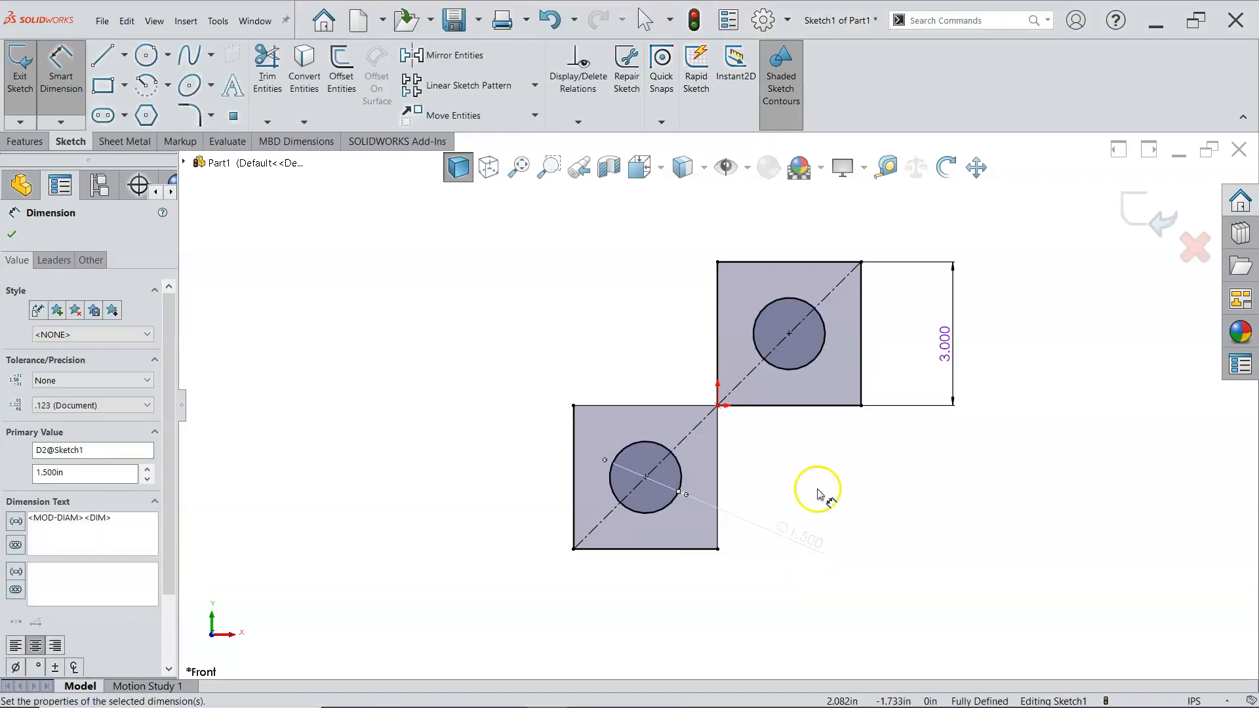
left_click(868, 533)
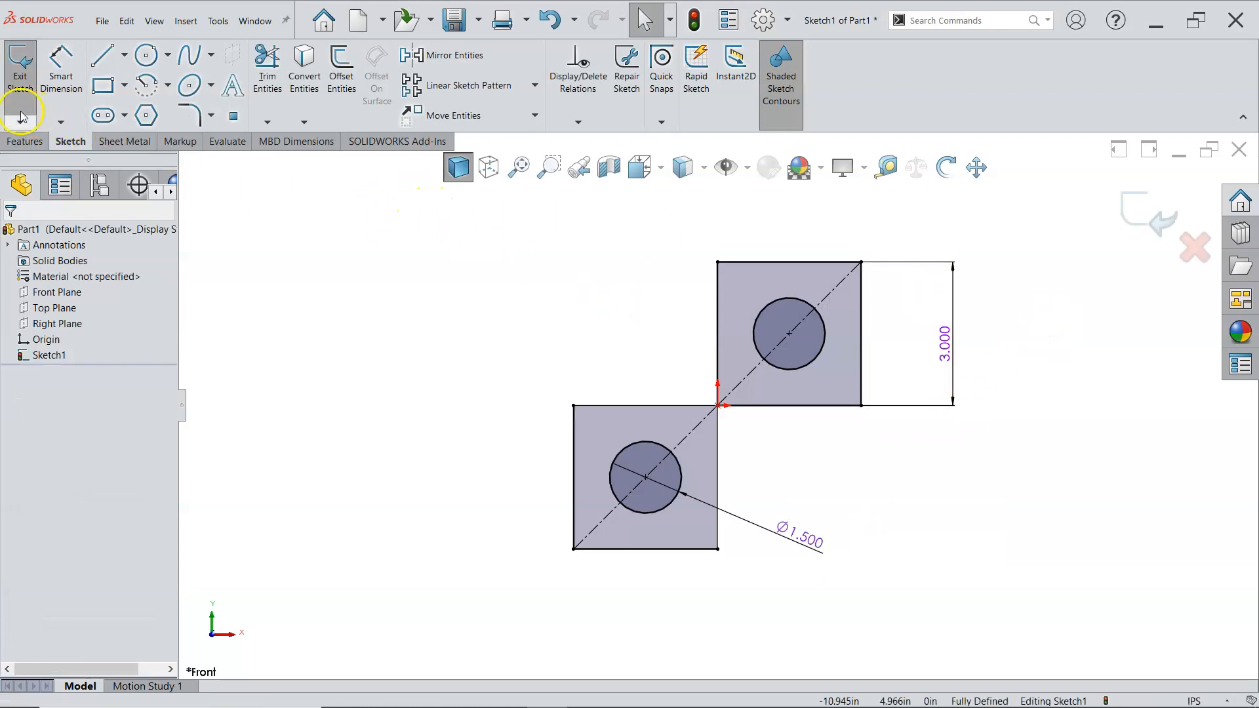
Step: Extrude the two square regions around the circles 3 in backward from the sketch plane, leaving both circles as through holes
left_click(17, 144)
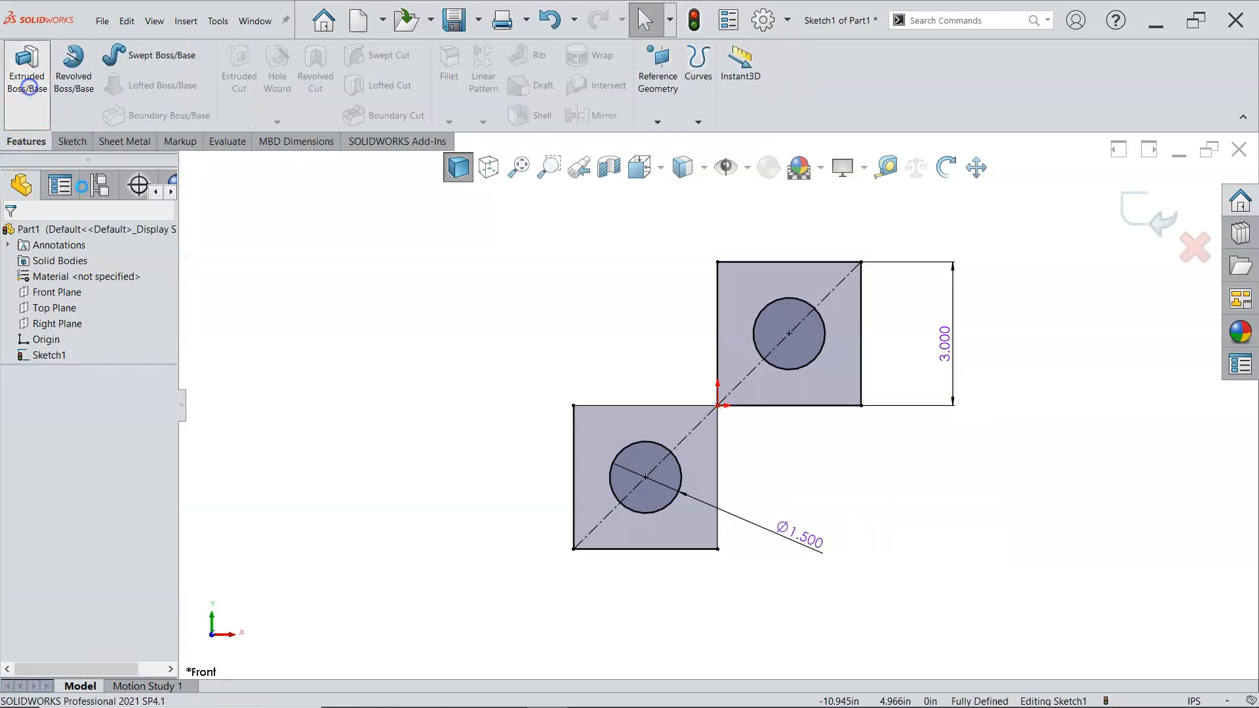
left_click(27, 69)
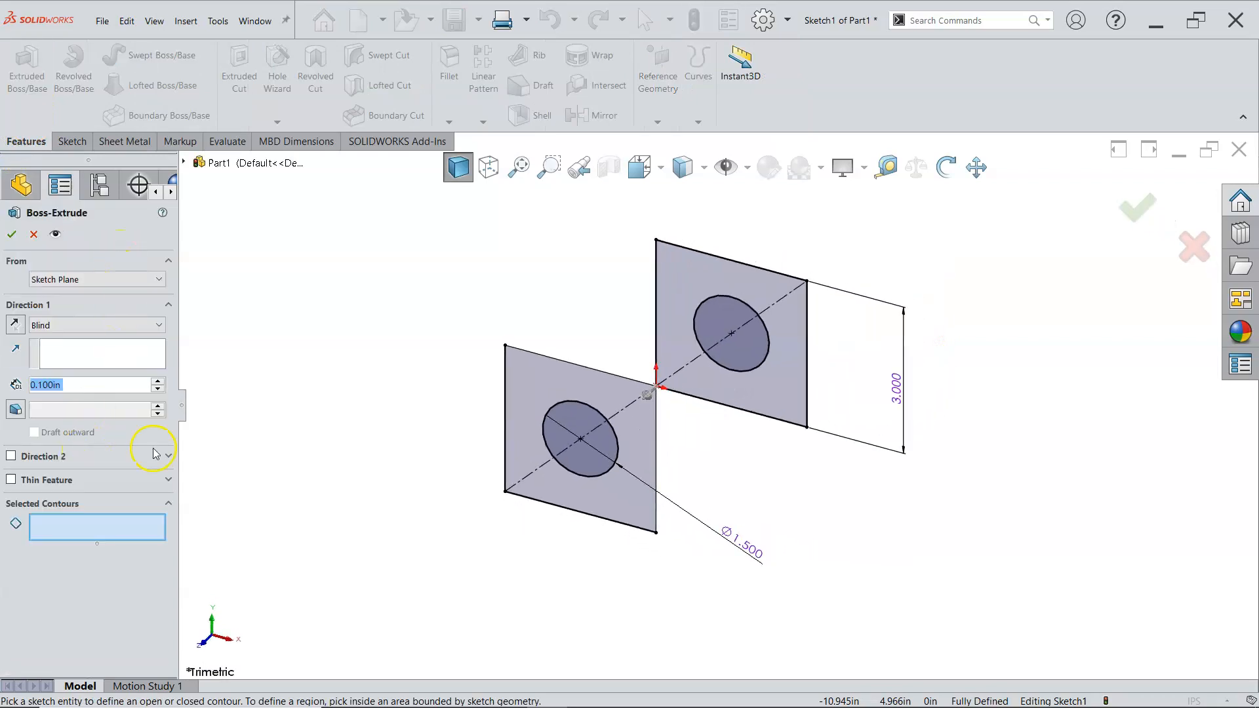
left_click(572, 376)
left_click(783, 392)
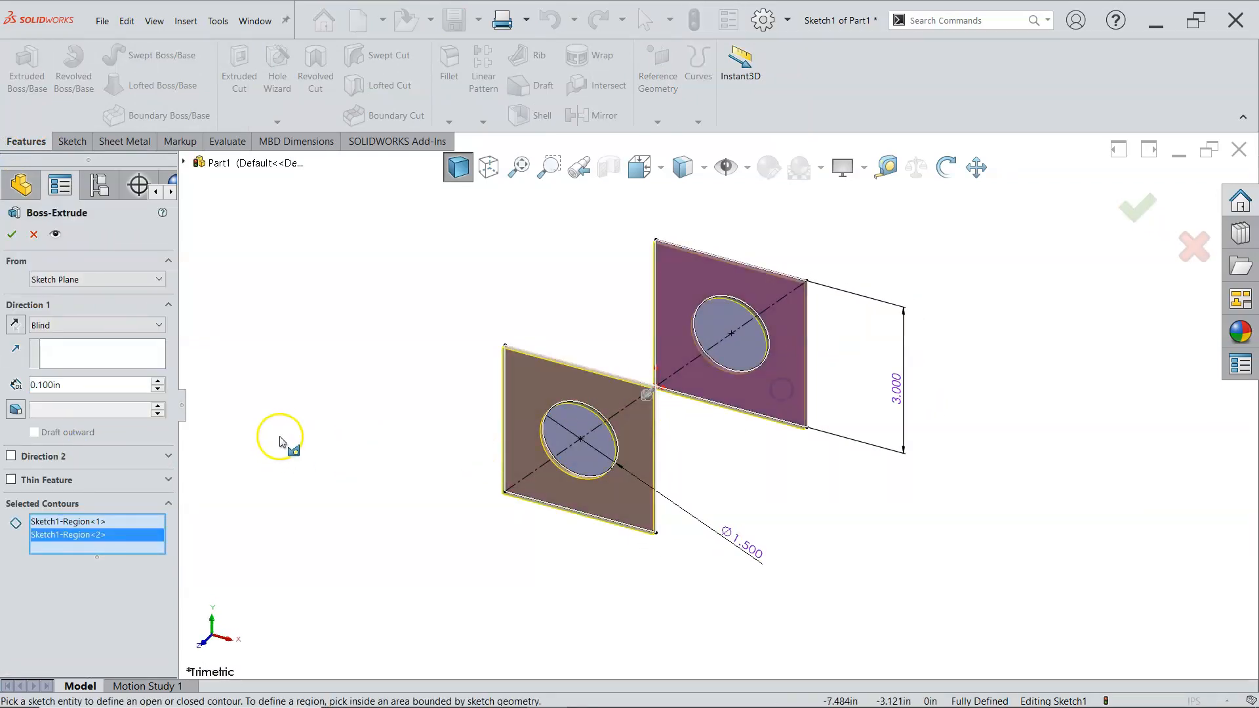
mouse_move(652, 398)
left_mouse_down()
mouse_move(649, 375)
mouse_move(764, 324)
left_mouse_up()
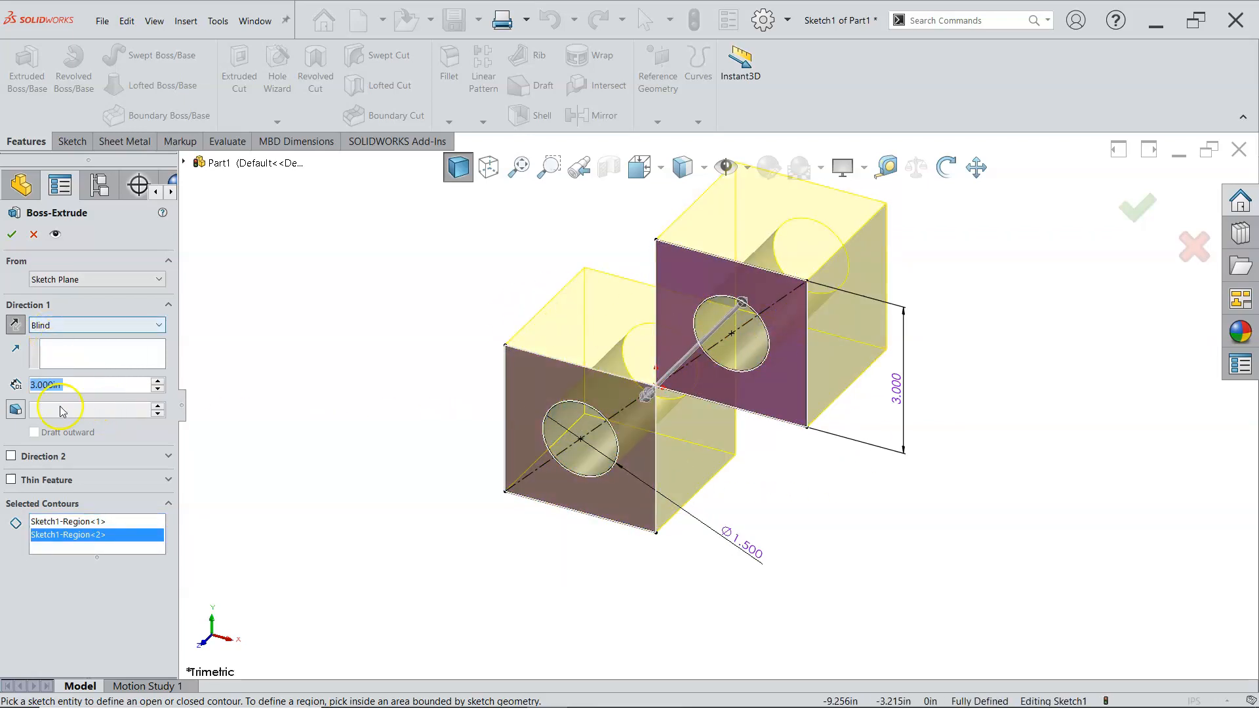
left_click(8, 233)
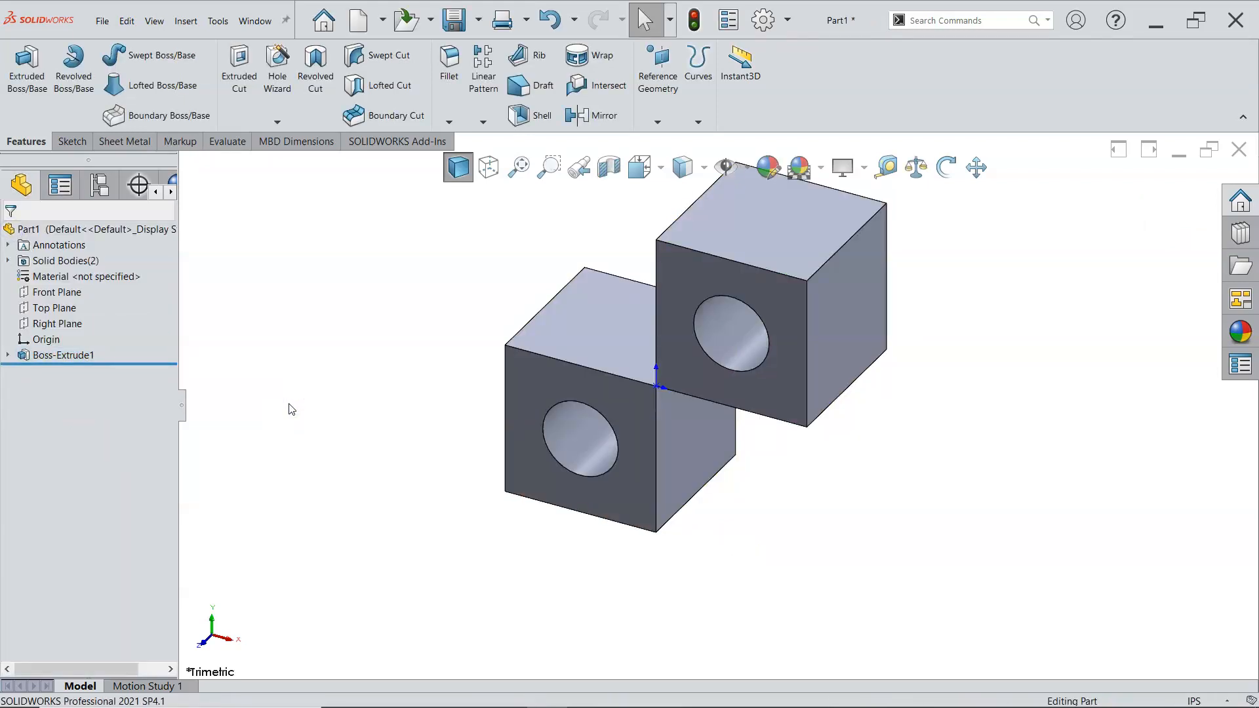
Step: Apply a light green color to the lower-left block as a body appearance, working from the front view
key("ctrl+1")
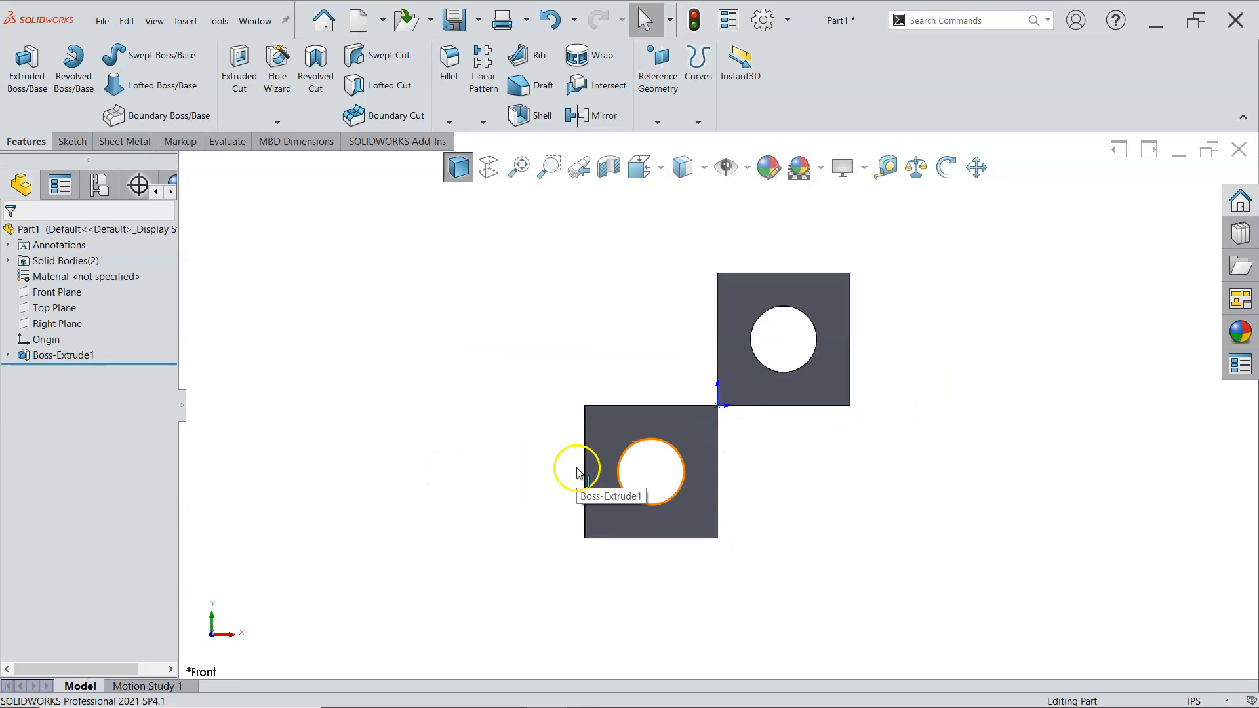
right_click(599, 438)
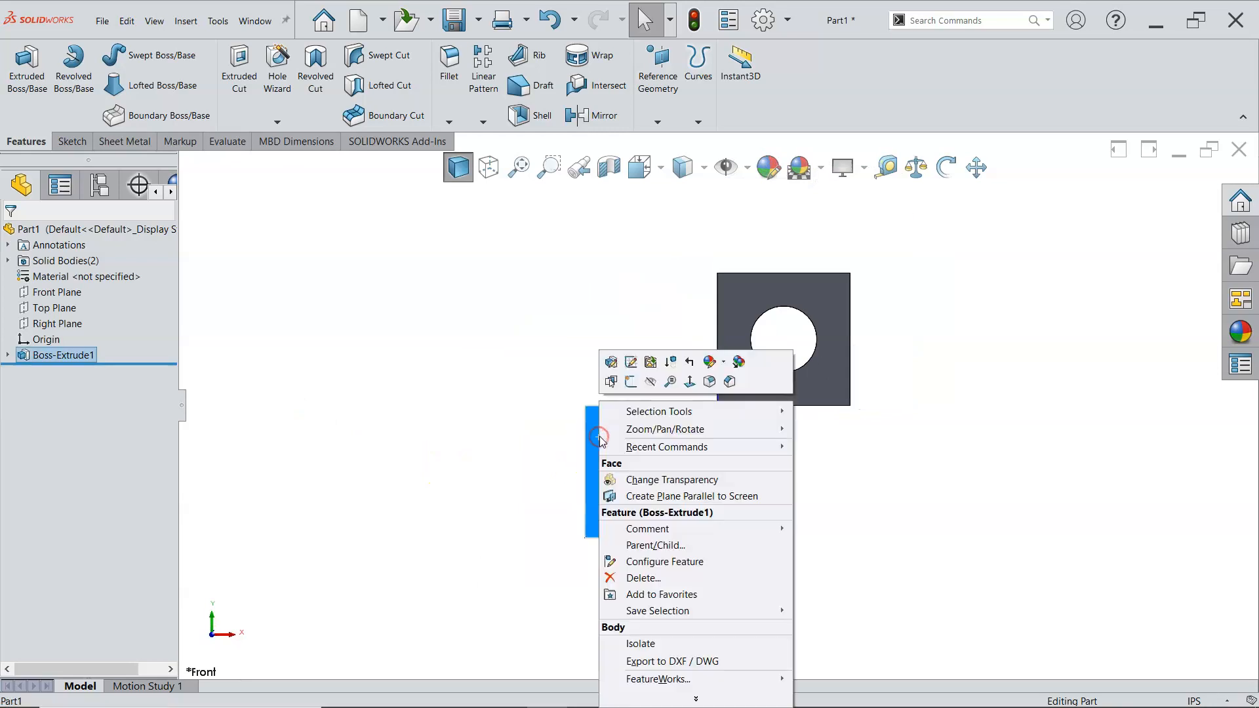
left_click(722, 363)
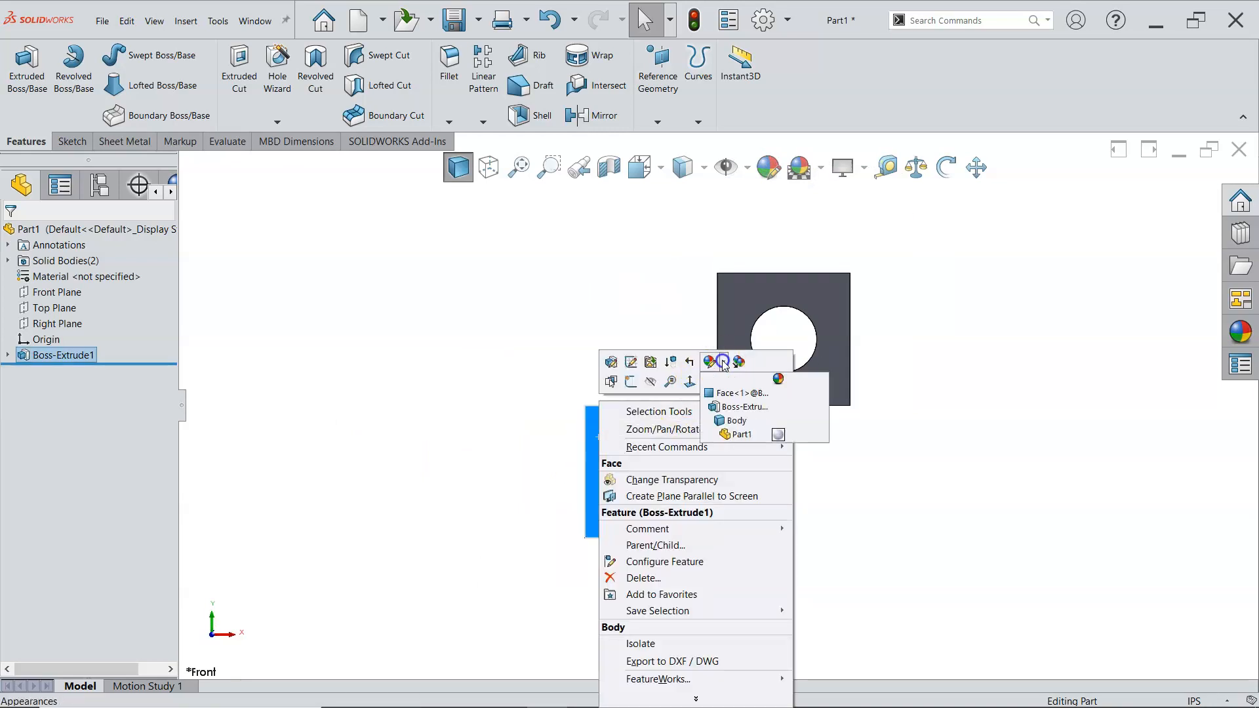
left_click(734, 420)
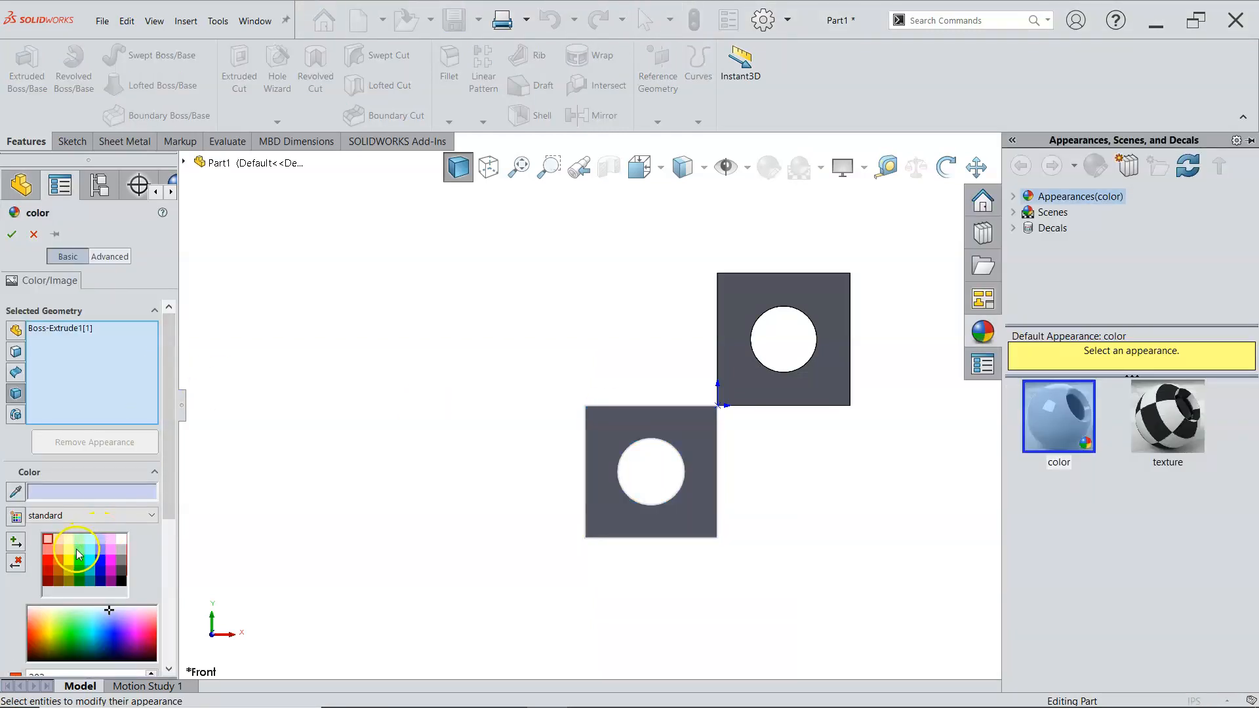
left_click(79, 549)
left_click(19, 238)
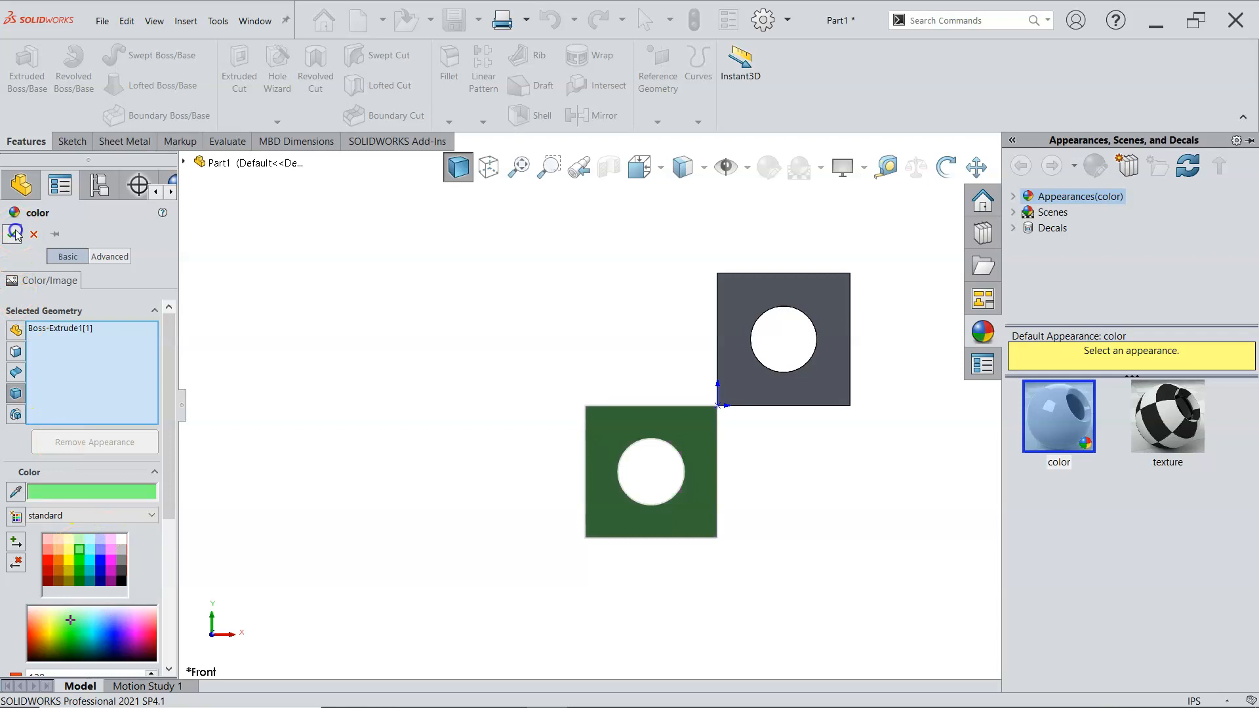
Step: Apply a light cyan color to the upper-right block as a body appearance
right_click(728, 370)
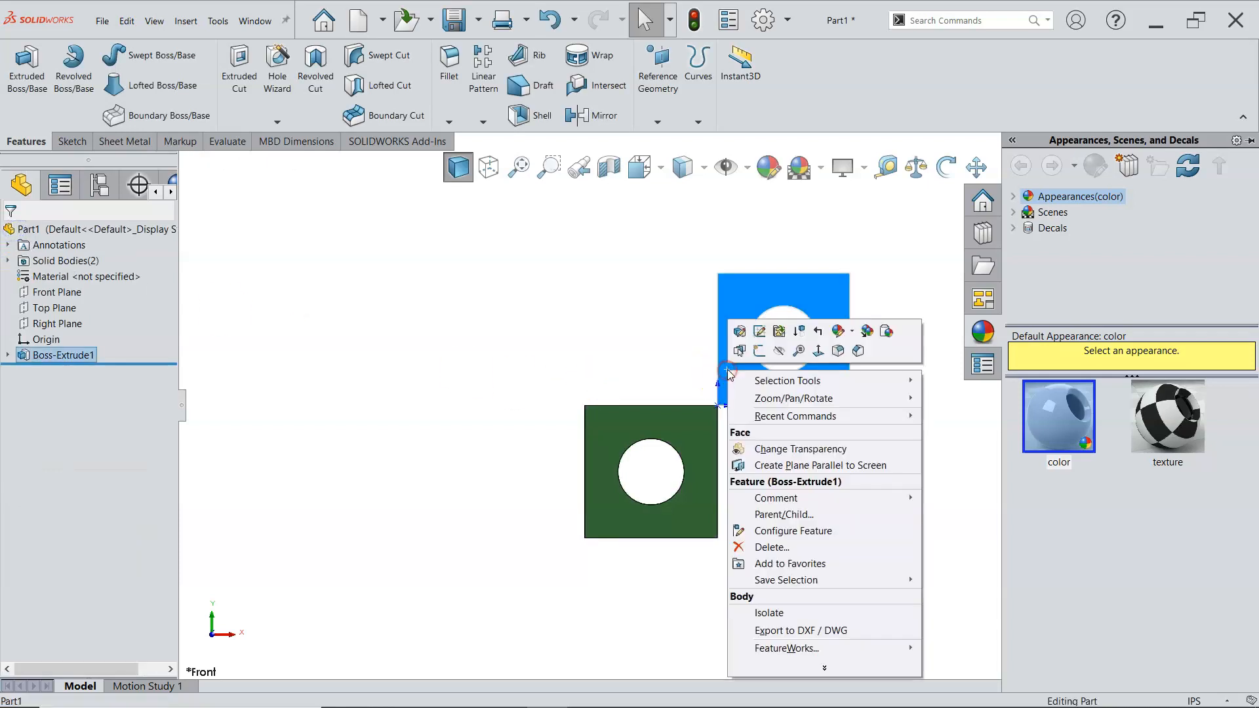
left_click(851, 330)
left_click(859, 390)
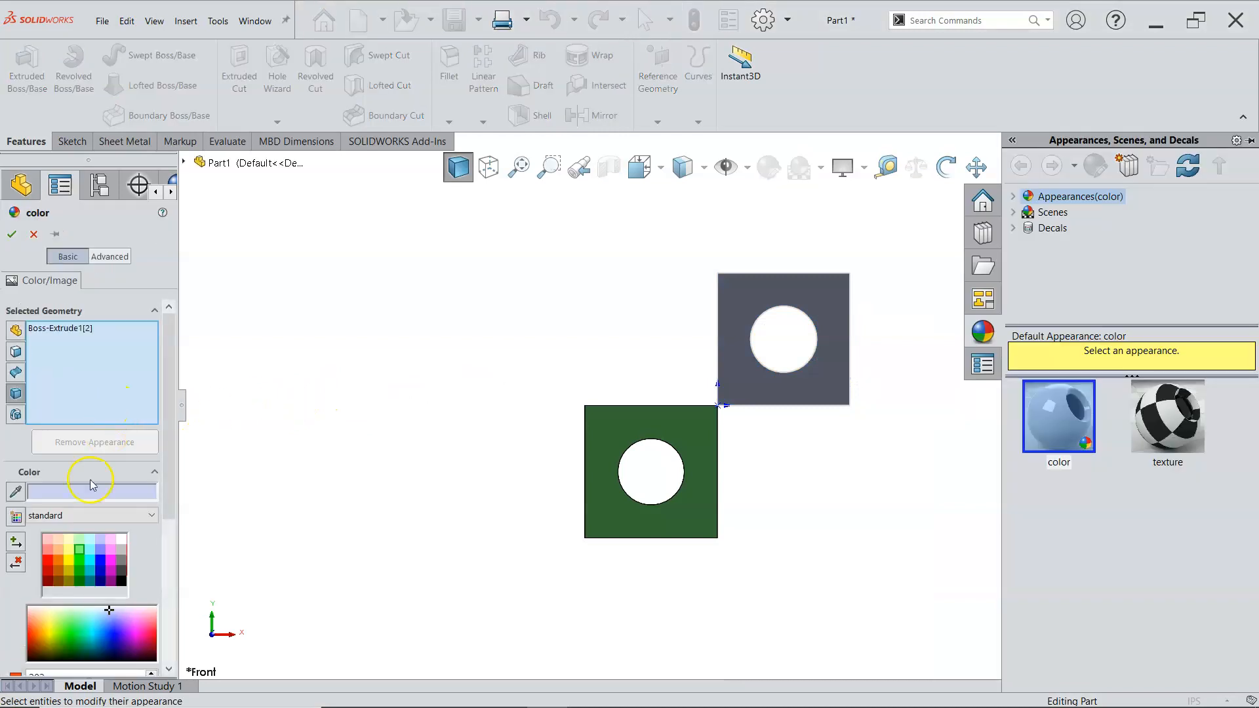
left_click(91, 550)
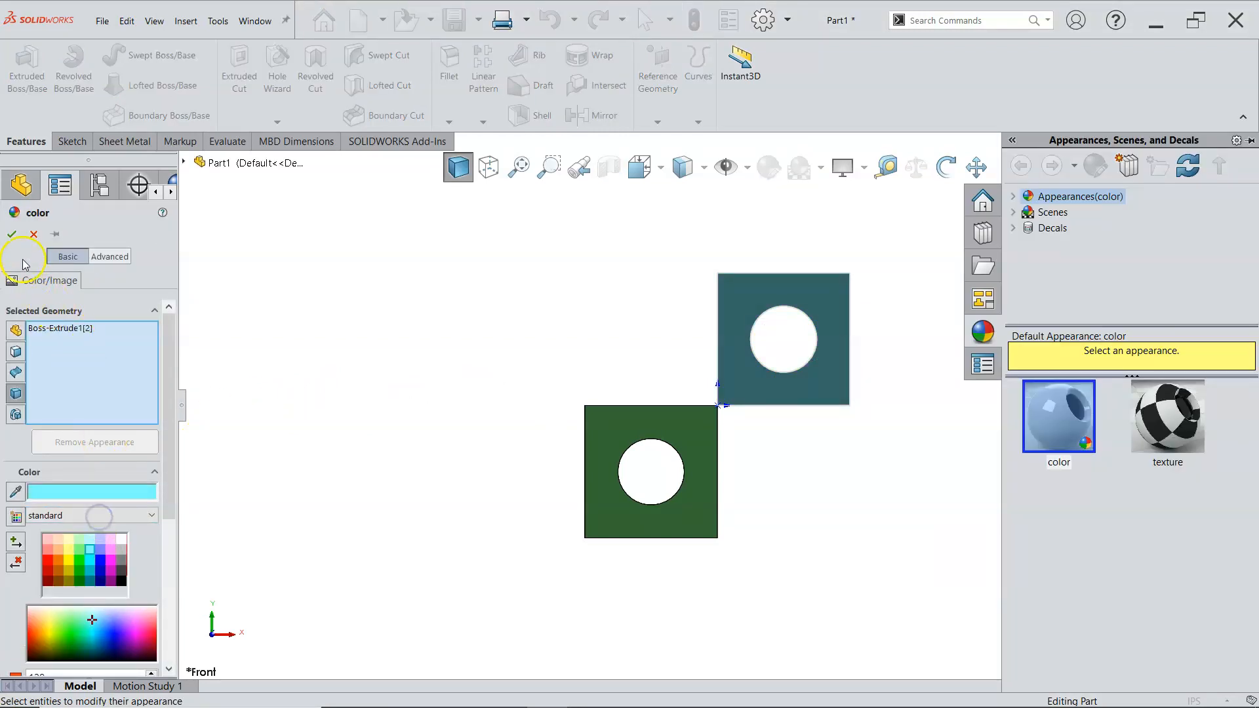
left_click(11, 234)
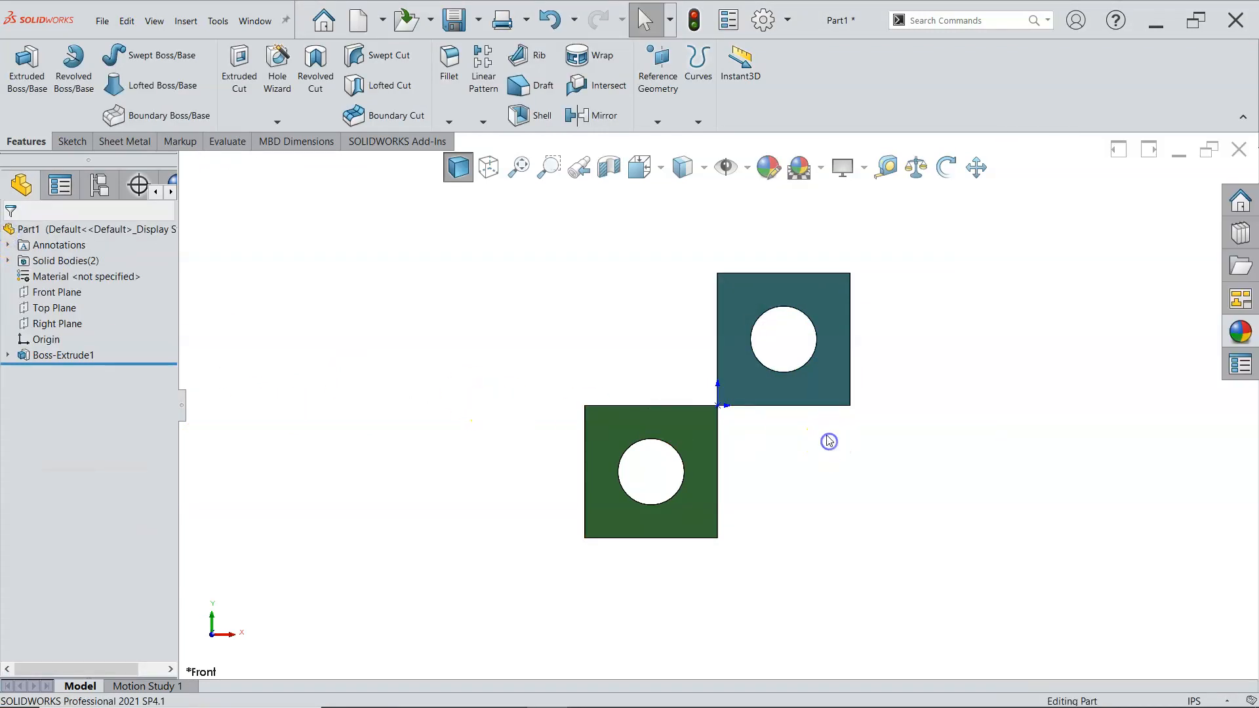
Step: Set the upper-right block's body appearance color to pink
scroll(807, 405, "up", 2)
right_click(732, 373)
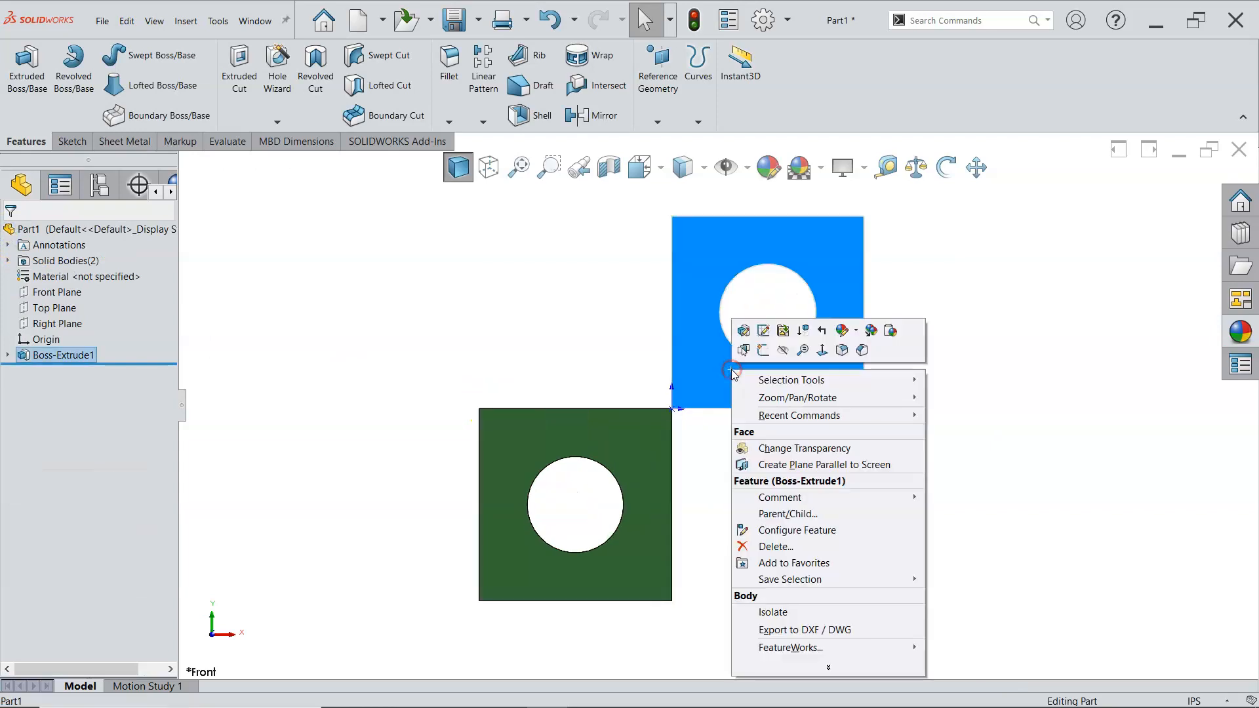
left_click(856, 331)
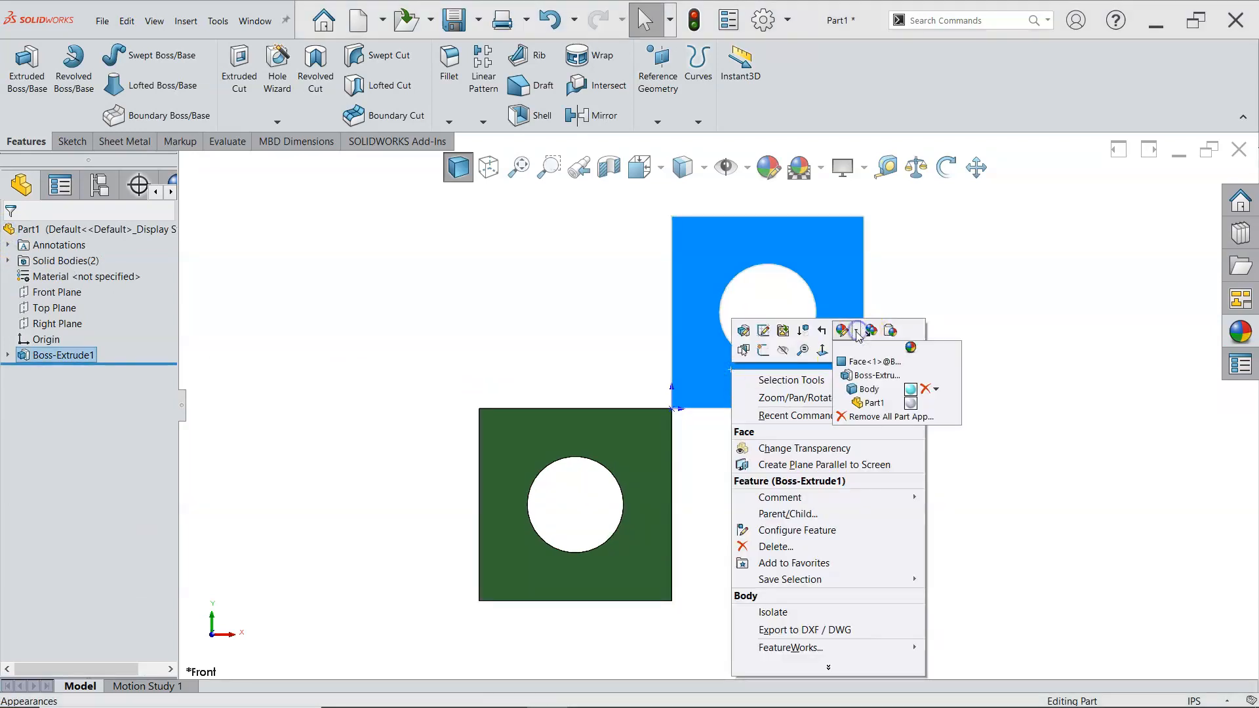
left_click(910, 392)
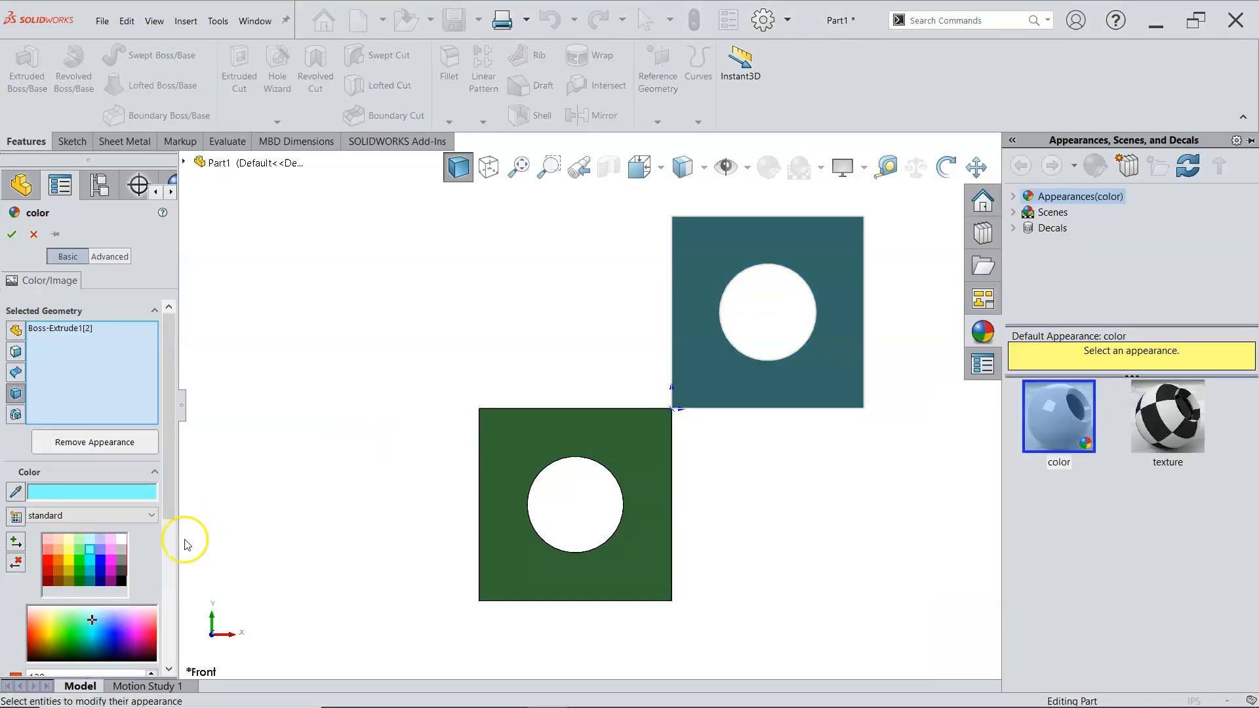
left_click(111, 549)
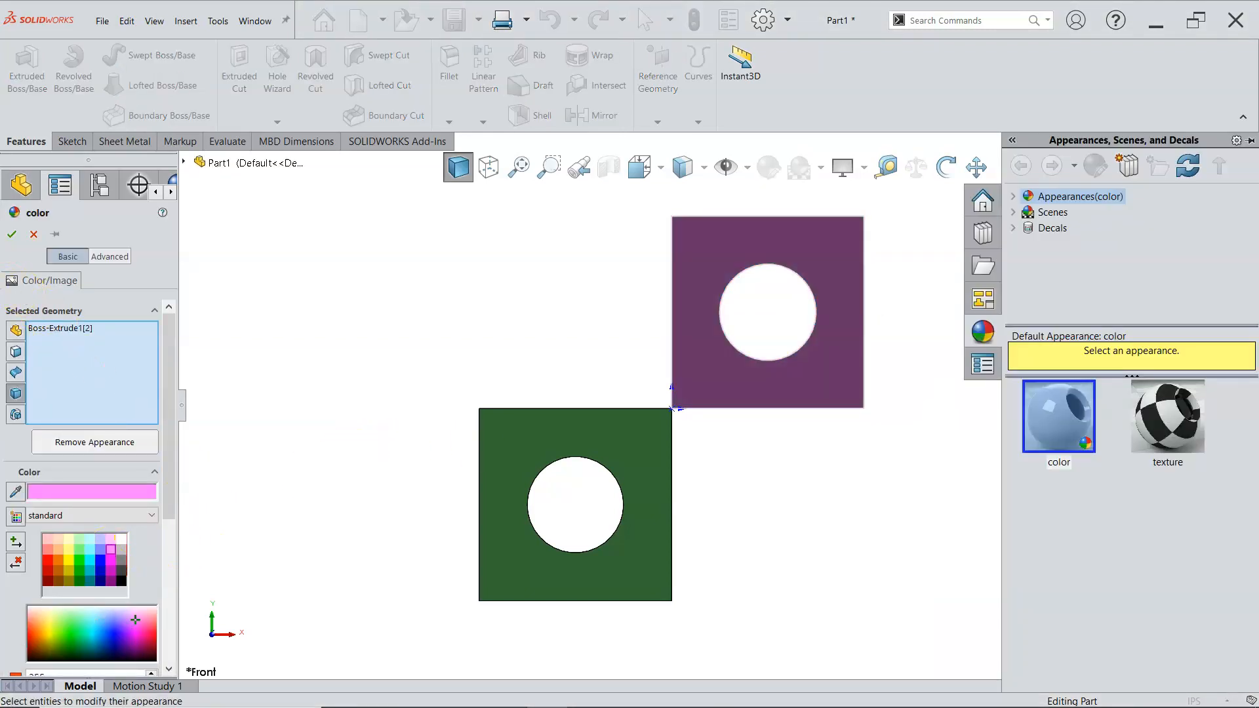
left_click(12, 234)
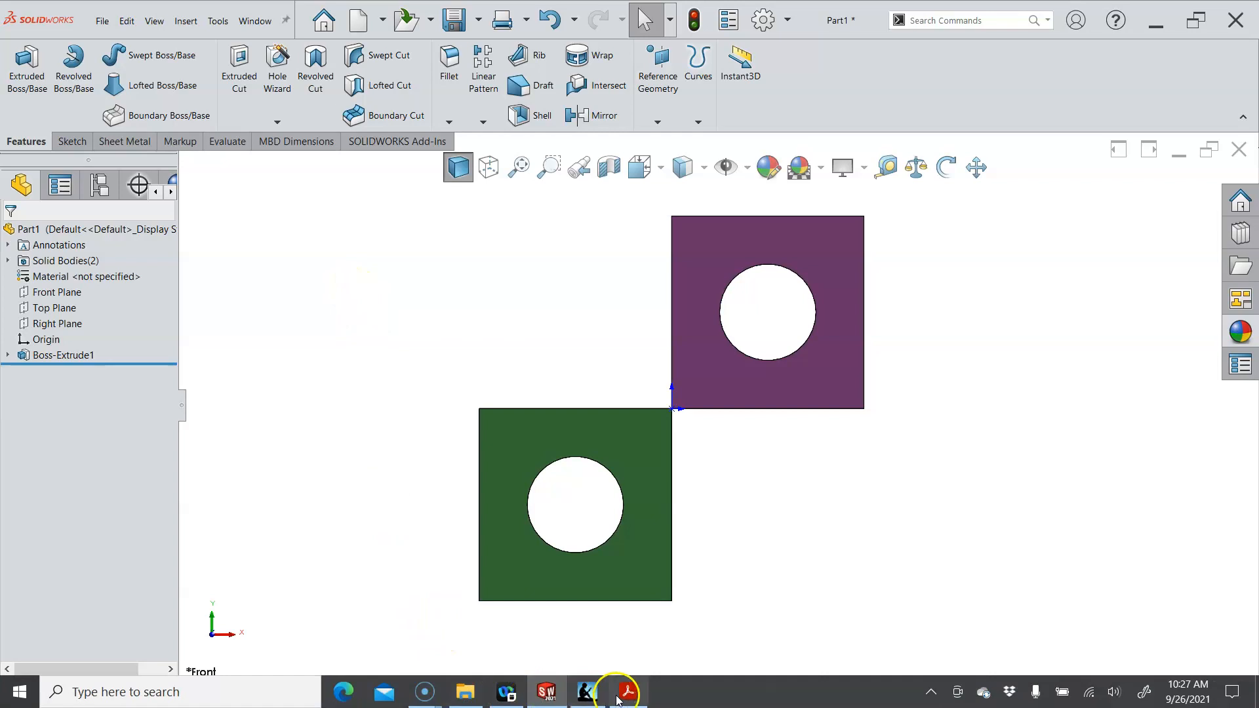
Step: Switch to the Technical Drawing e-book, examine the Unfolding the Glass Box figure on page 237, and return to SOLIDWORKS
left_click(628, 692)
left_click(590, 694)
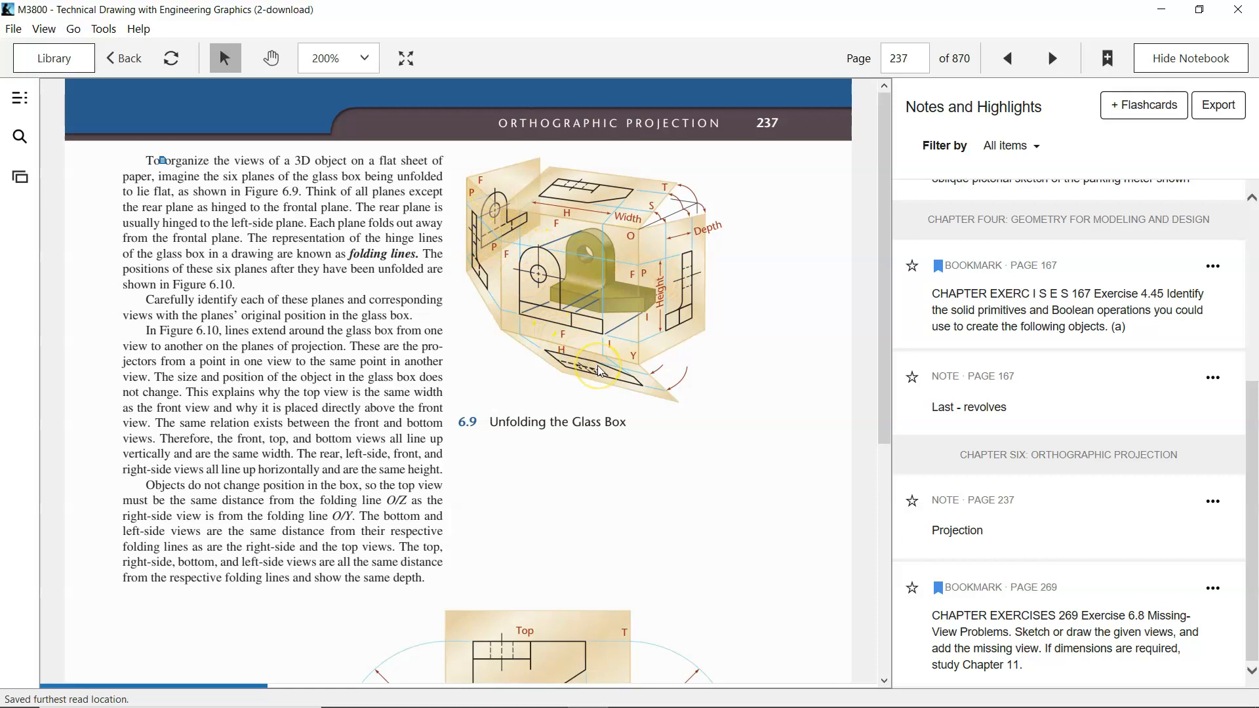
left_click(1165, 12)
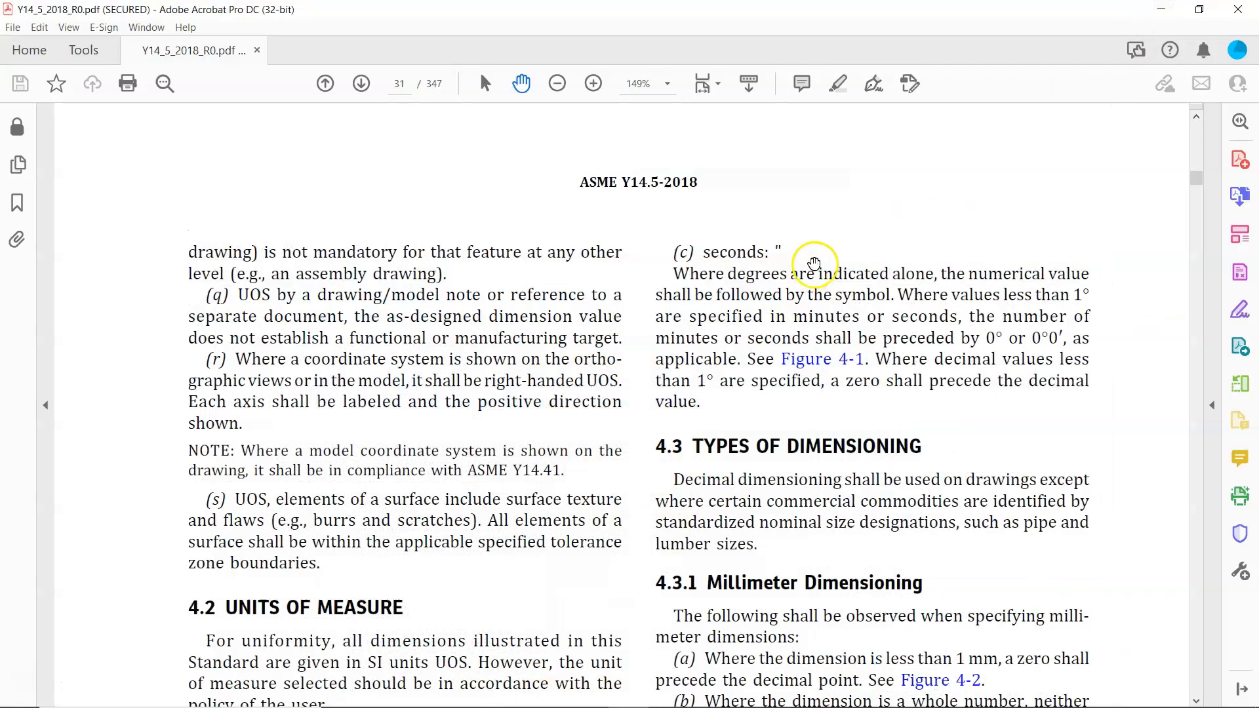
left_click(1160, 9)
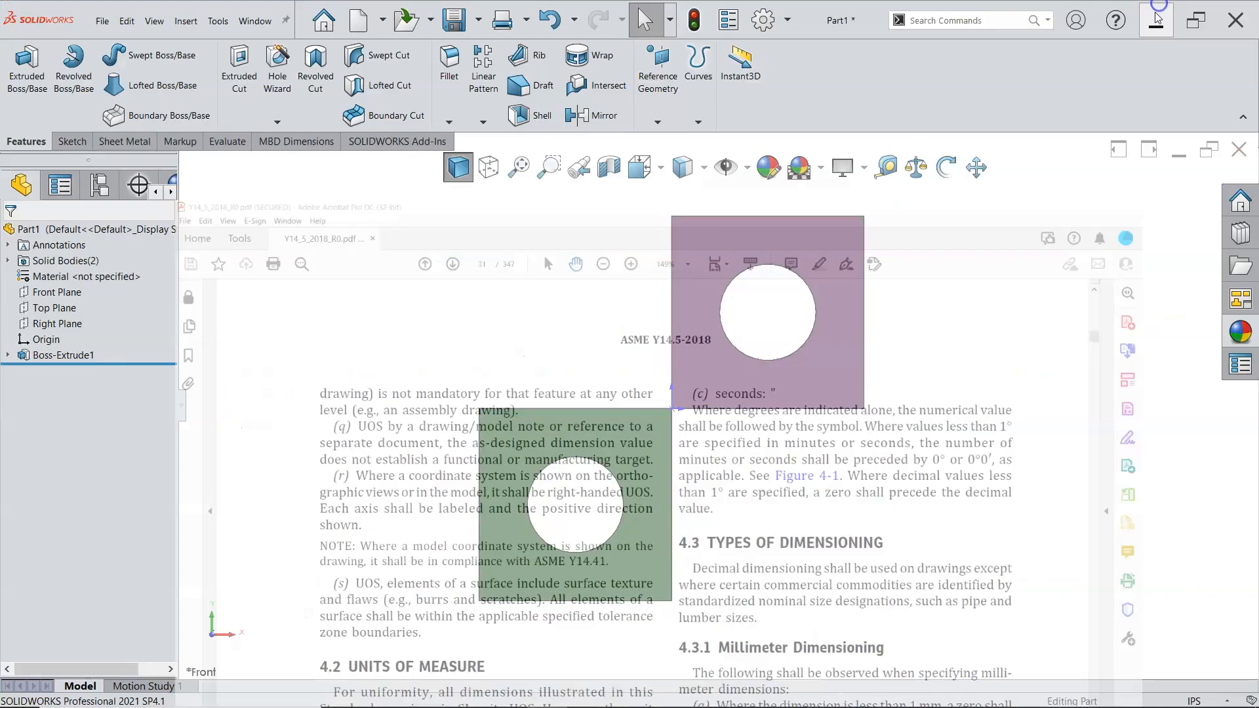
Step: Rotate the model from the front to its right side and examine the side faces of both blocks
left_click(574, 430)
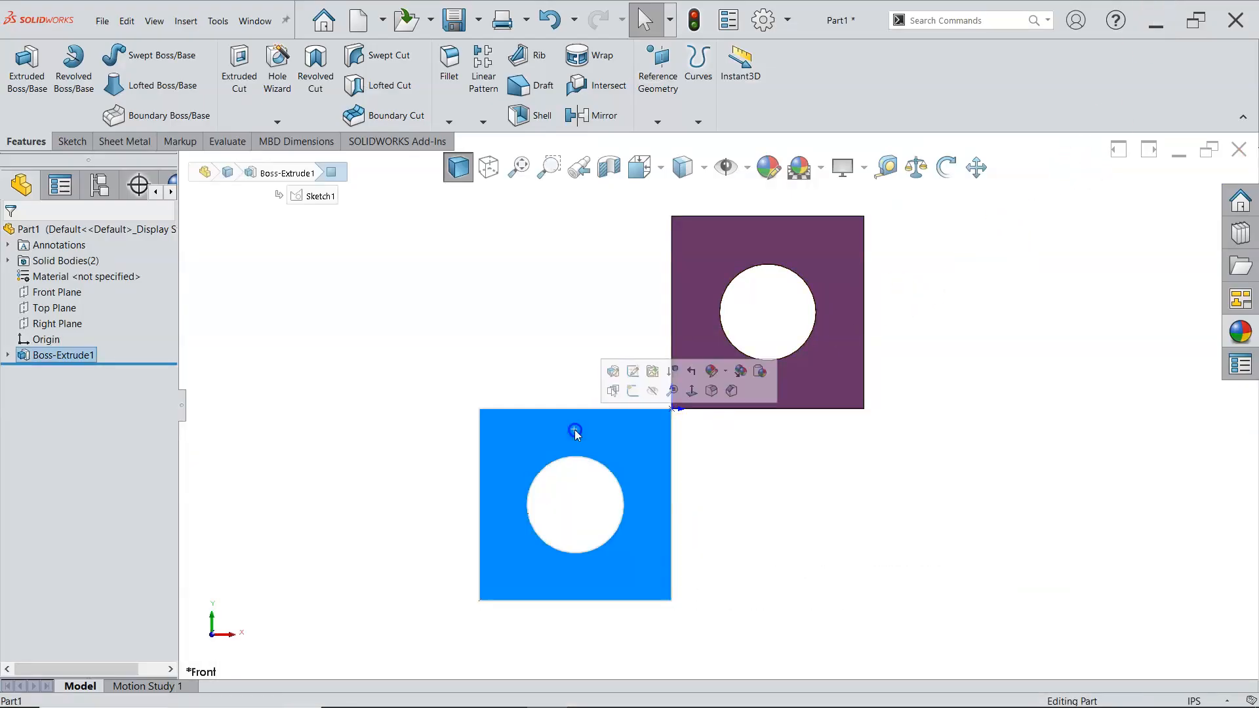
left_click(868, 509)
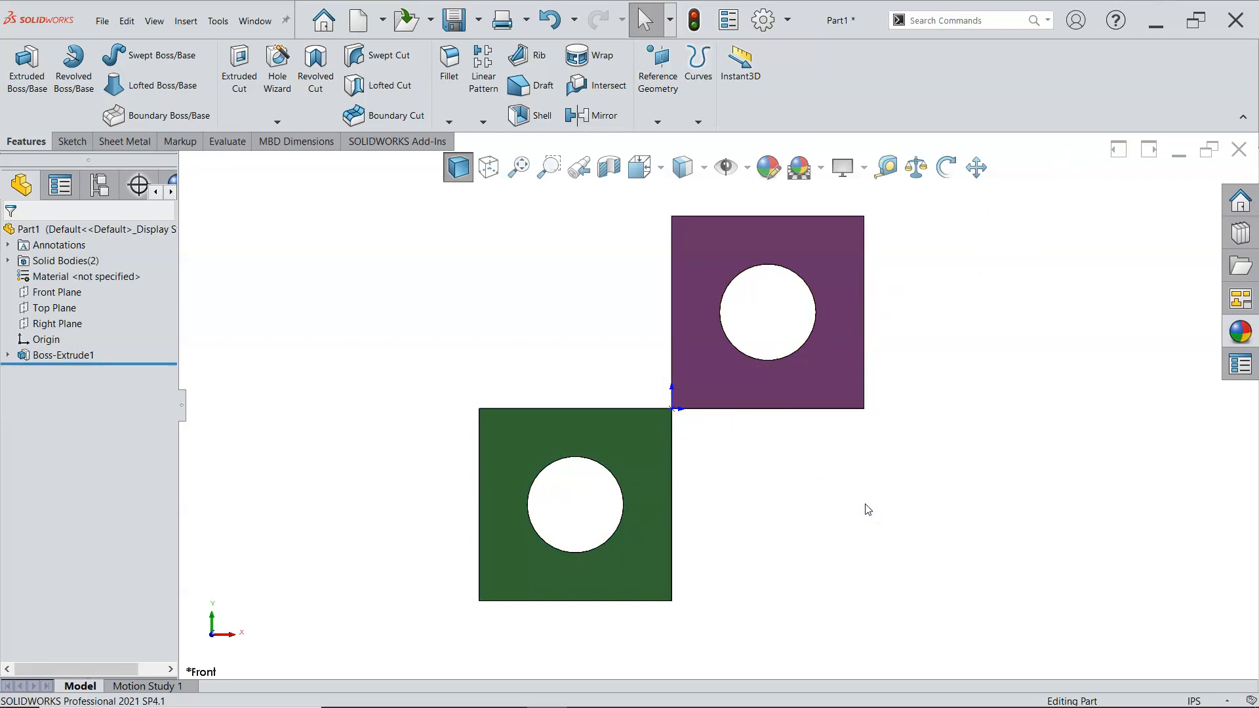
key("Left")
key("Left")
key("Left")
key("Left")
key("Left")
key("Left")
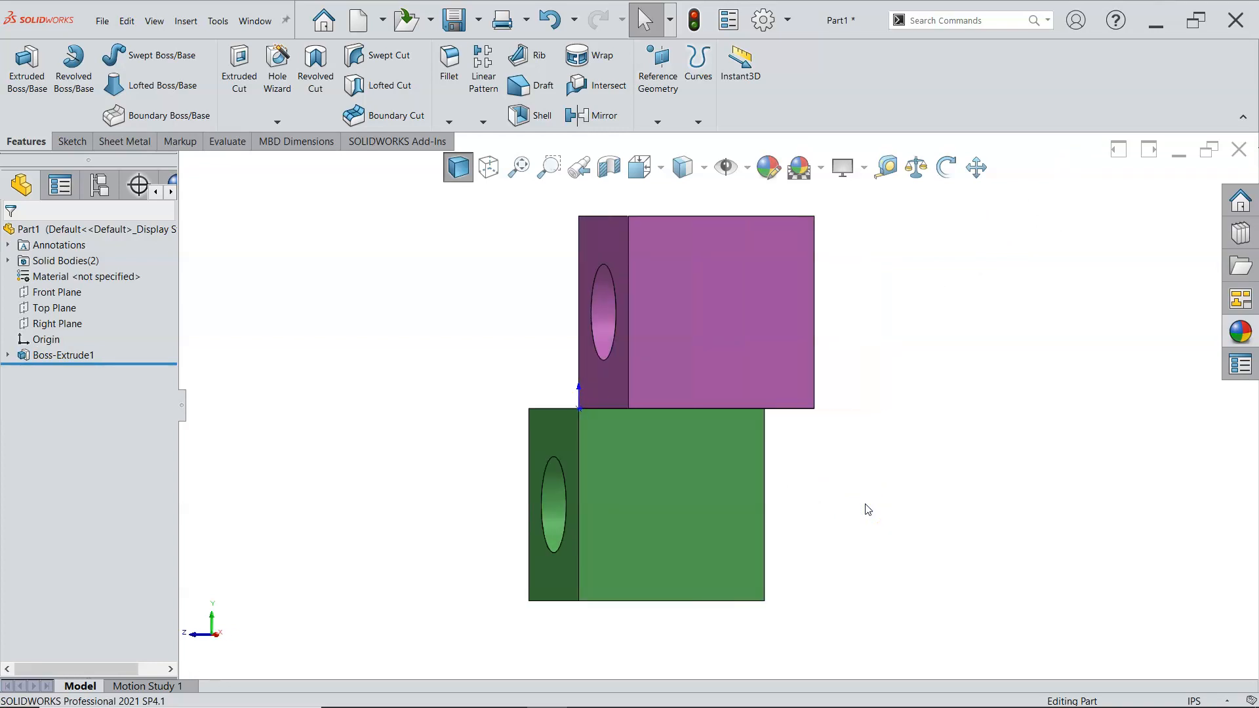
left_click(718, 496)
left_click(685, 339)
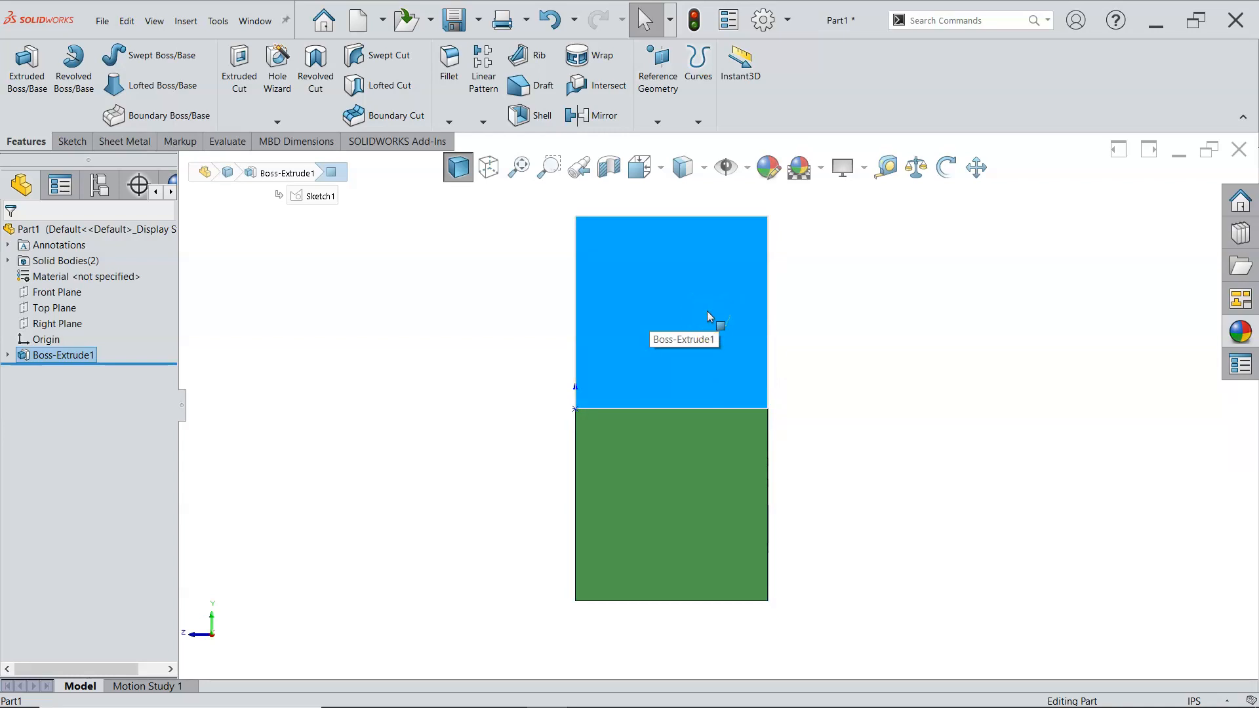
Step: Examine the two blocks from the left side, coming from and returning to the front view
key("ctrl+1")
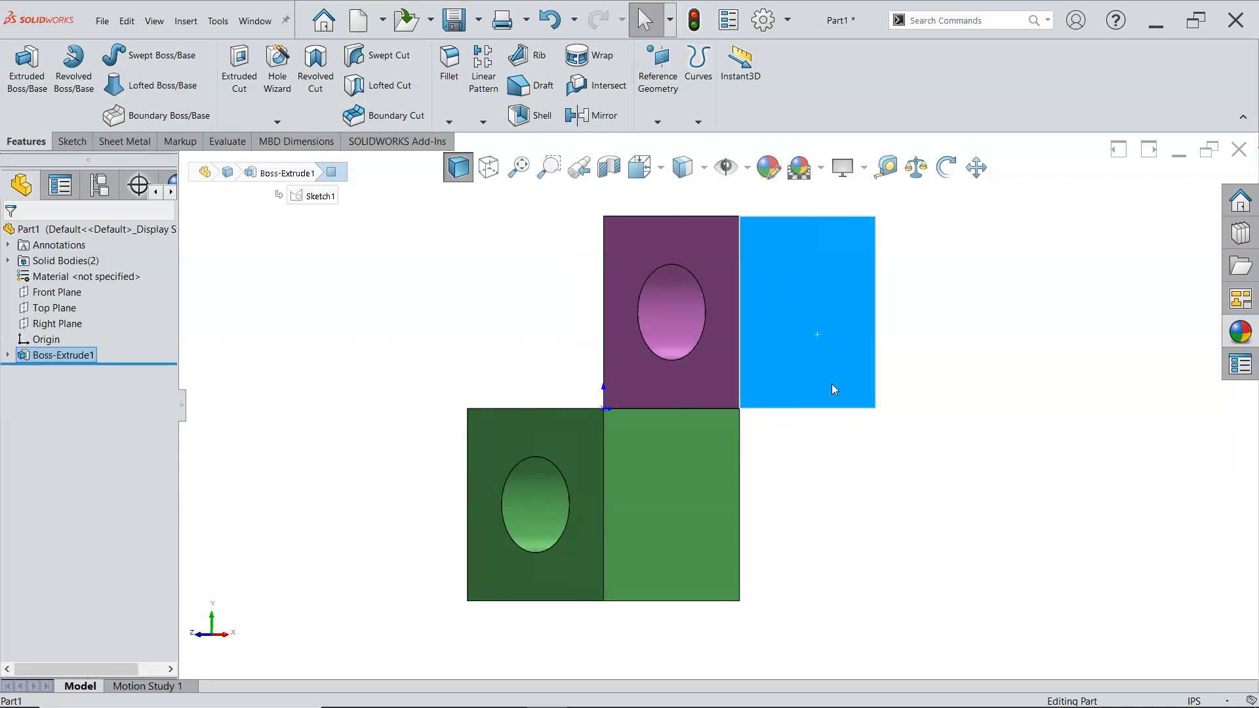
key("ctrl+3")
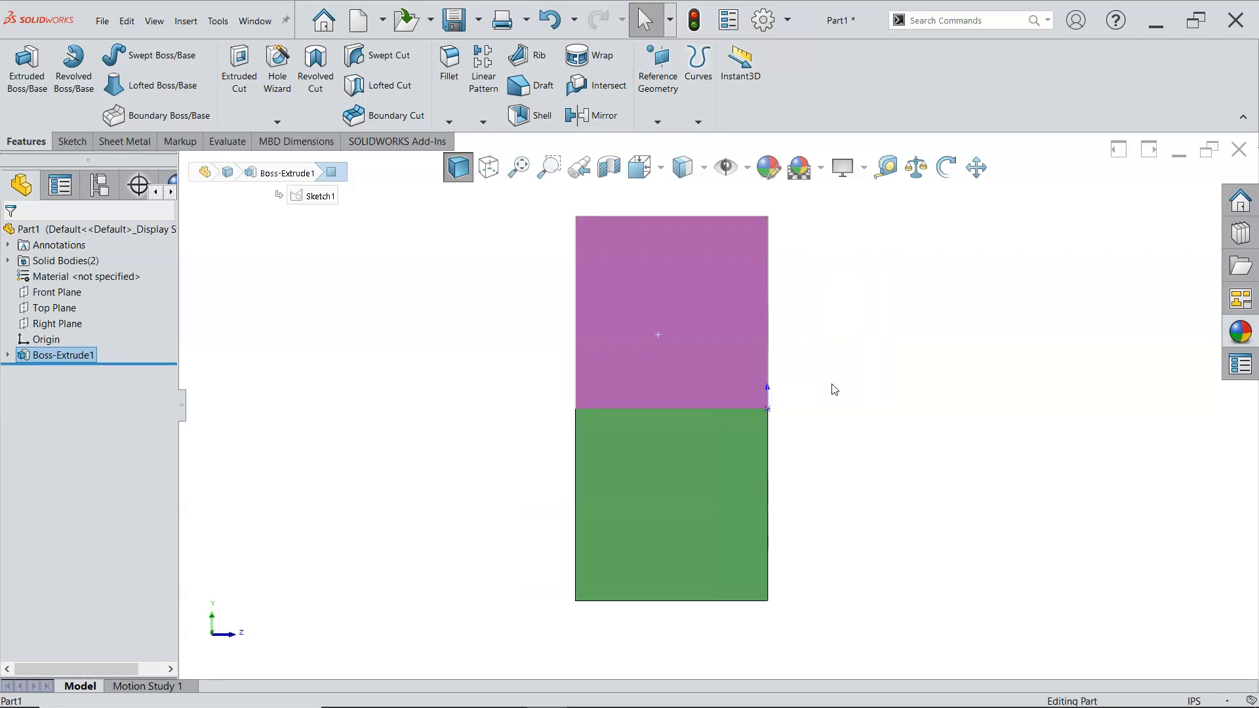
left_click(726, 324)
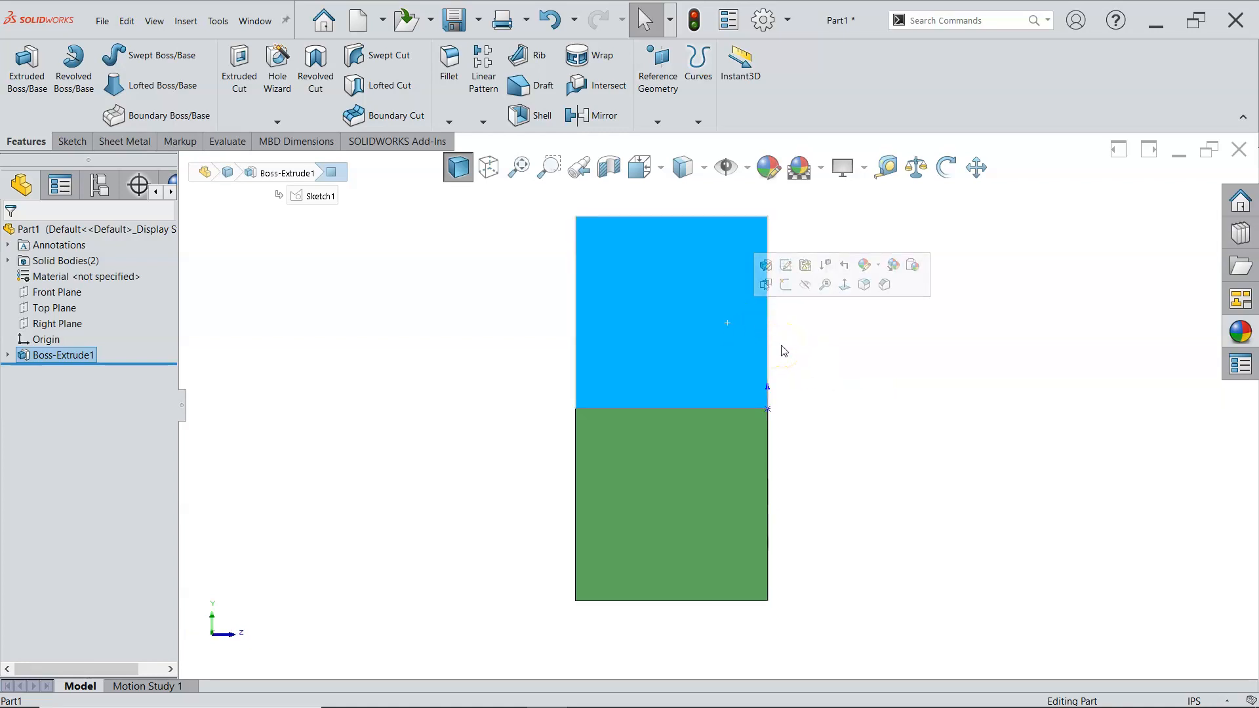
key("ctrl+1")
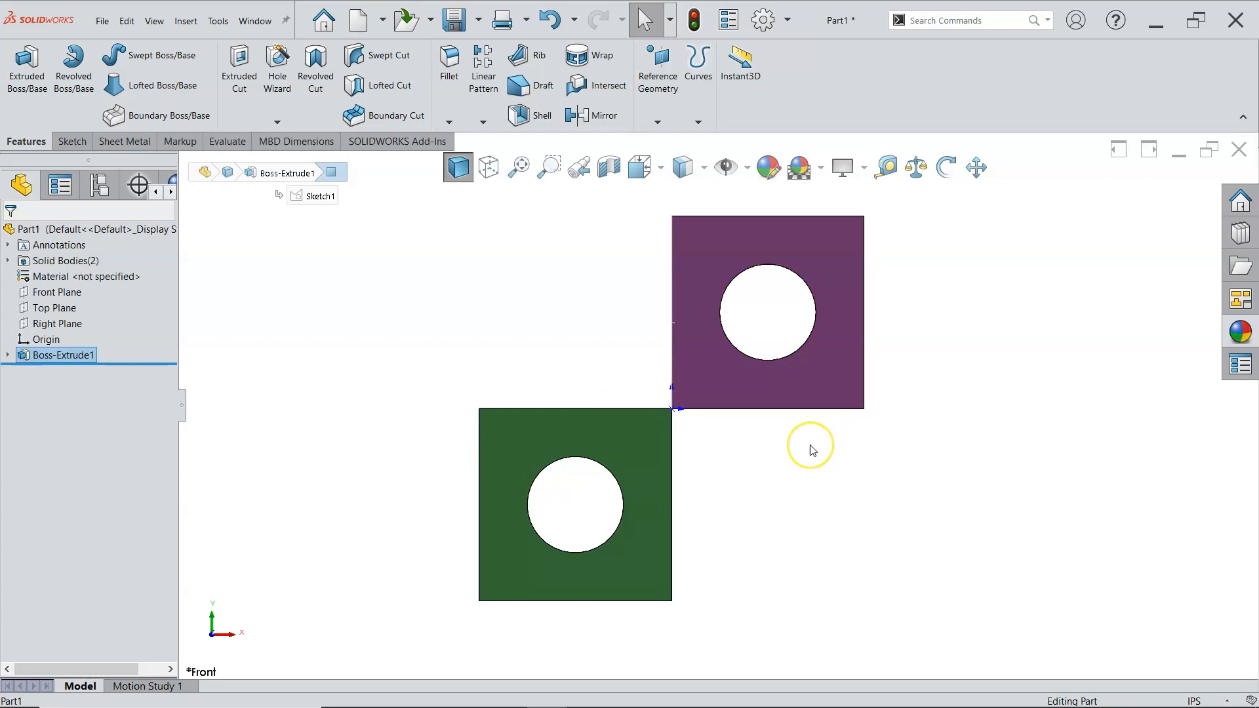
Step: Rotate the model from the front to the top and examine both blocks from above
key("Down")
key("Down")
key("Down")
key("Down")
key("Down")
key("Down")
key("Down")
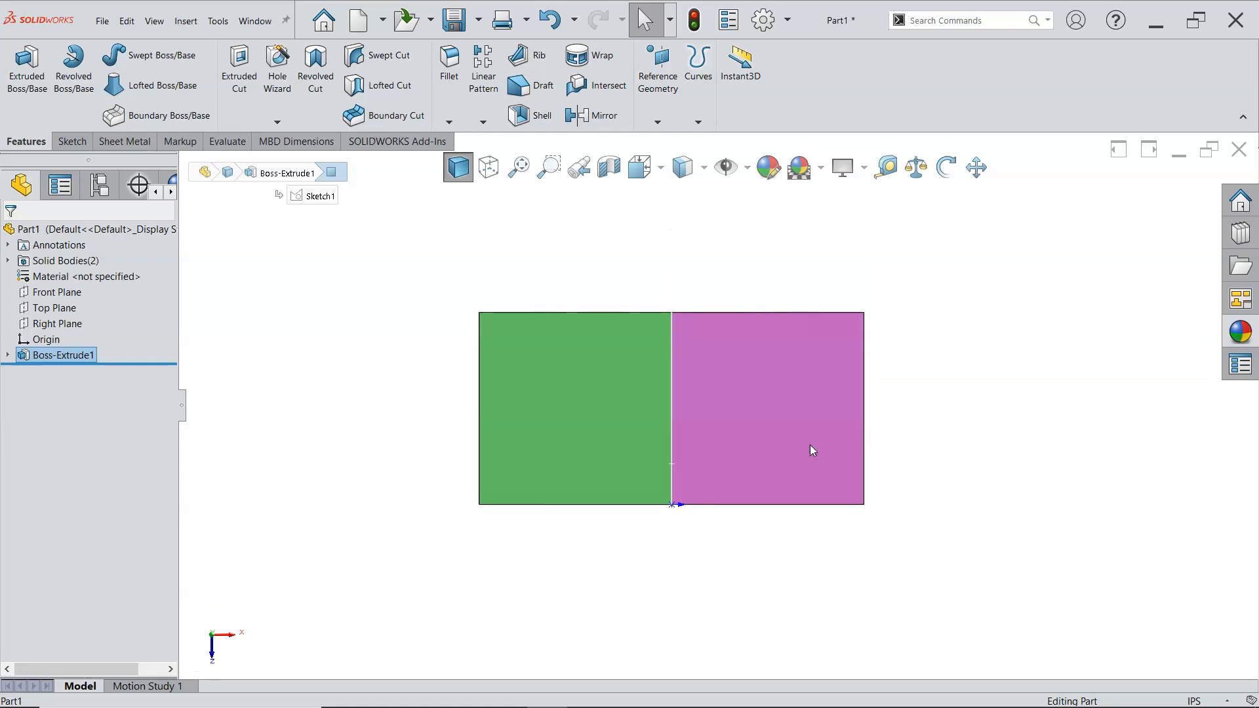
Step: Rotate the model to its underside to examine both blocks from below, and return to the front view
key("Up")
key("Up")
key("Up")
key("Up")
key("Up")
key("Up")
key("Up")
key("Up")
key("Up")
key("Up")
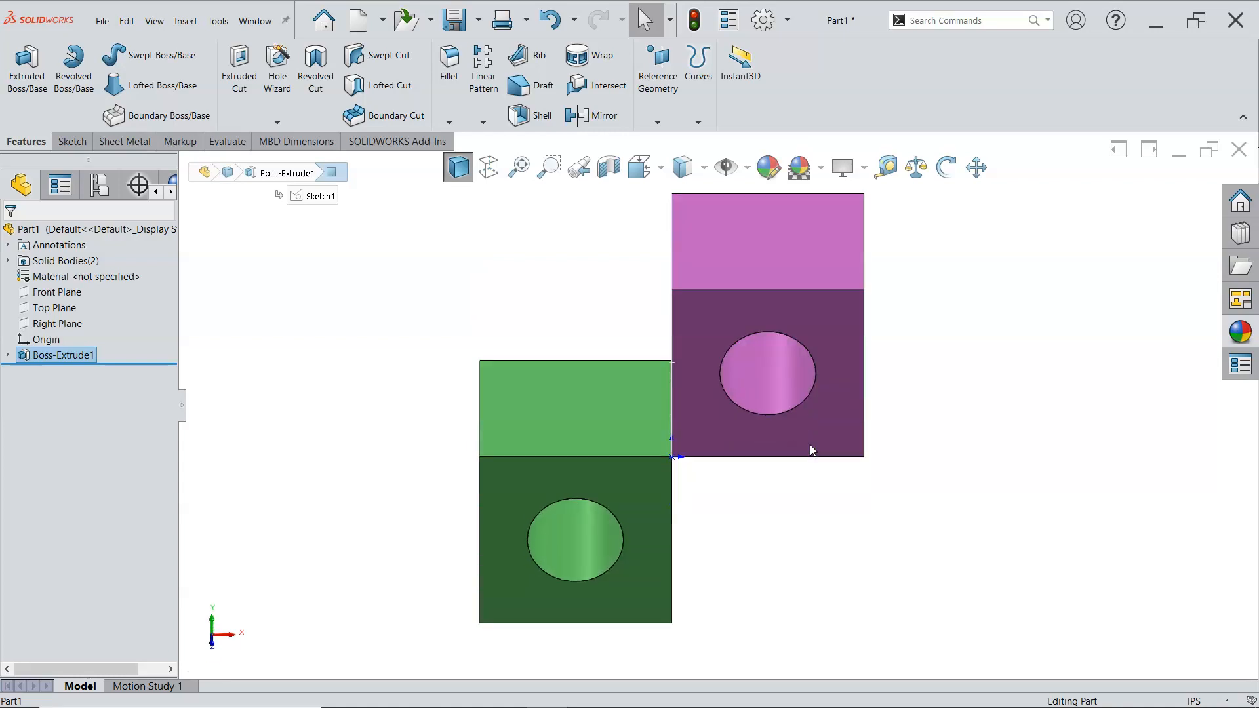
key("Up")
key("Up")
key("Up")
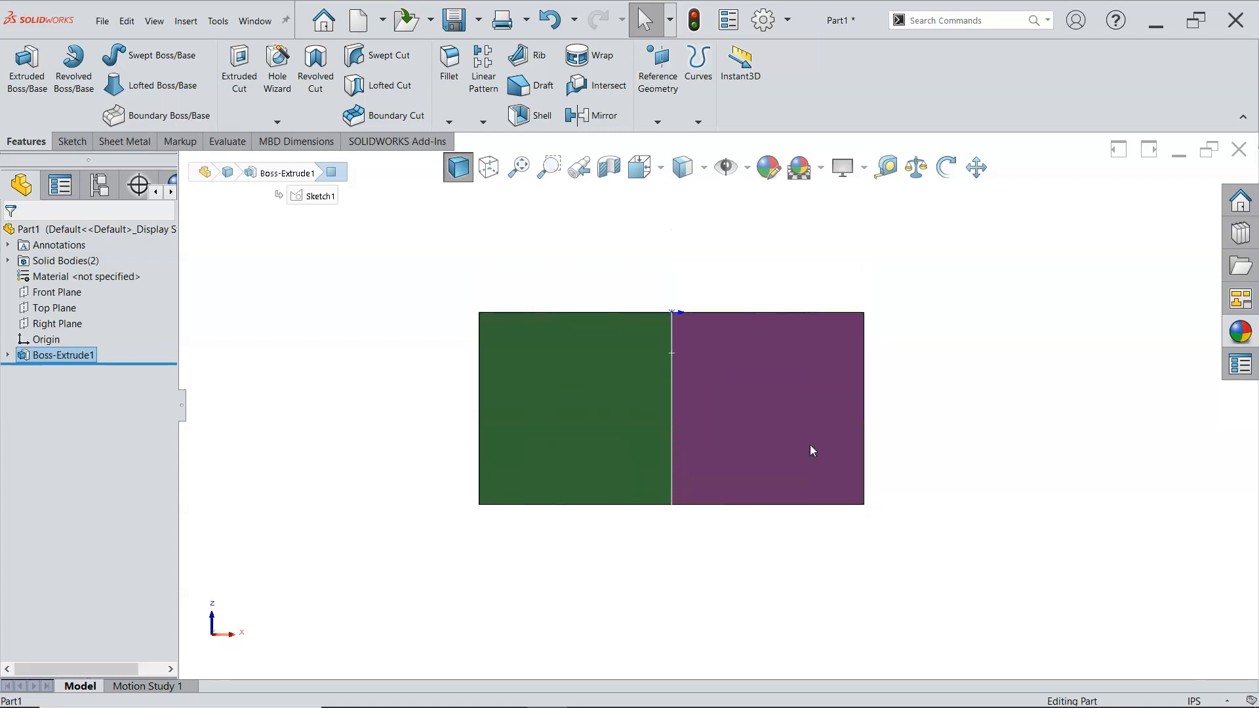
key("Down")
key("Down")
key("Down")
key("Down")
key("Down")
key("Down")
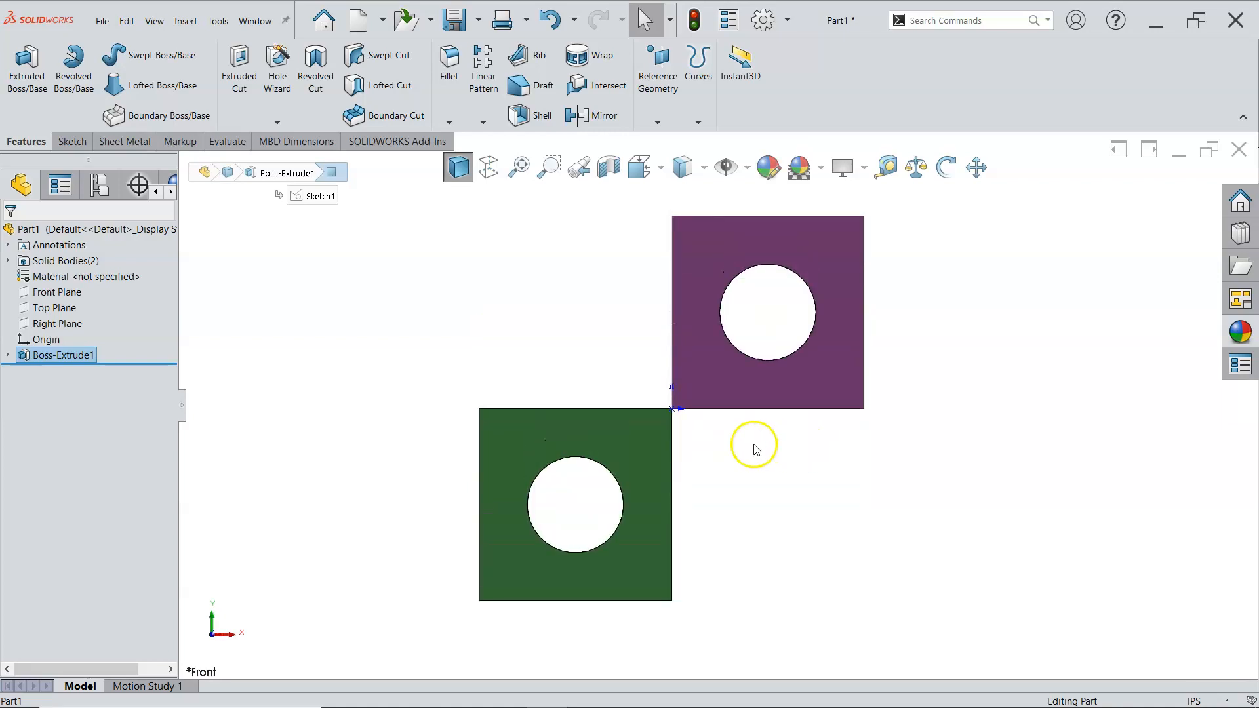
scroll(772, 456, "up", 1)
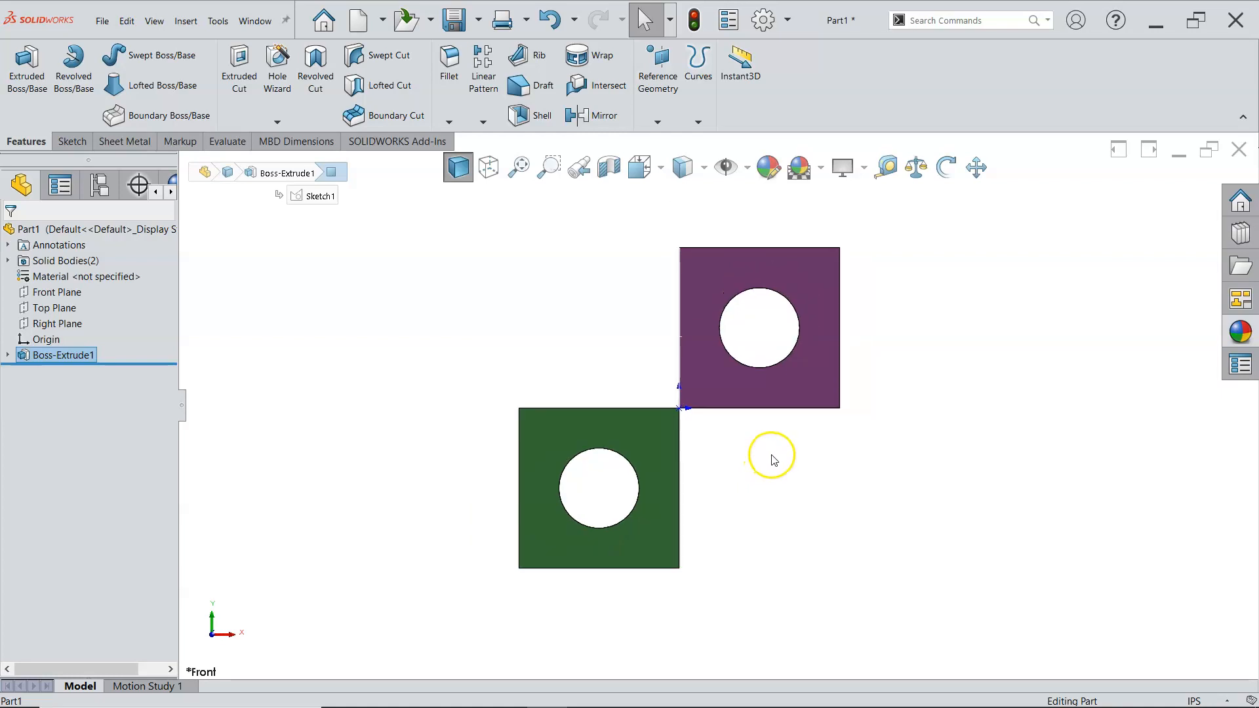
Step: Orbit the two blocks to examine them in a three-dimensional view, and close the part document
middle_click(771, 455)
middle_click(771, 455)
scroll(747, 468, "up", 1)
middle_click_drag(747, 468, 784, 542)
left_click(791, 518)
middle_click_drag(780, 489, 787, 495)
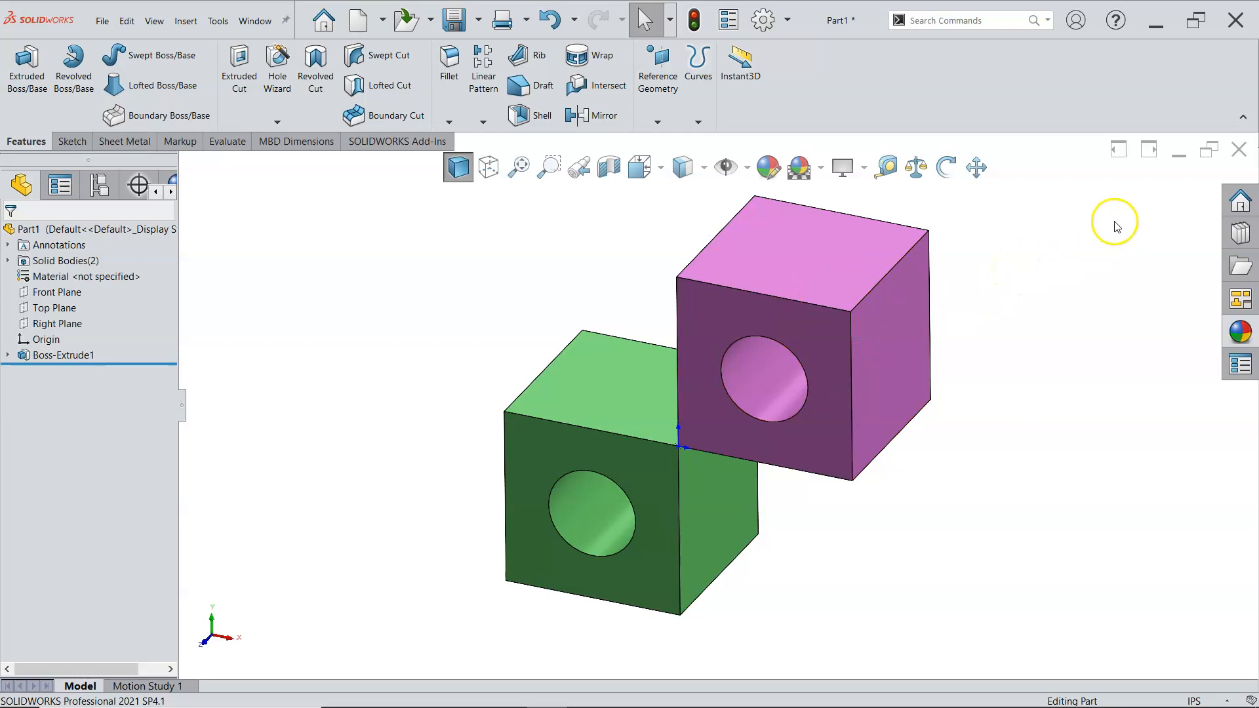
left_click(1238, 150)
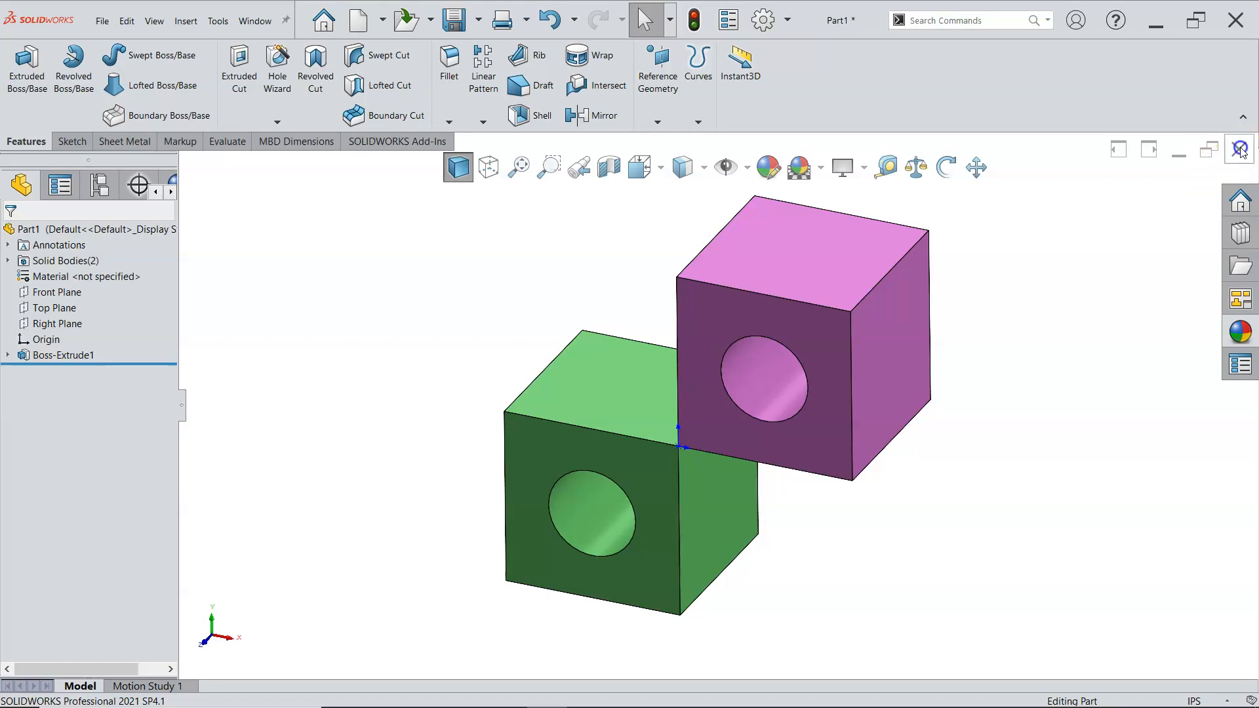
left_click(571, 374)
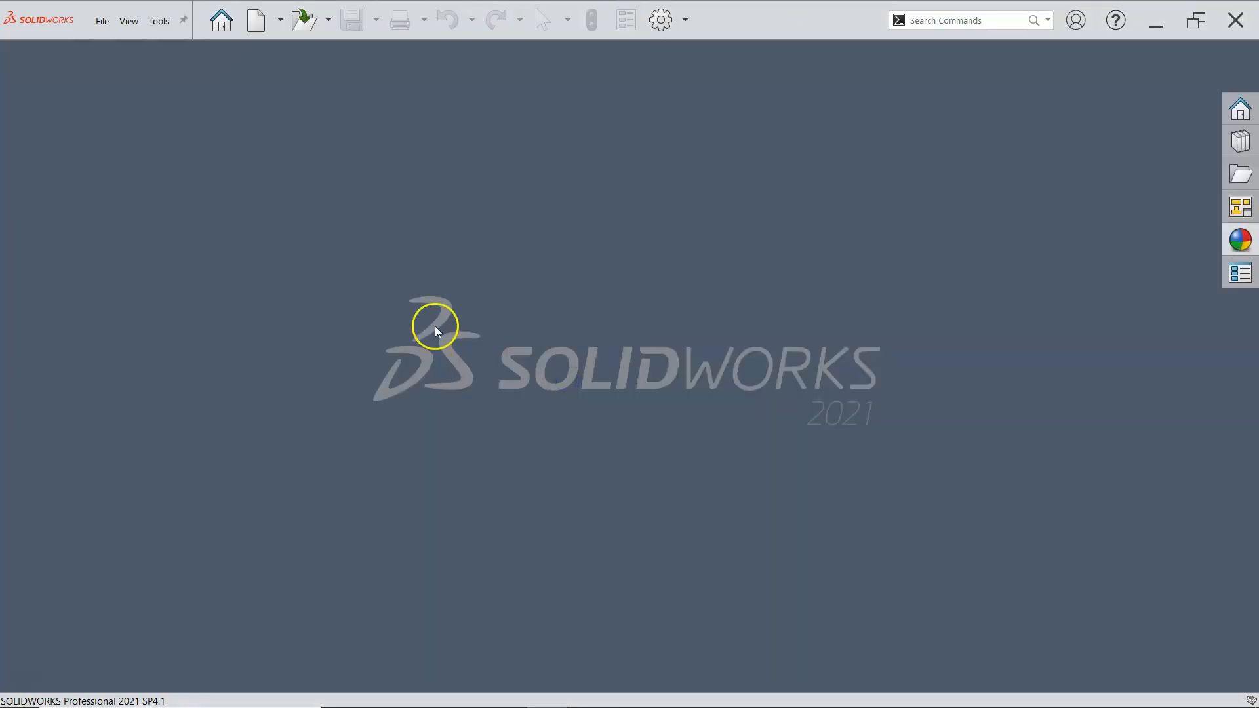
Step: Create a new drawing on an A (ANSI) Landscape sheet with its sheet format displayed, leaving it without a model view
left_click(257, 22)
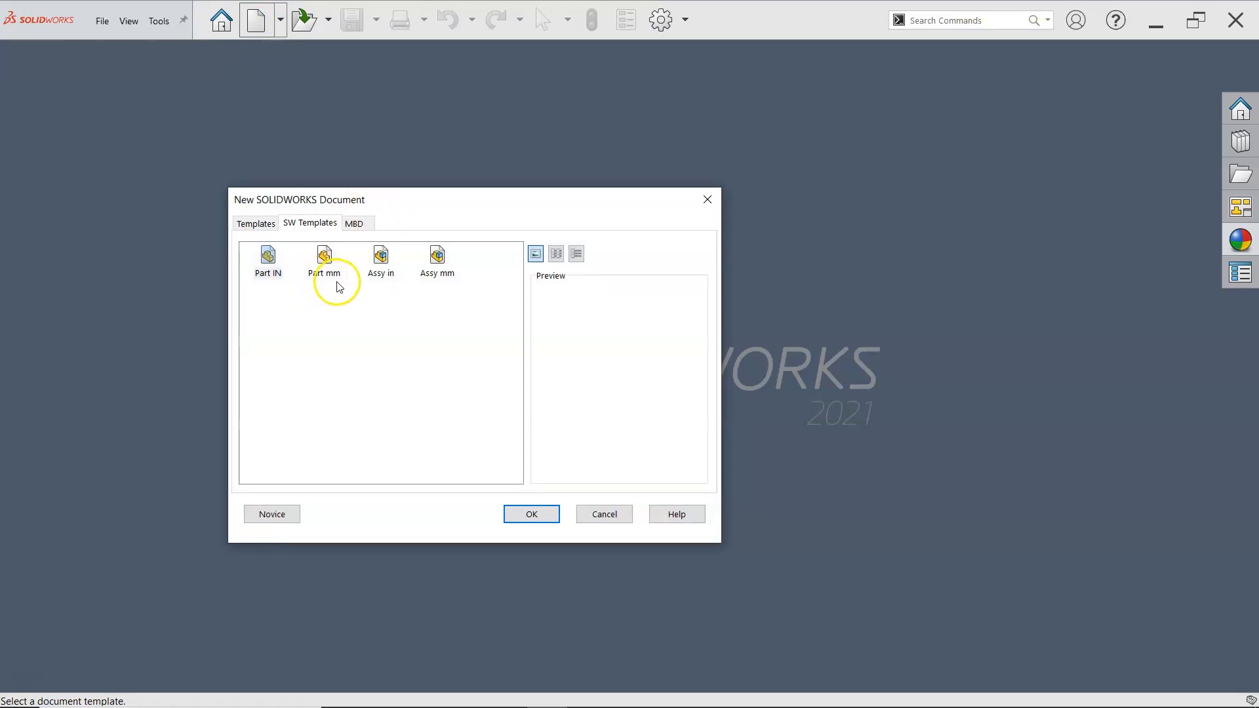
left_click(258, 224)
double_click(384, 261)
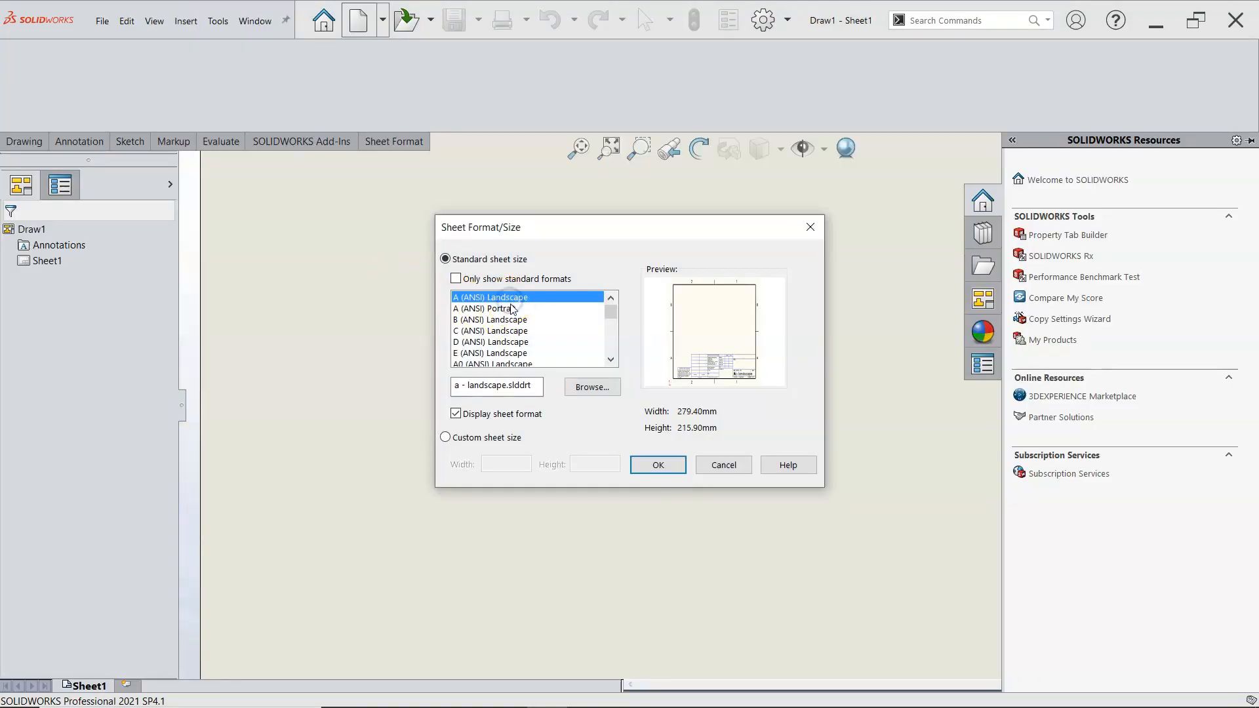
left_click(656, 466)
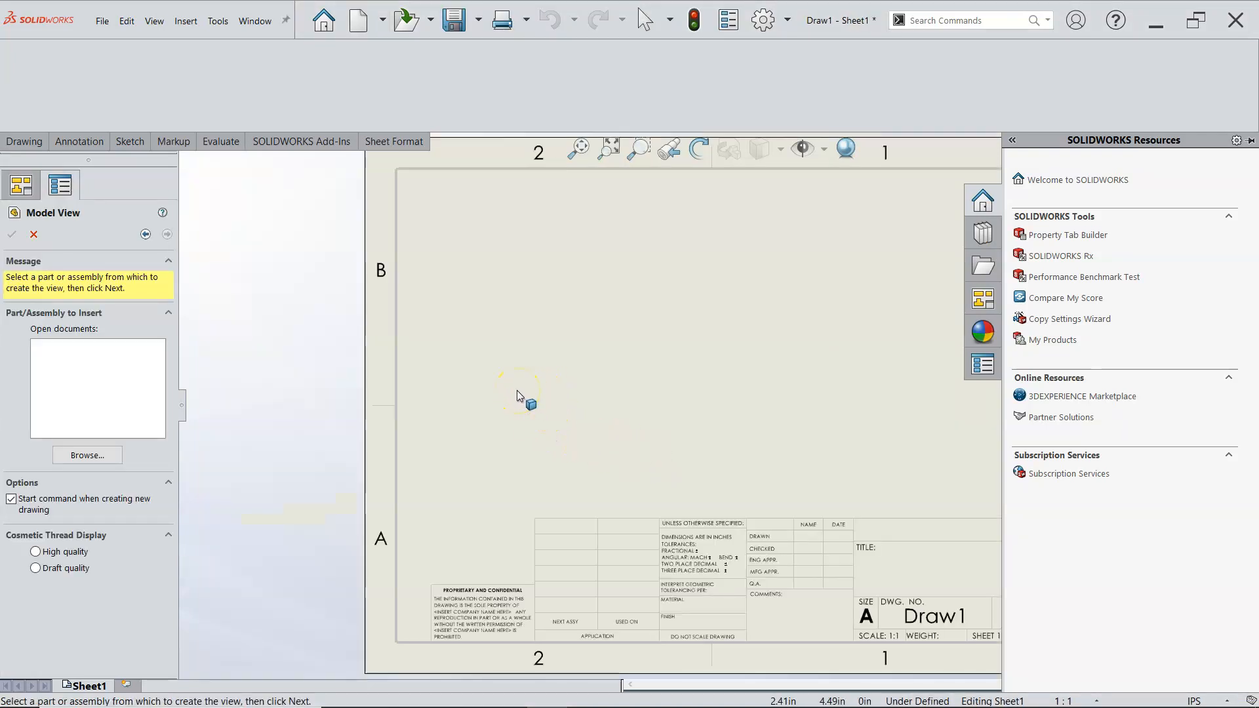
left_click(716, 362)
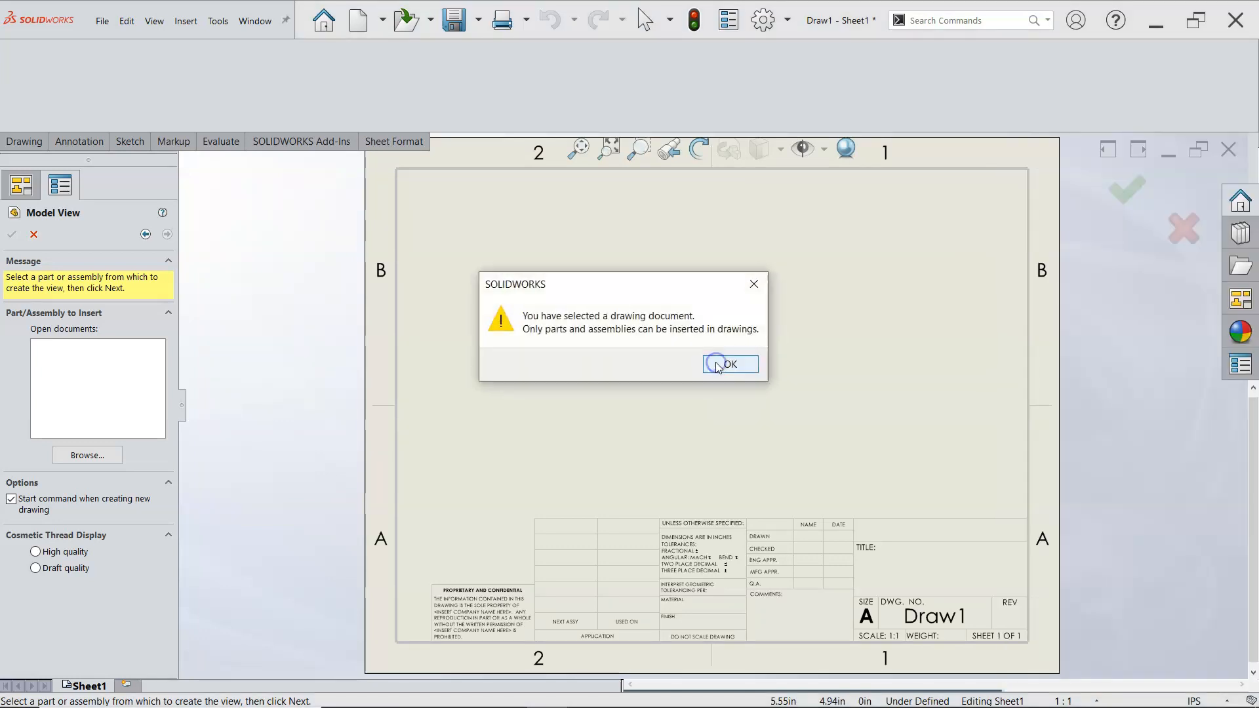
left_click(725, 364)
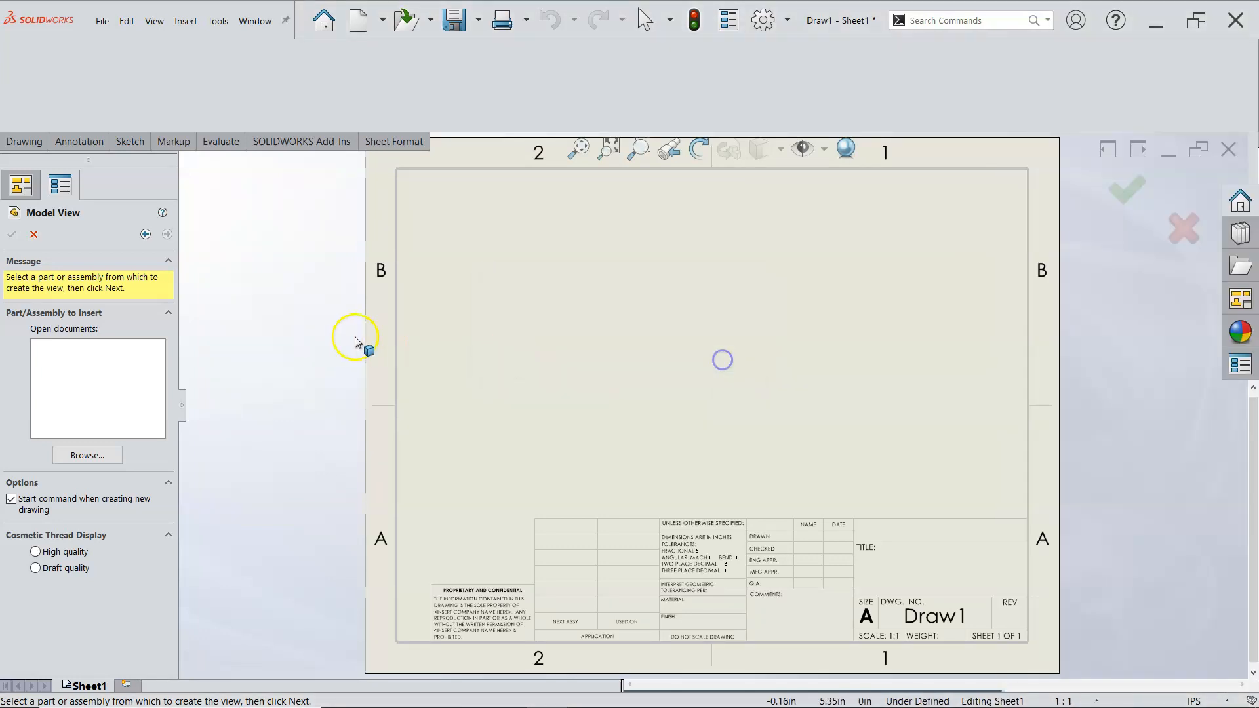
left_click(33, 234)
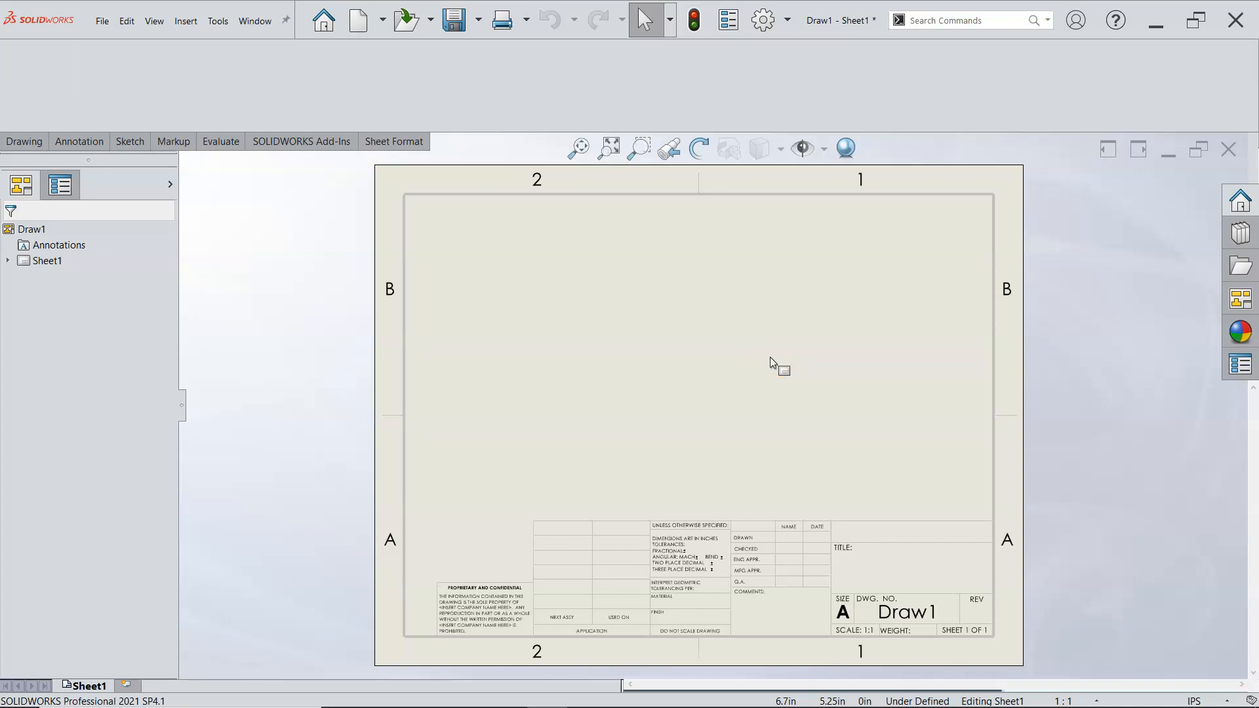
Step: Open the blank sheet's sheet format for editing
left_click(764, 366)
left_click(738, 419)
left_click(735, 440)
left_click(387, 143)
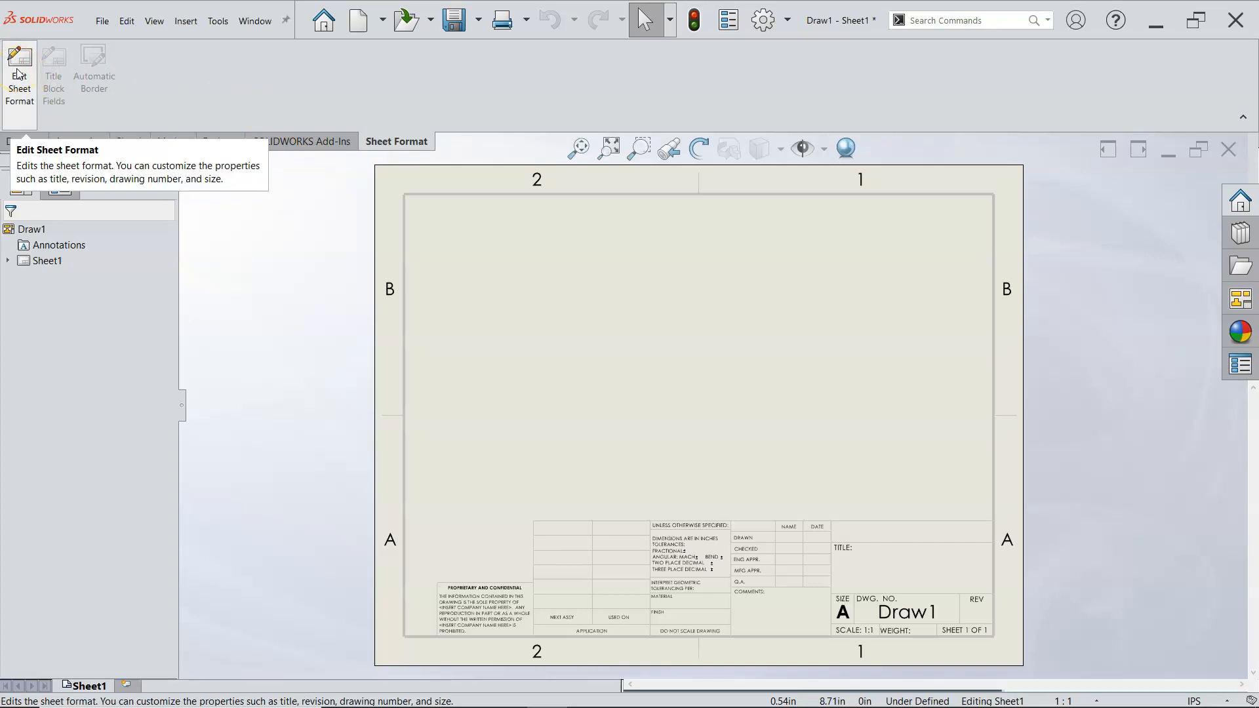
left_click(521, 328)
right_click(524, 326)
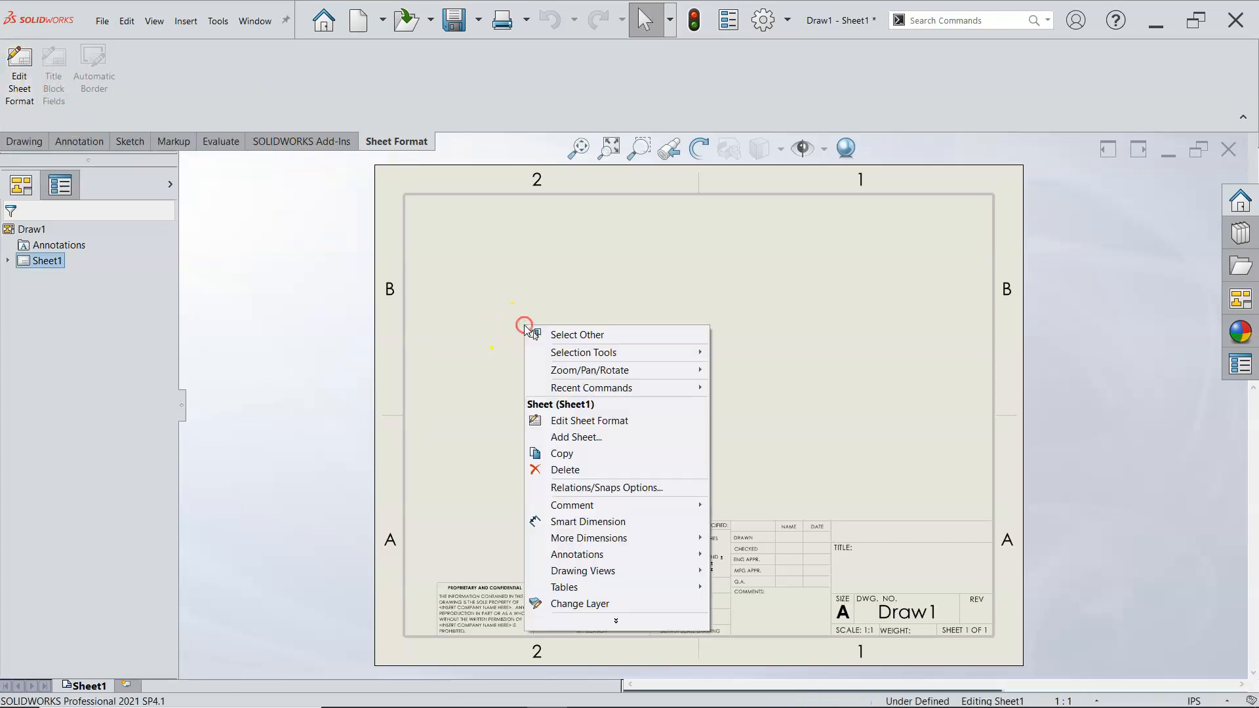
left_click(605, 423)
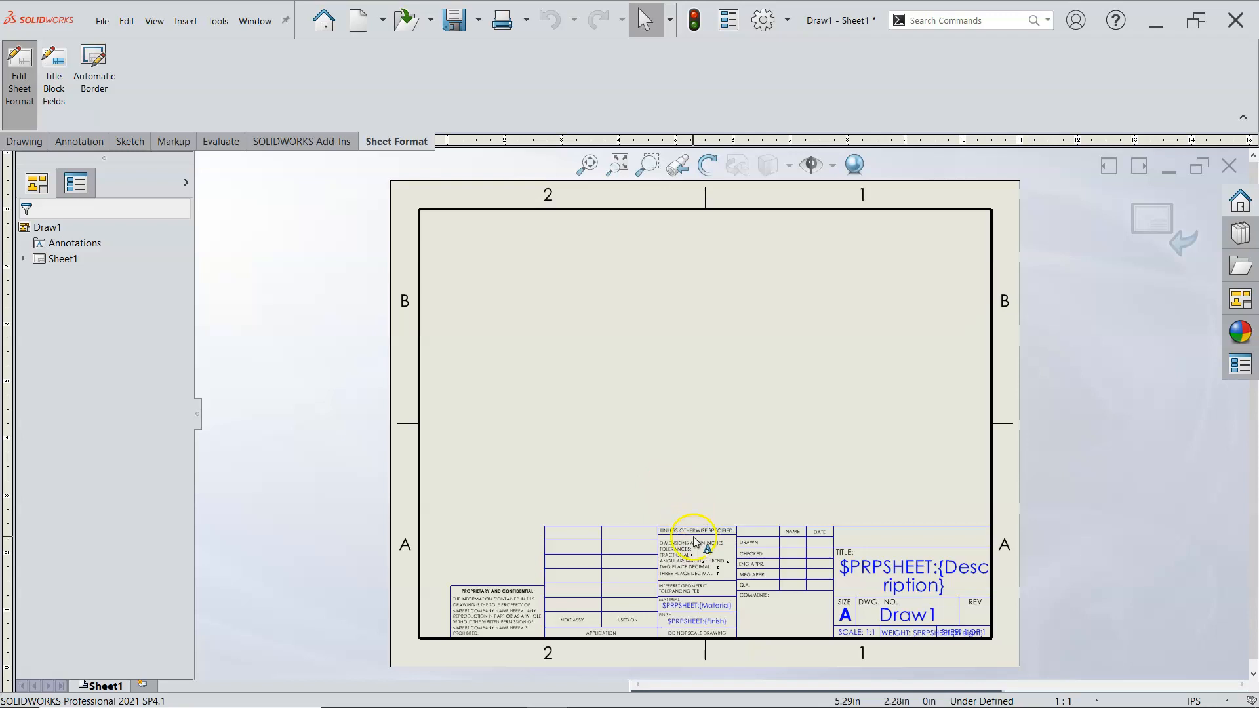
Step: Delete the whole default title block from the sheet format, including the leftover REV label, keeping only the border
scroll(715, 588, "down", 1)
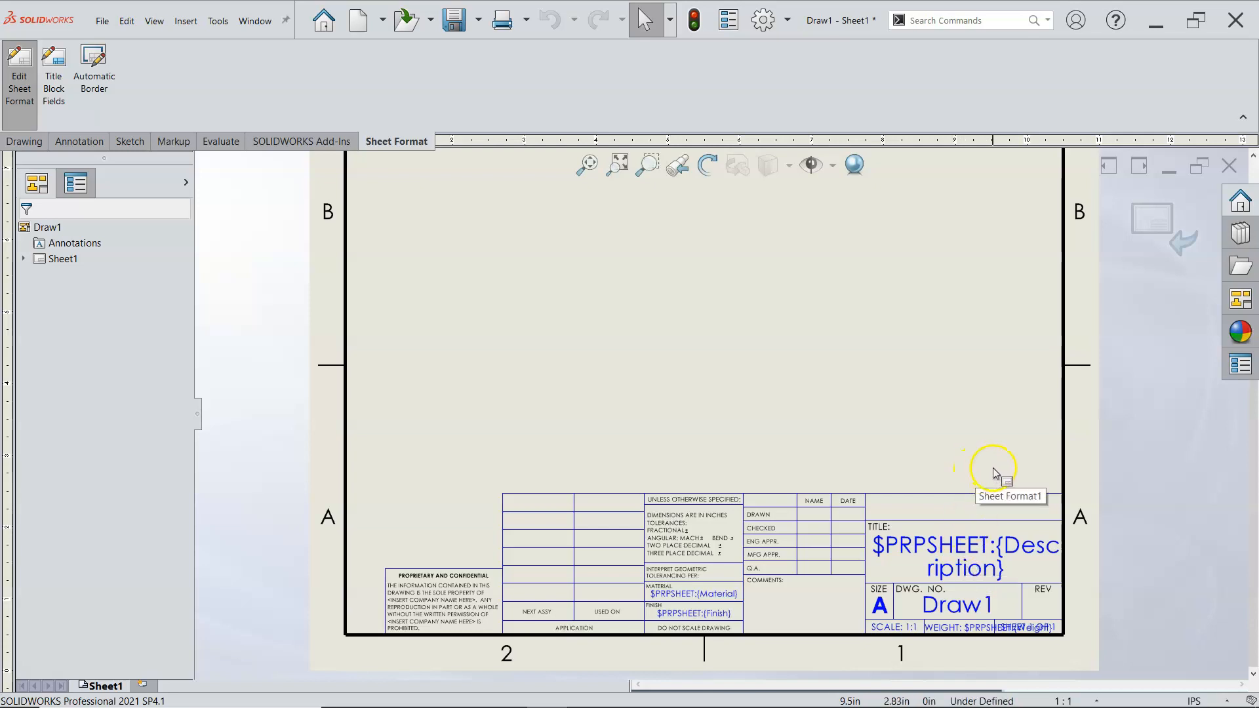
mouse_move(1024, 451)
left_mouse_down()
mouse_move(721, 531)
mouse_move(677, 557)
mouse_move(365, 639)
mouse_move(369, 628)
left_mouse_up()
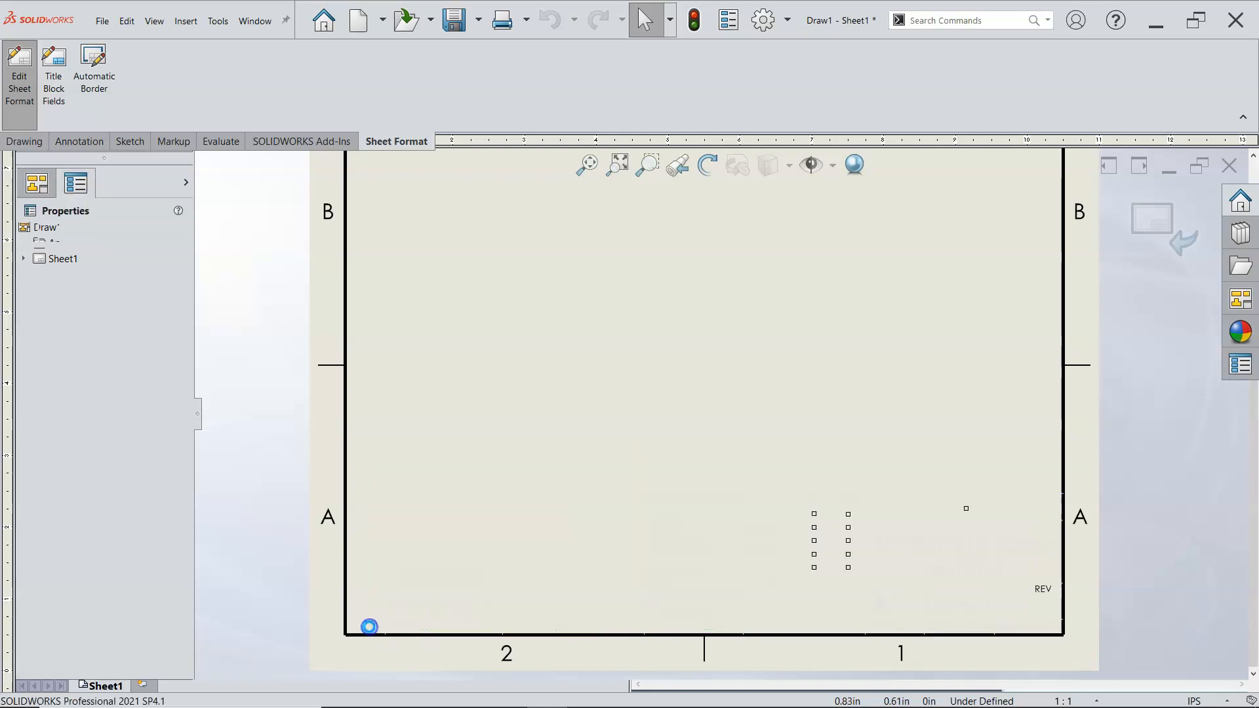
left_click(523, 404)
key("Delete")
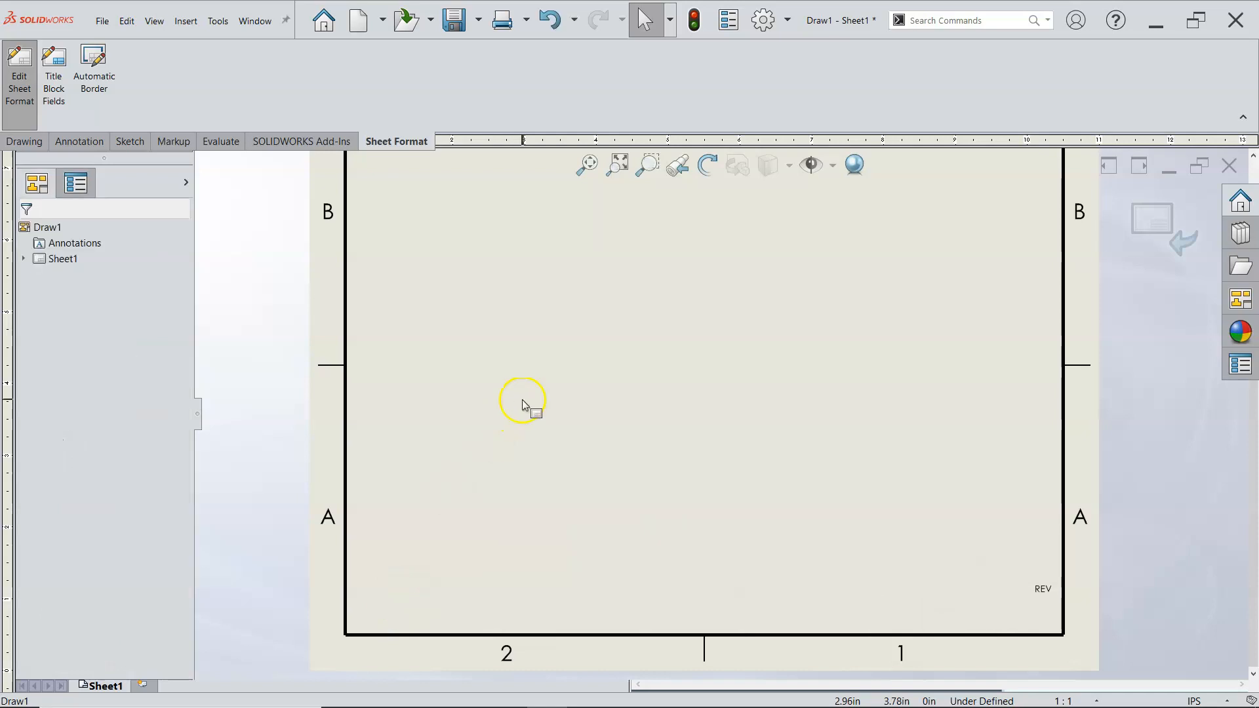
left_click(1037, 590)
key("Delete")
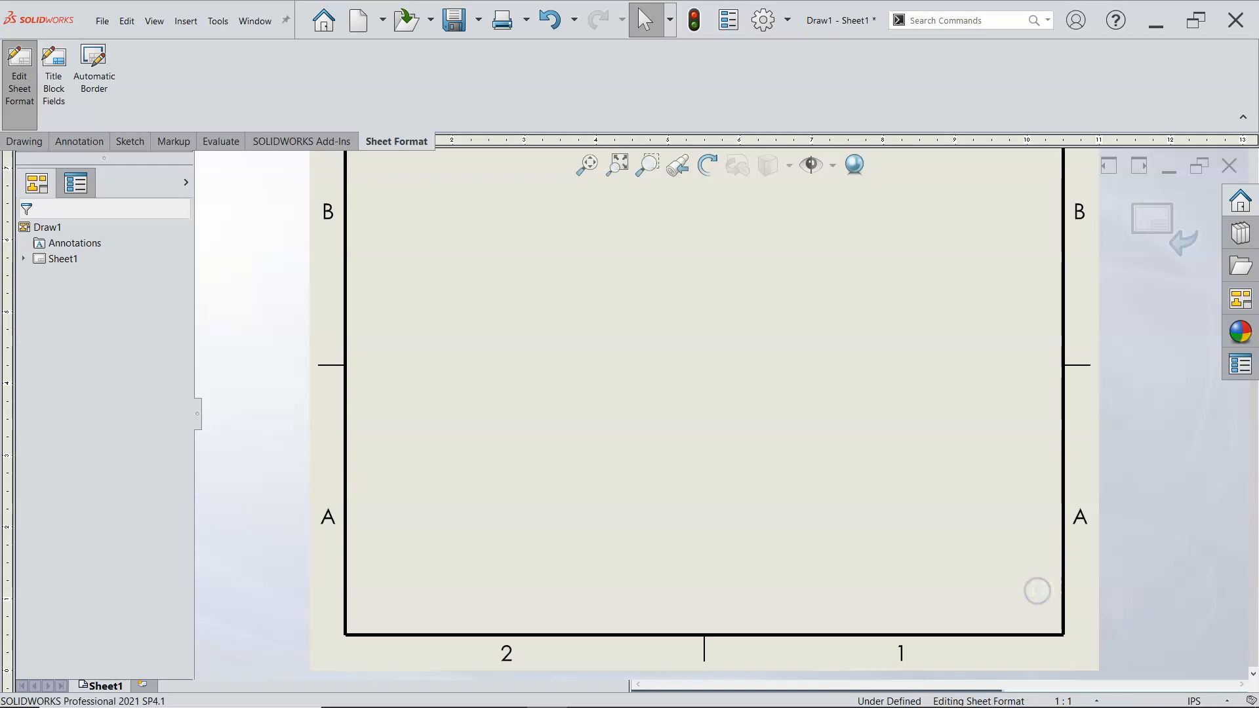
left_click_drag(360, 539, 1072, 653)
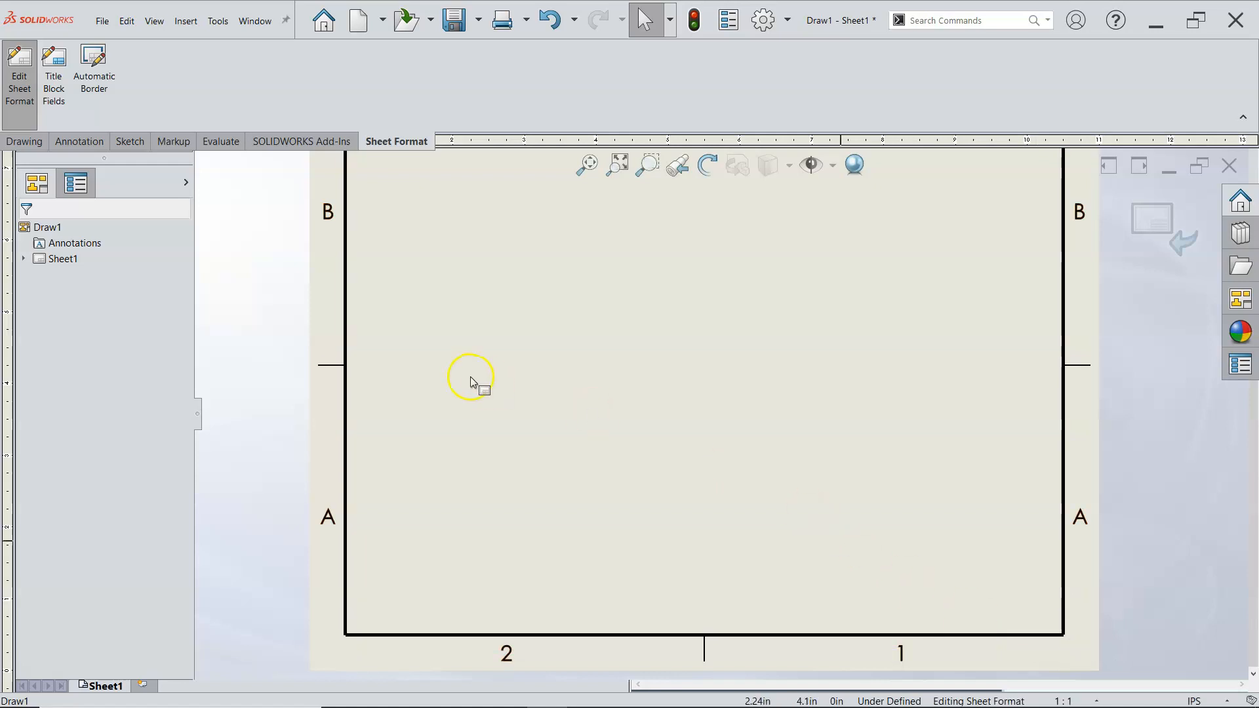
Step: Sketch a horizontal line about 10 in long across the lower part of the sheet, from the left border to the right border
left_click(143, 142)
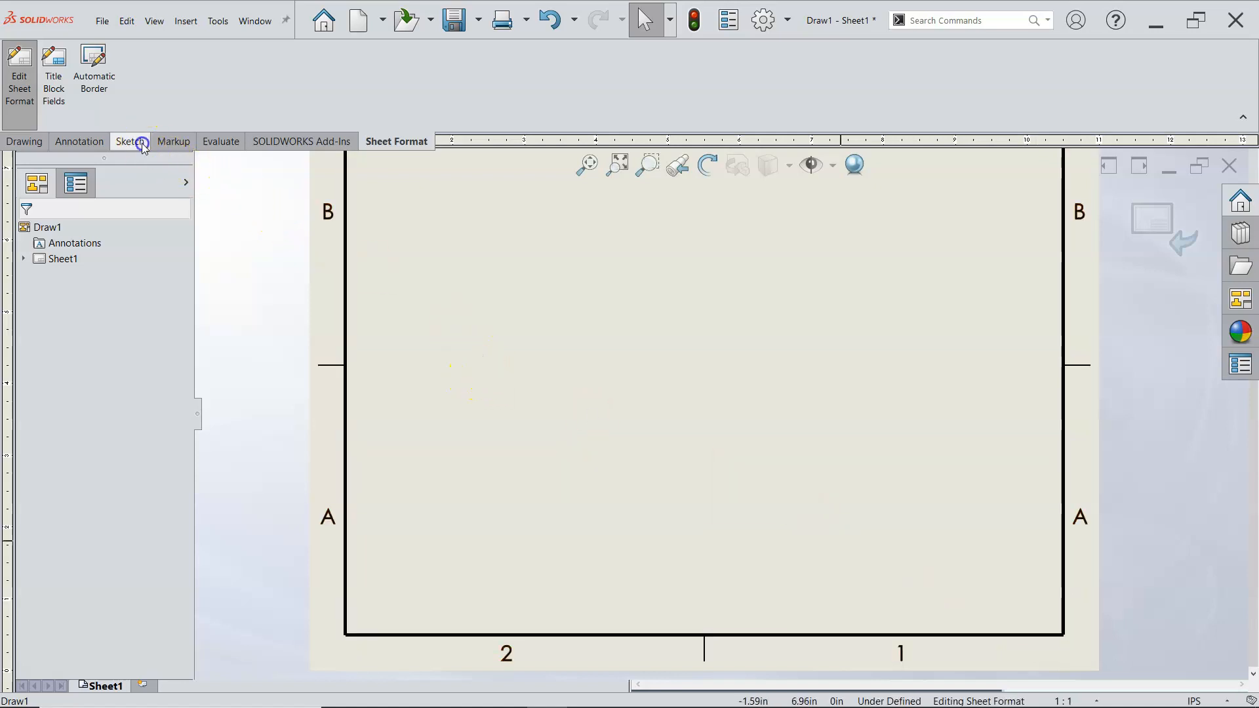
left_click(68, 55)
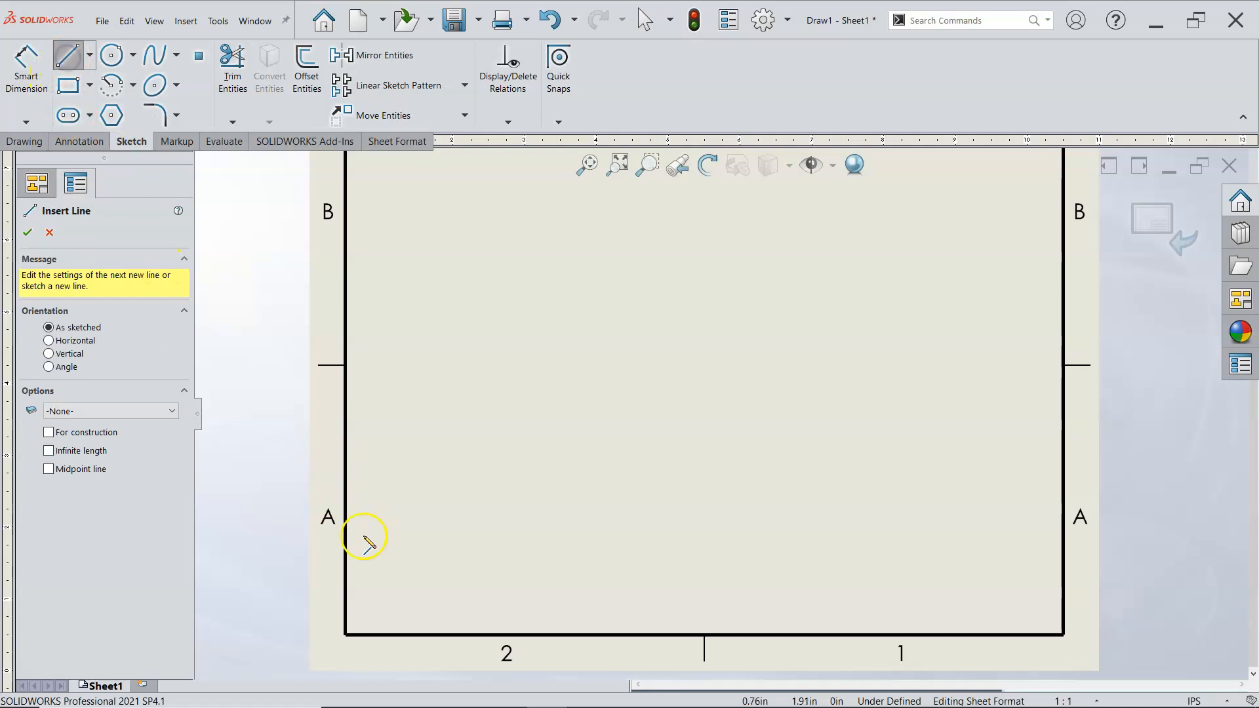
left_click(348, 570)
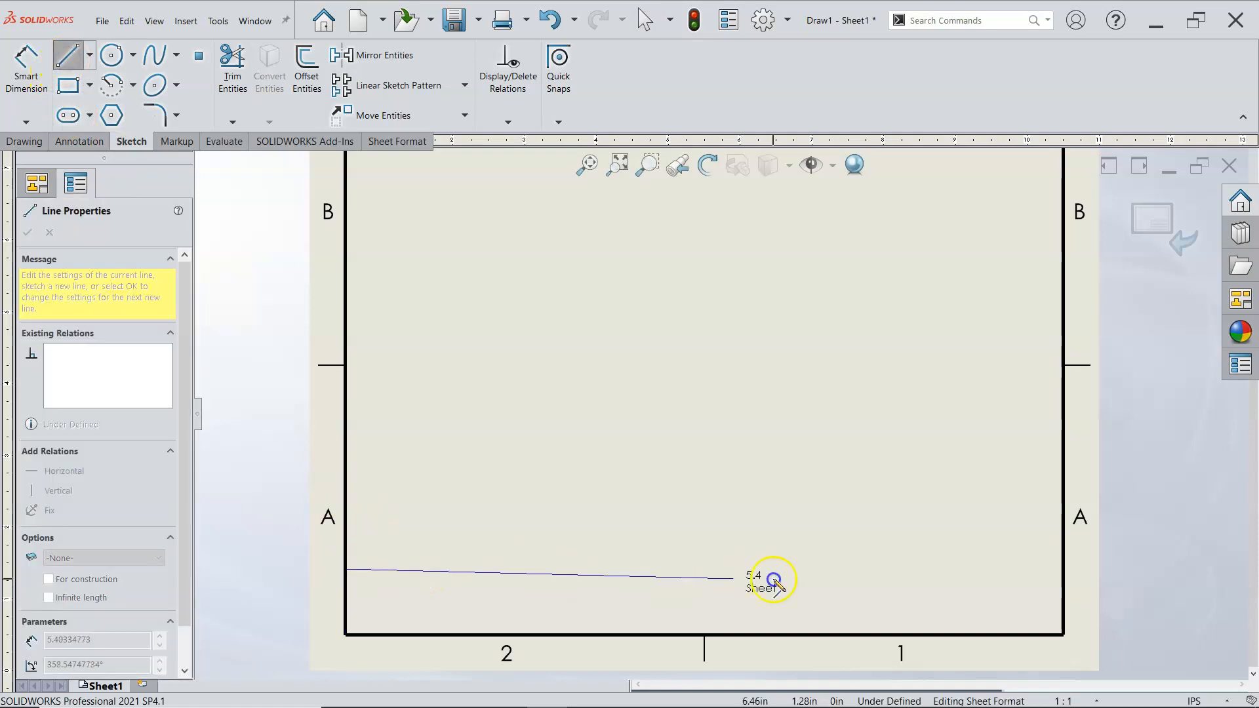
double_click(1060, 570)
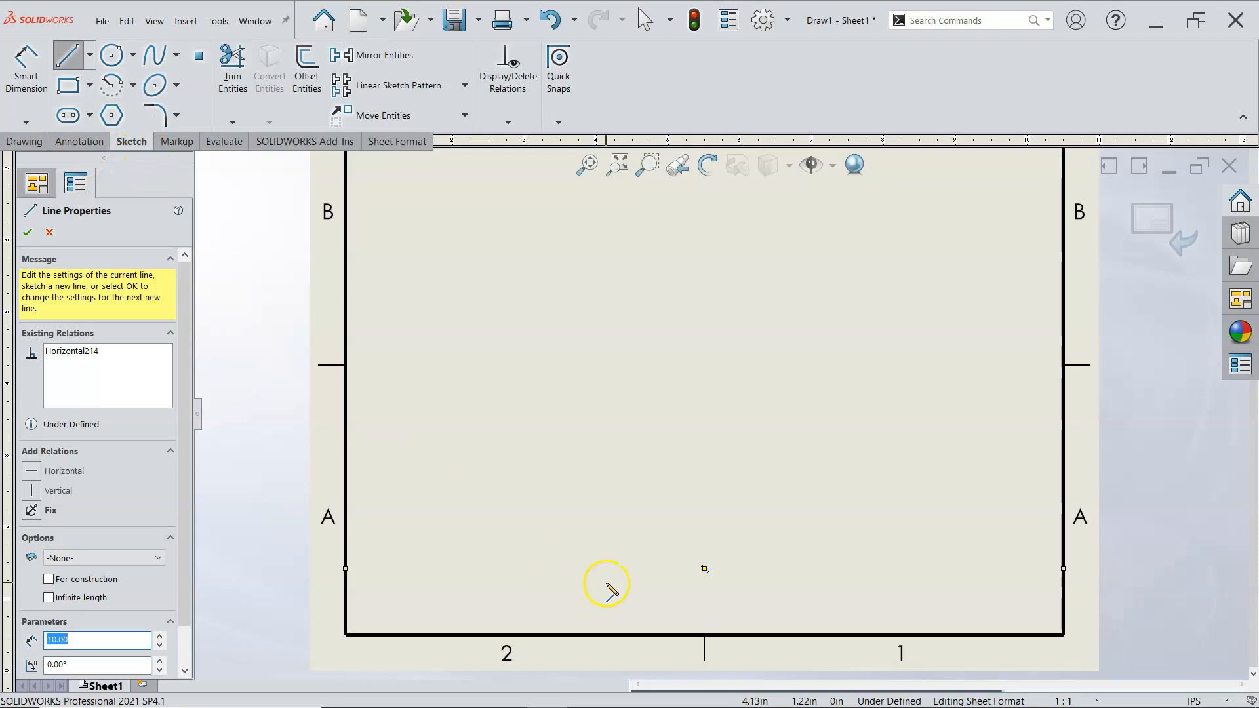
right_click(575, 502)
left_click(608, 509)
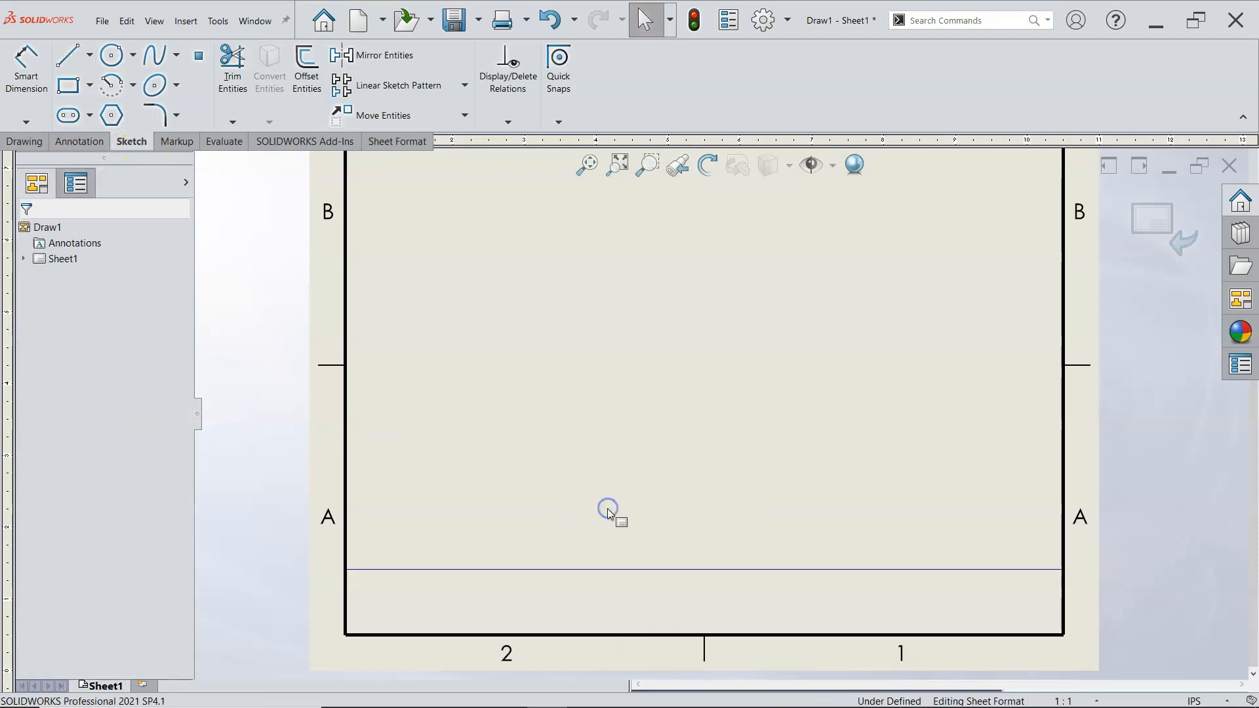
Step: Examine the new line's length, the sheet border and the coordinates of the line's left endpoint
left_click(596, 572)
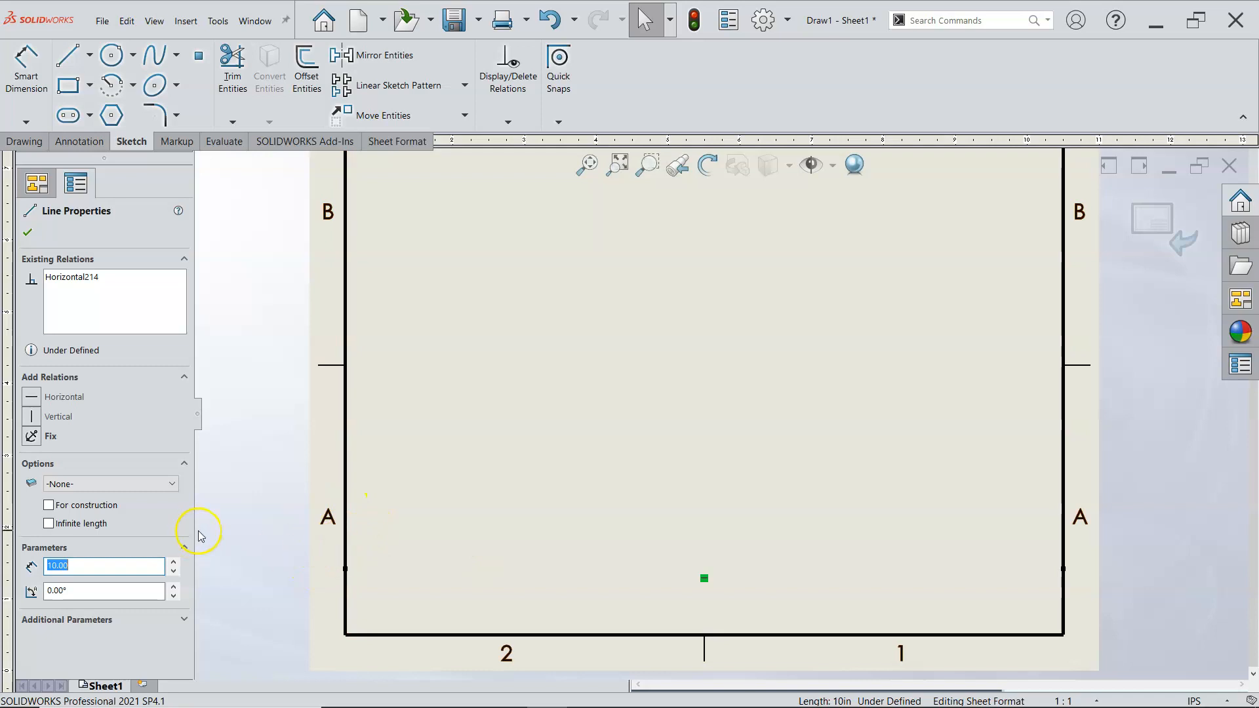
double_click(124, 570)
left_click(117, 570)
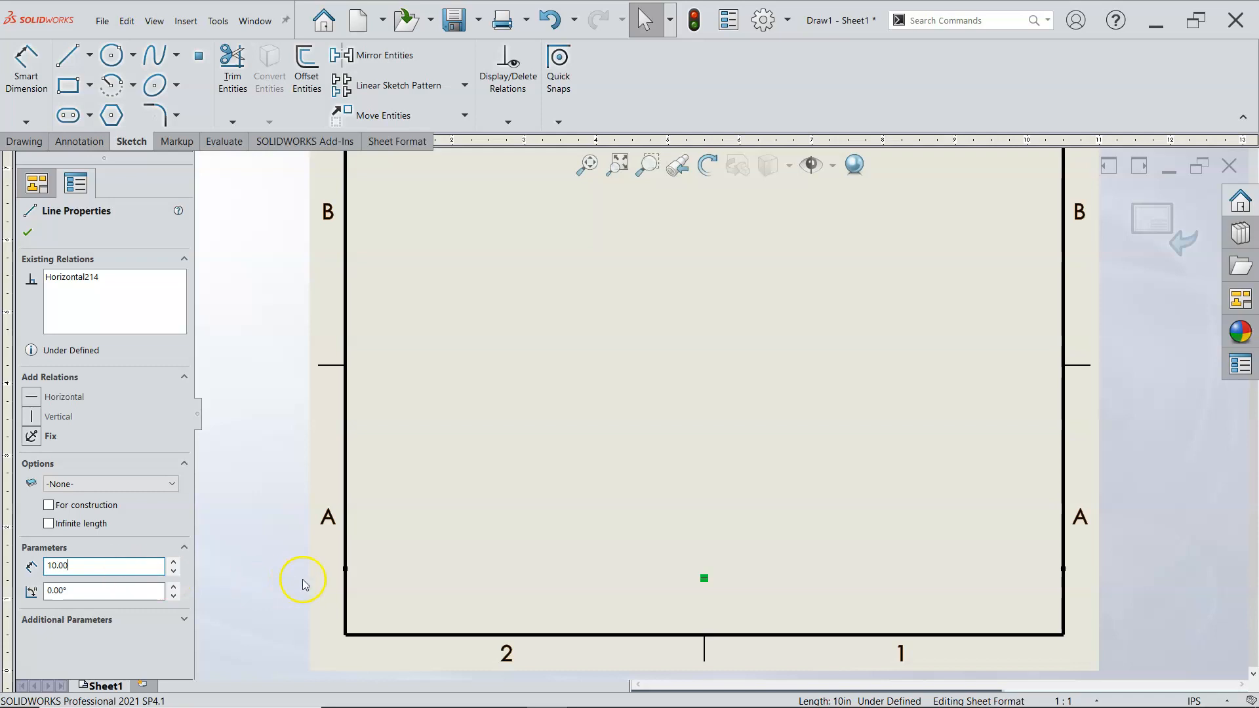
left_click(348, 597)
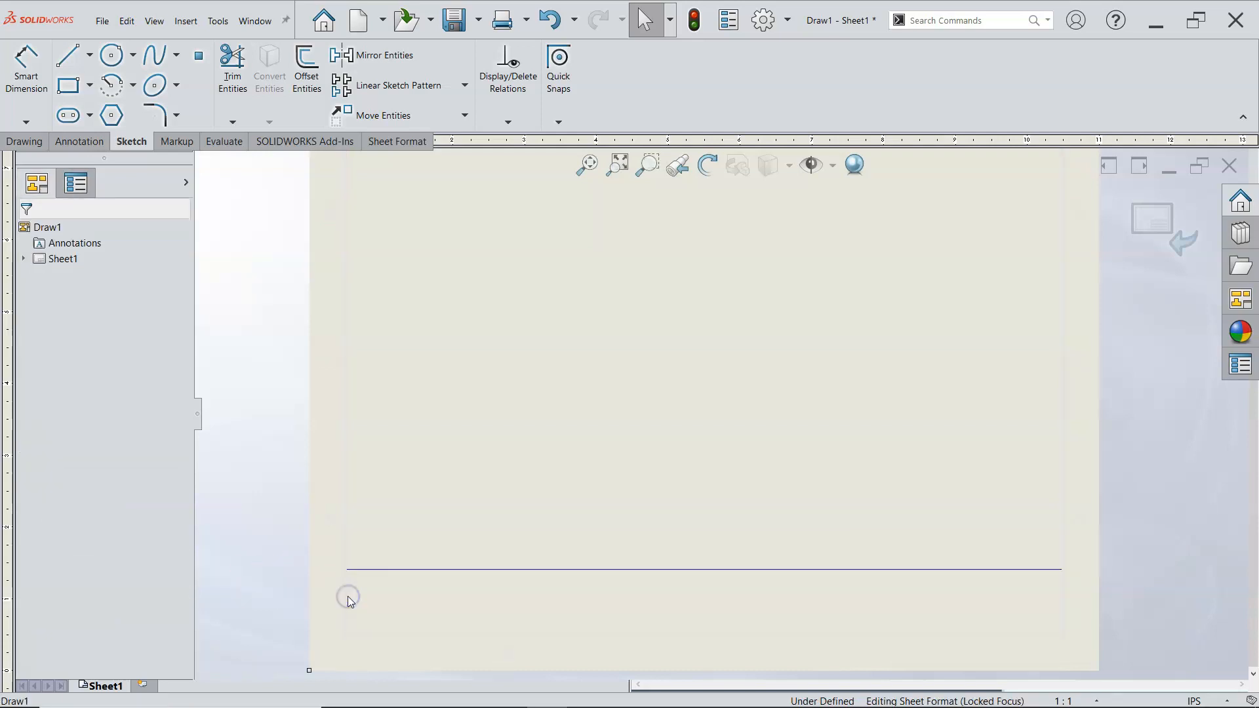
left_click(347, 595)
left_click(366, 623)
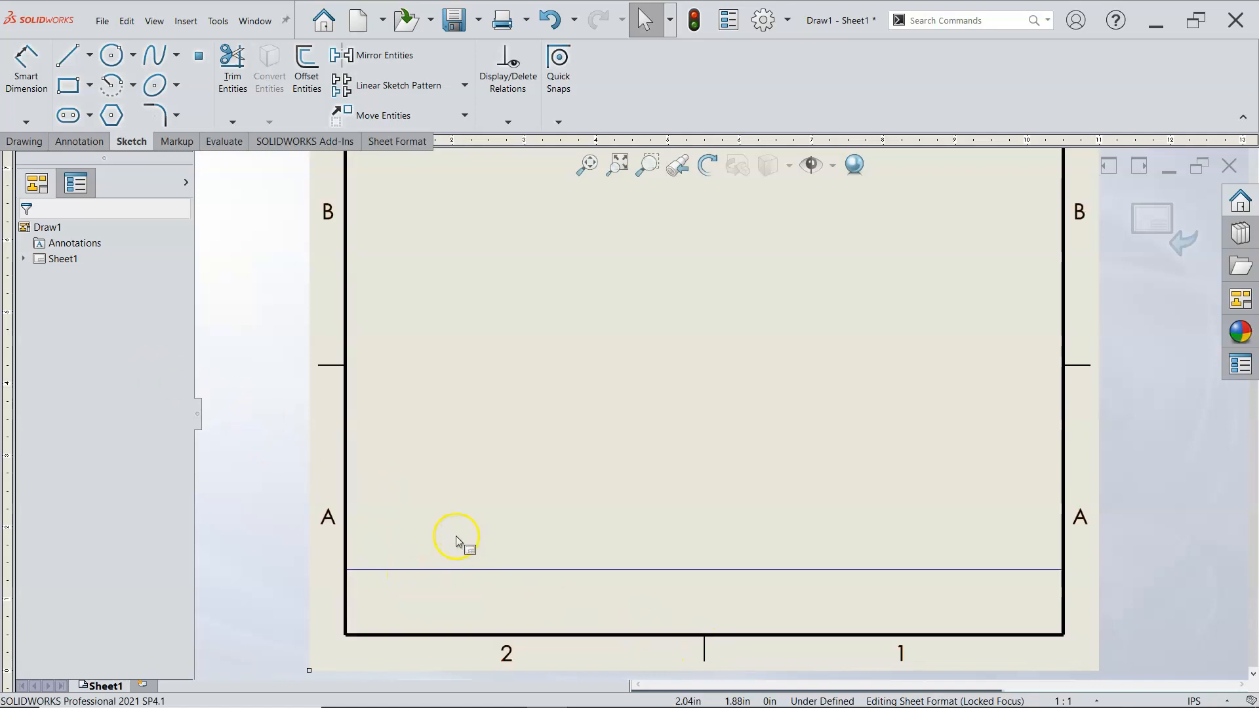
left_click(399, 569)
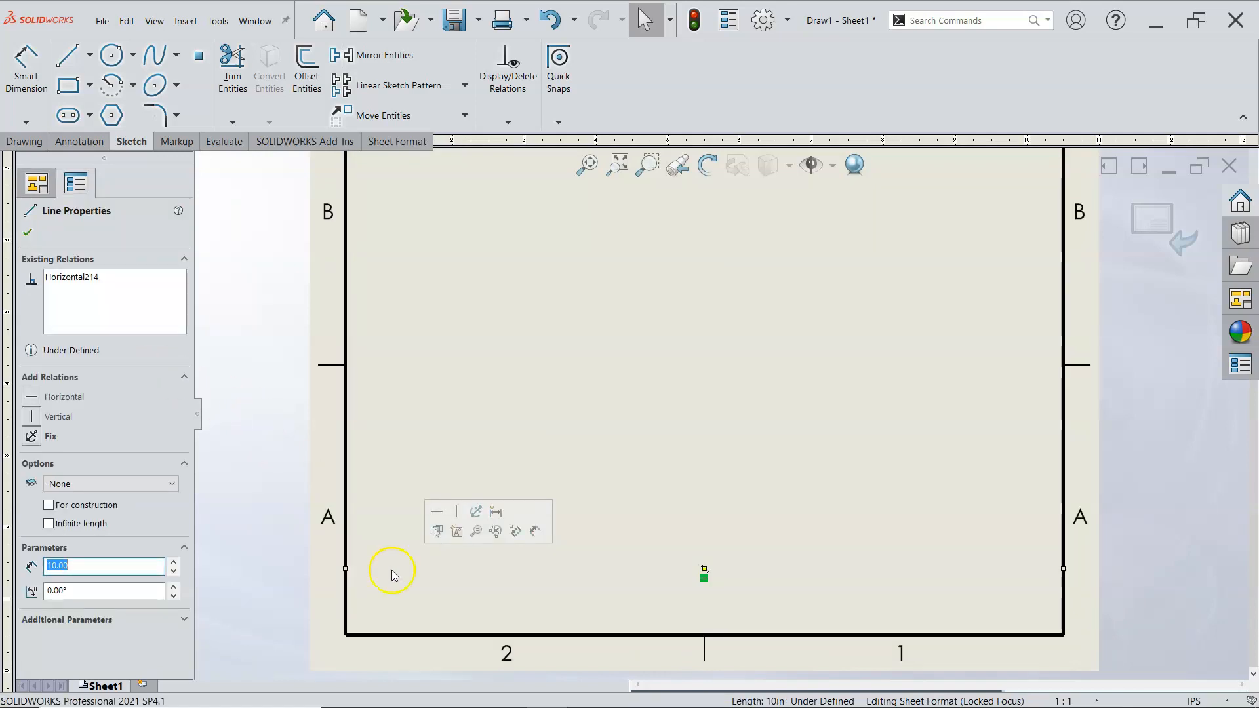
left_click(345, 569)
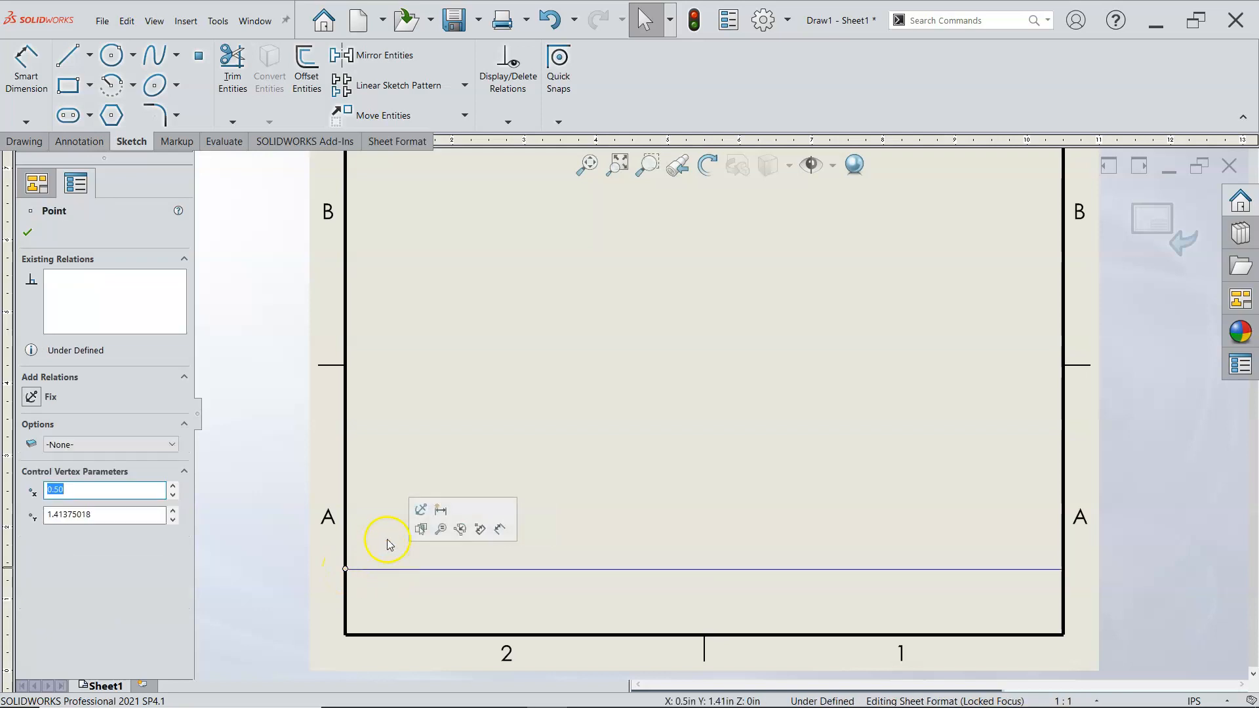
left_click(419, 510)
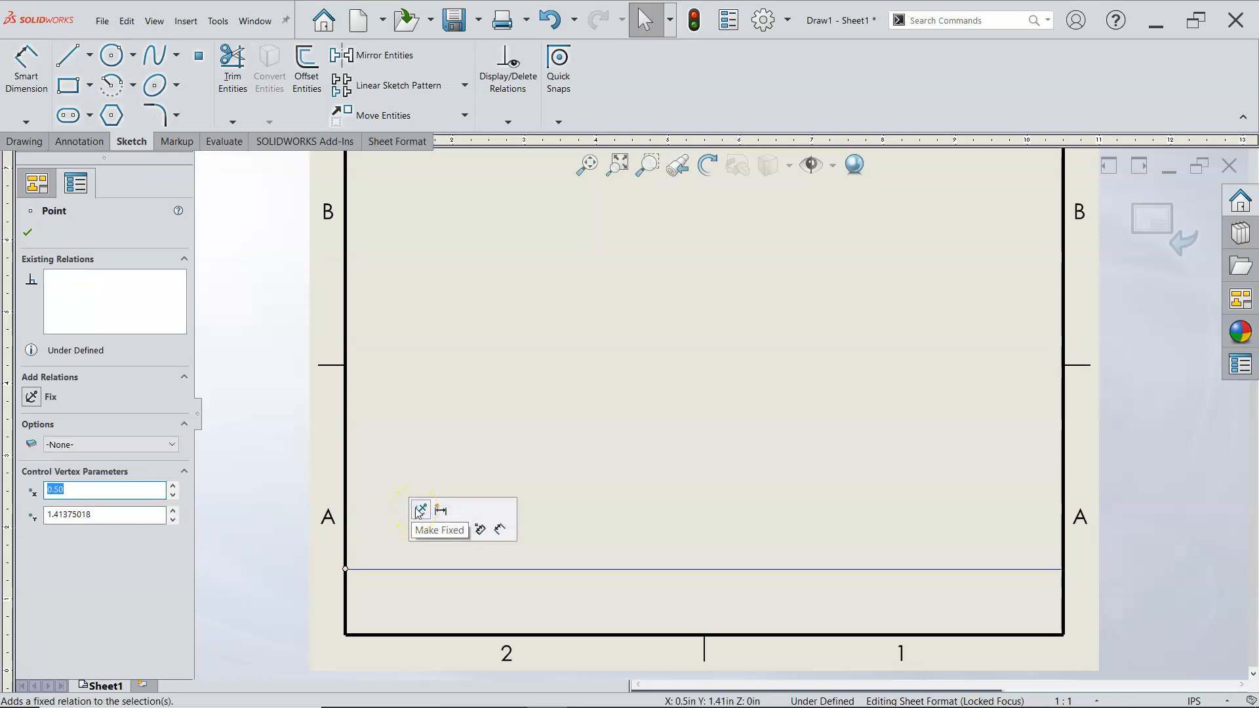
left_click(134, 493)
left_click(121, 493)
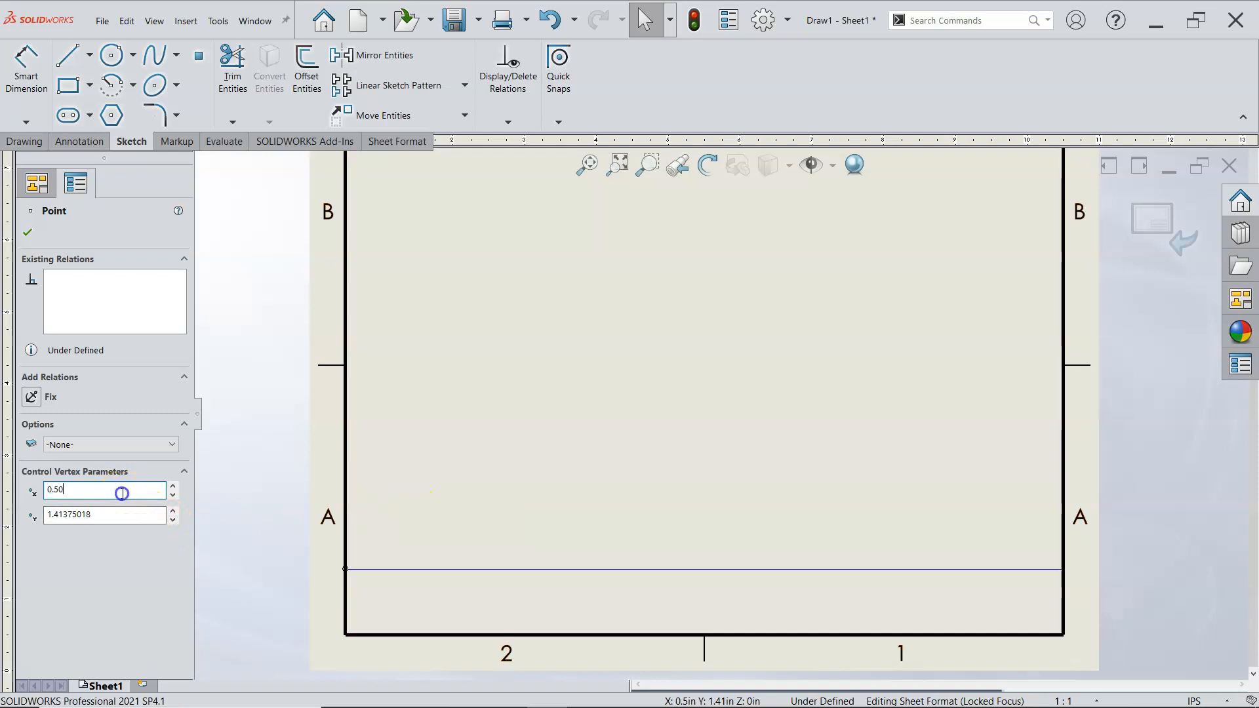
Step: Set the Y coordinate of the horizontal line's left endpoint to 1.5 in
left_click(402, 569)
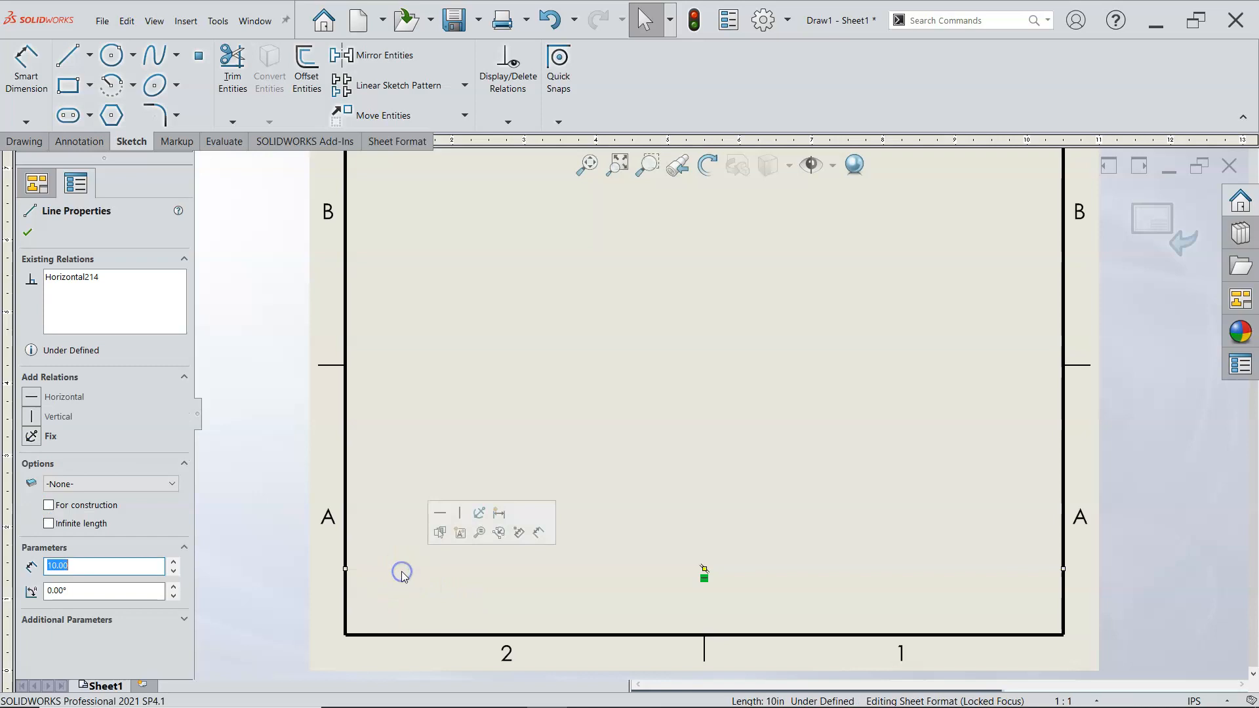
left_click(345, 569)
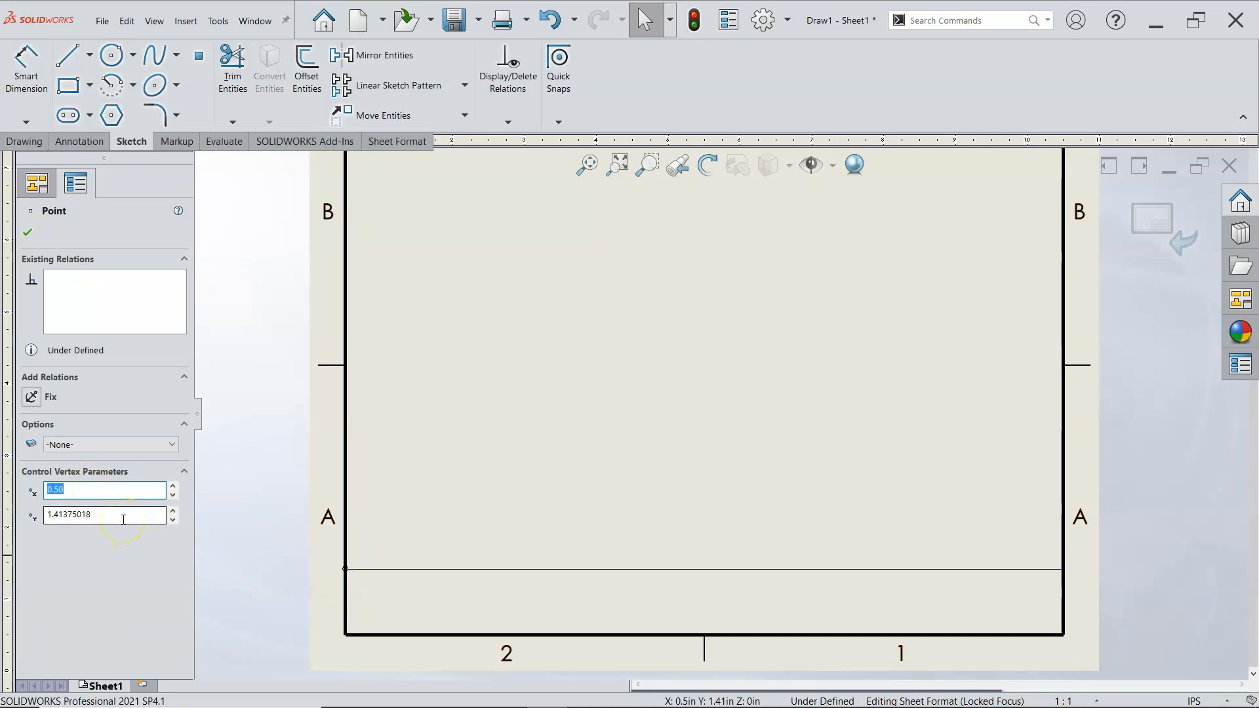
left_click_drag(122, 518, 46, 517)
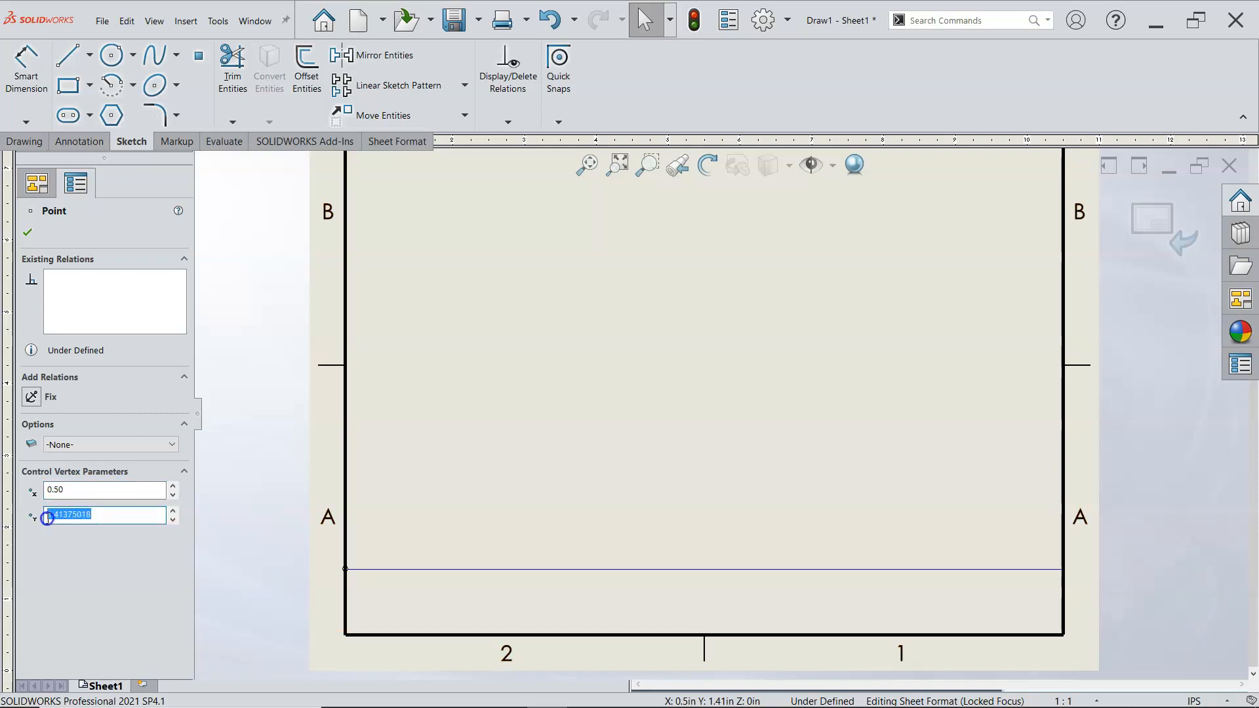
type("1.5")
key("Return")
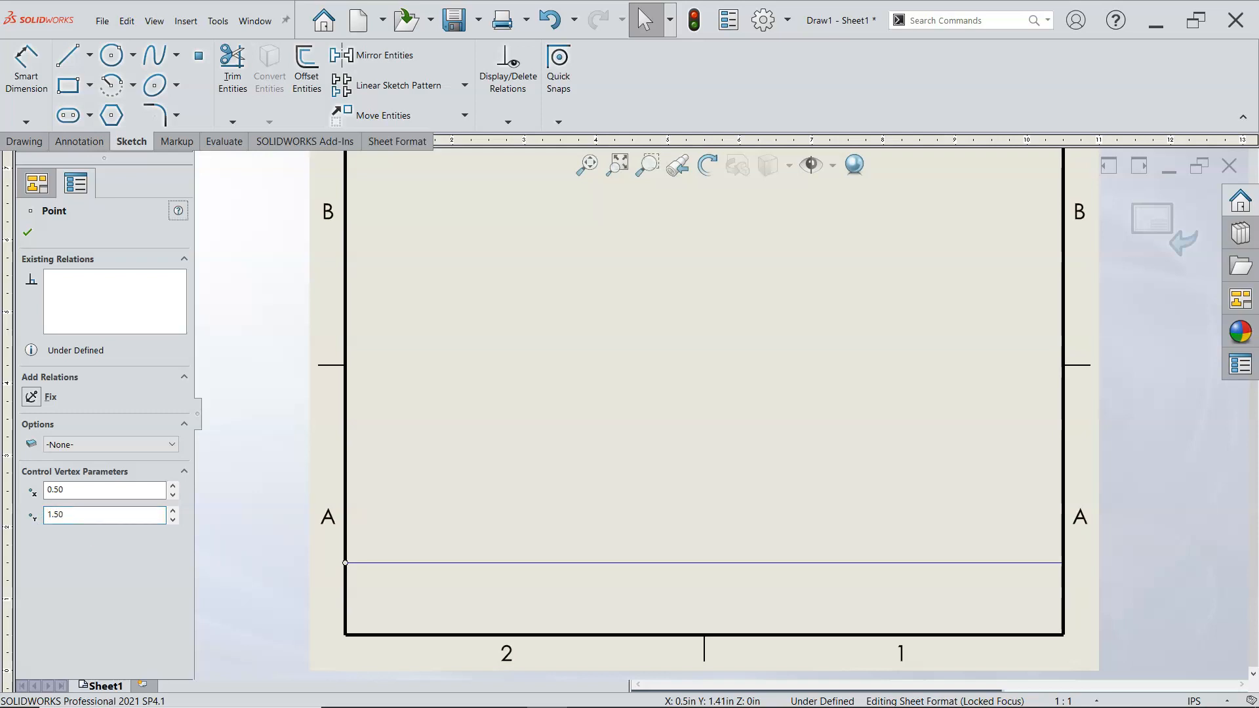
left_click(29, 233)
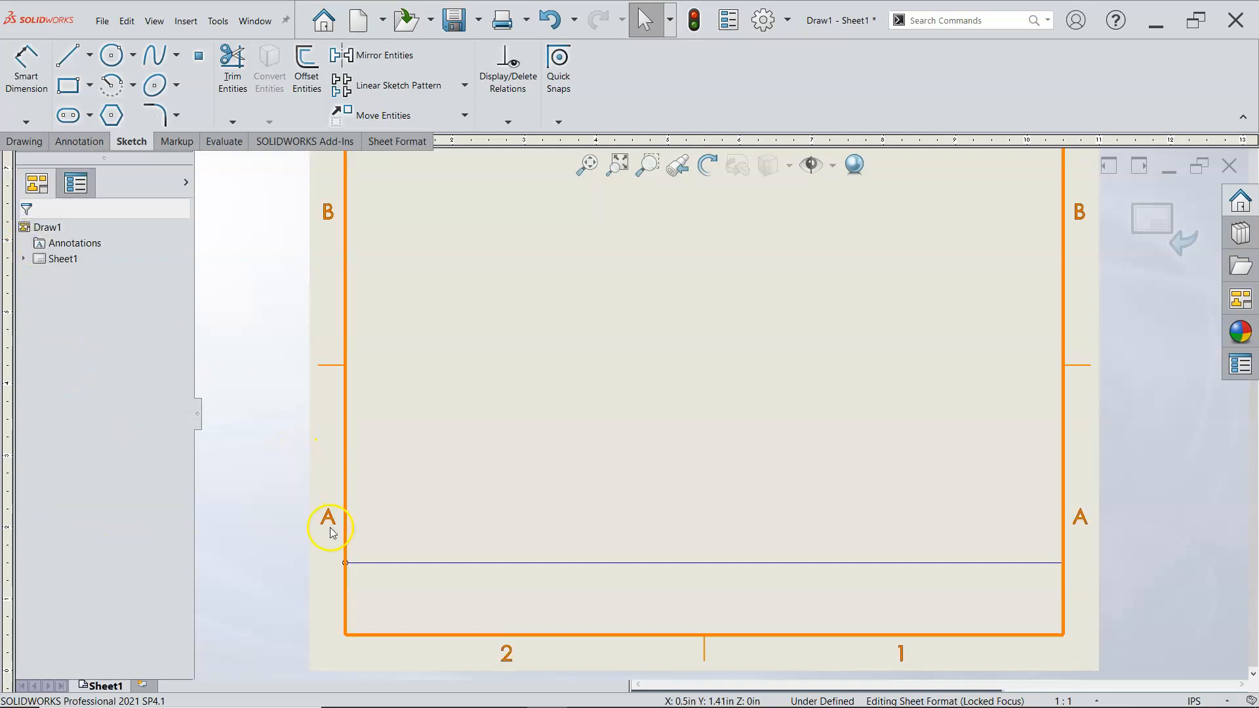
Step: Fix the left endpoint of the horizontal title block line in place with a Fix relation
left_click(345, 562)
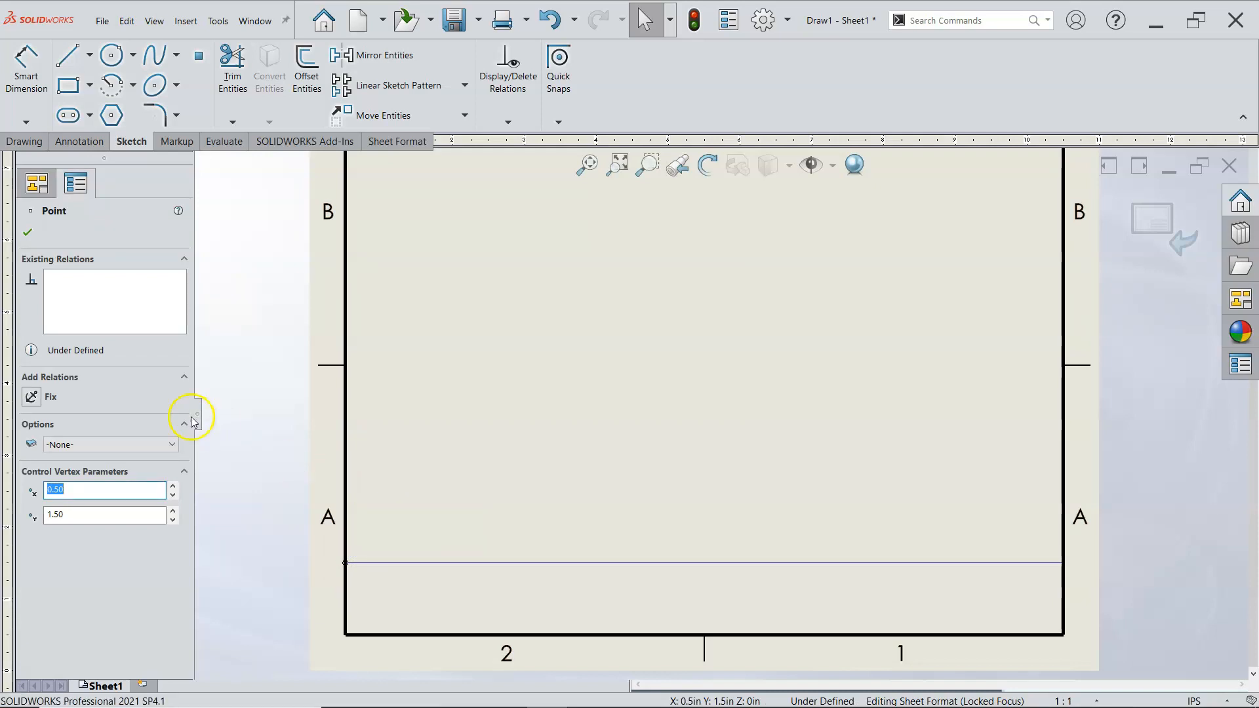
left_click(30, 401)
left_click(375, 451)
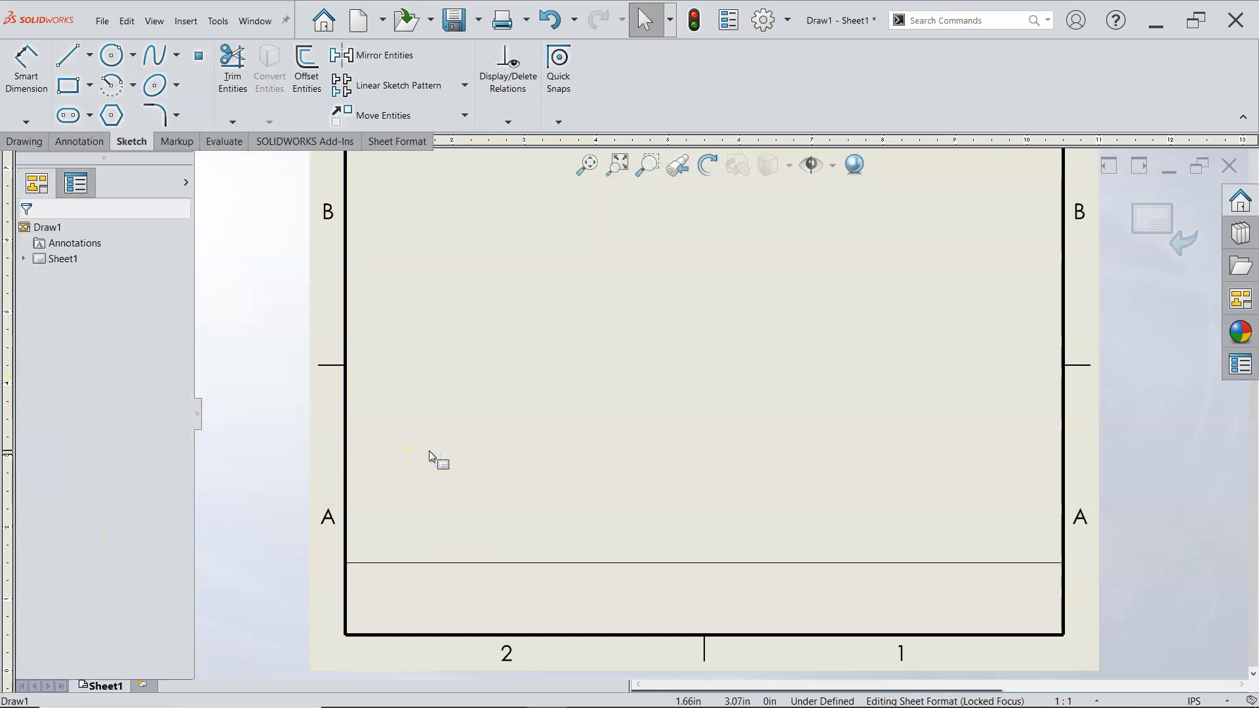
Step: Add a note below the horizontal line near the left border with three lines: File Name:, Drawn By: and Date:
scroll(391, 612, "down", 3)
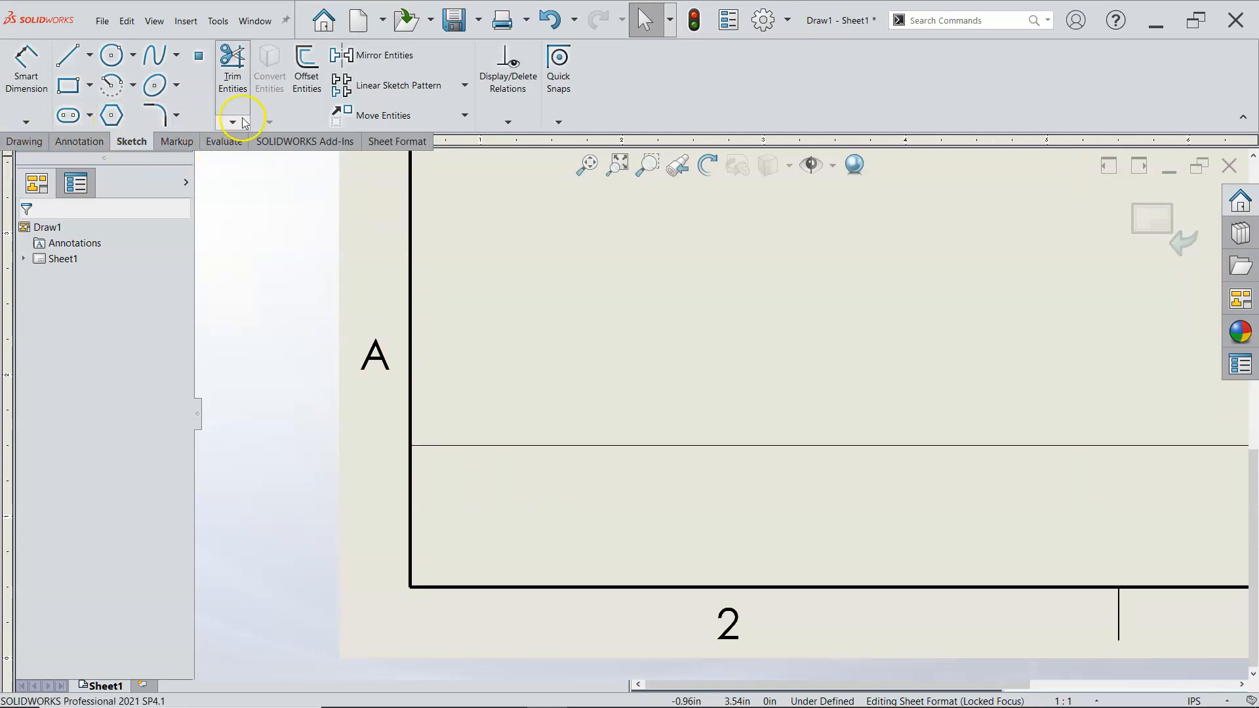
left_click(81, 143)
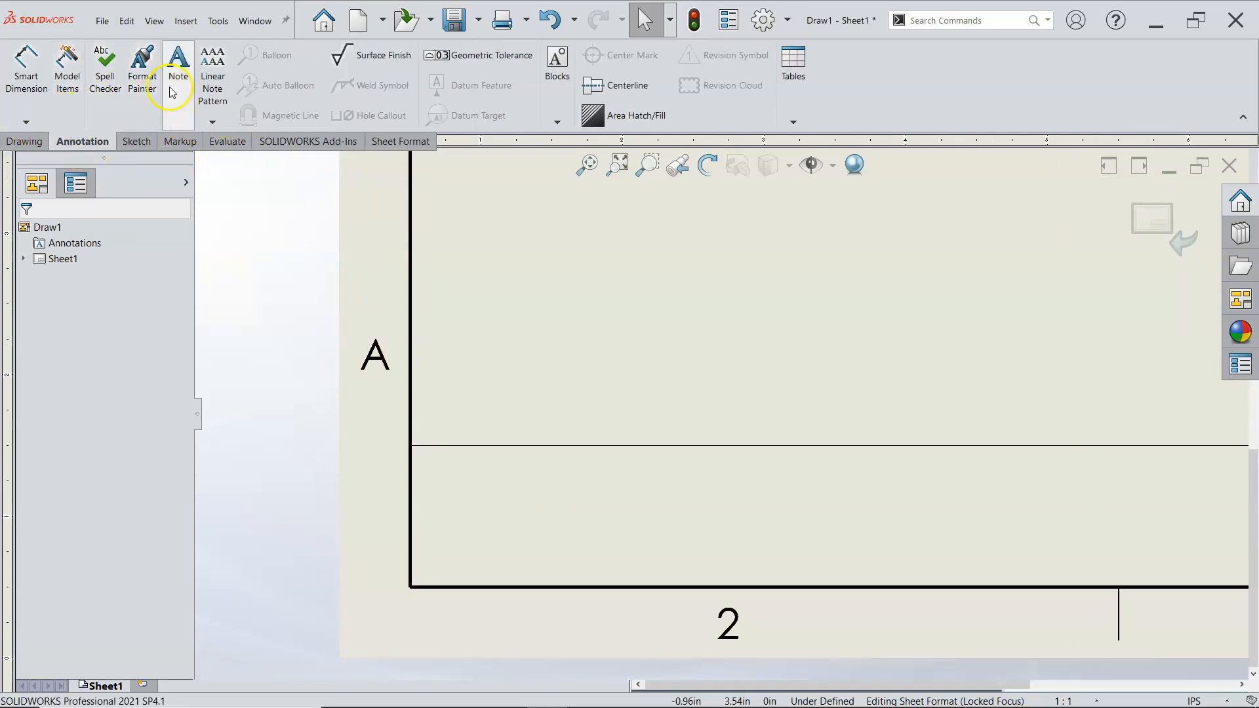
left_click(181, 68)
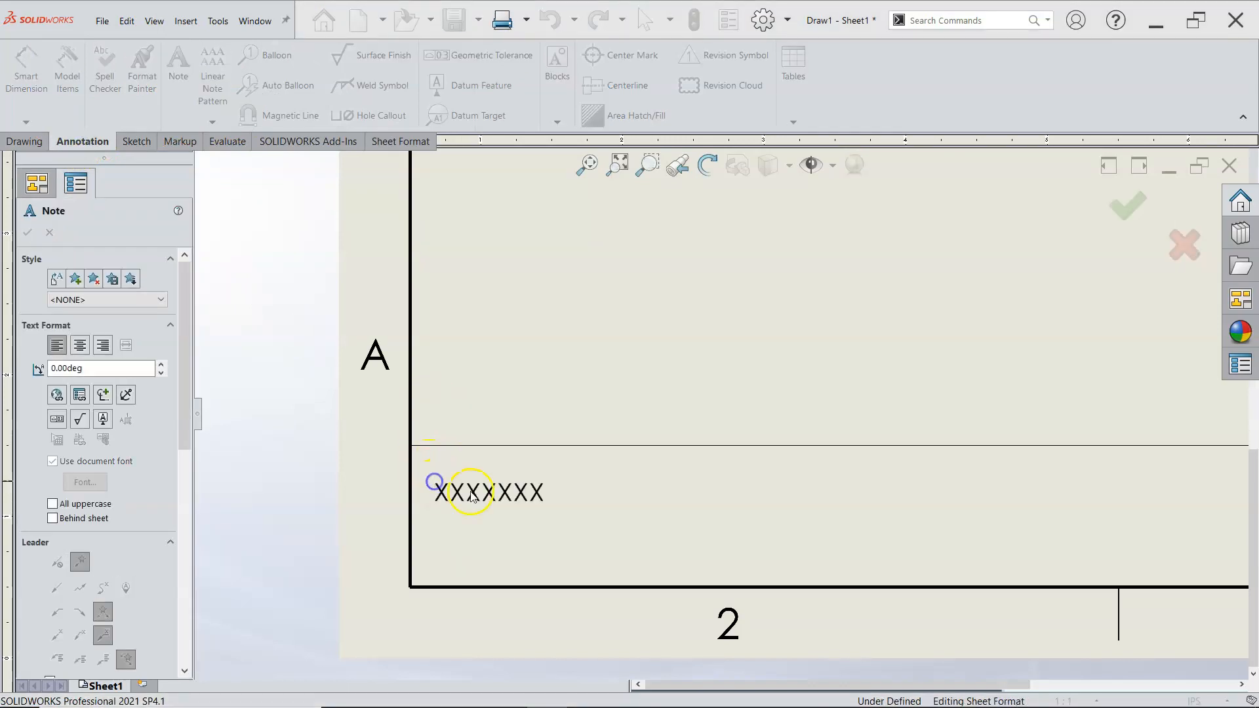
left_click(436, 487)
type("File N")
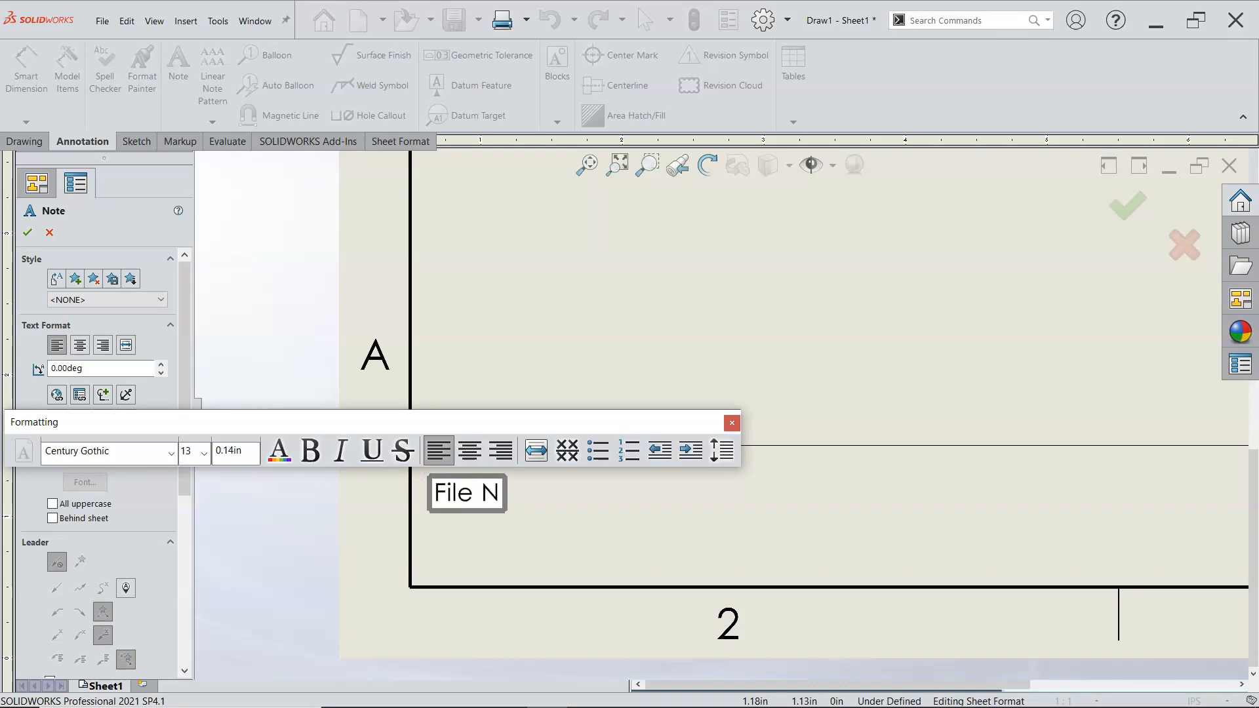
type("ame")
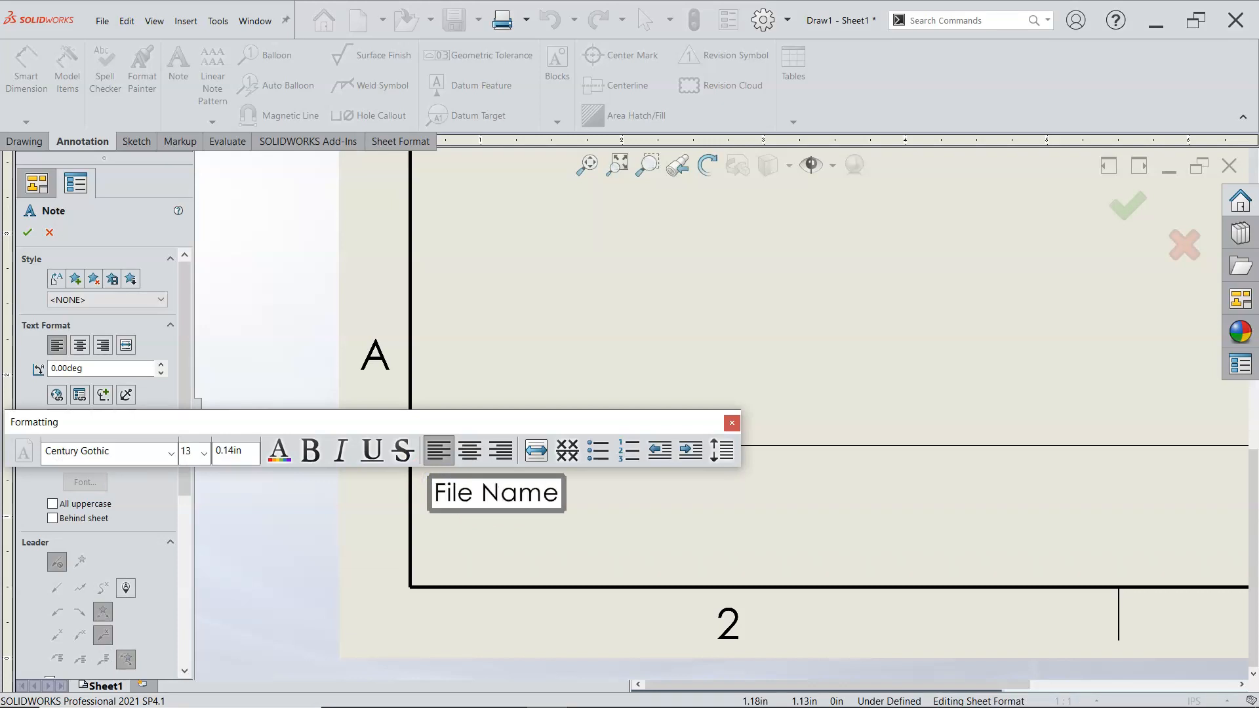
type(":")
key("Return")
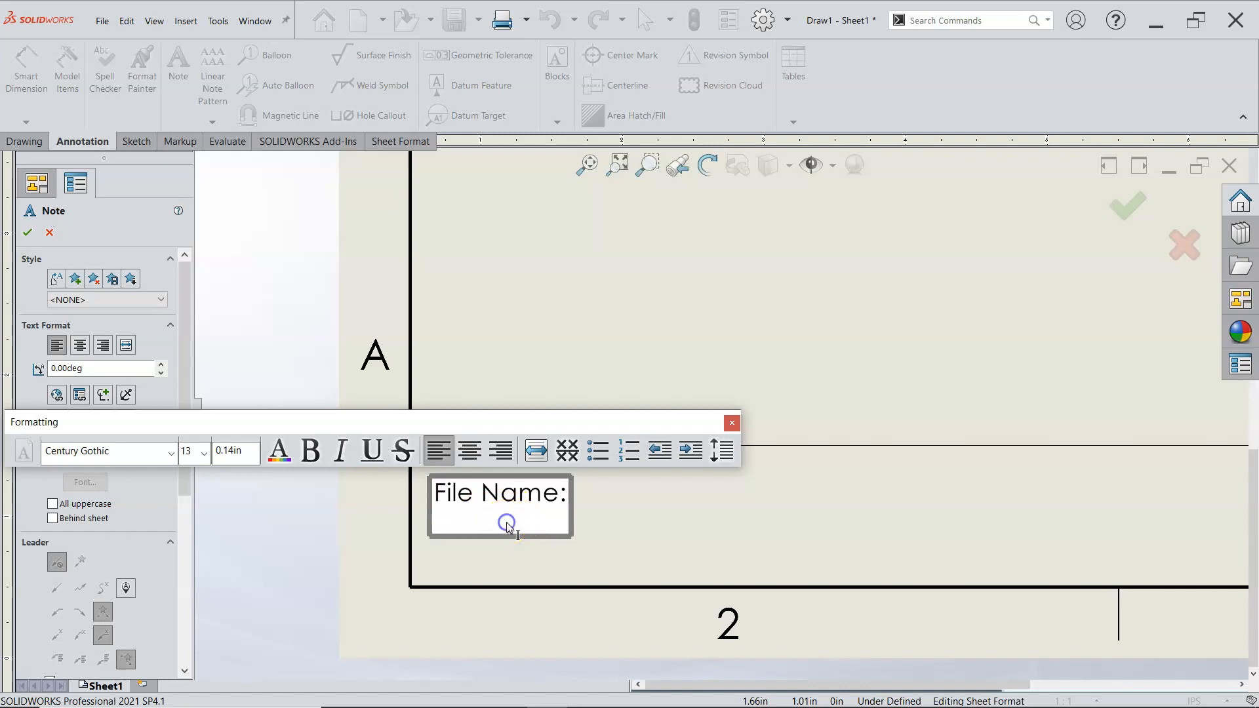
type("Drawn By:")
key("Return")
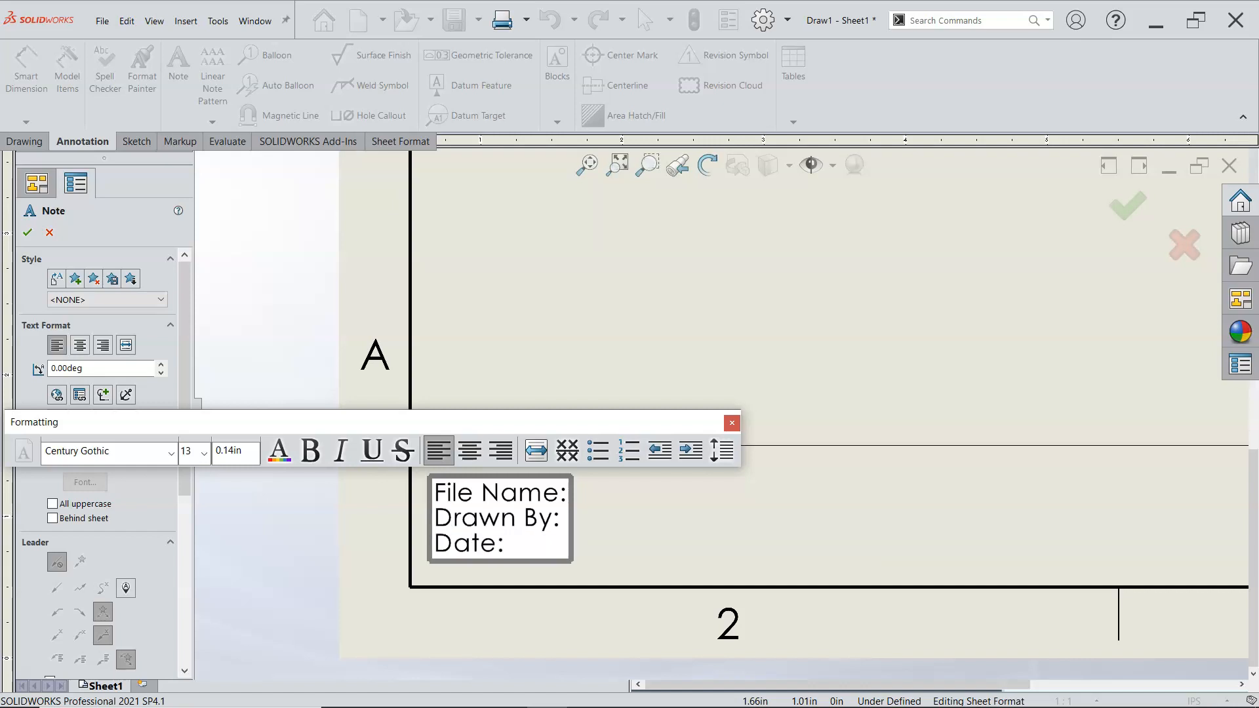
left_click(651, 533)
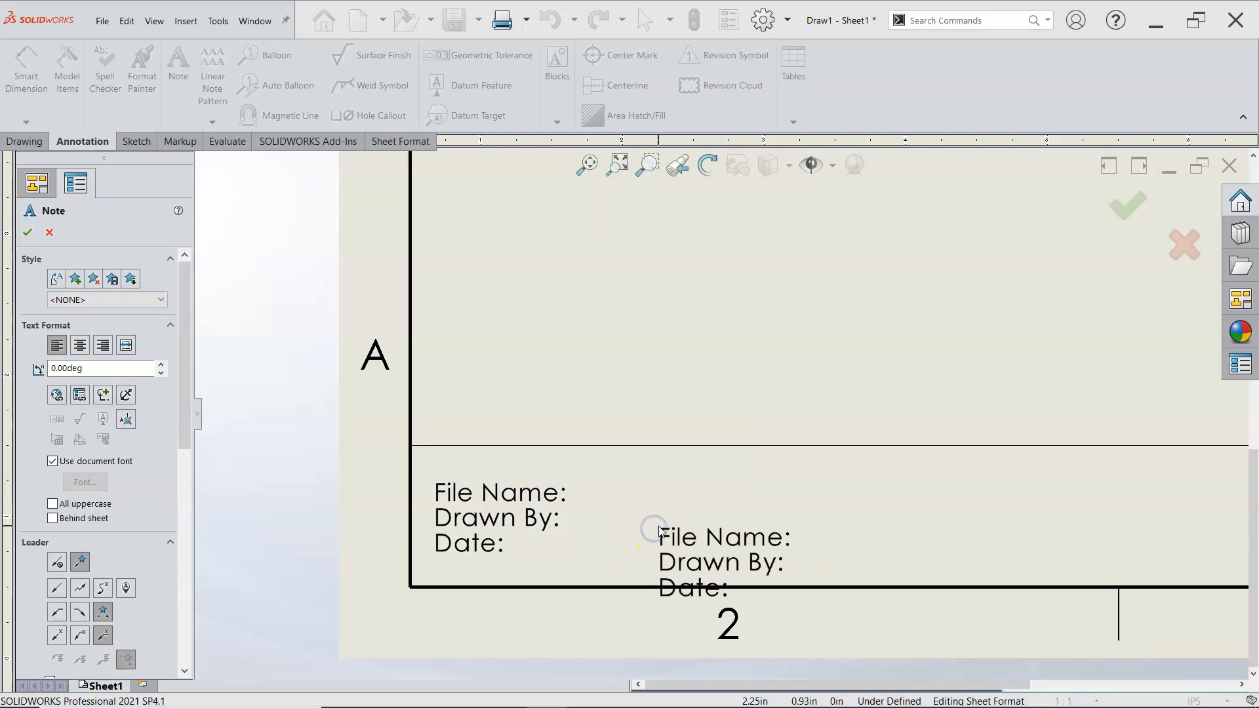
Step: Place a second note above the horizontal line and replace its text with .XX = ±.015, using the plus/minus symbol
right_click(771, 332)
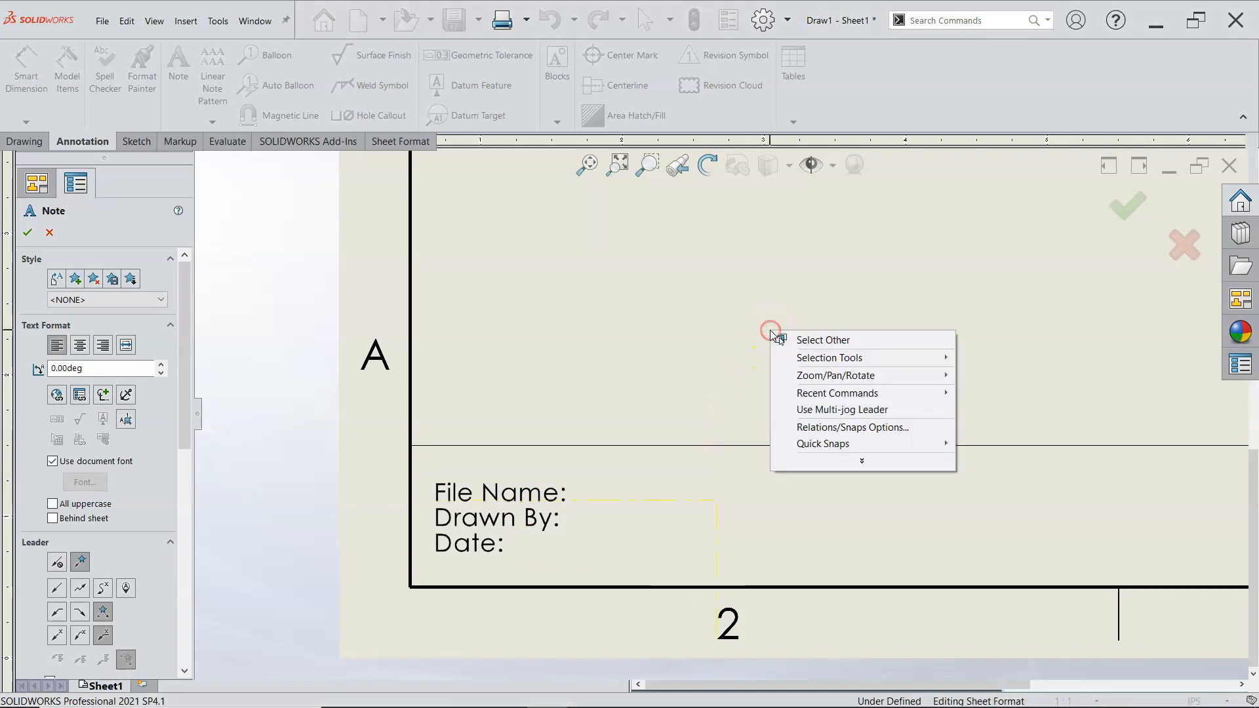
left_click(978, 474)
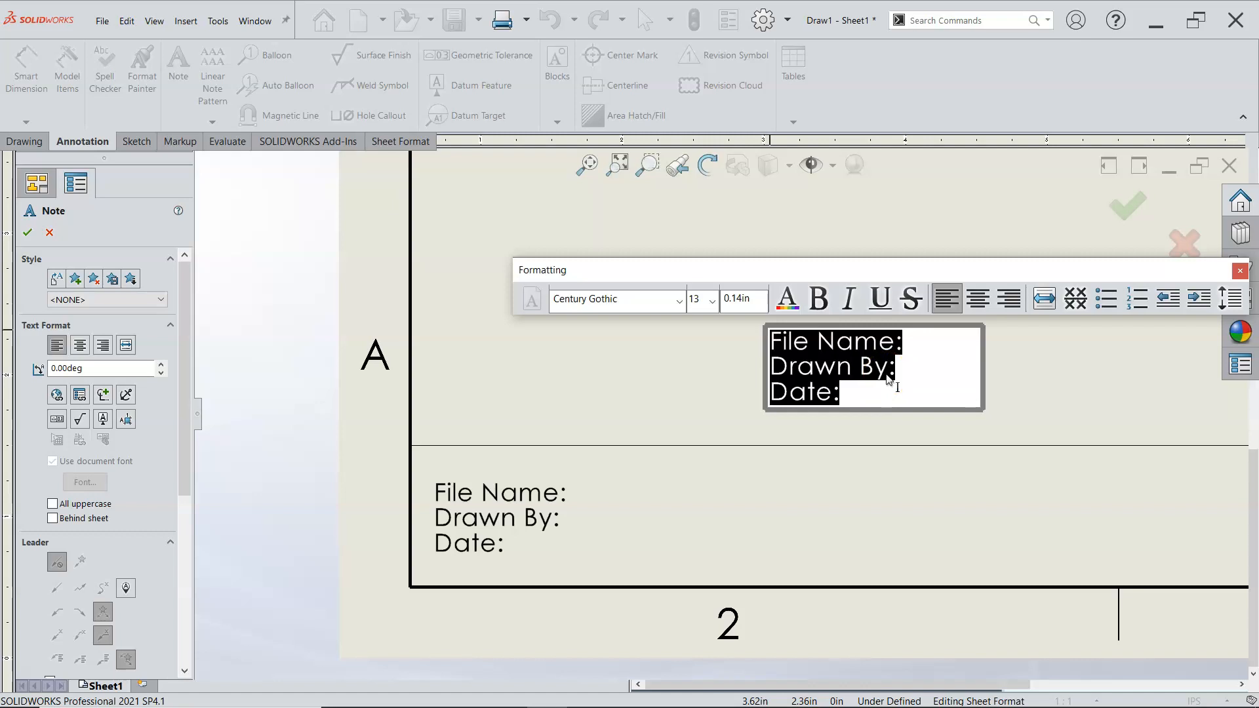
type(".XX =")
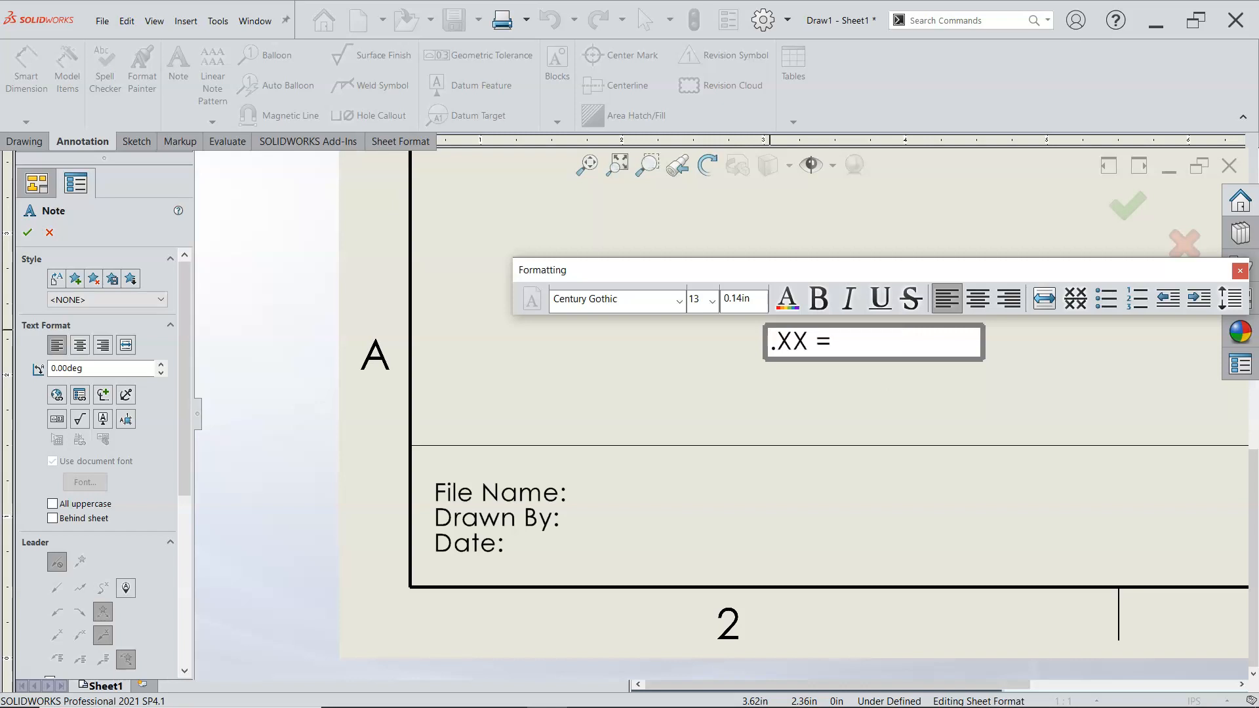
left_click(890, 352)
left_click(104, 394)
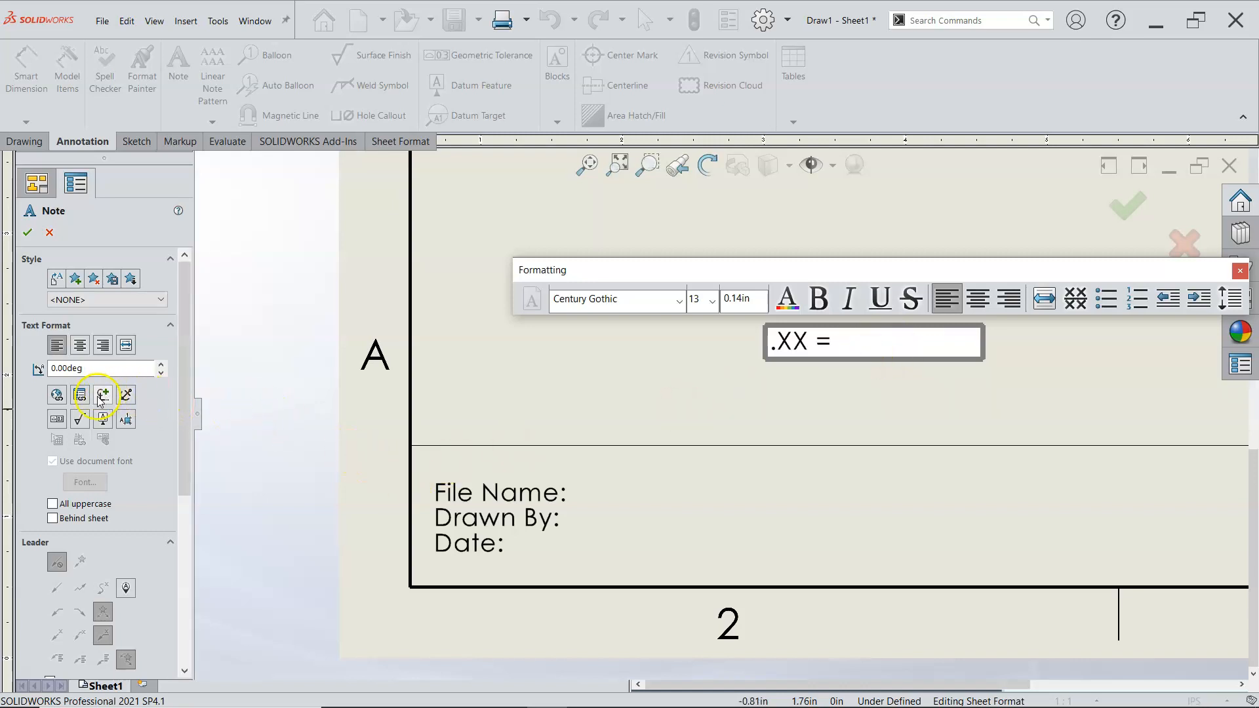
left_click(100, 396)
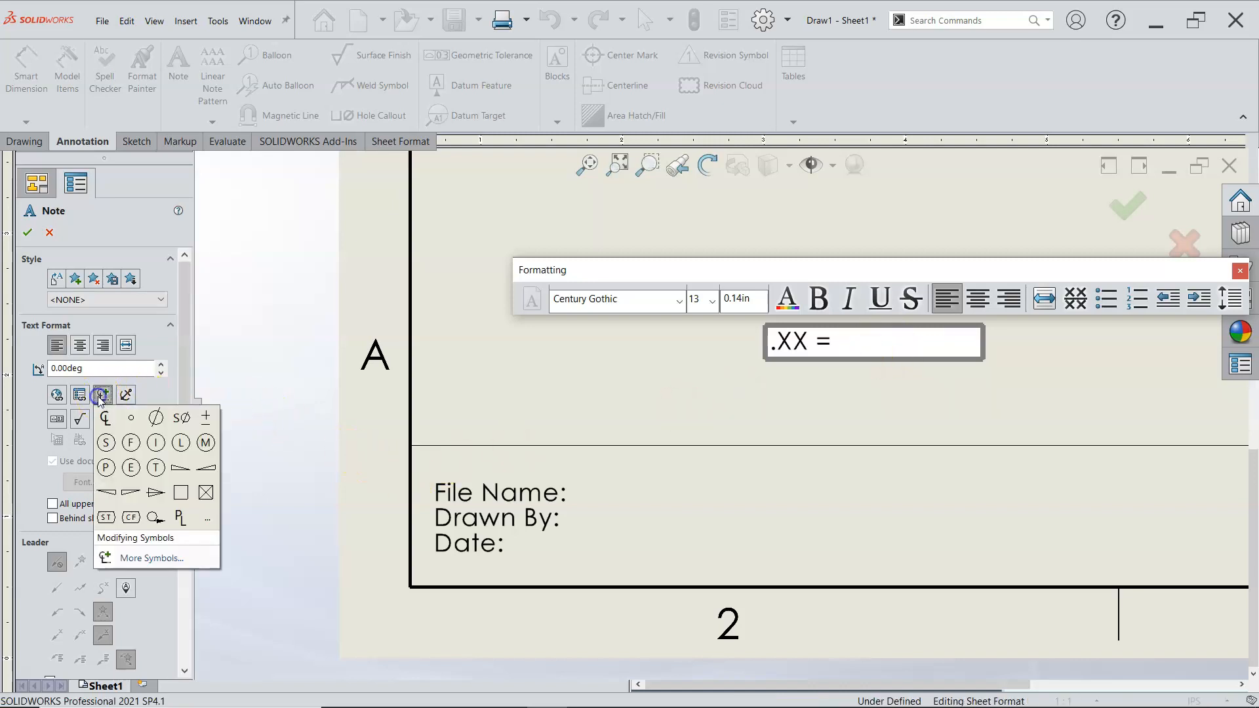
left_click(202, 414)
left_click(889, 343)
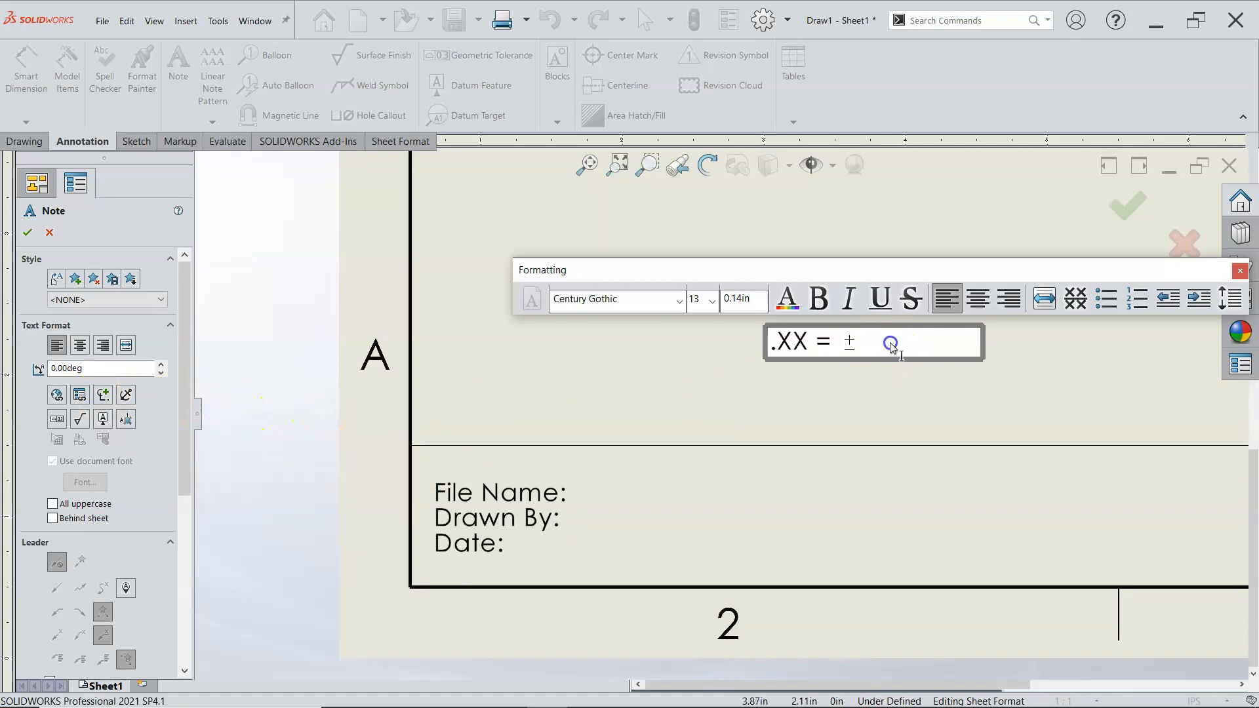
left_click(867, 341)
type(".015")
left_click(916, 344)
key("Return")
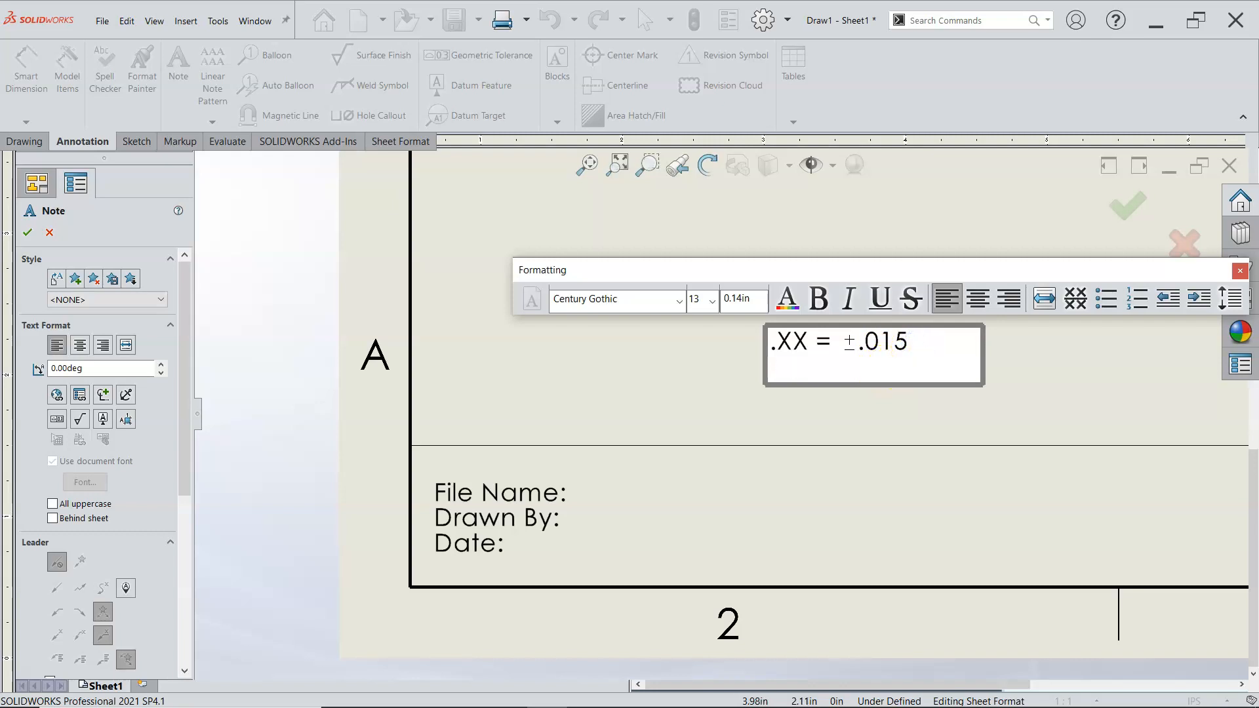
Step: Add the line .XXX = ±.005 to the tolerance note, reusing the copied tolerance from the first line
left_click(796, 369)
left_click(785, 374)
type(".XXX =")
left_click_drag(910, 343, 841, 342)
key("ctrl+c")
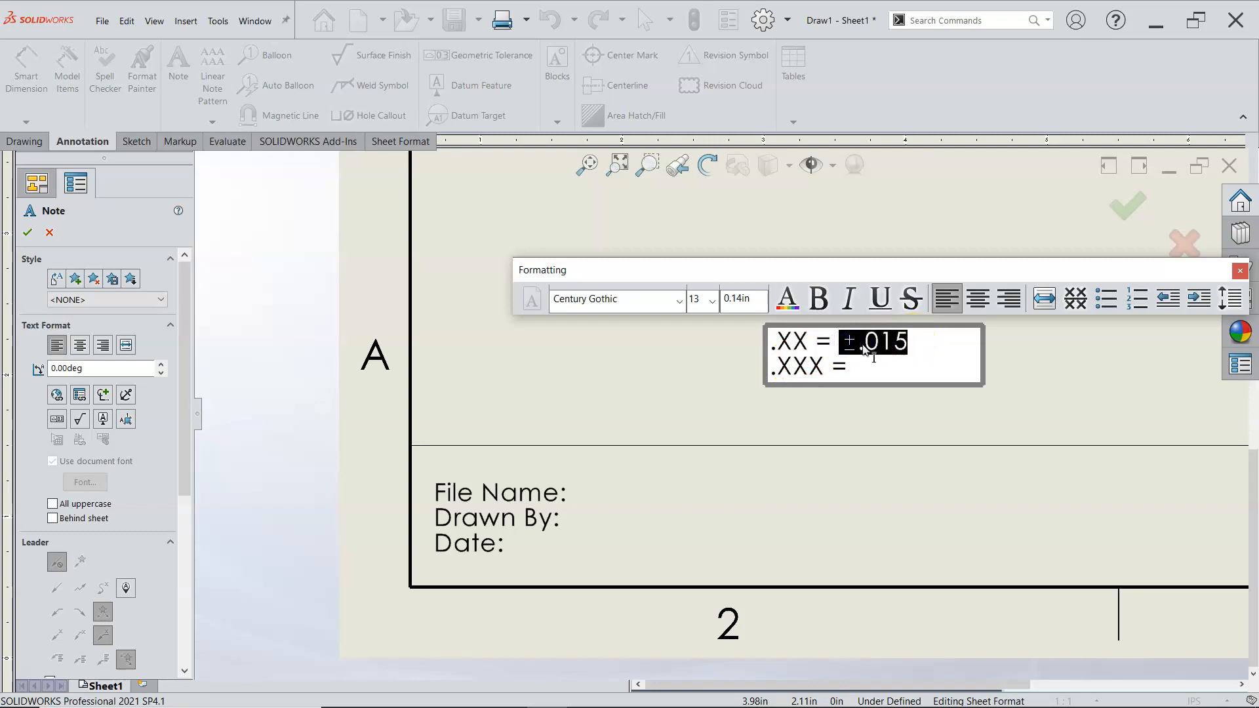
left_click(887, 365)
key("ctrl+v")
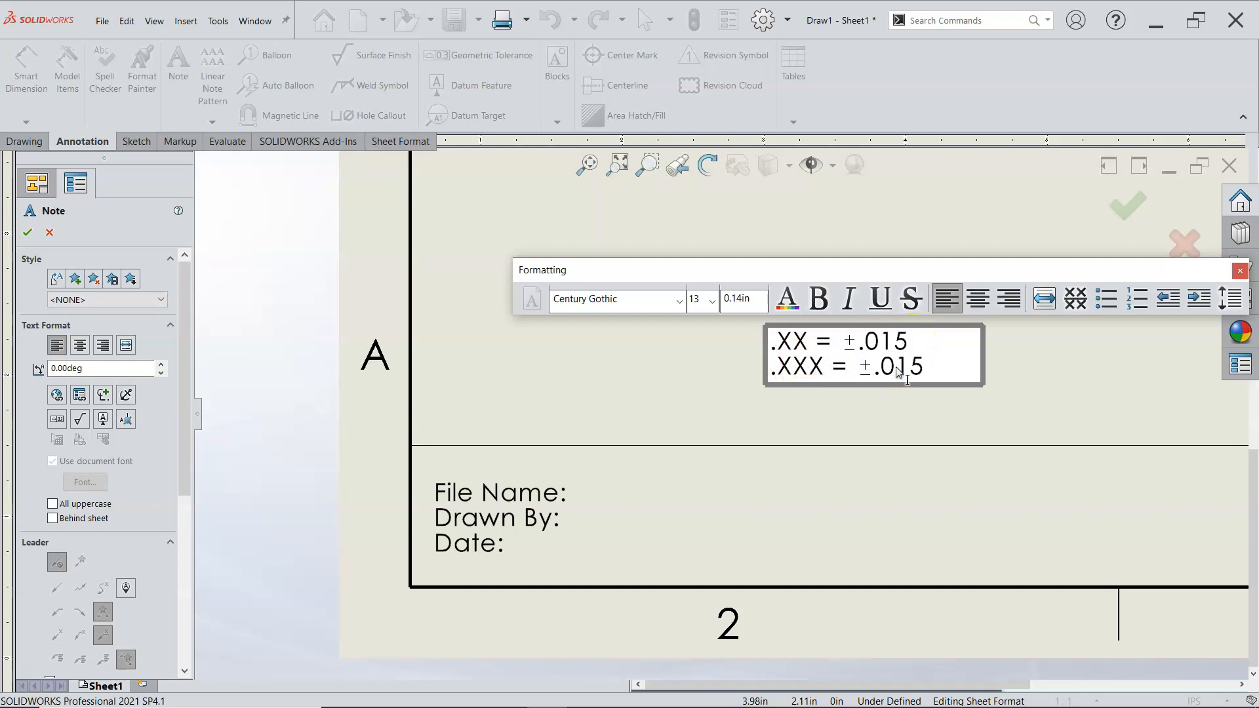
left_click(928, 369)
key("Return")
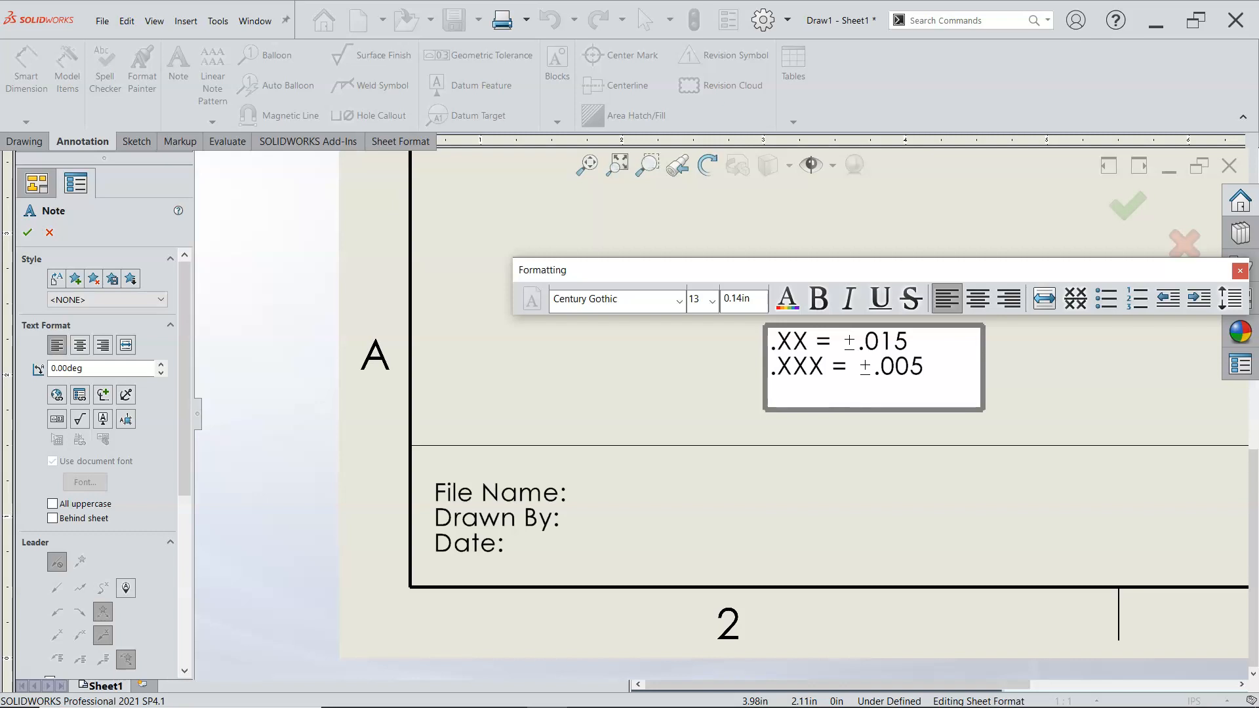
Step: Add the line .XXXX = ±.001 to the tolerance note, followed by a blank line
type(".xxxx")
key("ctrl+v")
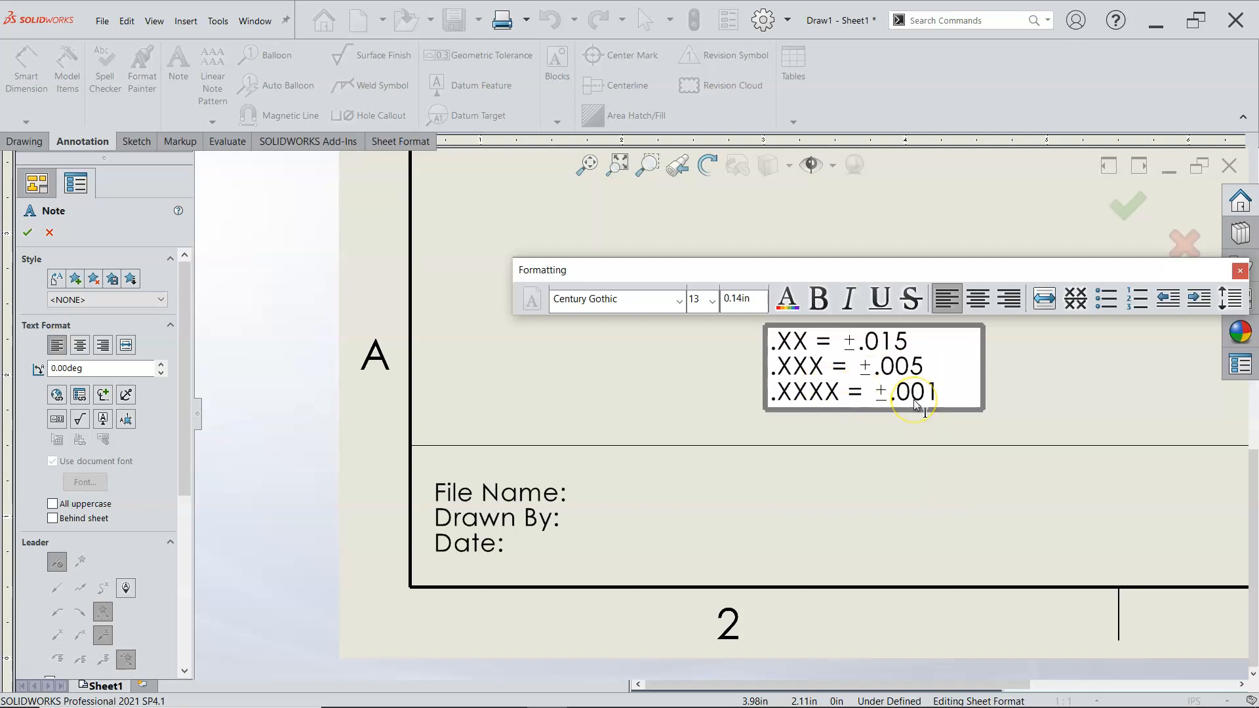
left_click(949, 395)
key("Return")
key("Return")
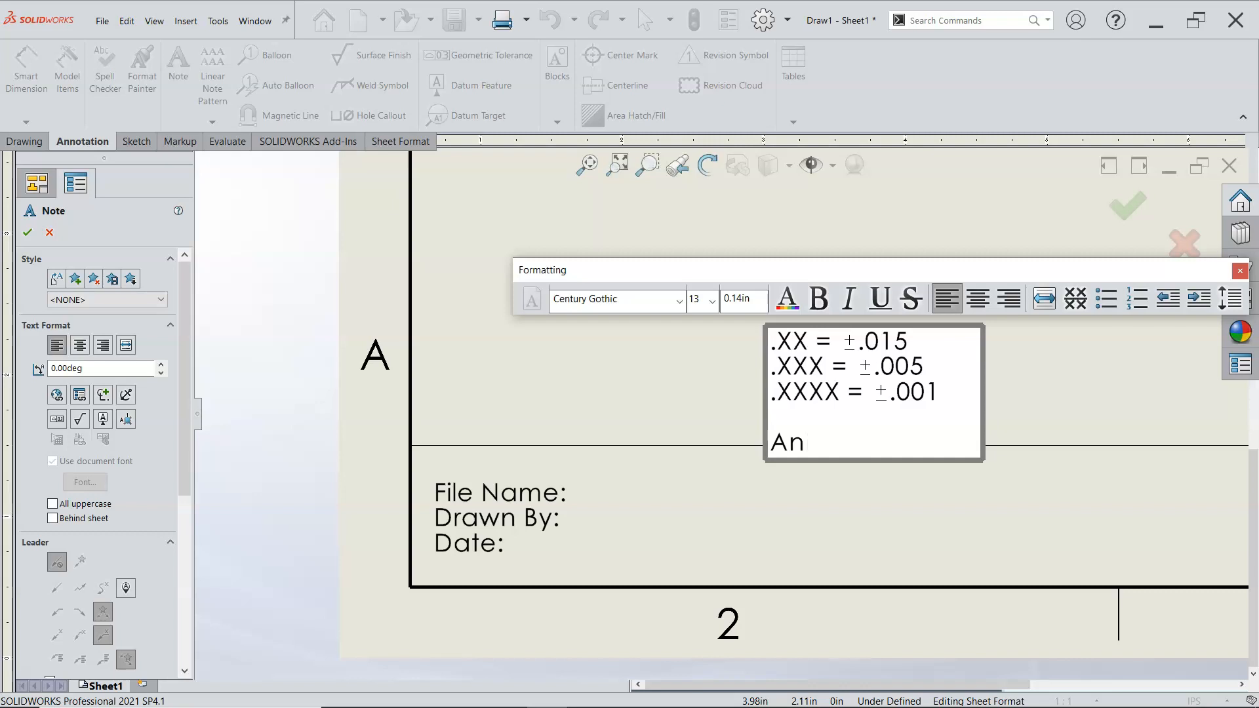
Step: Add an uppercase ANGULAR = entry under the blank line and paste the copied ±.015 tolerance after it
key("BackSpace")
key("BackSpace")
type("NGULAR =")
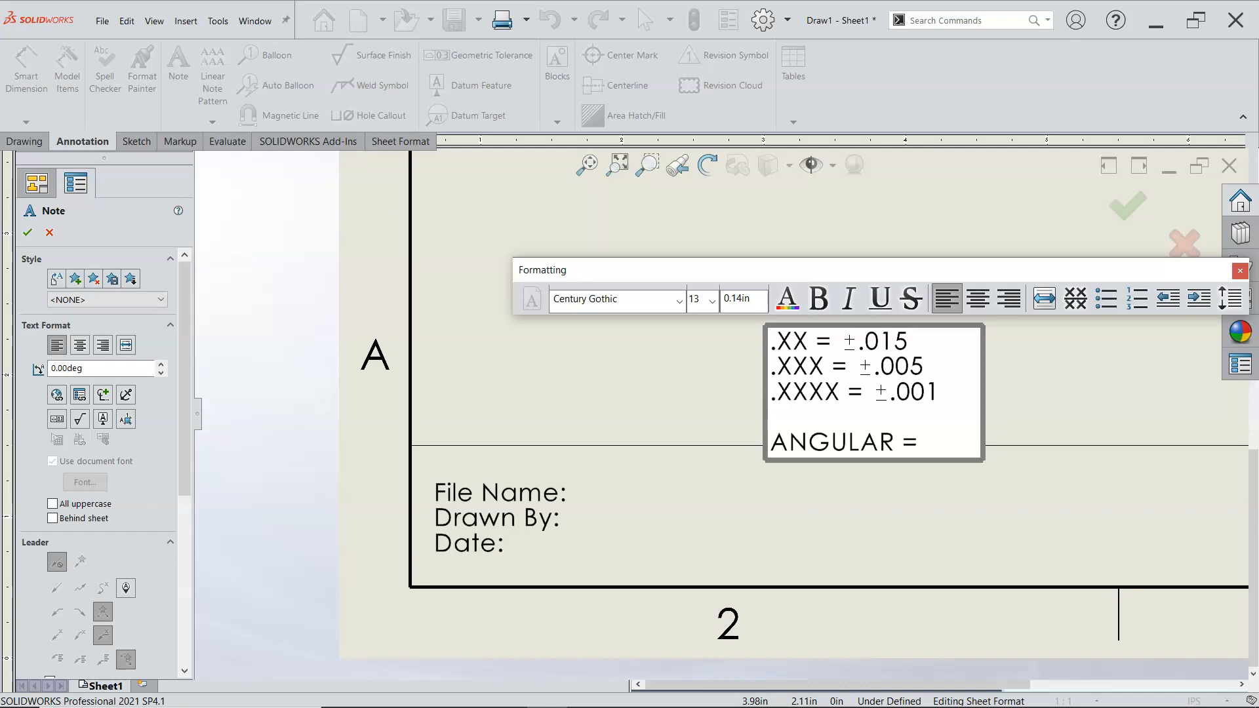
key("Return")
key("ctrl+v")
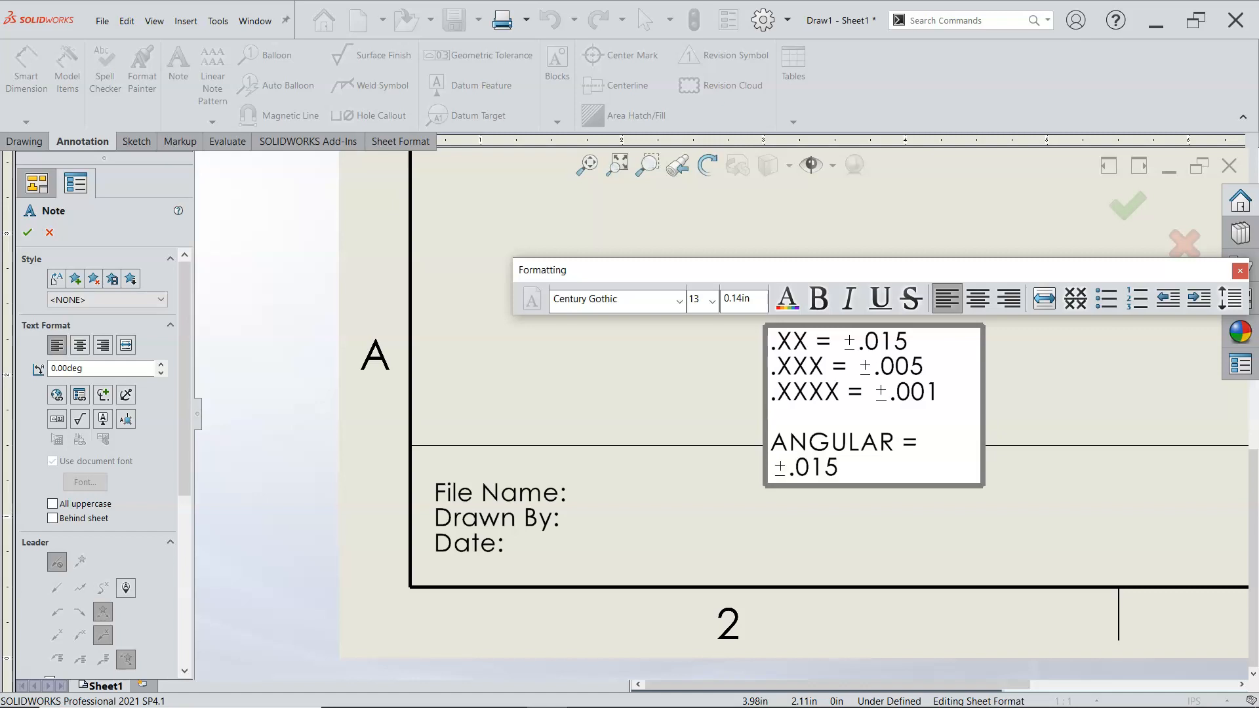
Step: Place another copy of the tolerance note to the right of the first one and end the Note command
left_click(984, 398)
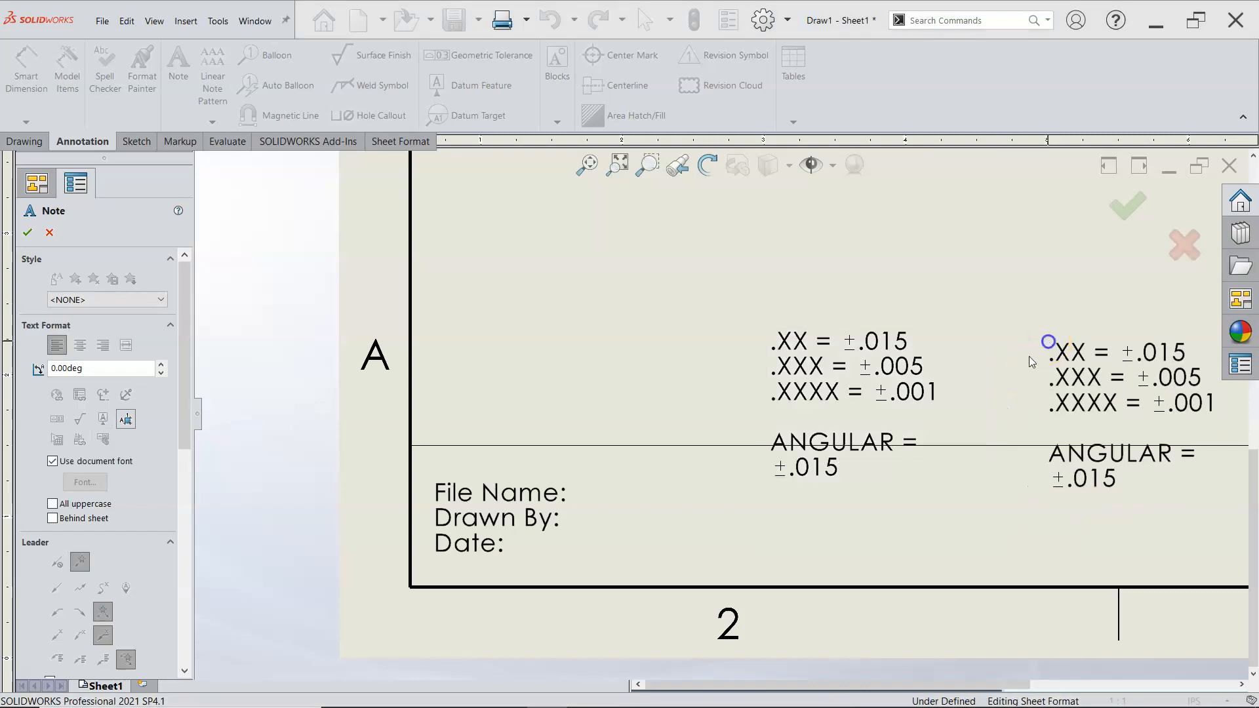
left_click(1045, 346)
left_click(874, 399)
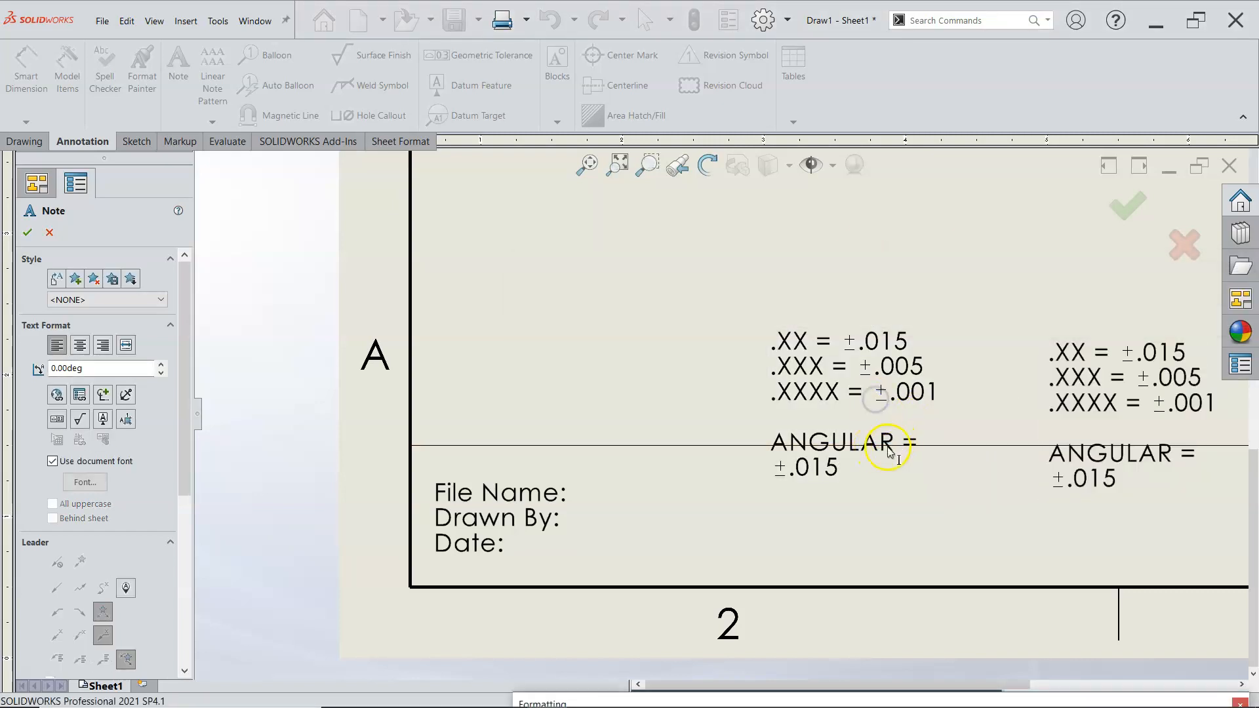
key("Escape")
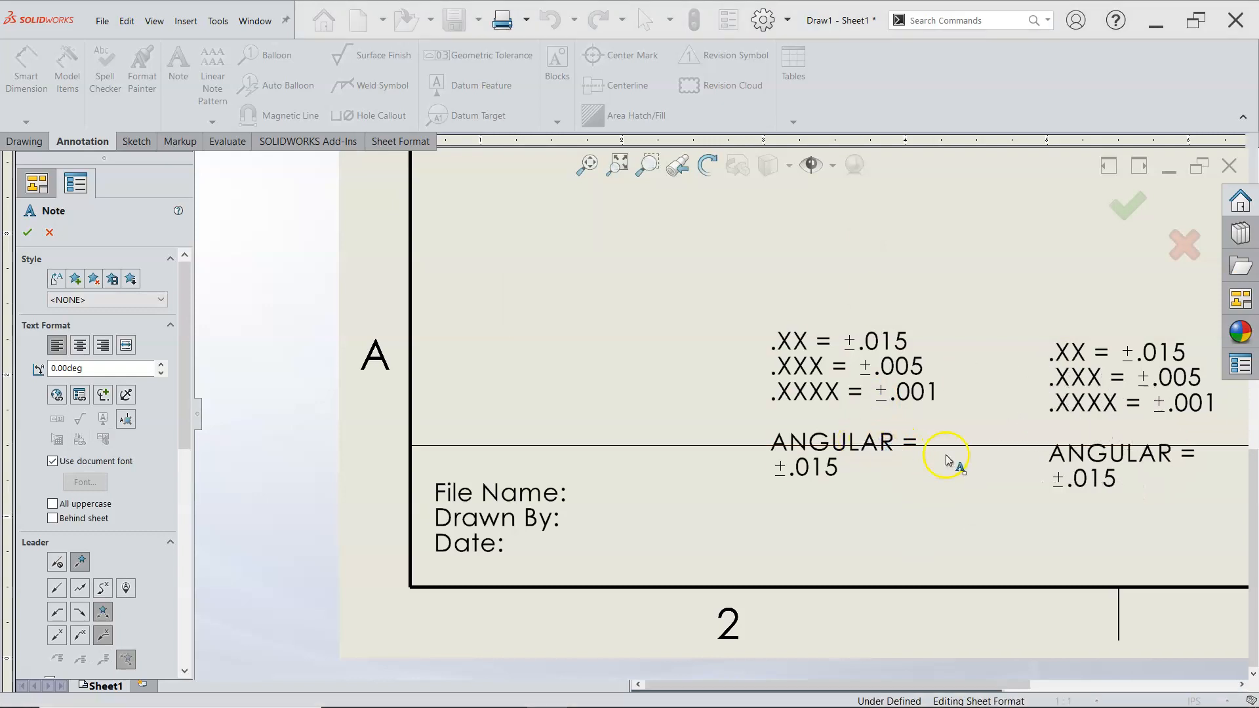
Step: Reopen the first tolerance note and widen its text box so the ANGULAR entry and its tolerance fit on one line
double_click(890, 392)
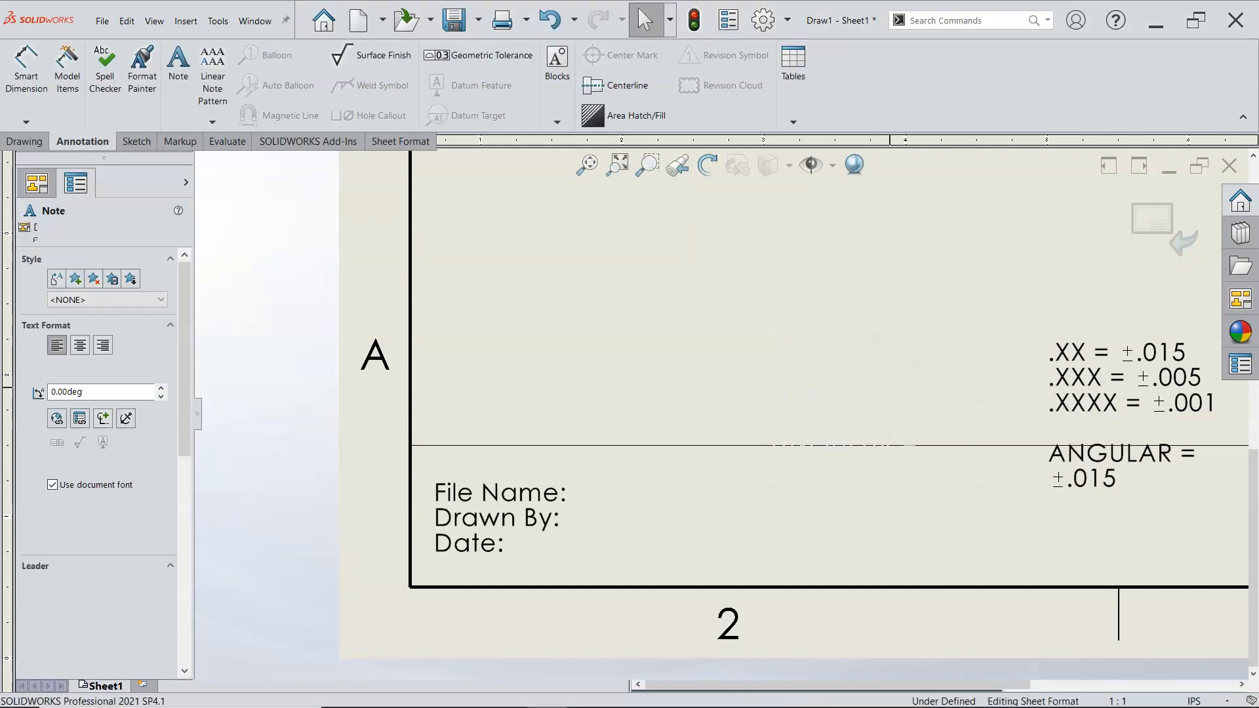
left_click(923, 449)
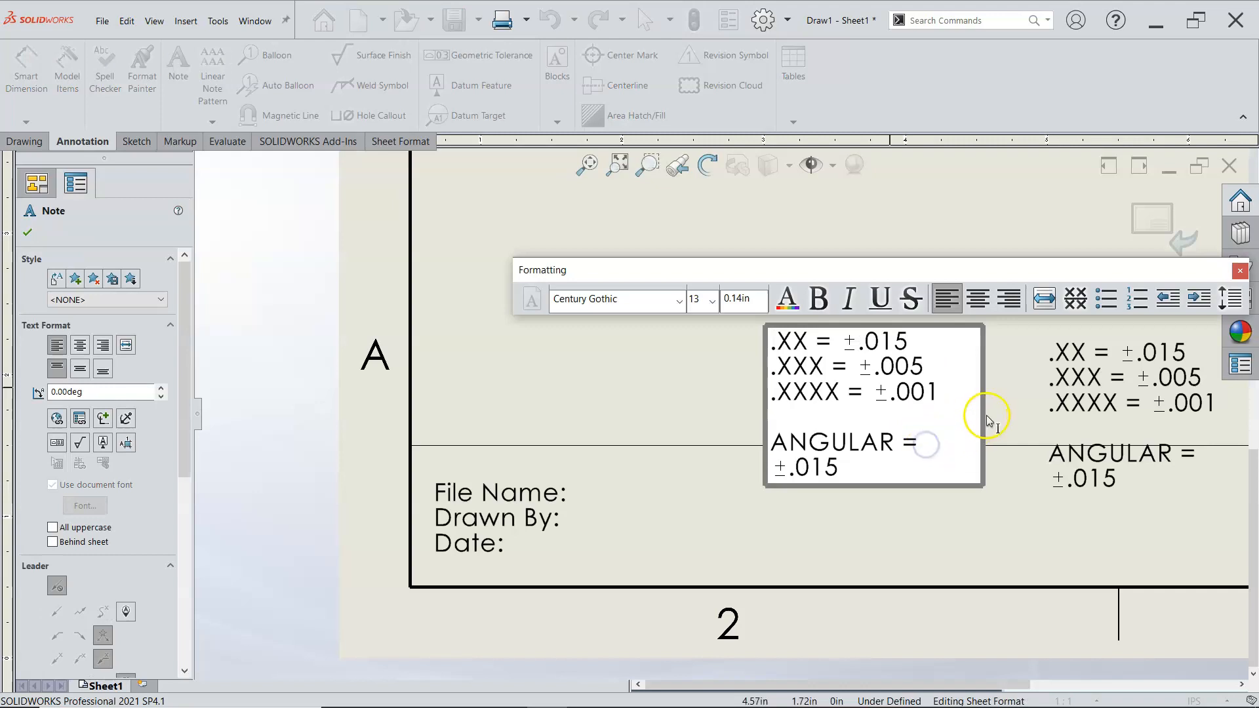
left_click(990, 419)
double_click(895, 386)
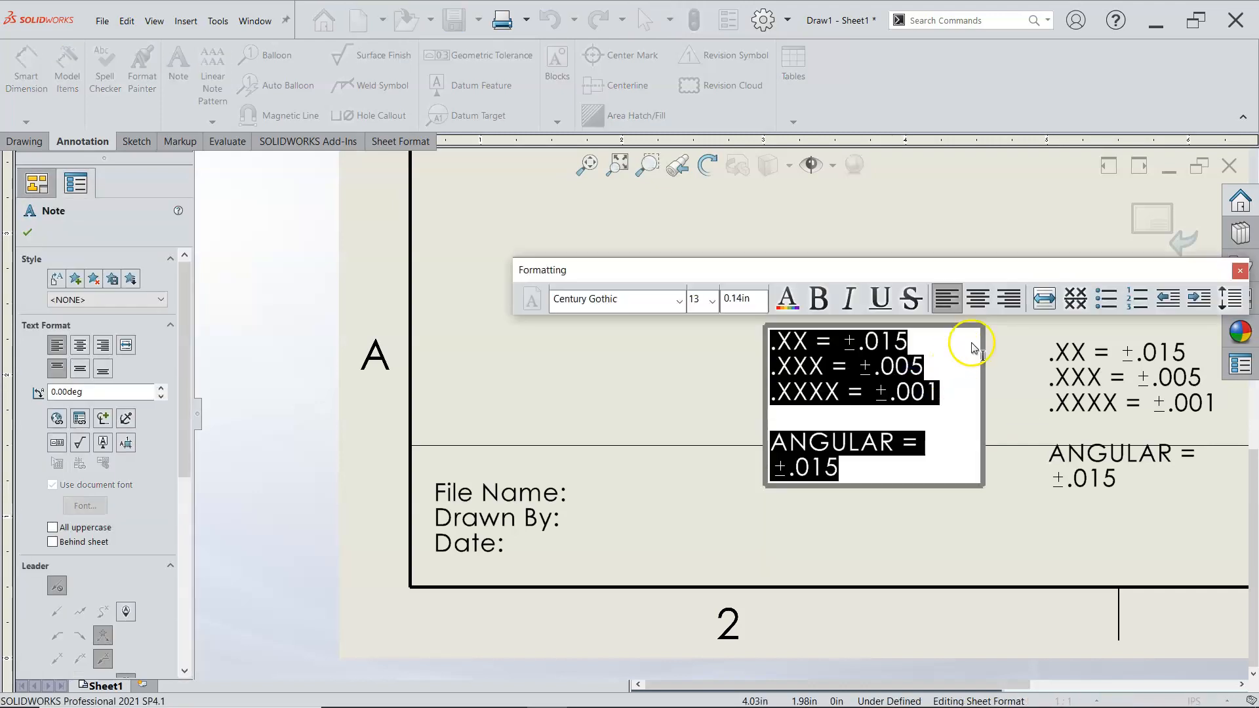
left_click_drag(981, 484, 1008, 462)
left_click(974, 444)
double_click(977, 442)
left_click(991, 445)
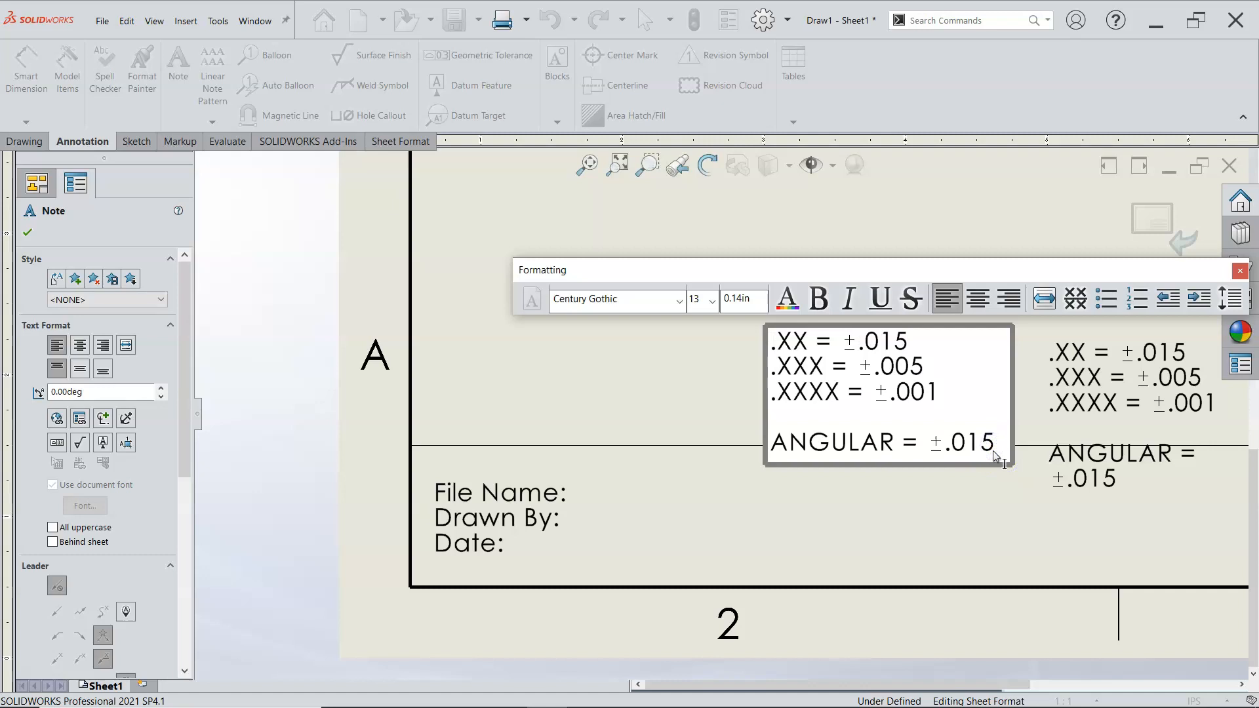
Step: Change the ANGULAR tolerance in the first note to ±1° with the degree symbol and accept the note
key("BackSpace")
type("1")
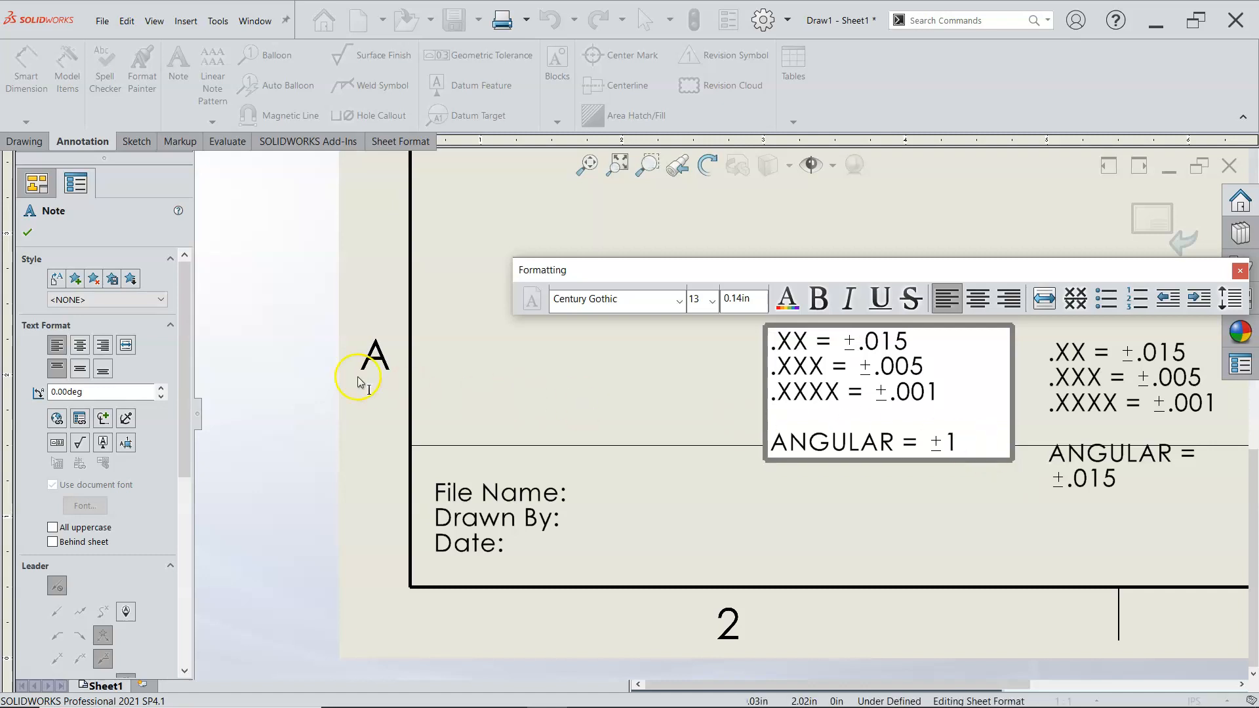
left_click(102, 418)
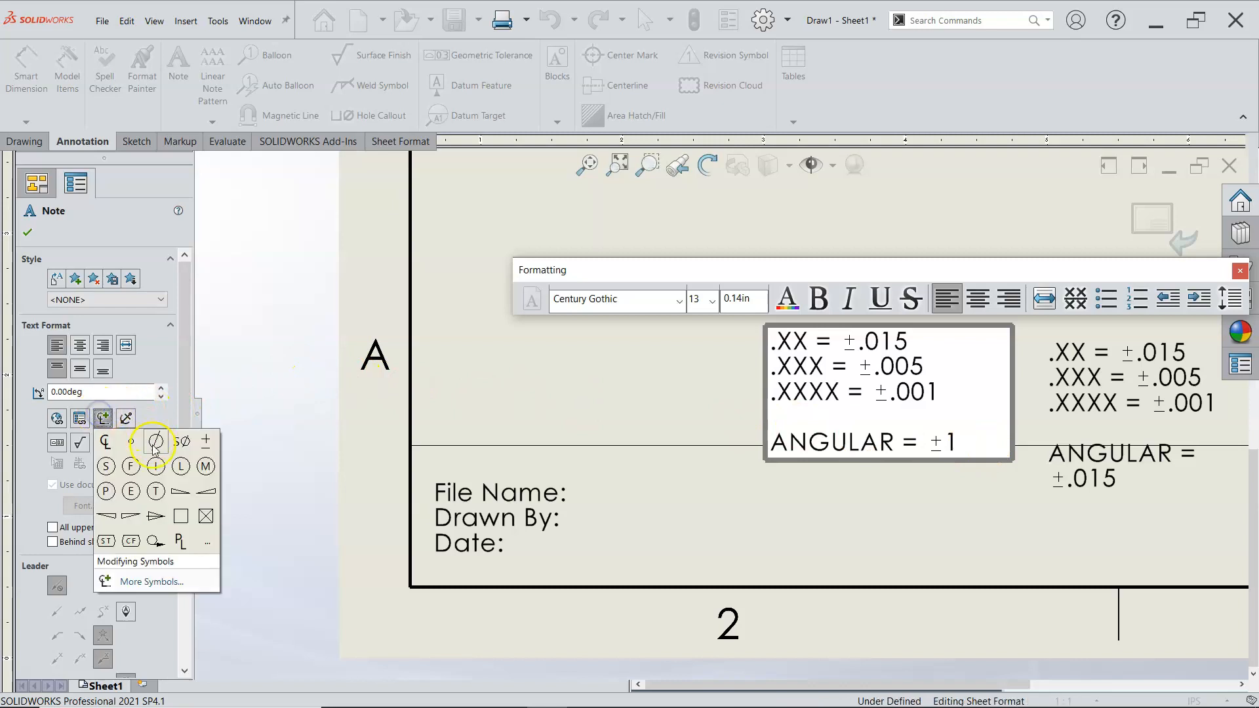
left_click(134, 441)
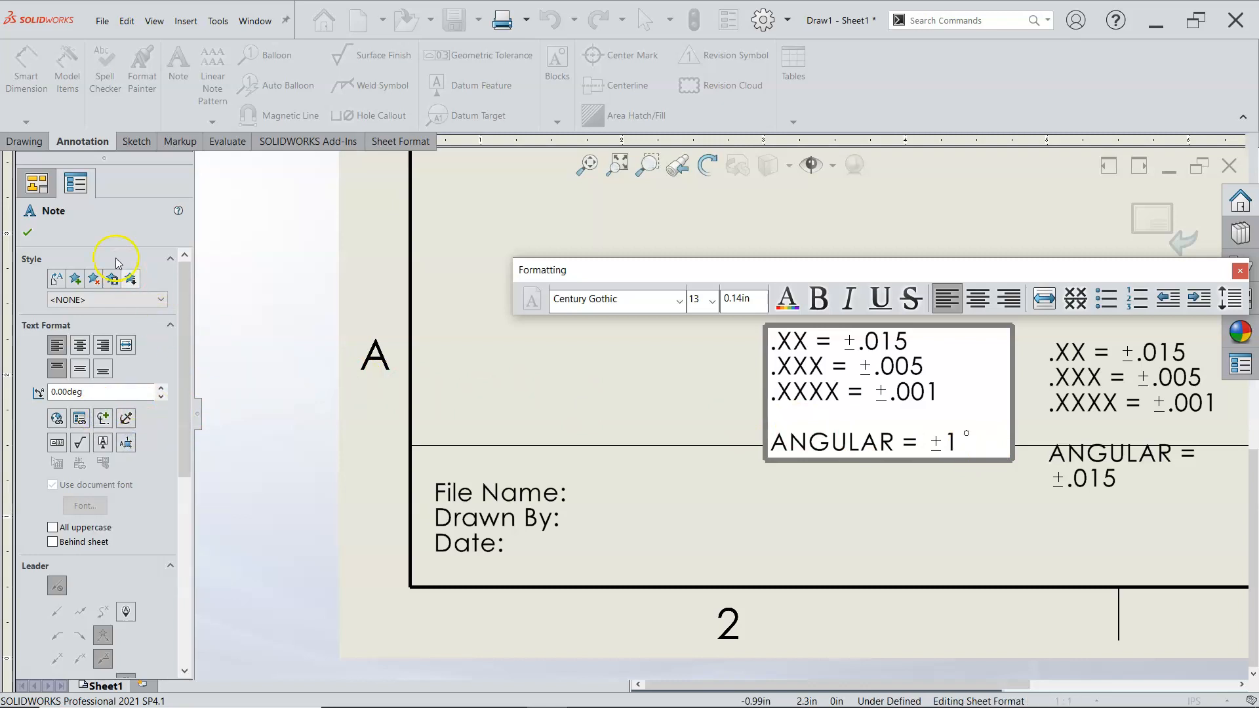
left_click(27, 232)
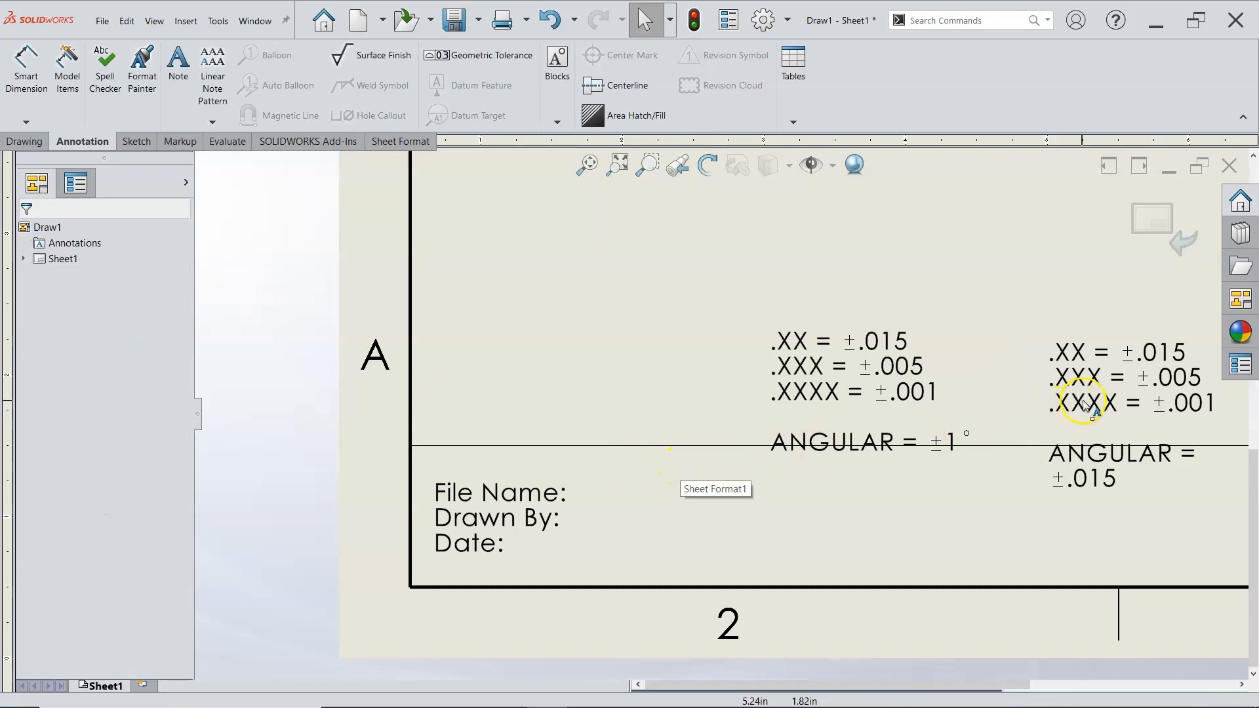
Step: Move the spare tolerance note off the sheet and place the tolerance note with the ±1° angular entry inside the title block
right_click_drag(1095, 297, 1096, 356)
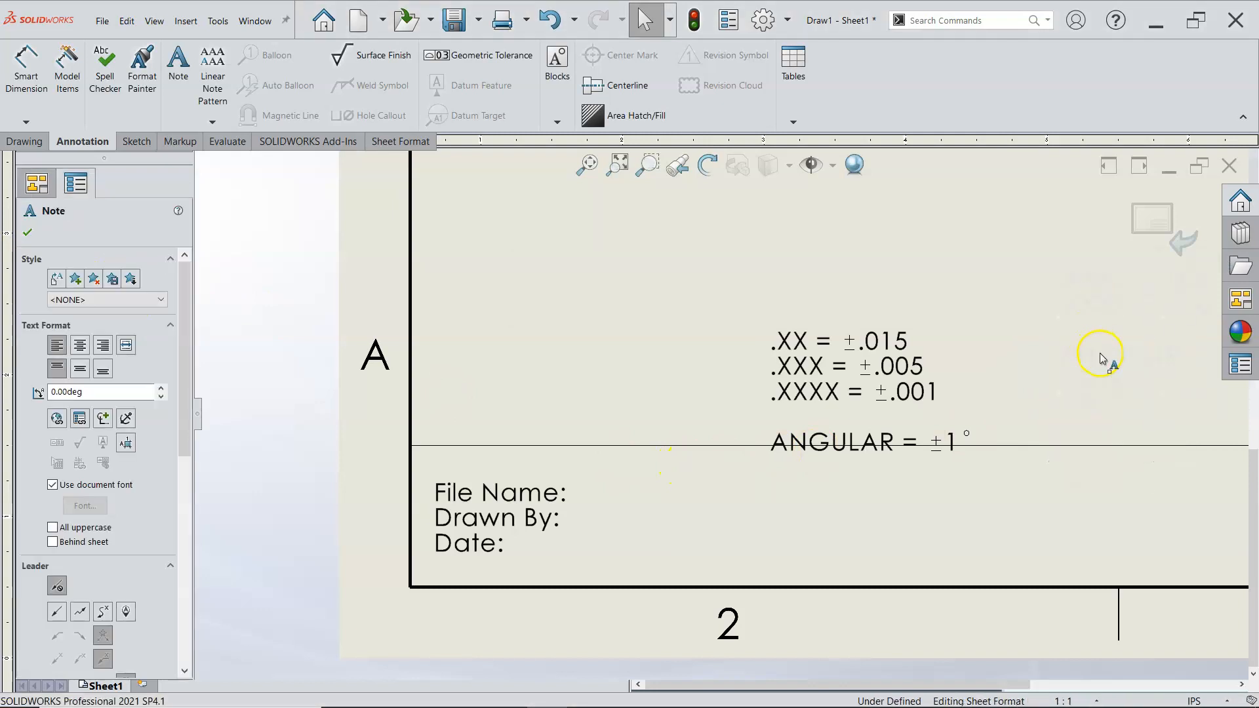
key("Escape")
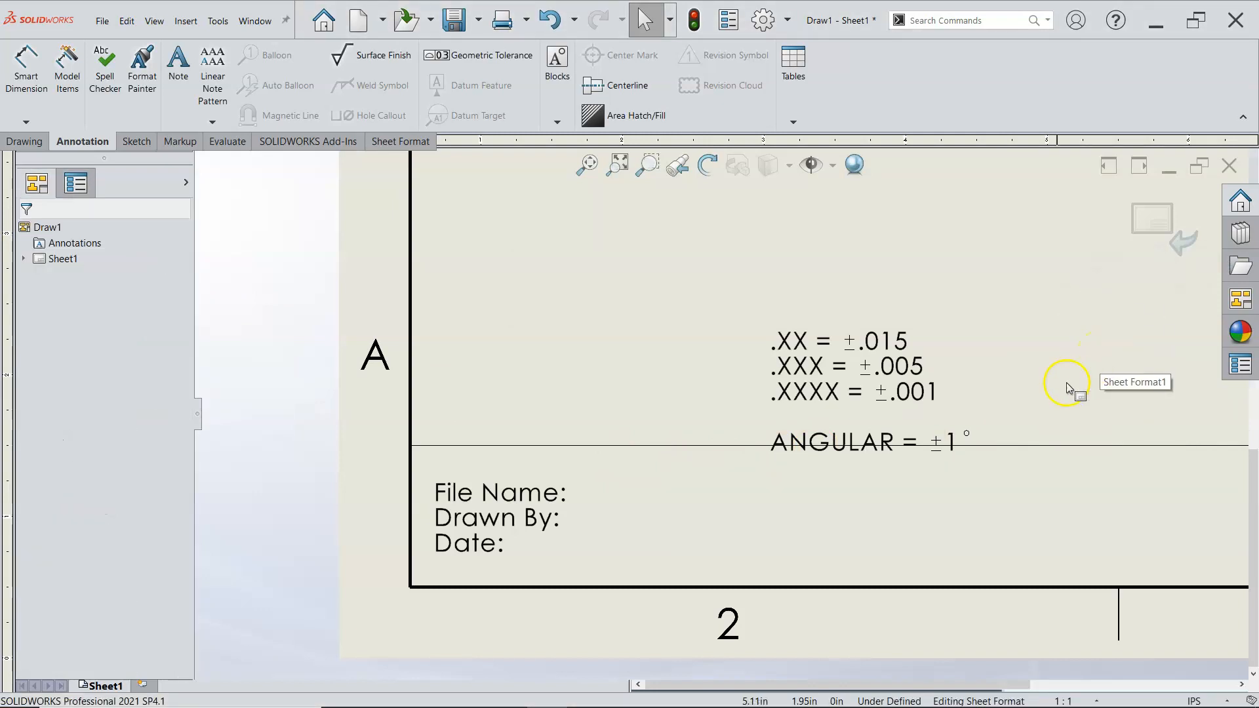
left_click(865, 375)
key("Delete")
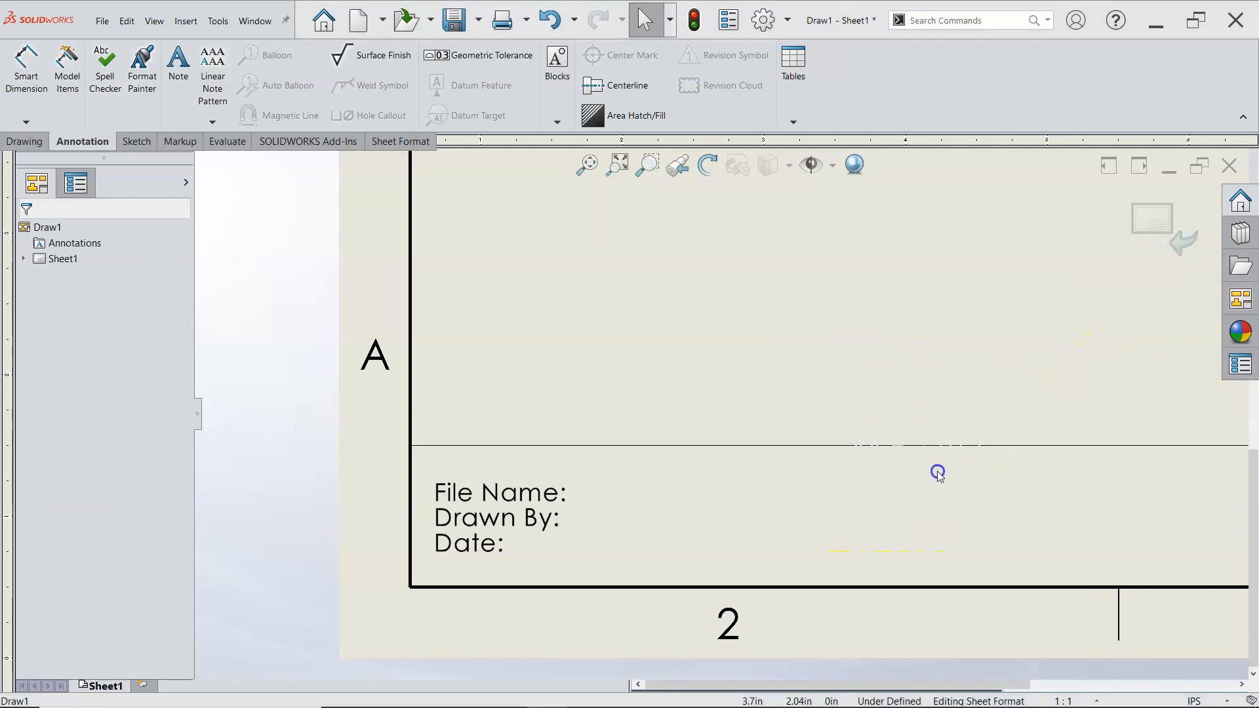
left_click(944, 498)
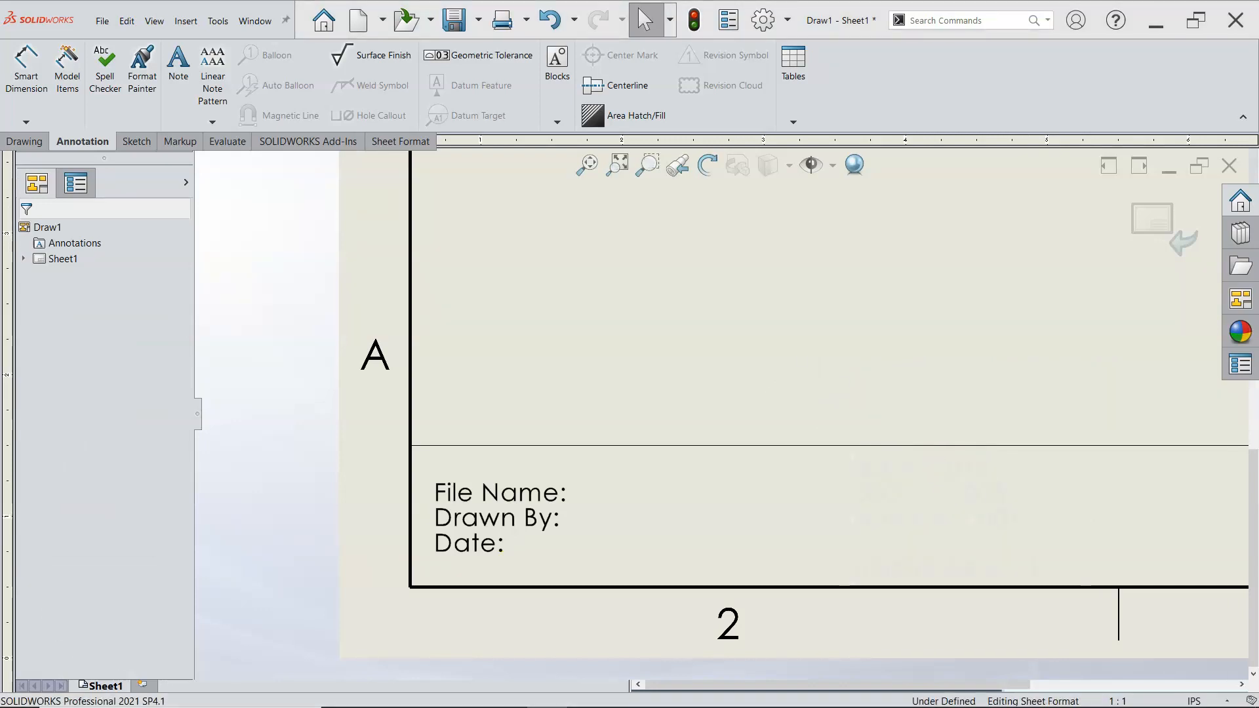
left_click(960, 386)
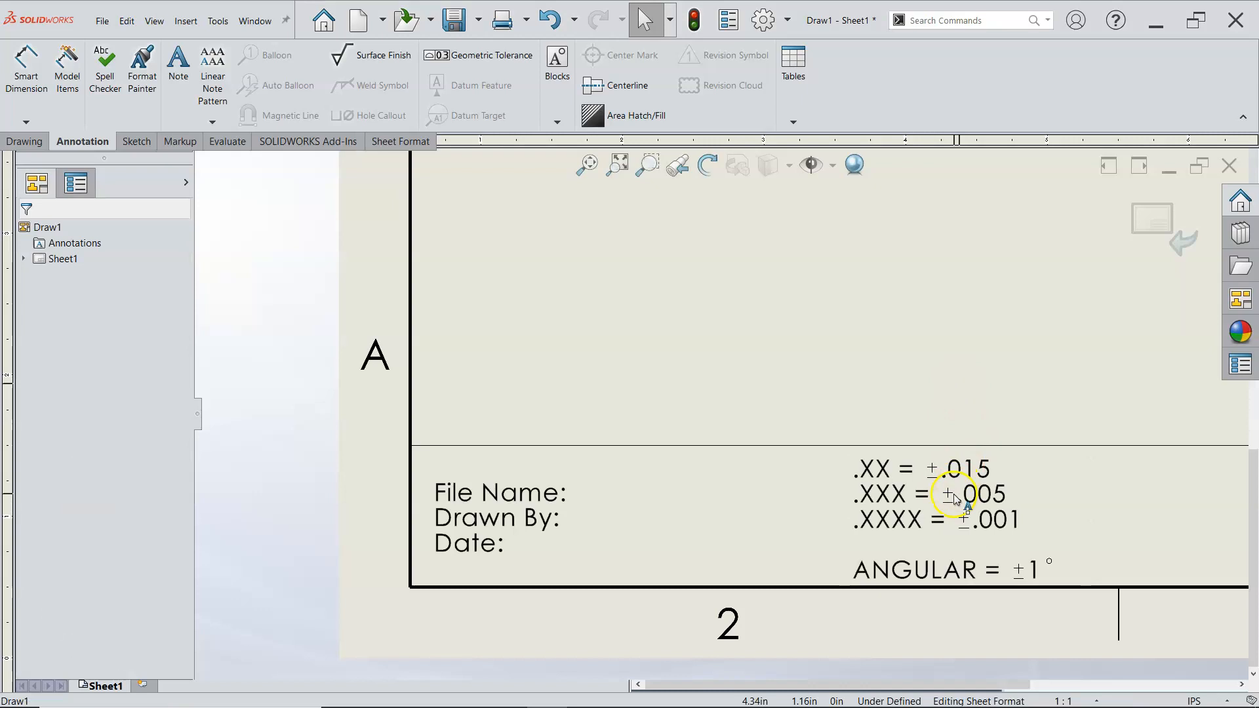
double_click(959, 488)
left_click(927, 388)
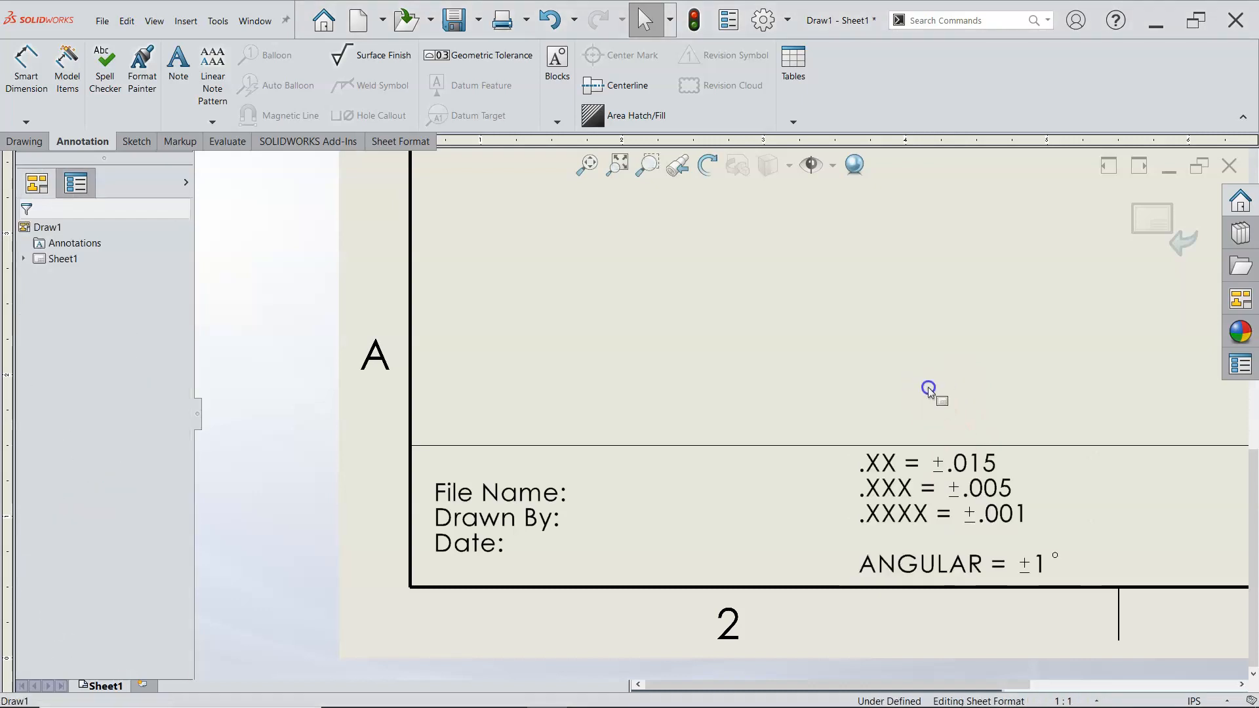
left_click(969, 501)
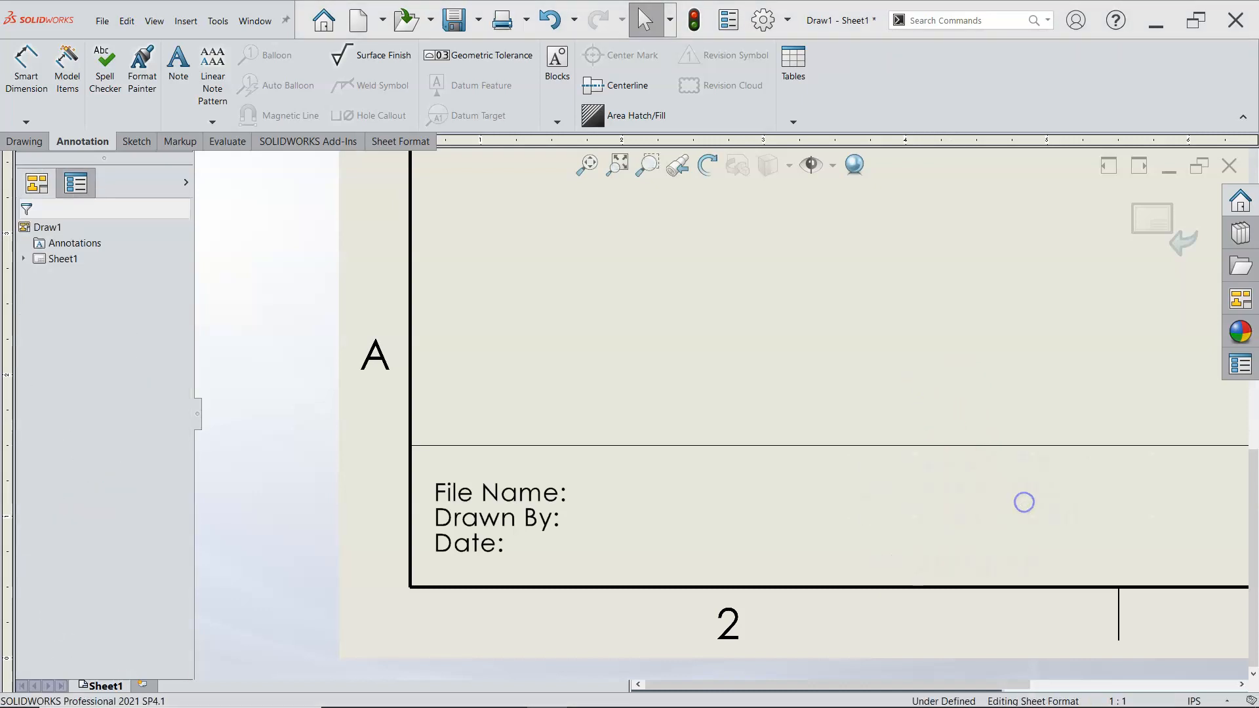
left_click(982, 373)
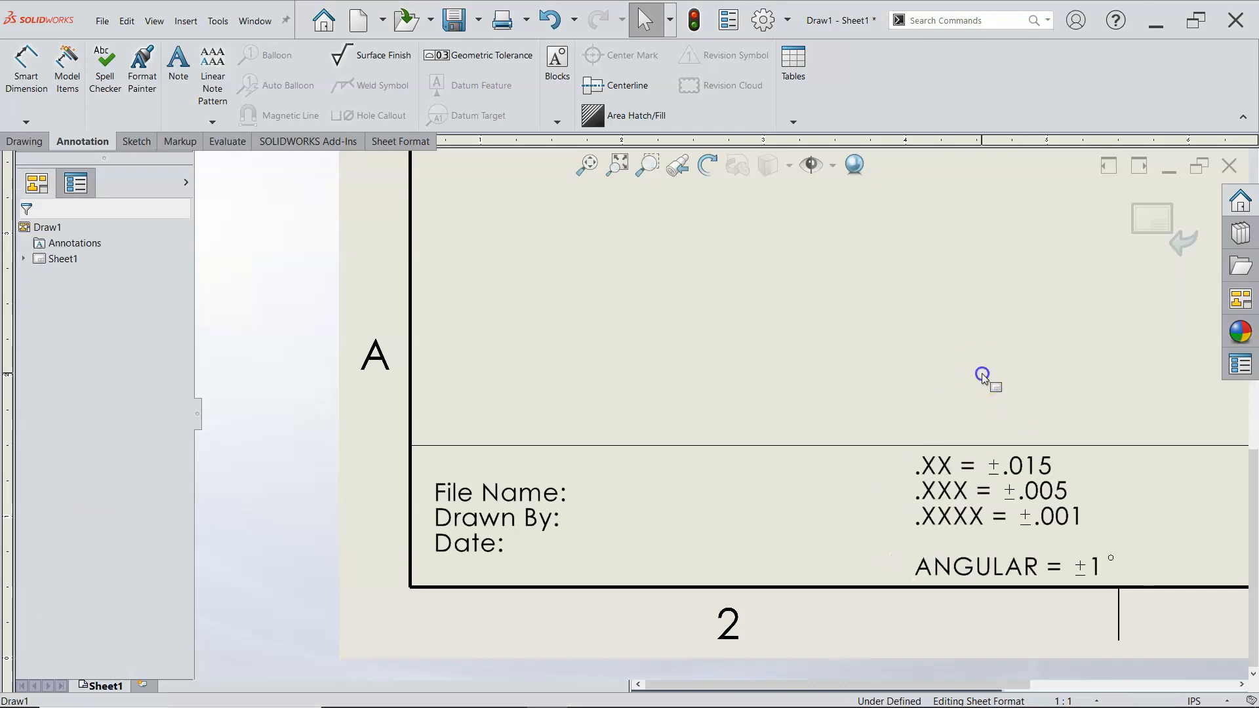
Step: Move the File Name, Drawn By and Date note up to line up with the first lines of the tolerance note
left_click(588, 482)
left_click(498, 485)
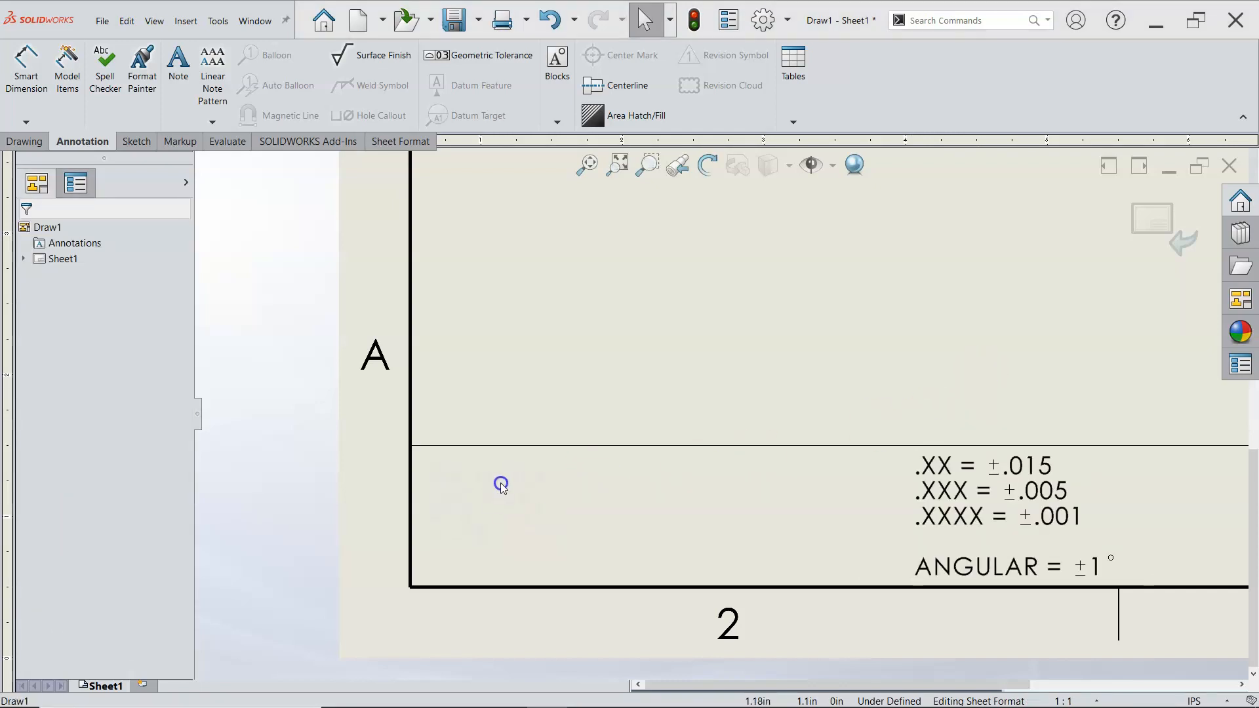
left_click(599, 394)
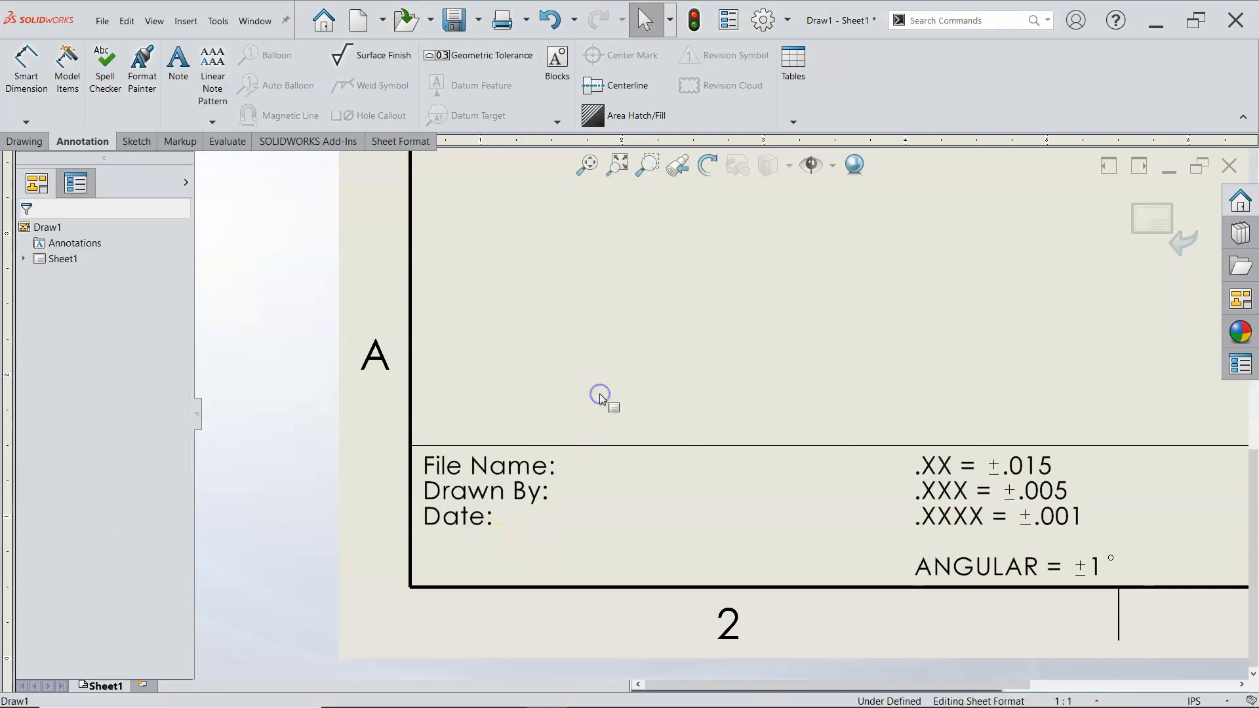
Step: Delete the spare tolerance note lying below the sheet
scroll(613, 396, "up", 5)
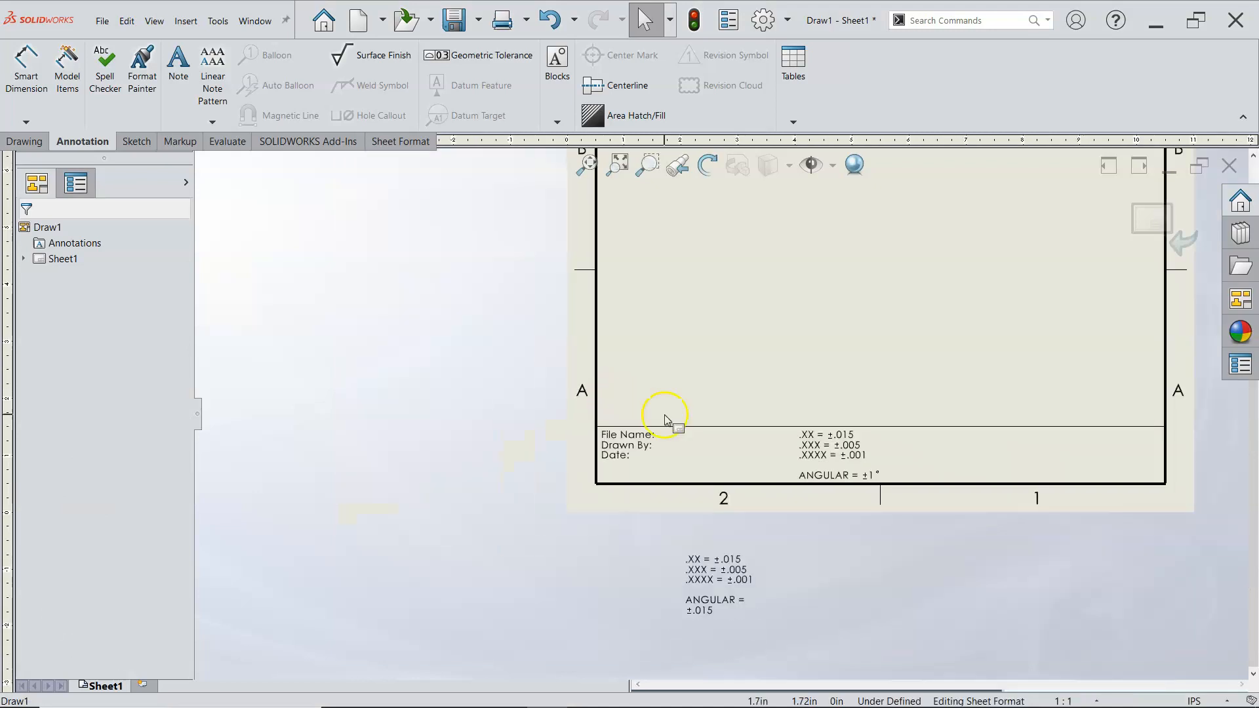
left_click(709, 584)
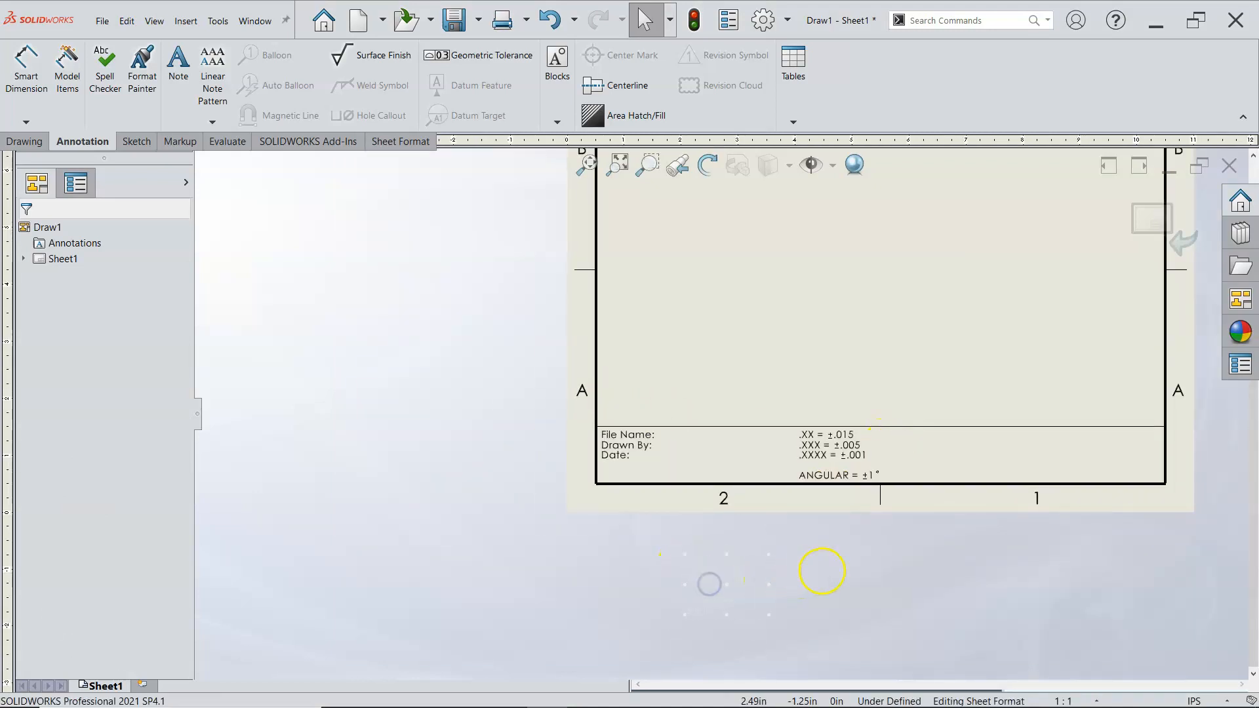
key("Delete")
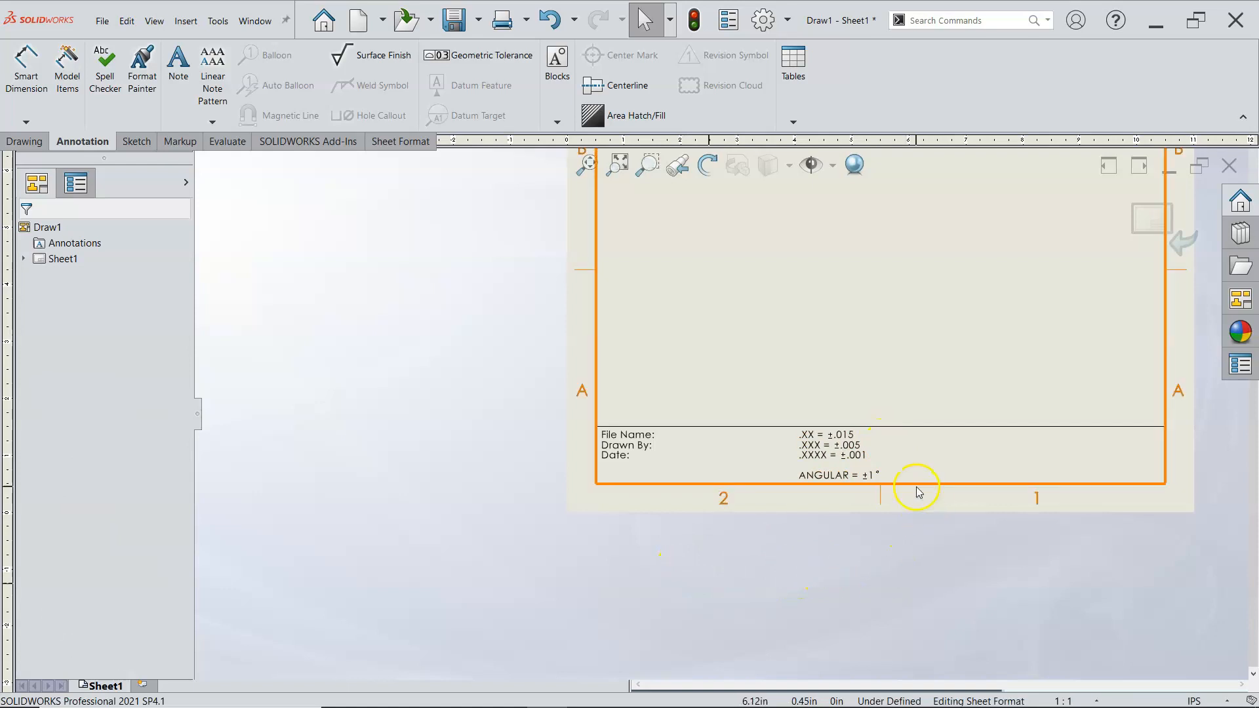
Step: Add a note beside the File Name label linked to the current document's SW-File Name property
scroll(949, 461, "down", 1)
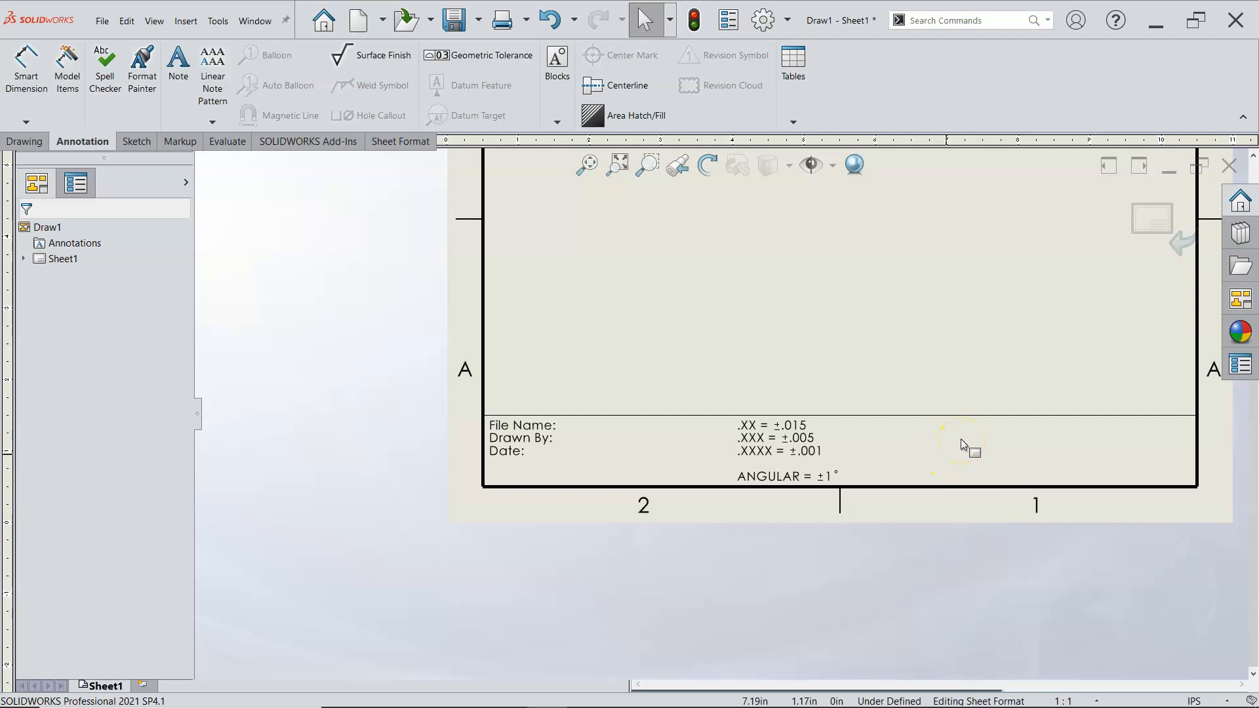
scroll(559, 435, "down", 3)
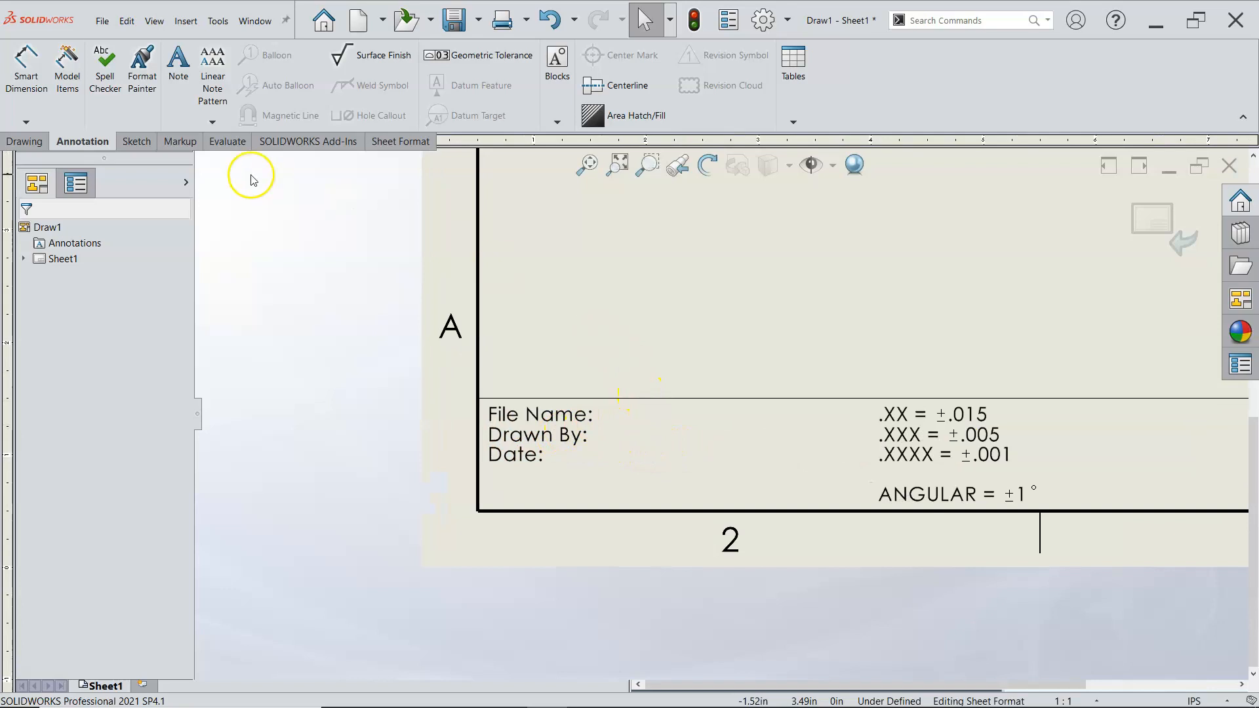
left_click(178, 73)
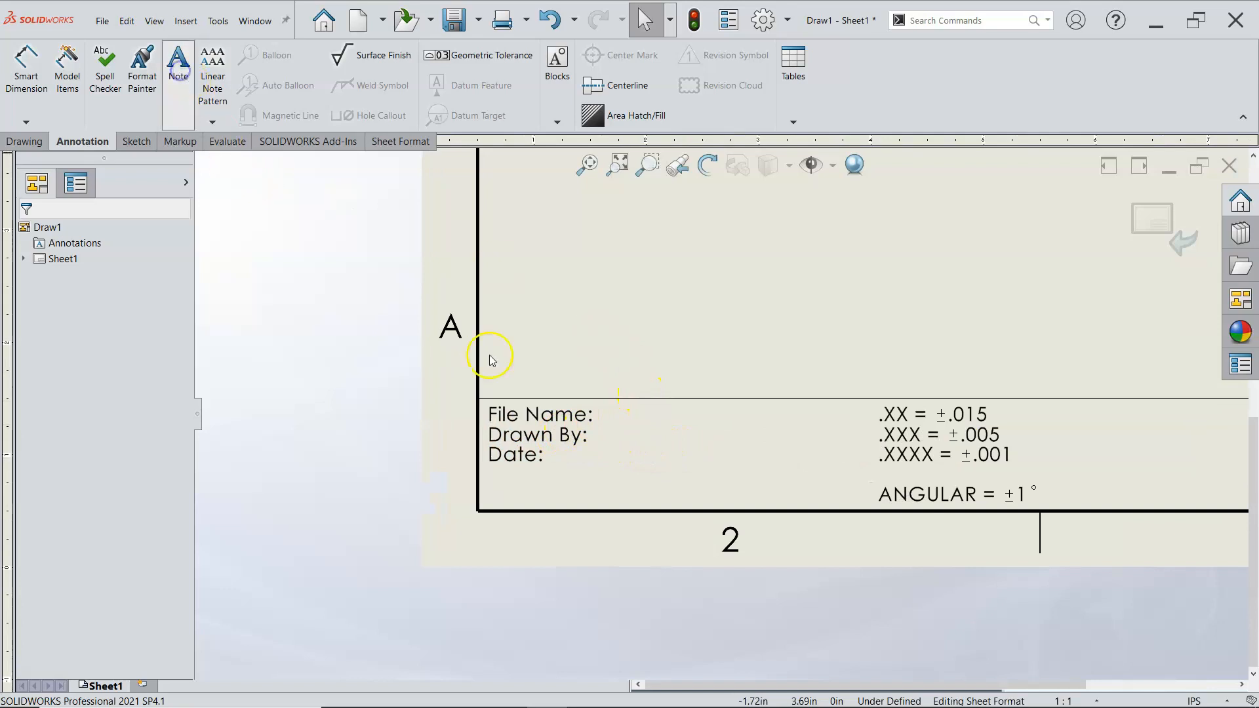
left_click(635, 417)
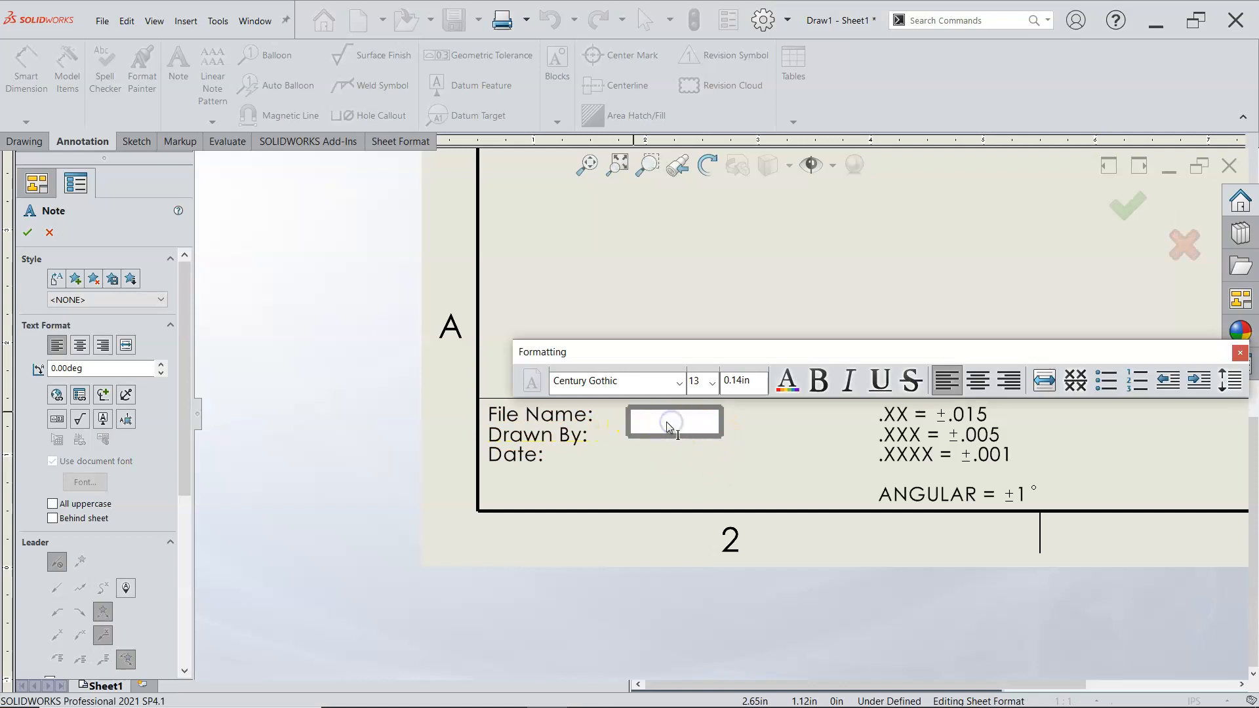
left_click(79, 396)
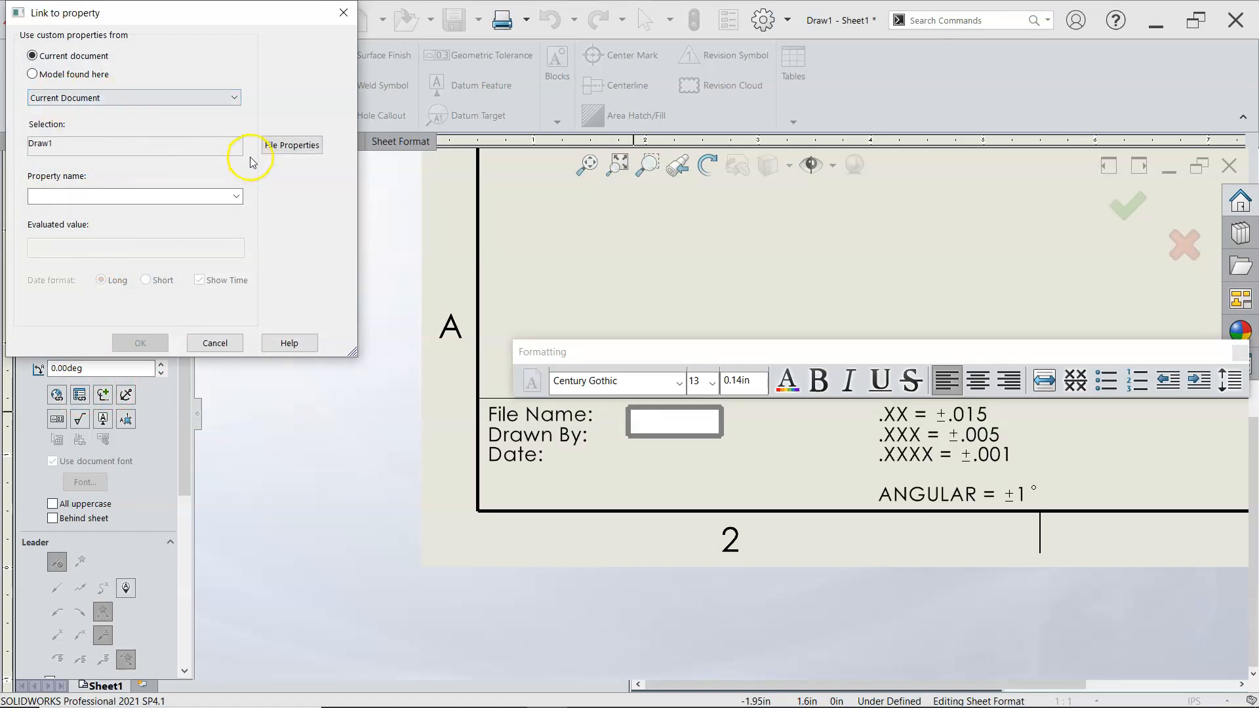
left_click(235, 196)
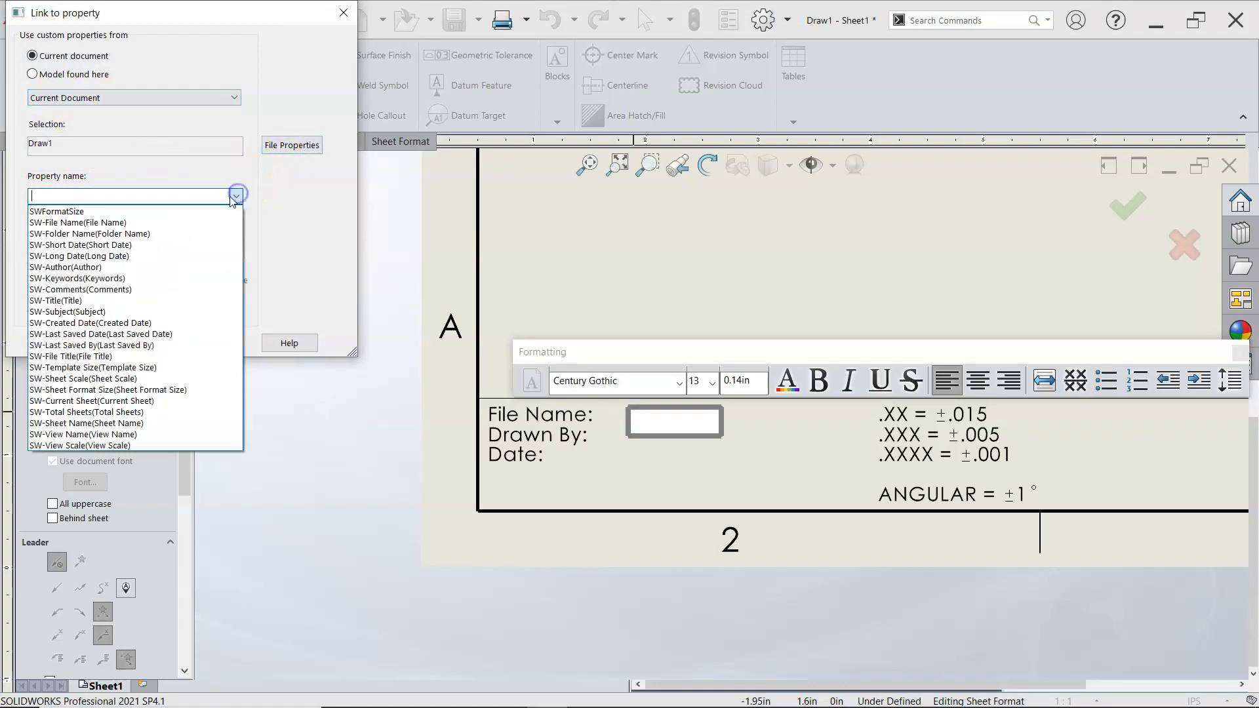
left_click(114, 222)
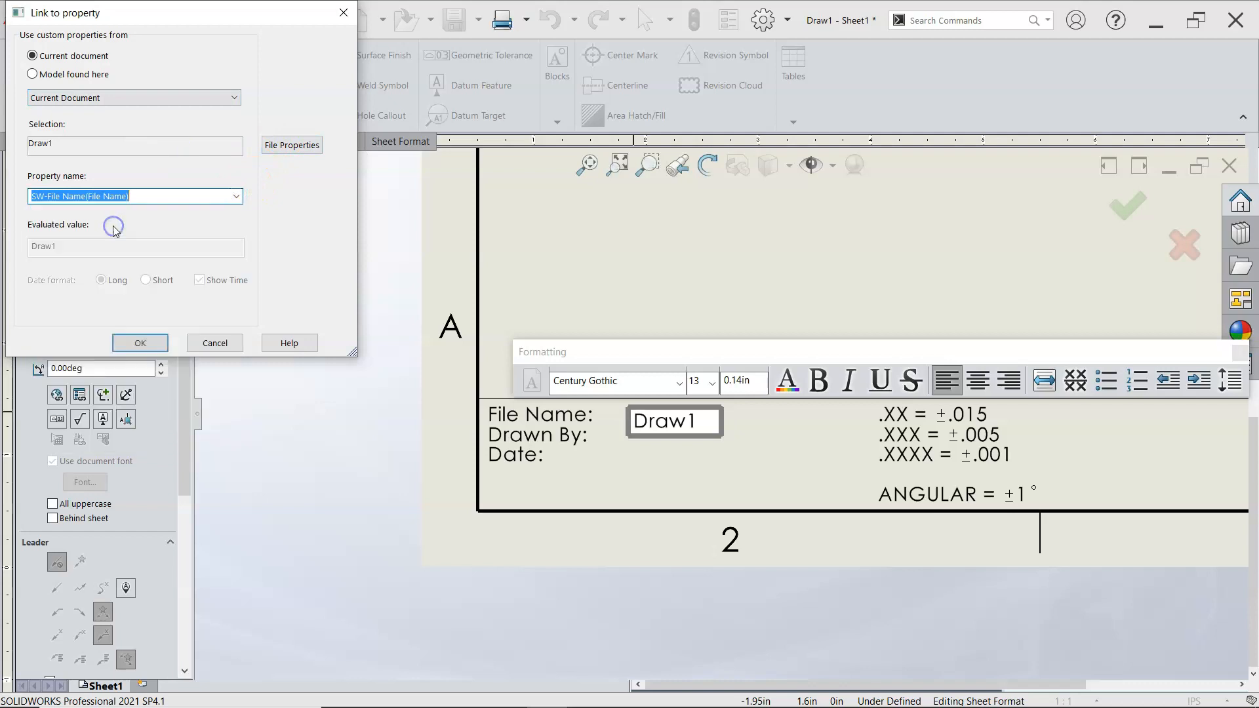
left_click(141, 342)
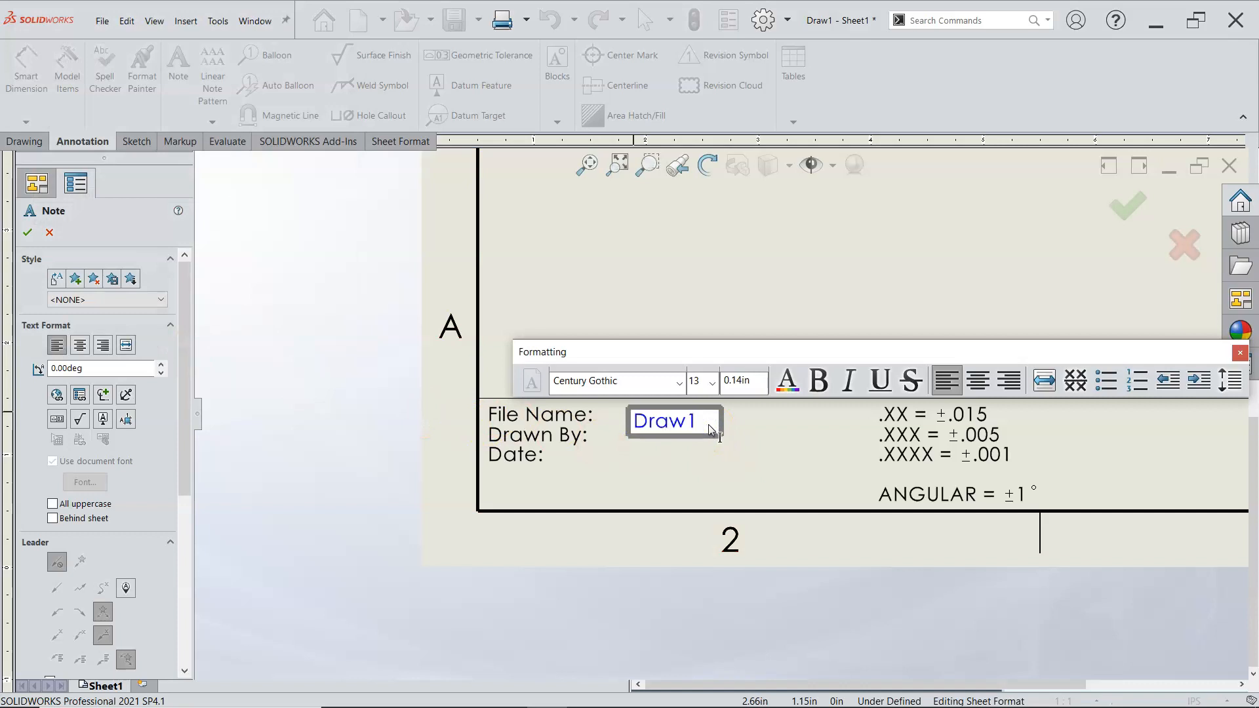
key("Return")
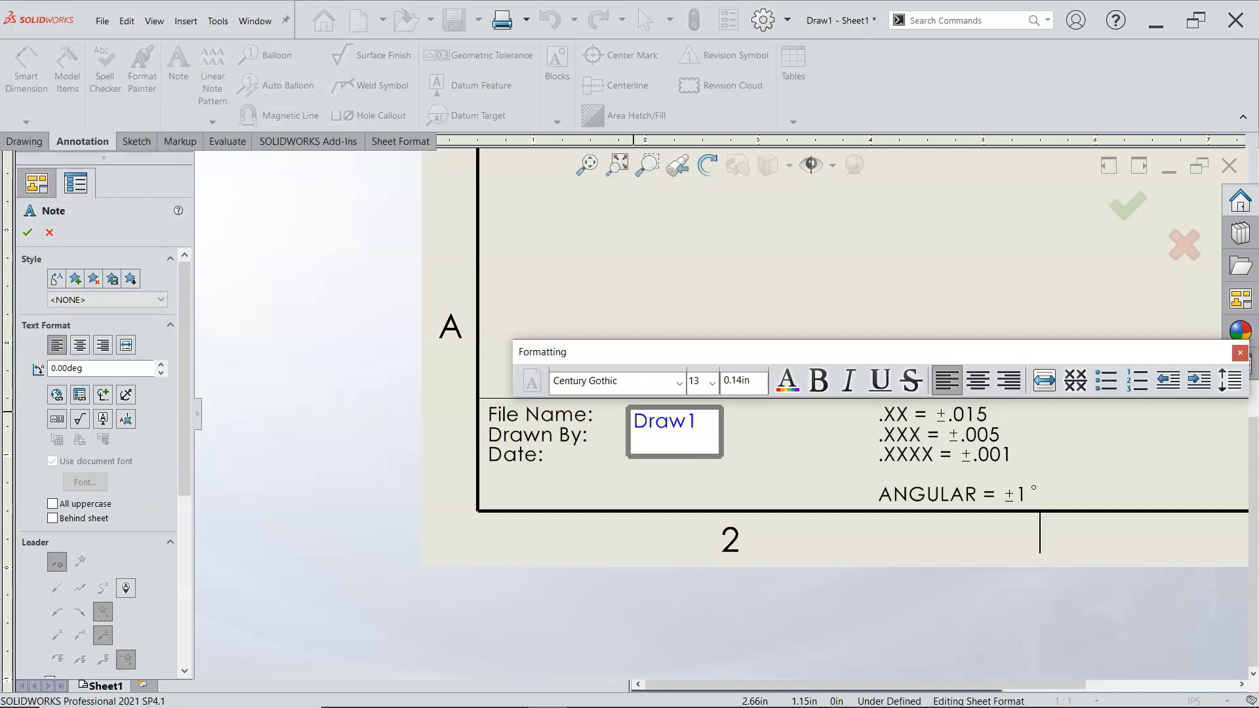
key("BackSpace")
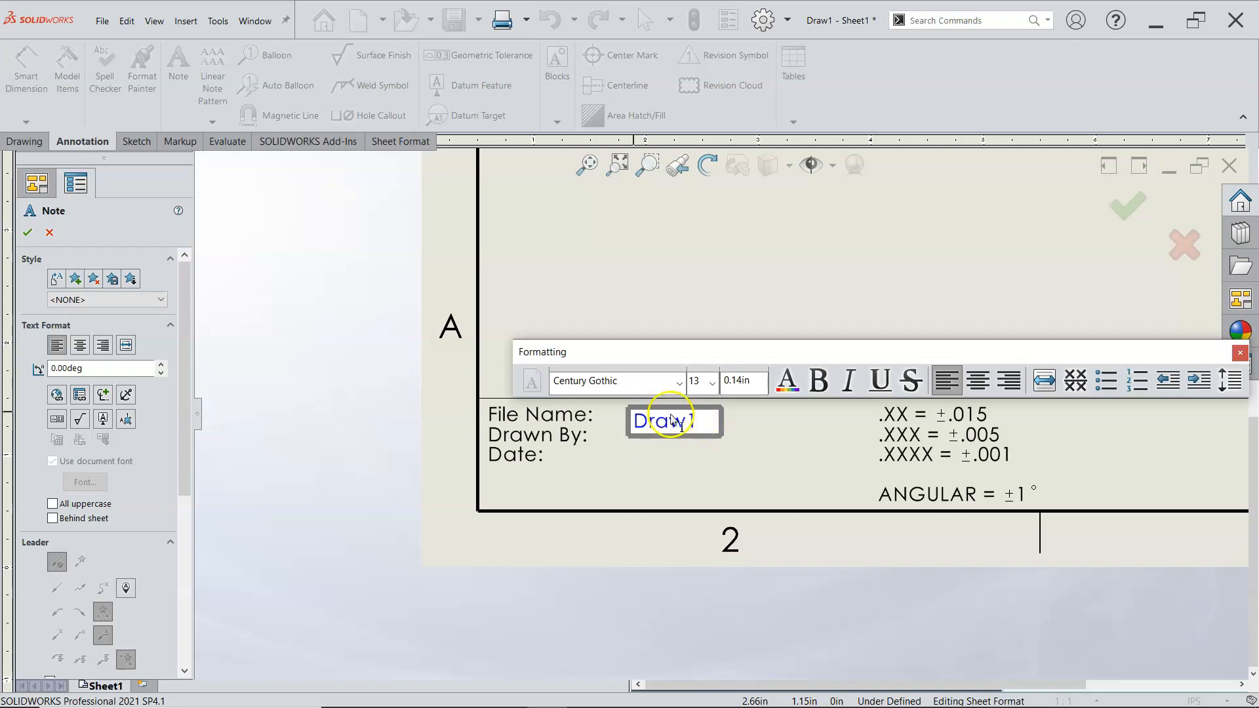
left_click(728, 457)
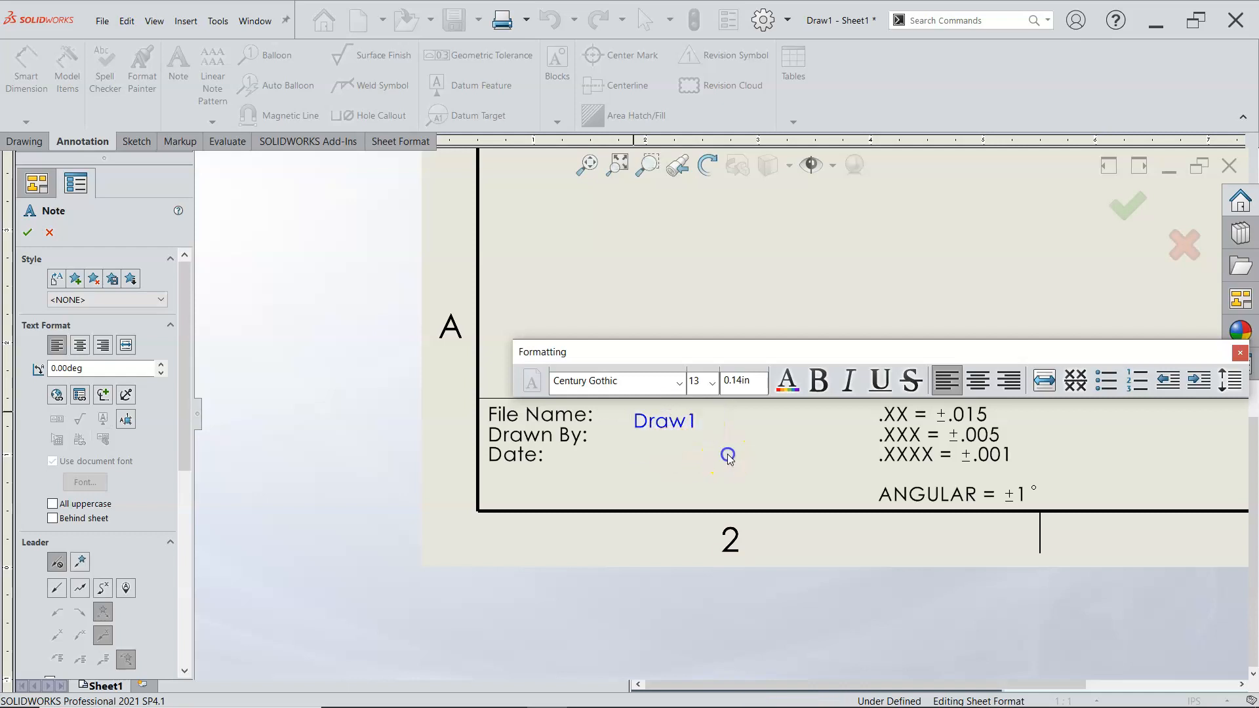
key("Escape")
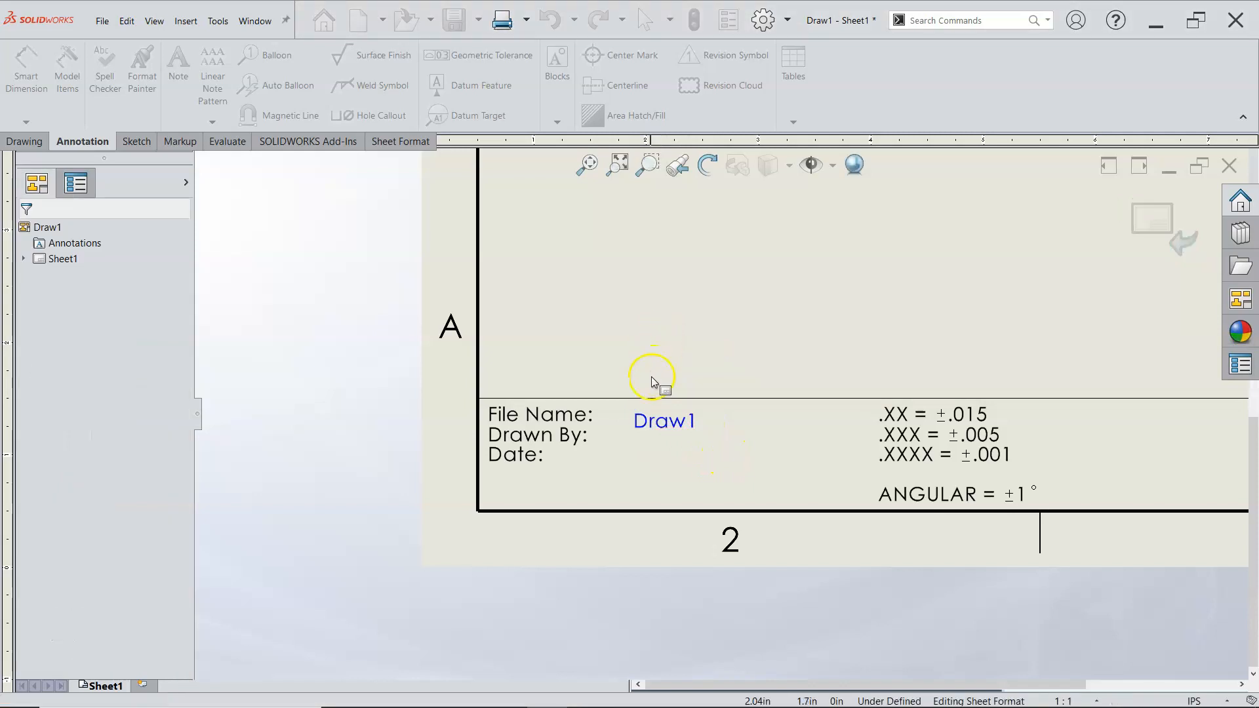
Step: Move the linked file name note up and closer to the File Name label so both share one line
left_click_drag(665, 420, 638, 411)
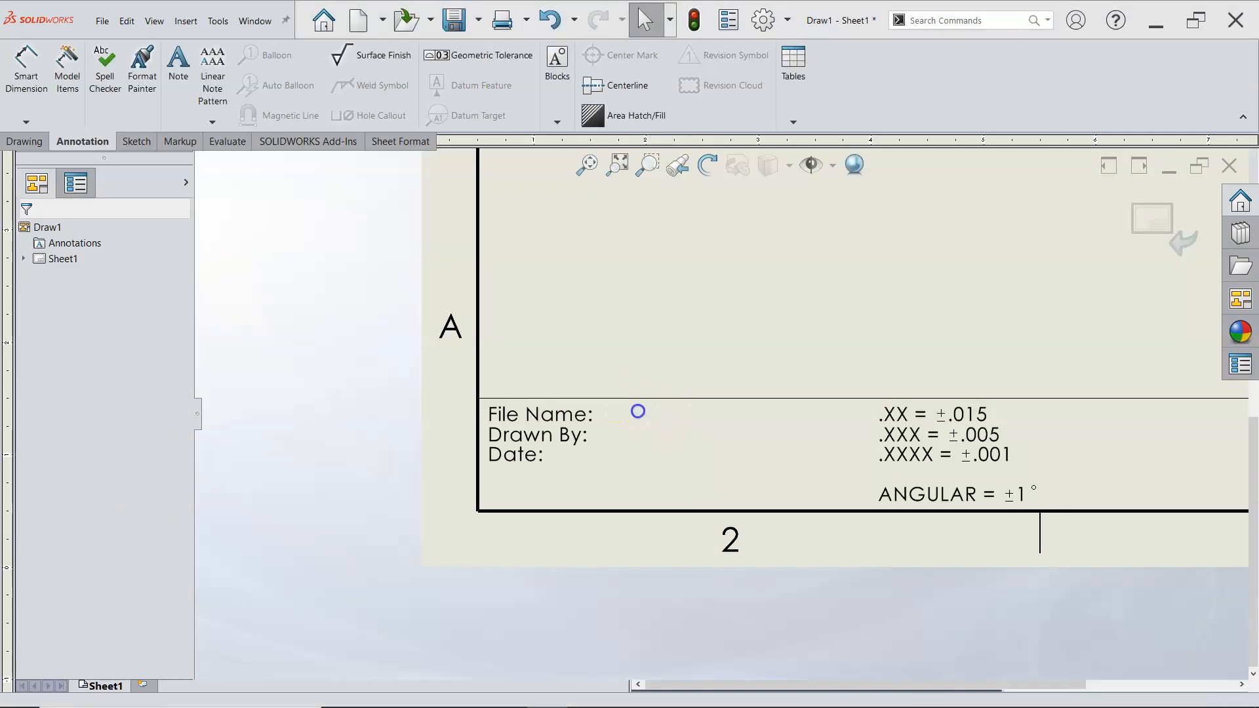
left_click(699, 356)
double_click(641, 412)
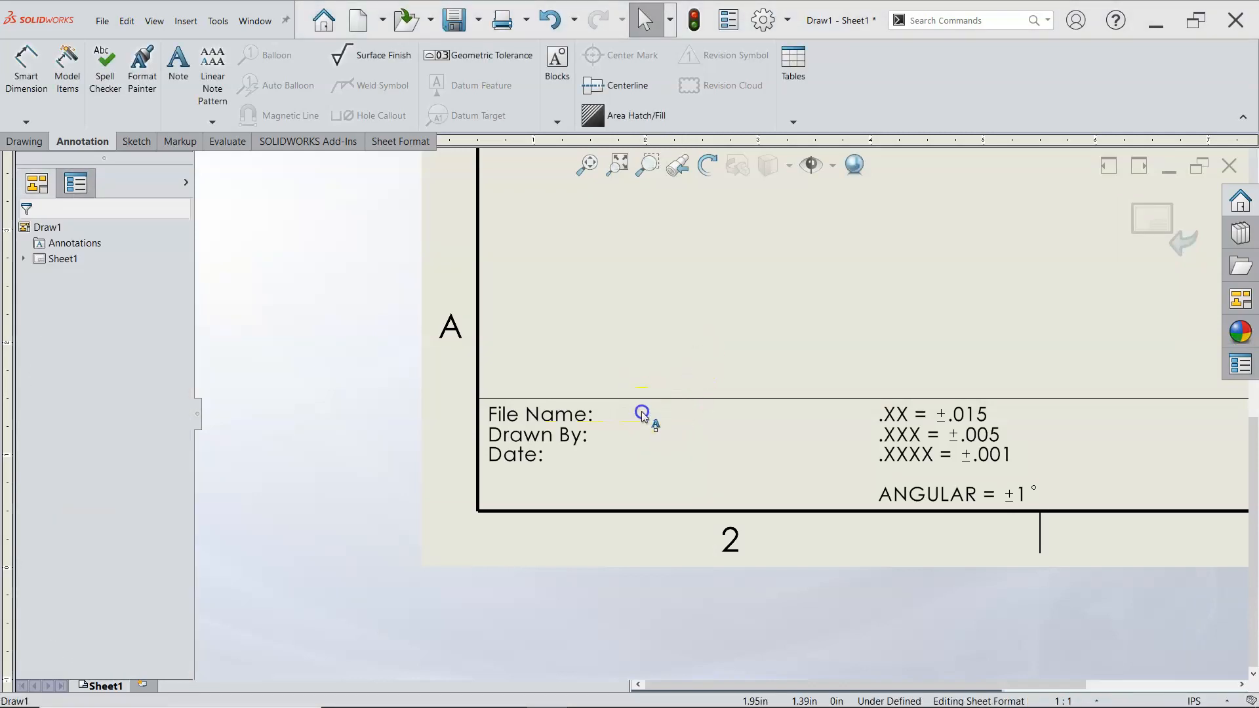
scroll(598, 425, "up", 5)
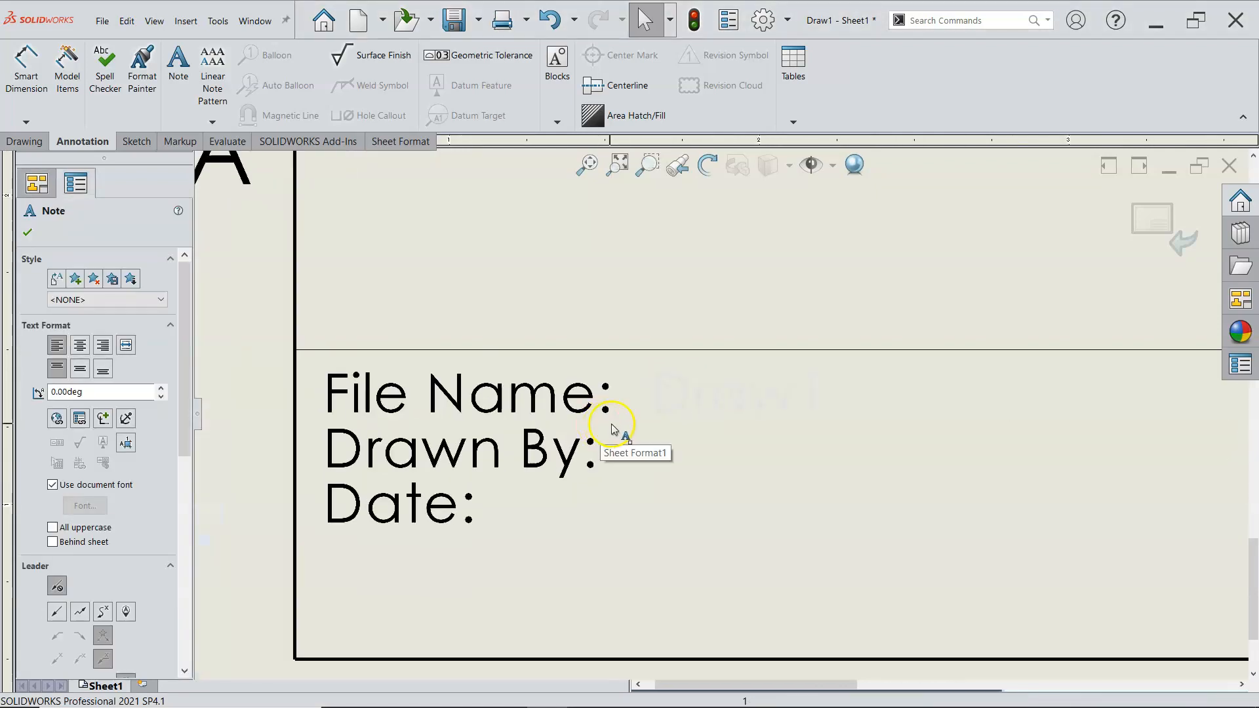
left_click(701, 329)
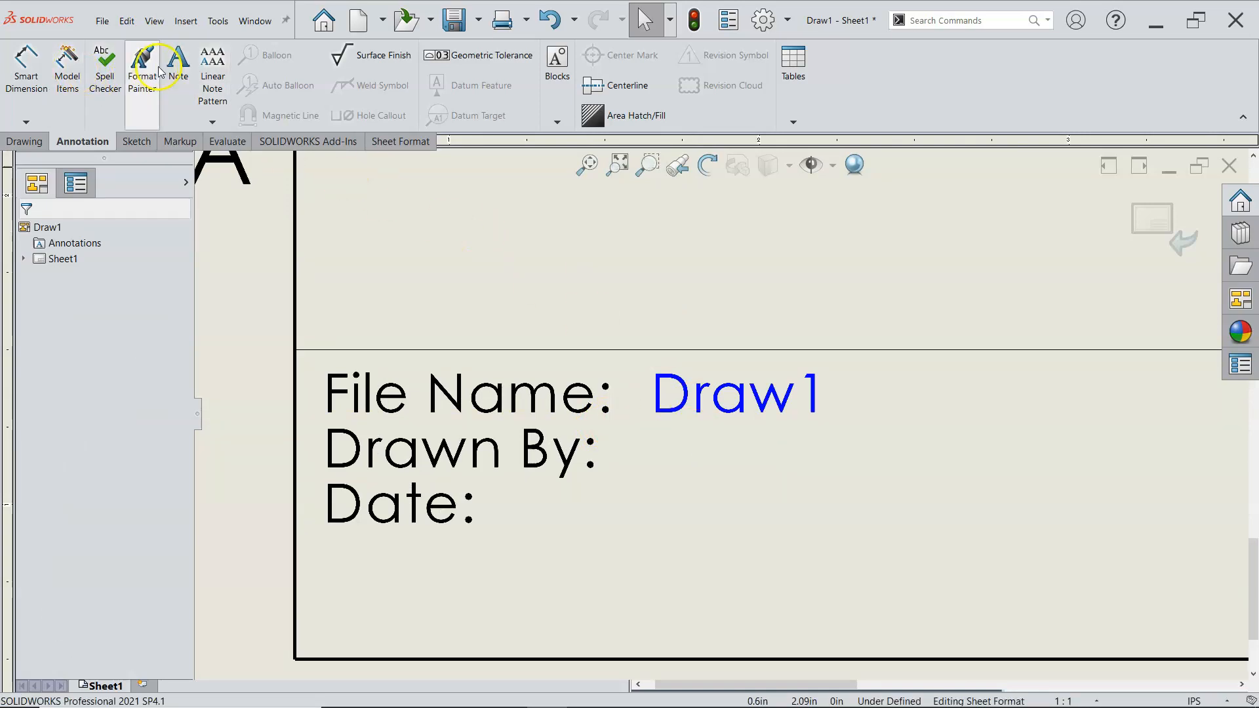
Step: Add a two-line note beside the Drawn By and Date labels with the drafter's name and the date placeholder XX/XX/XXXX
left_click(178, 60)
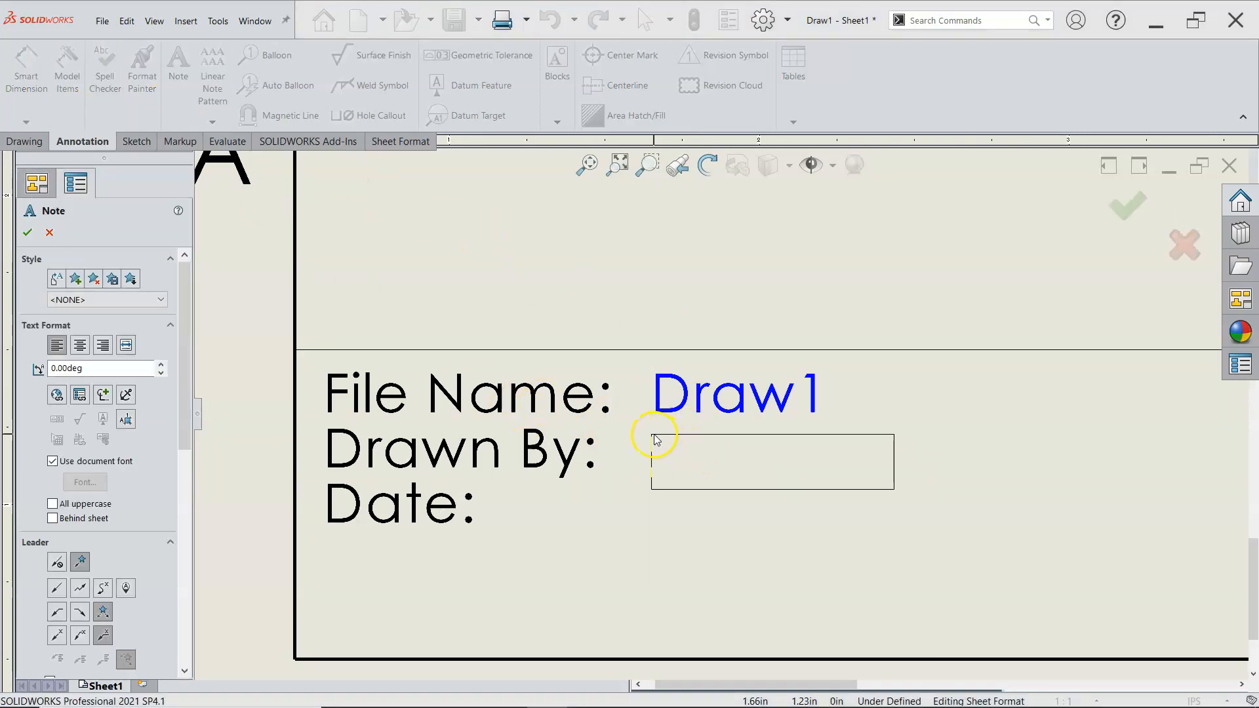
left_click(654, 436)
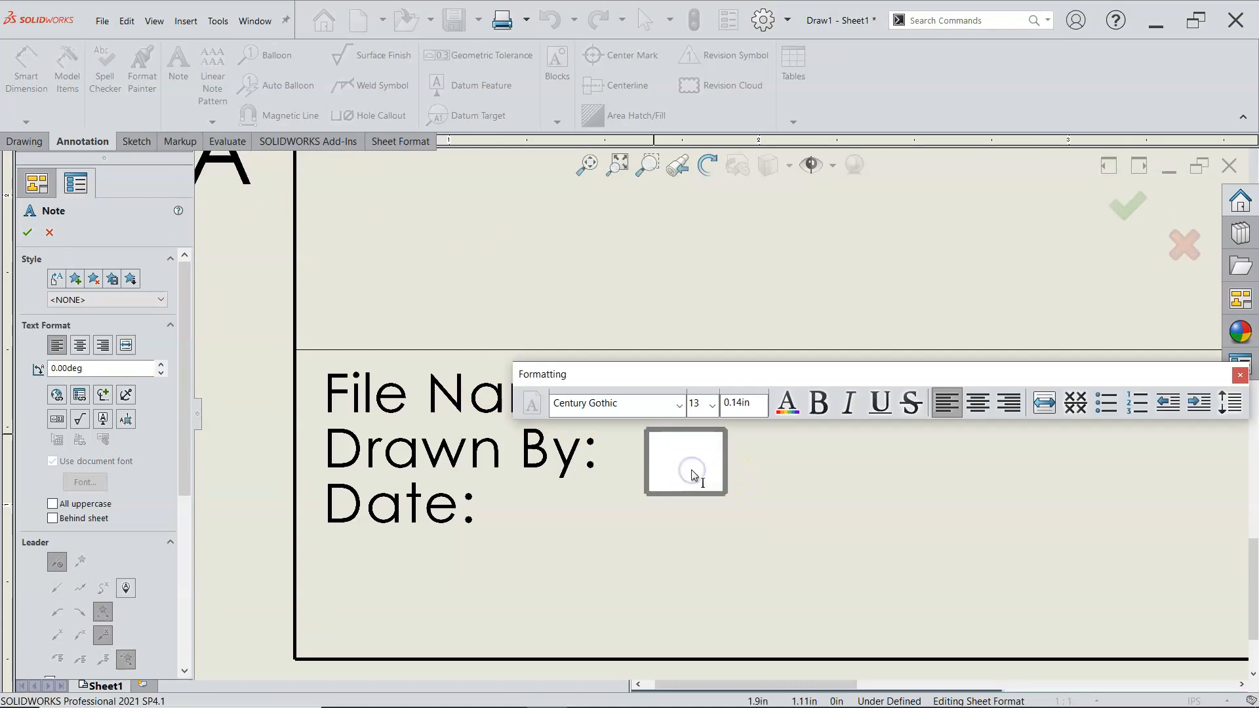
type("J")
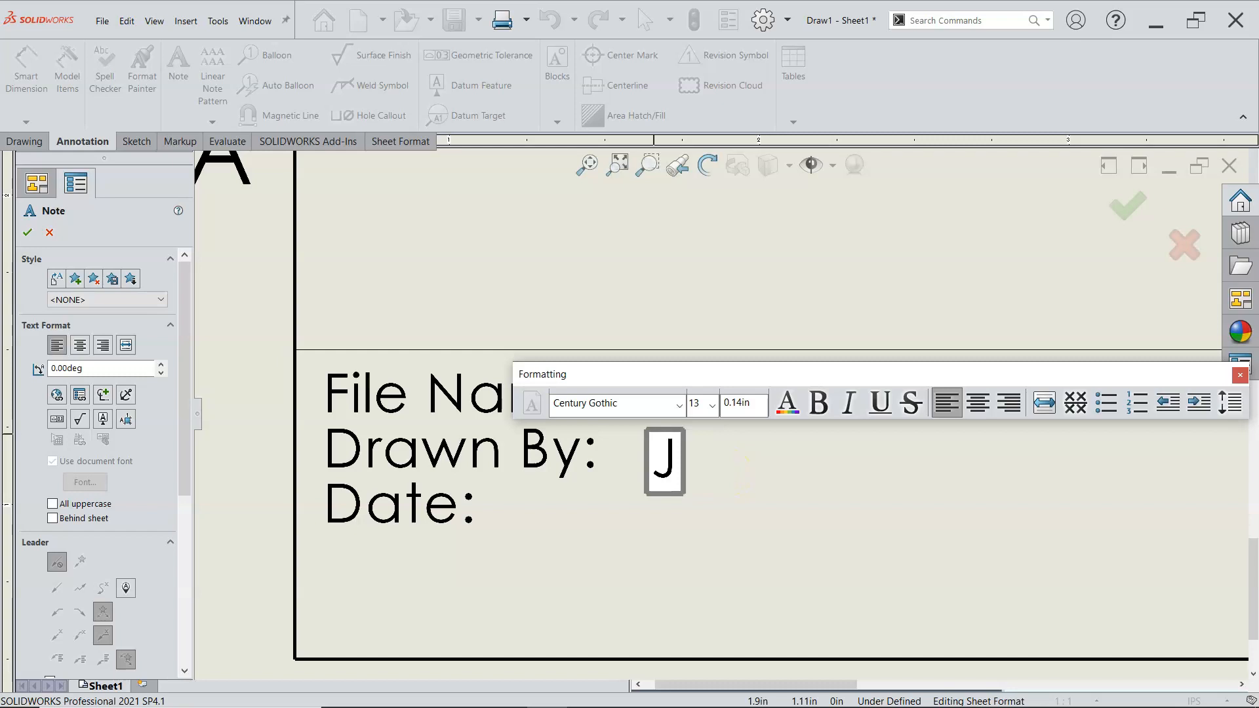
type("erry")
type("L")
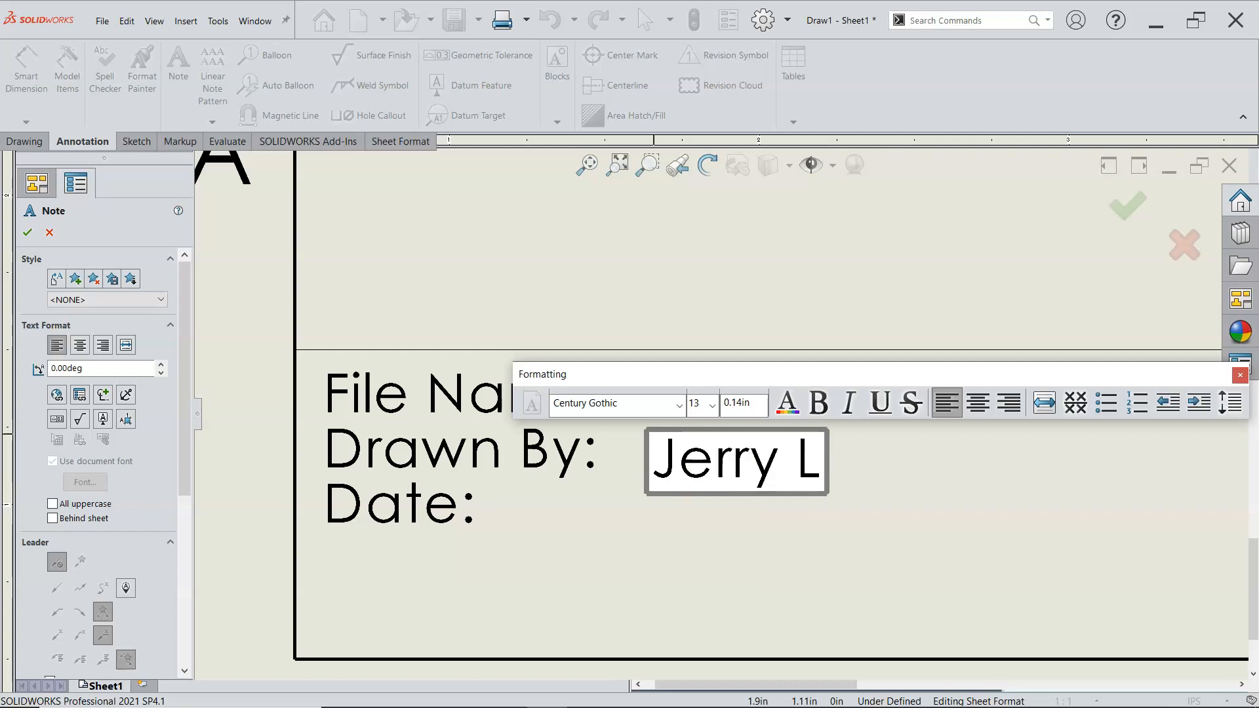
key("Return")
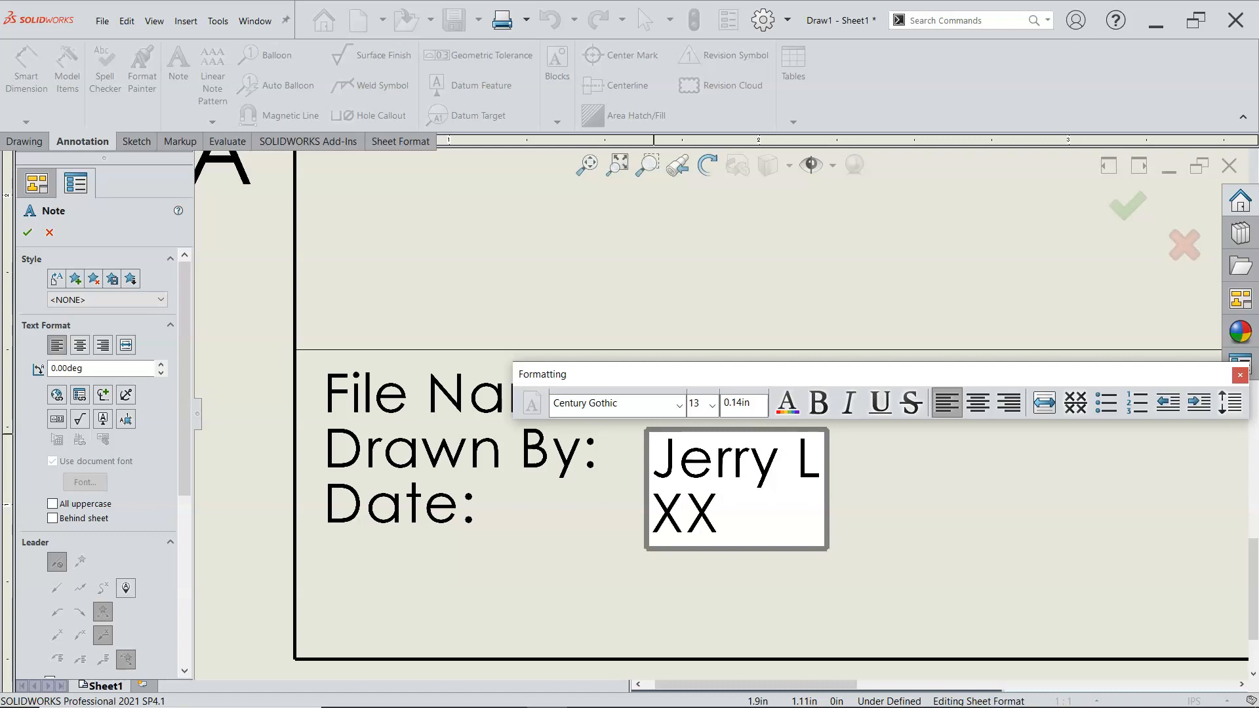
type("XX/XX/XXXX")
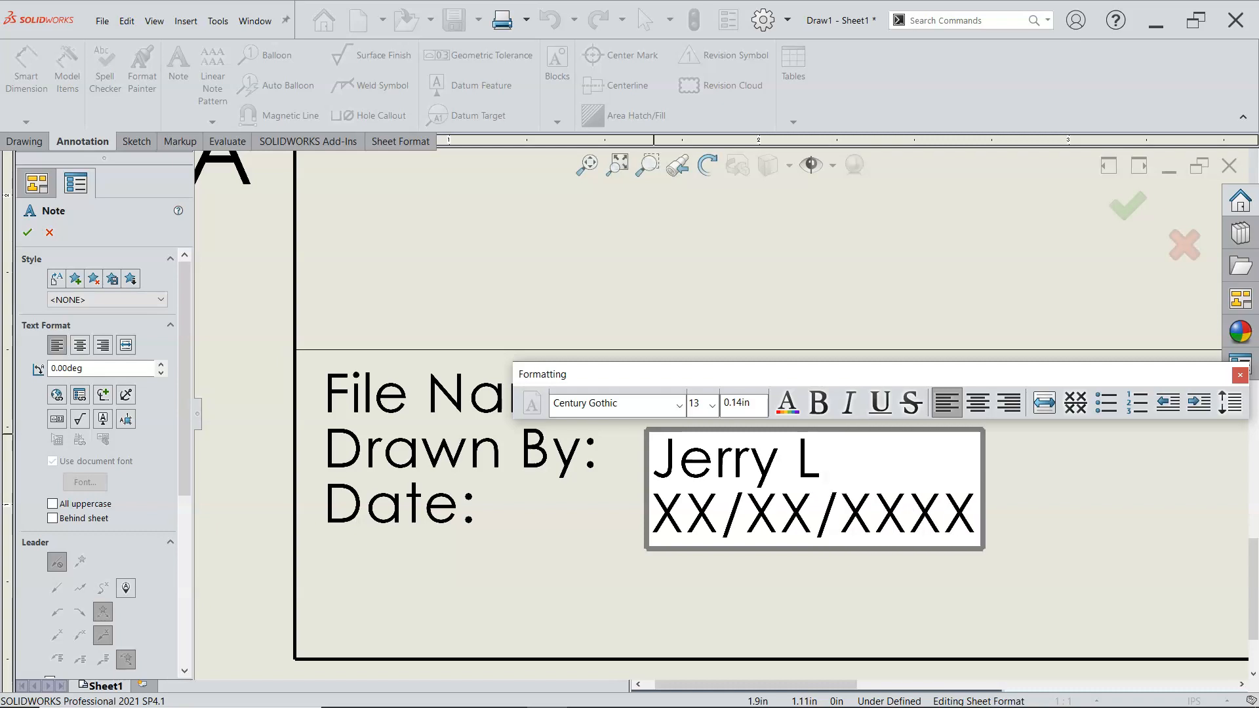
left_click(713, 317)
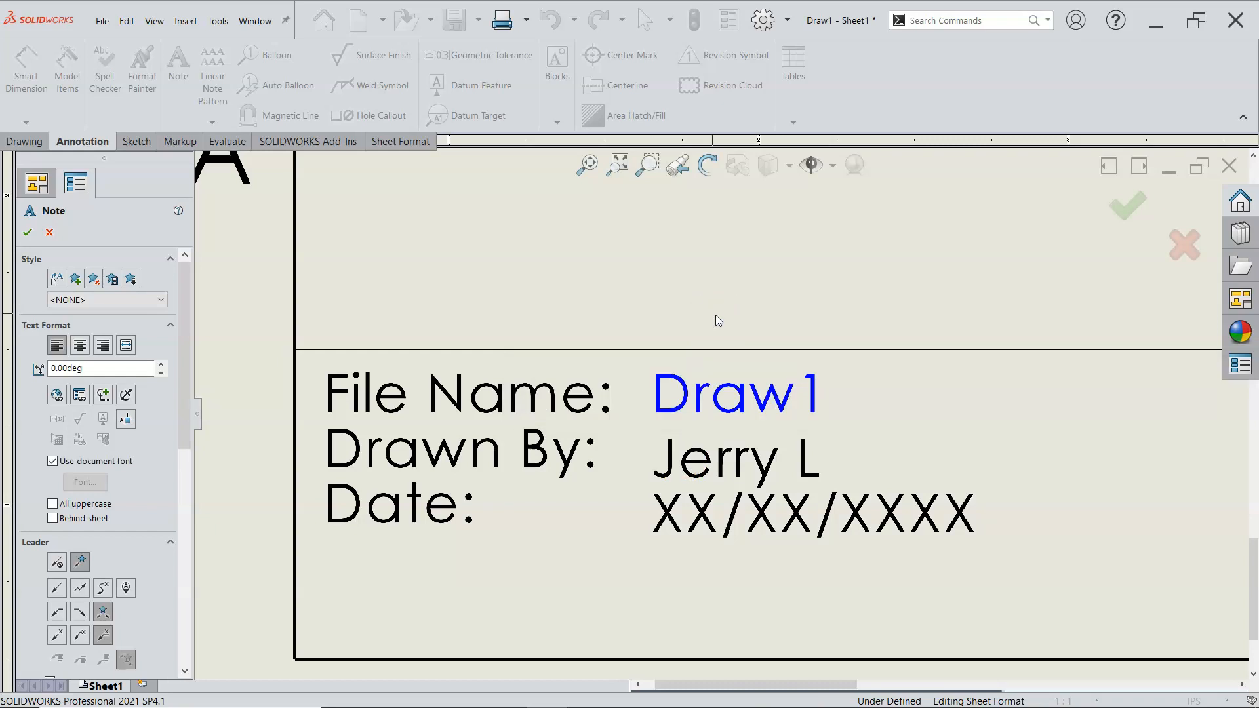
key("Escape")
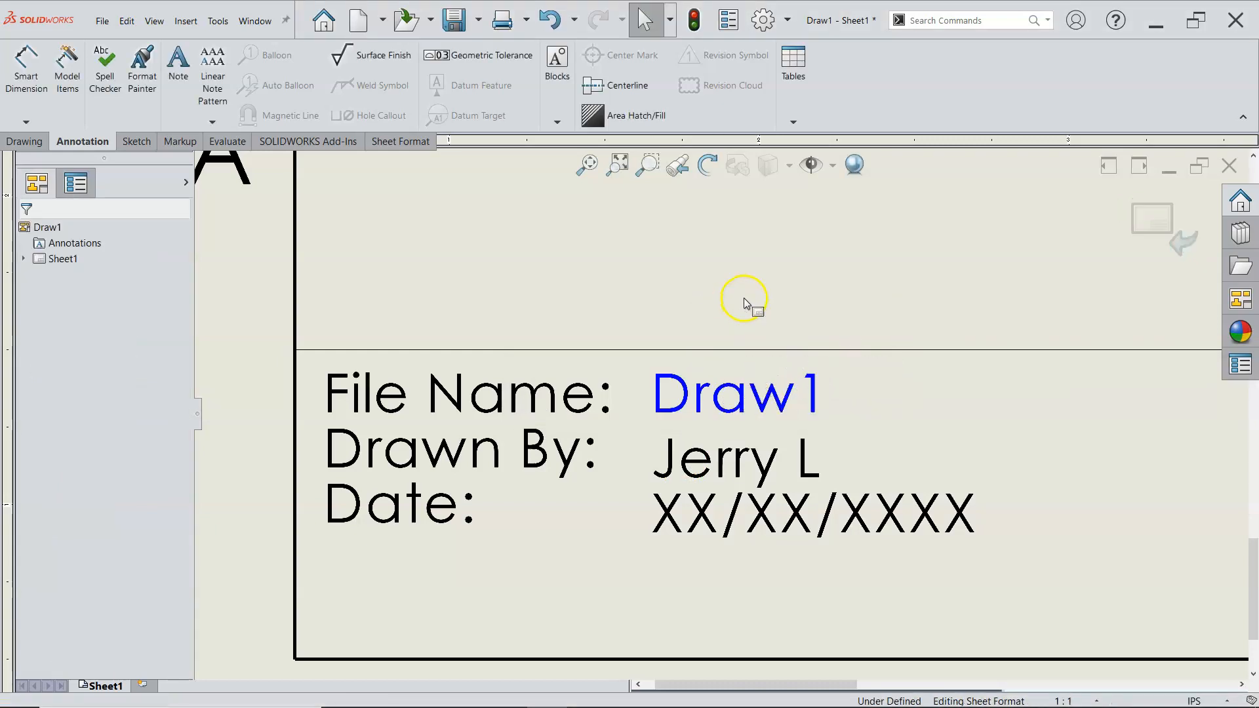
double_click(756, 454)
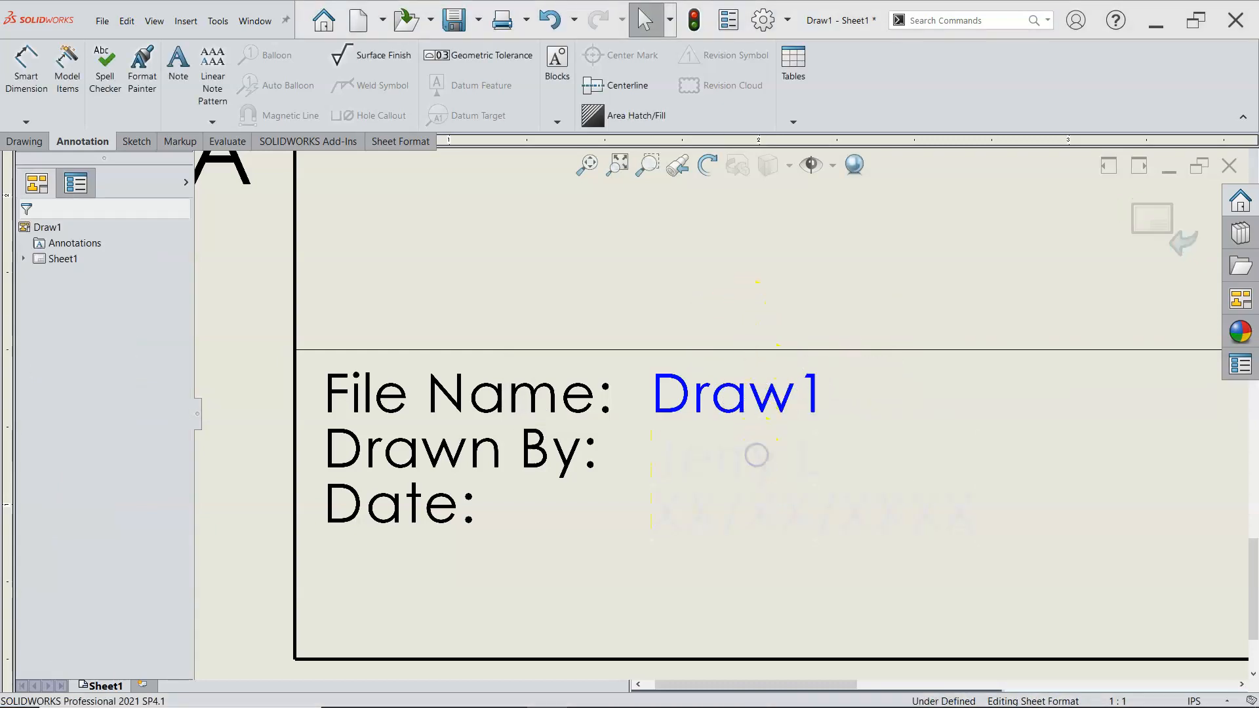
left_click(784, 295)
Step: Add a two-line note reading "Material:" and "Finish:" in the title block strip, beside the tolerance note
scroll(851, 369, "up", 7)
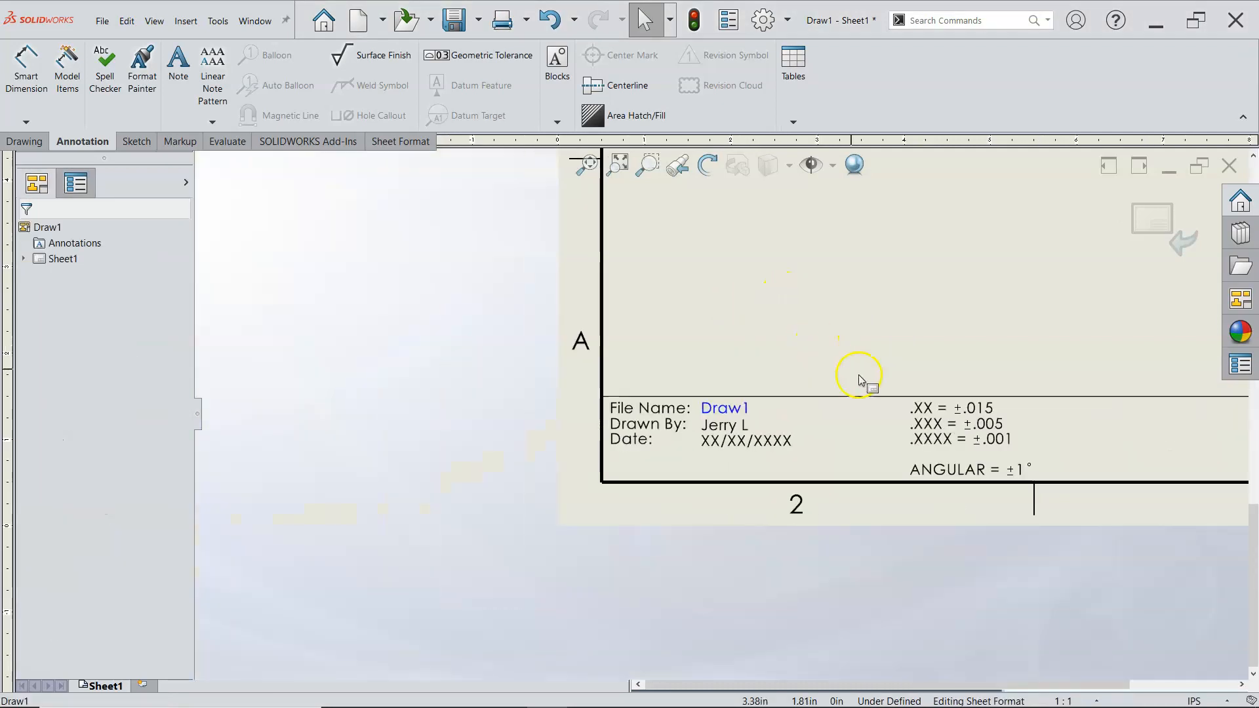
scroll(1056, 422, "up", 3)
scroll(829, 416, "down", 4)
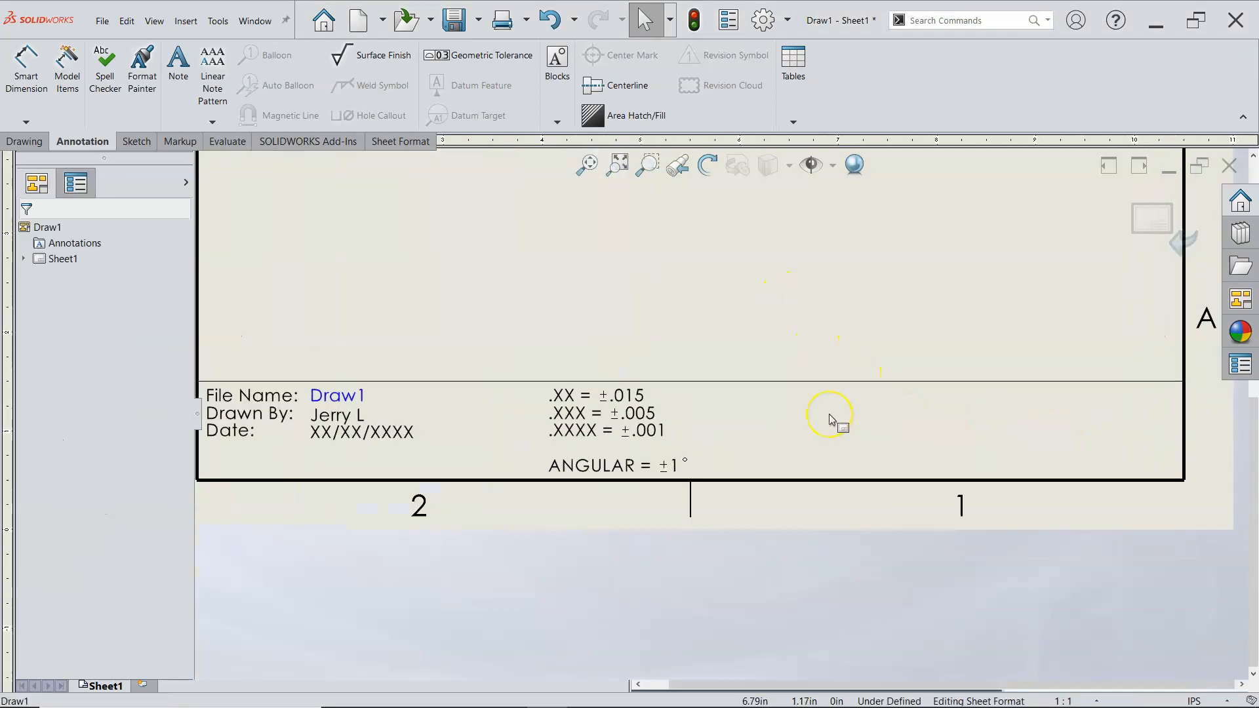
scroll(828, 414, "up", 4)
scroll(752, 411, "down", 3)
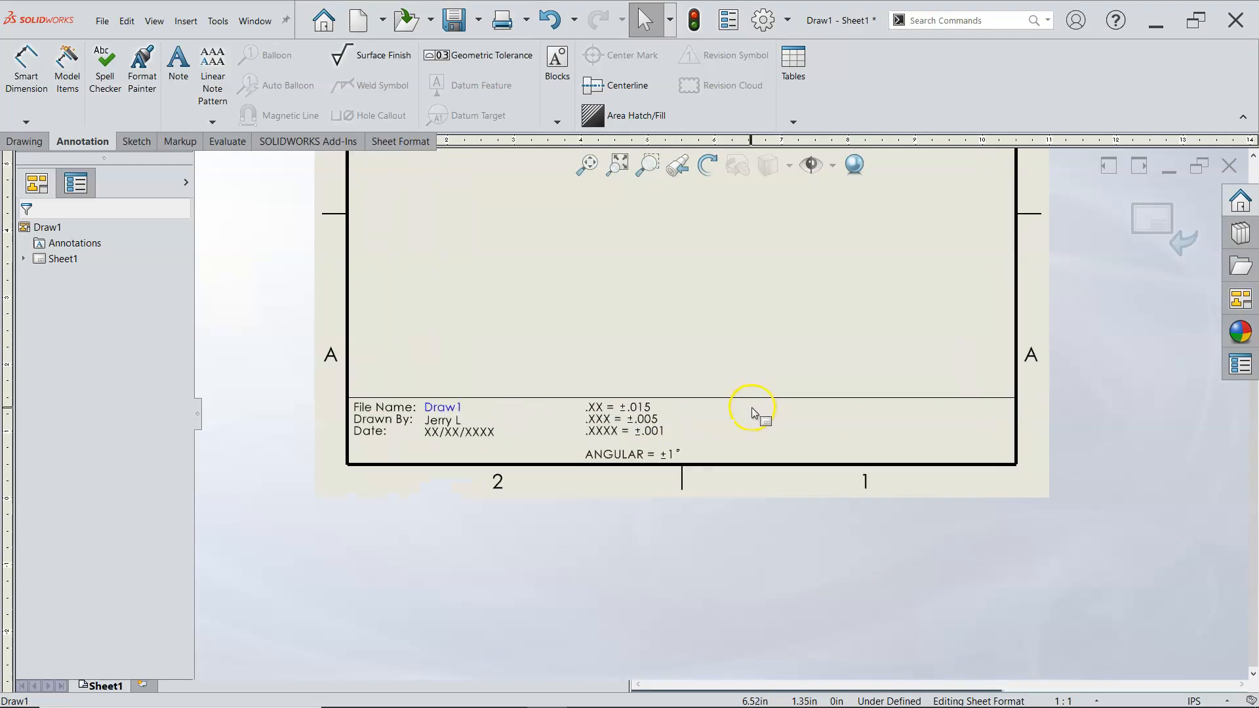
scroll(752, 411, "down", 1)
scroll(741, 415, "up", 1)
scroll(741, 414, "down", 2)
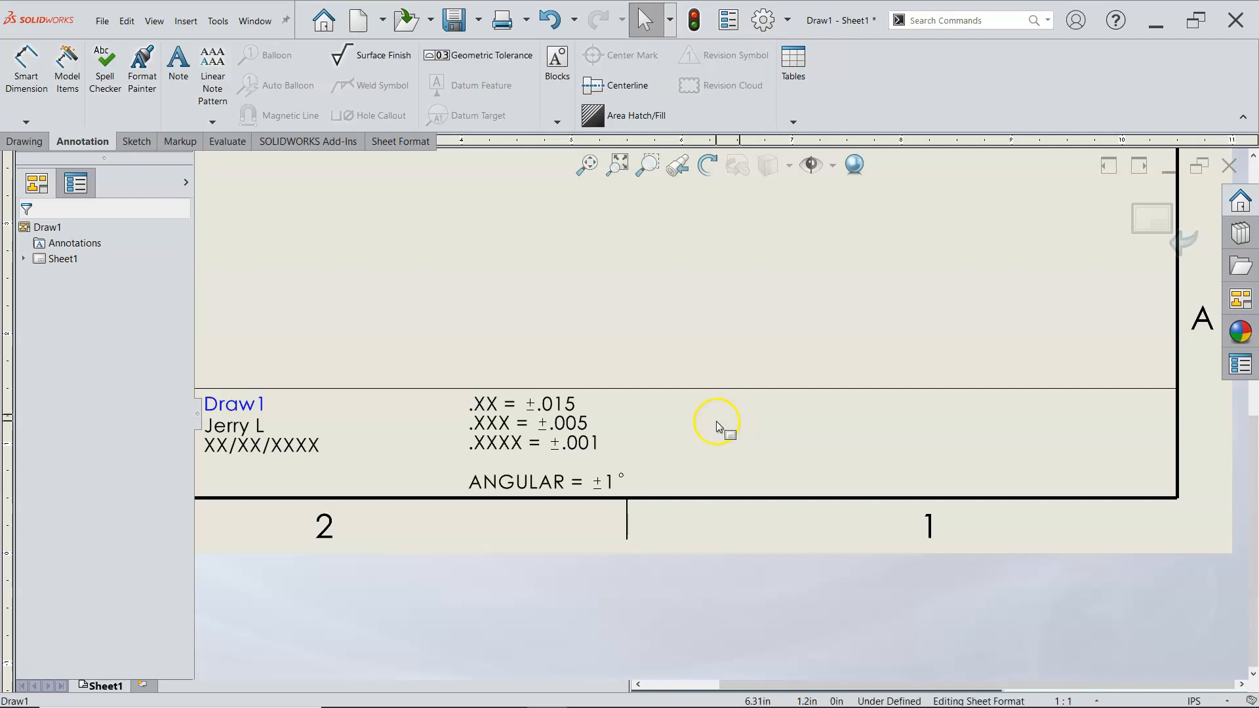
scroll(716, 420, "down", 1)
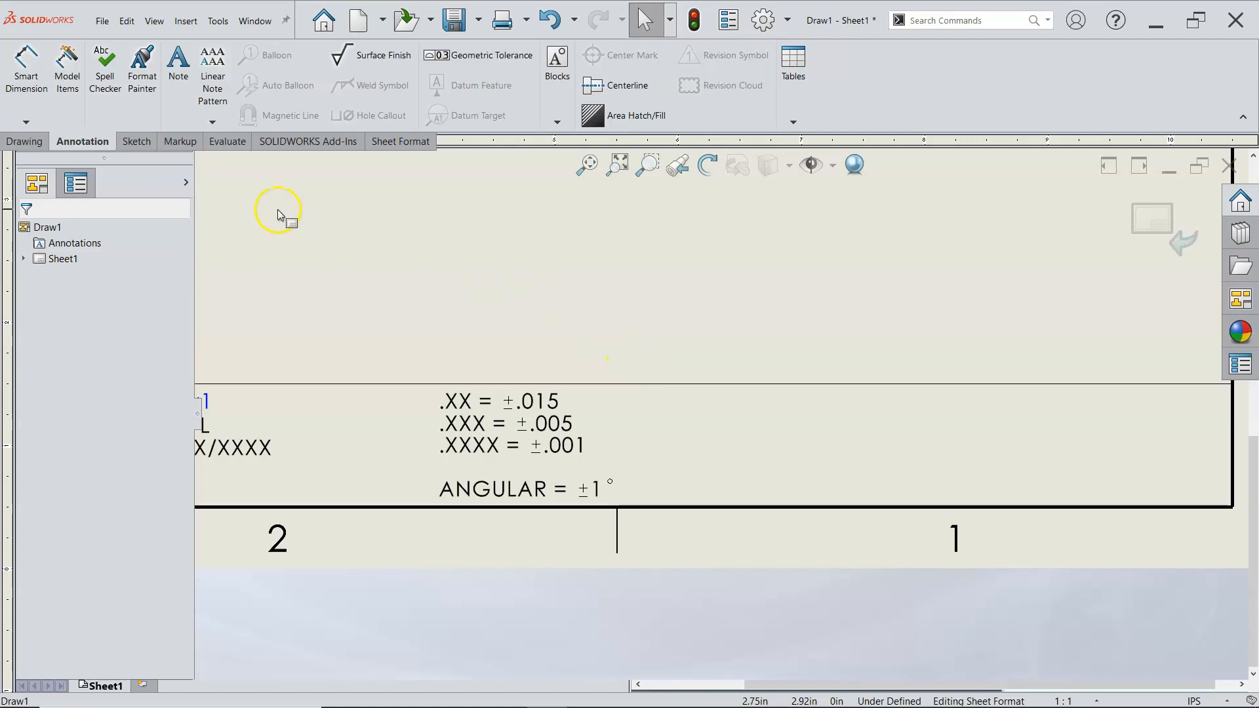
left_click(176, 78)
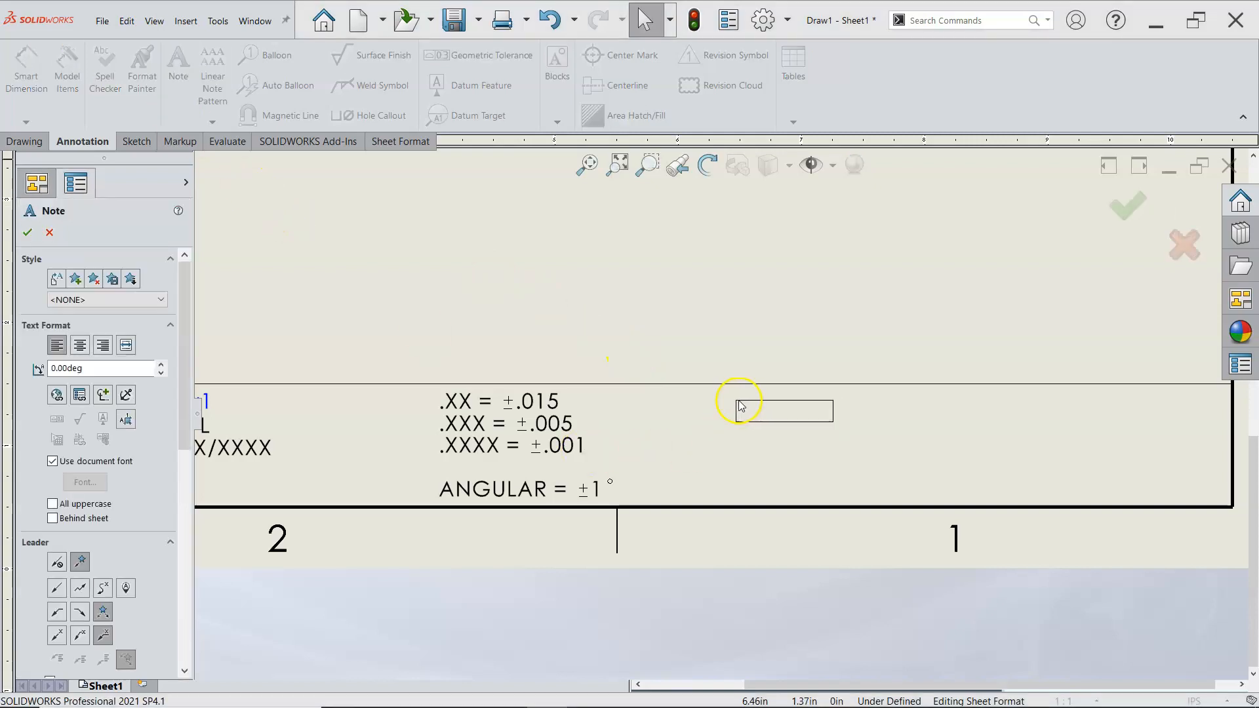
left_click(703, 398)
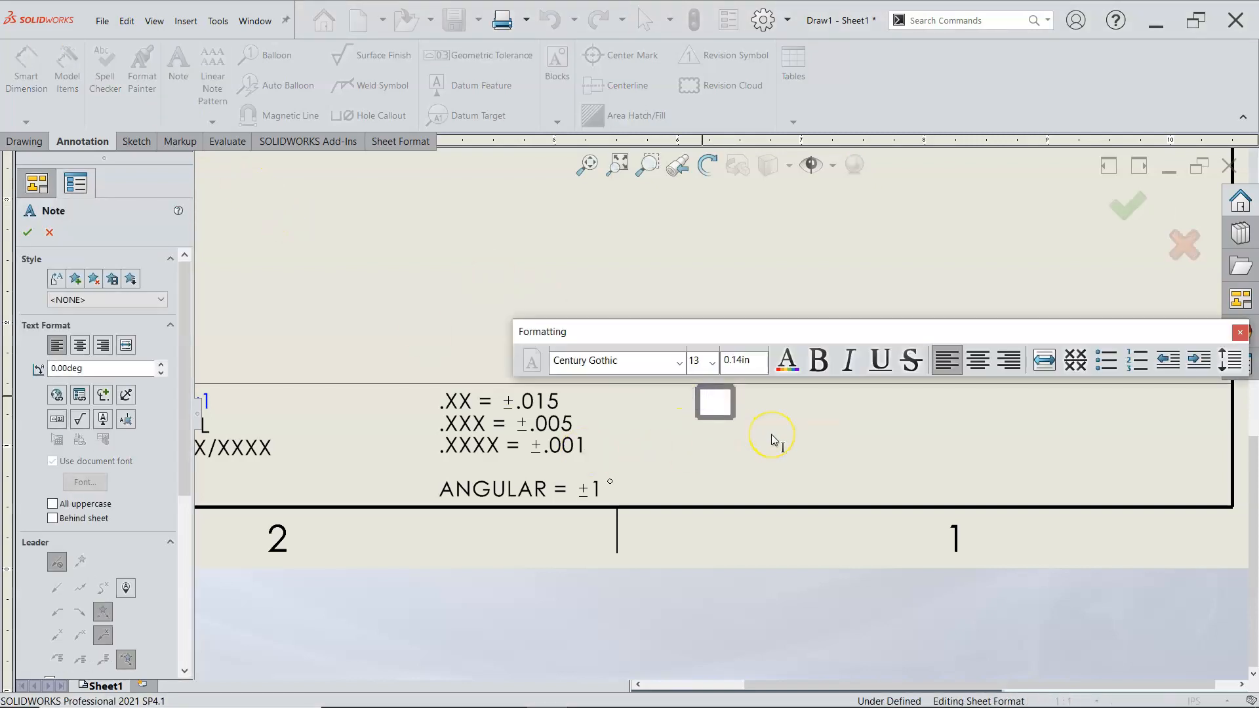
type("Matar")
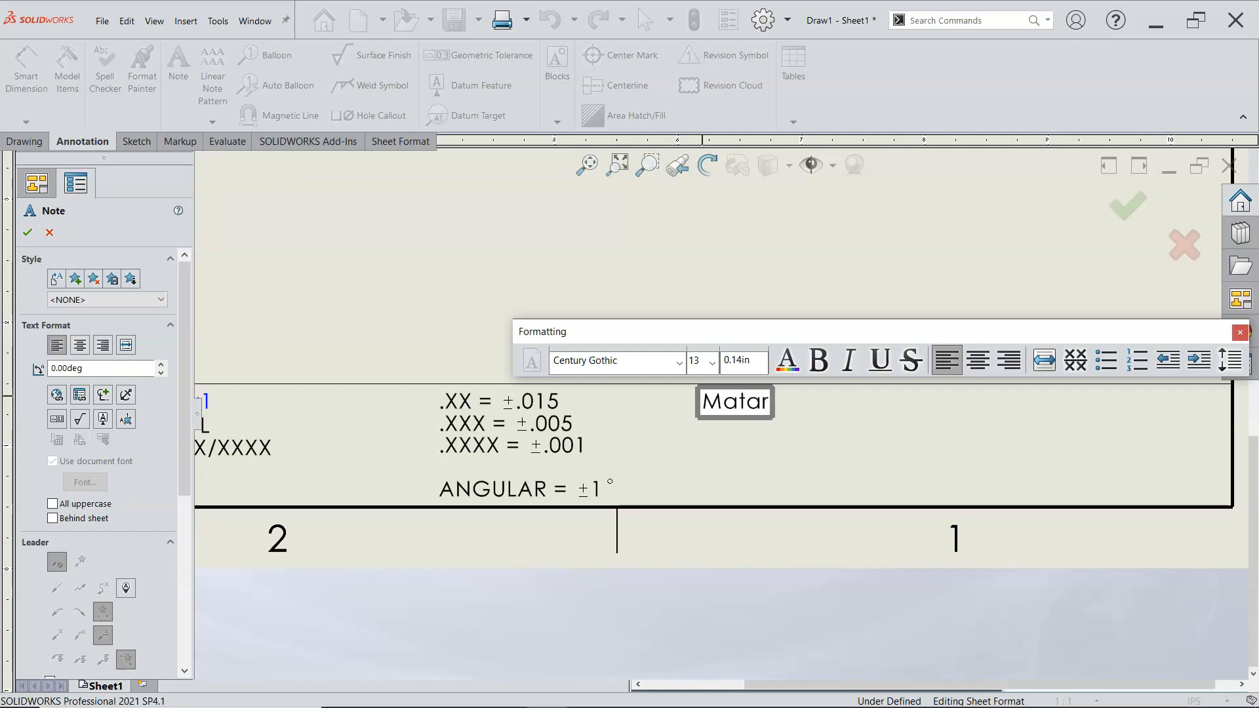
key("BackSpace")
type("erial:")
key("Return")
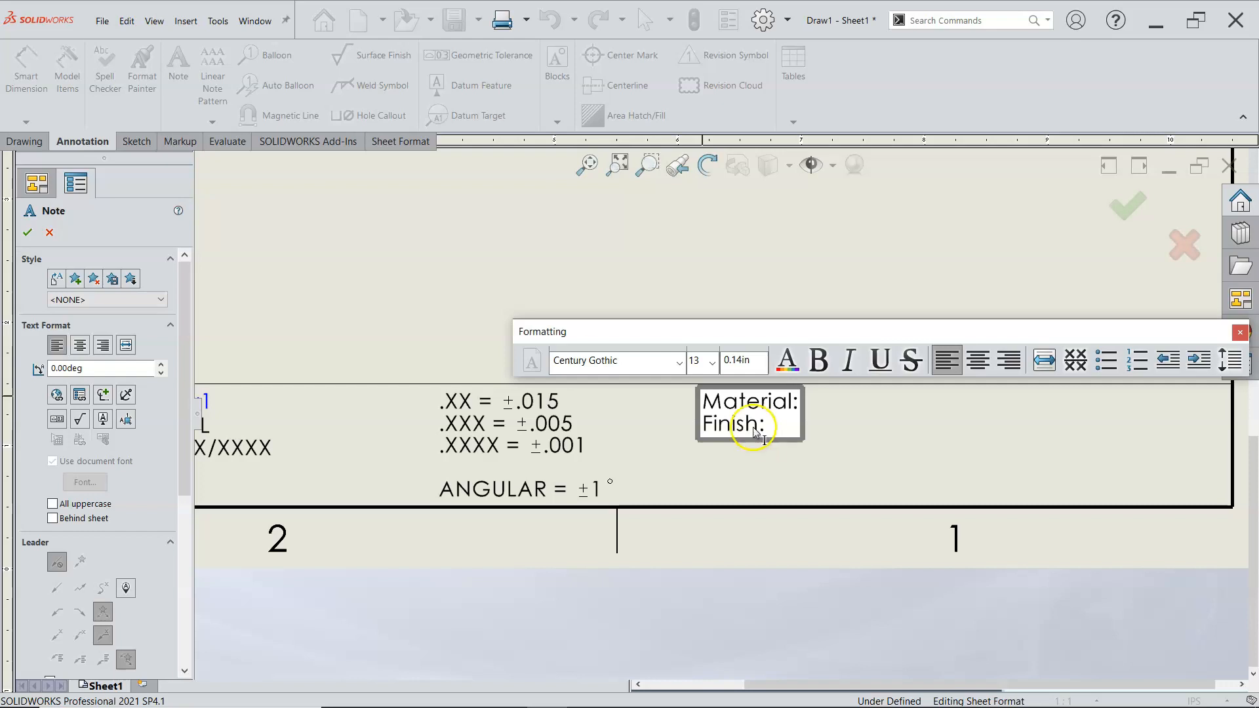
left_click(820, 449)
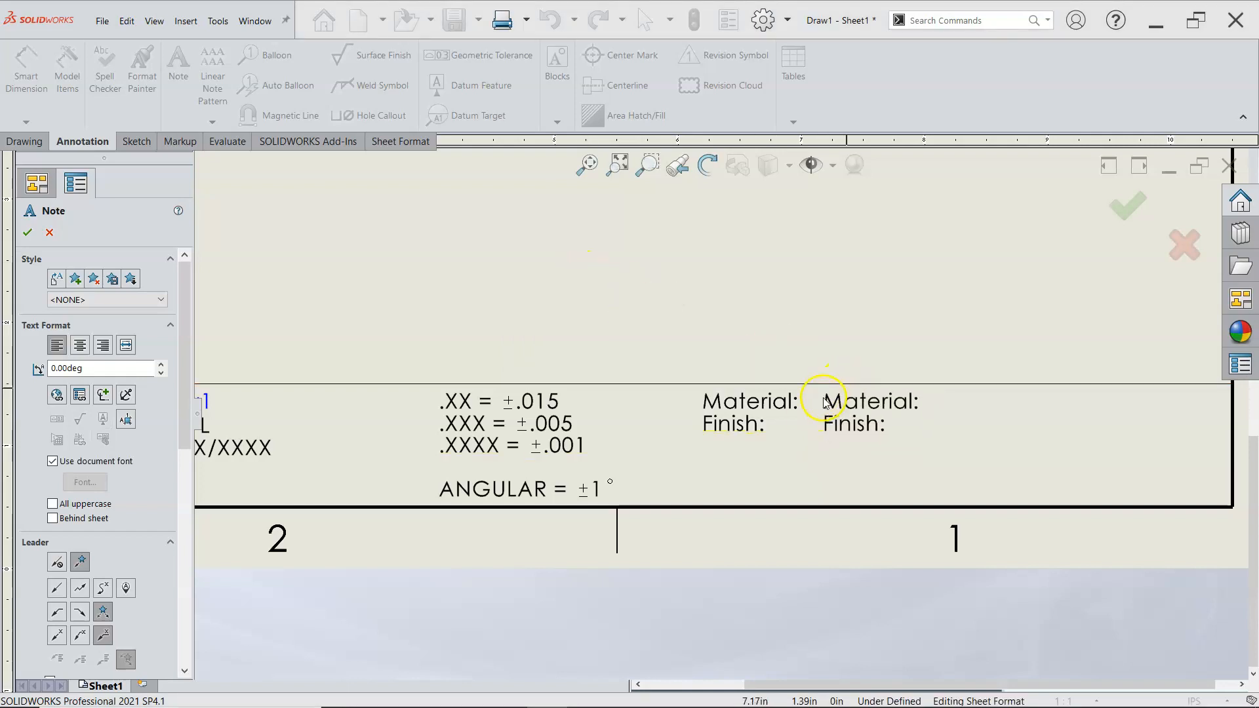
Step: Place a second Material and Finish note beside the labels and remove the colons so it reads "Material" and "Finish"
left_click(825, 402)
left_click(892, 427)
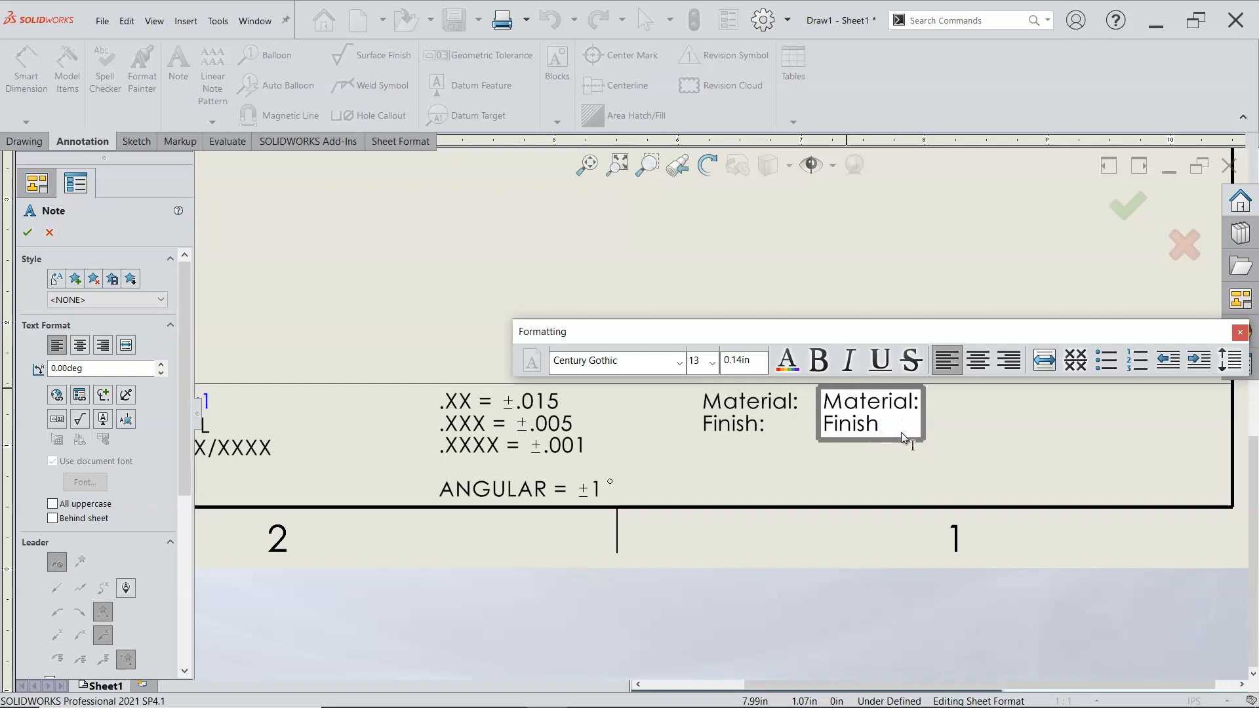
left_click(914, 409)
double_click(917, 409)
left_click(917, 409)
key("Delete")
key("BackSpace")
key("Return")
left_click(860, 255)
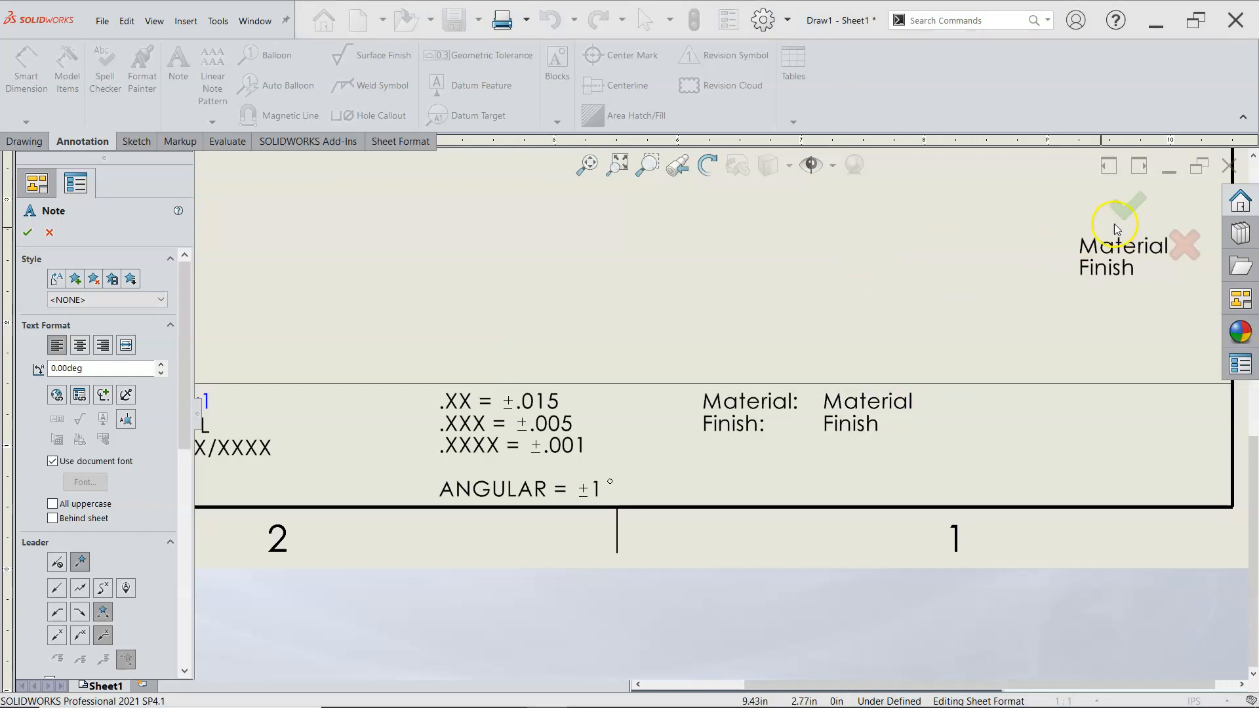
left_click(1132, 204)
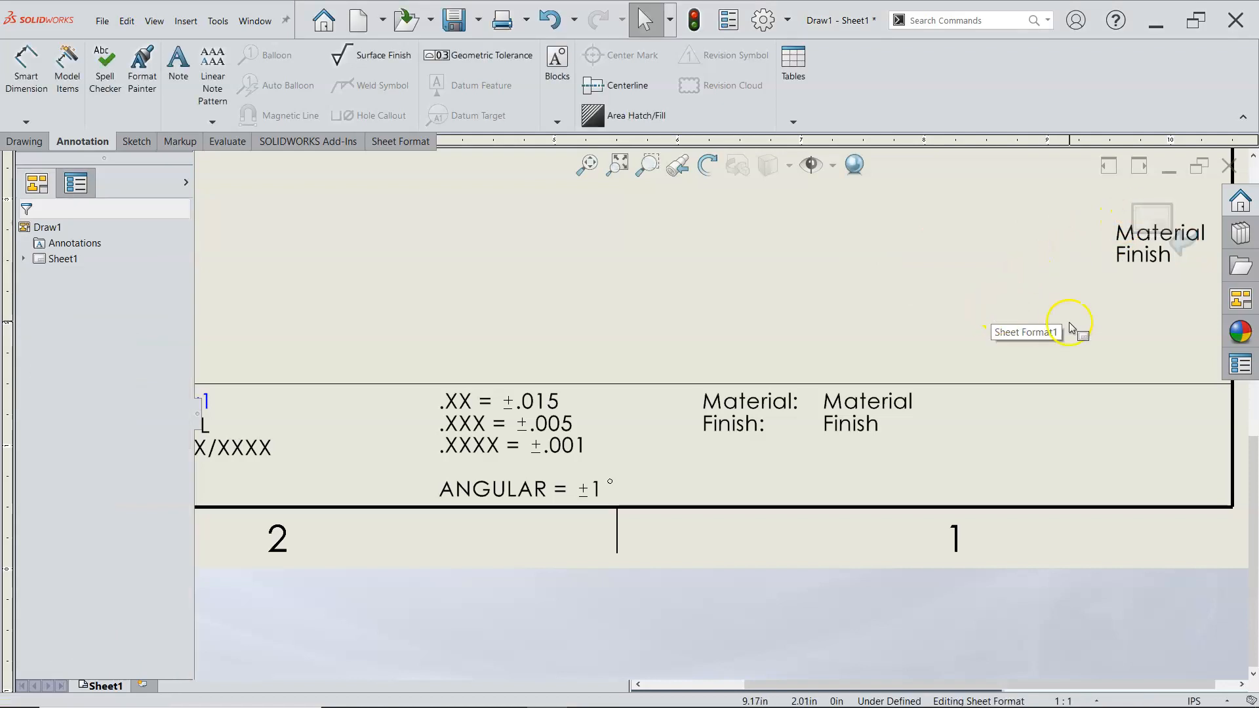
Step: Review the title block's file name, drawn by, date, tolerance, material and finish notes, and the stray note above them
scroll(1055, 323, "up", 1)
scroll(721, 329, "down", 1)
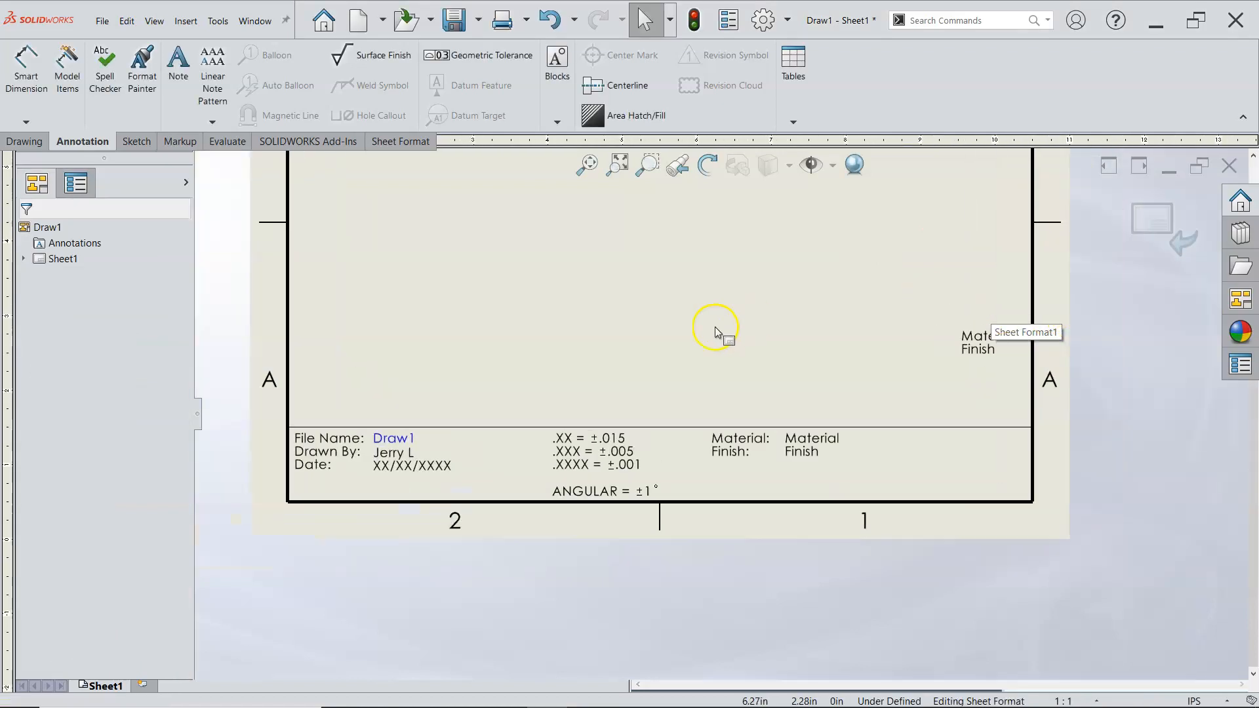
scroll(716, 329, "up", 1)
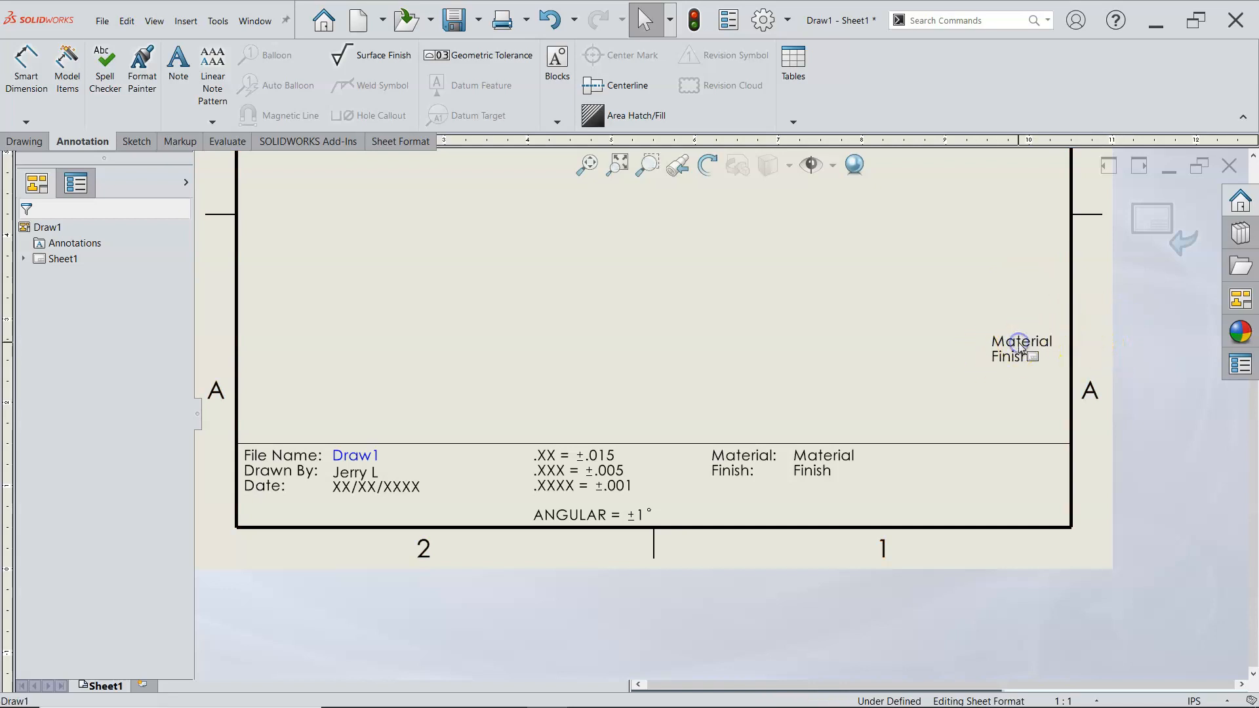
scroll(1070, 357, "up", 1)
key("z")
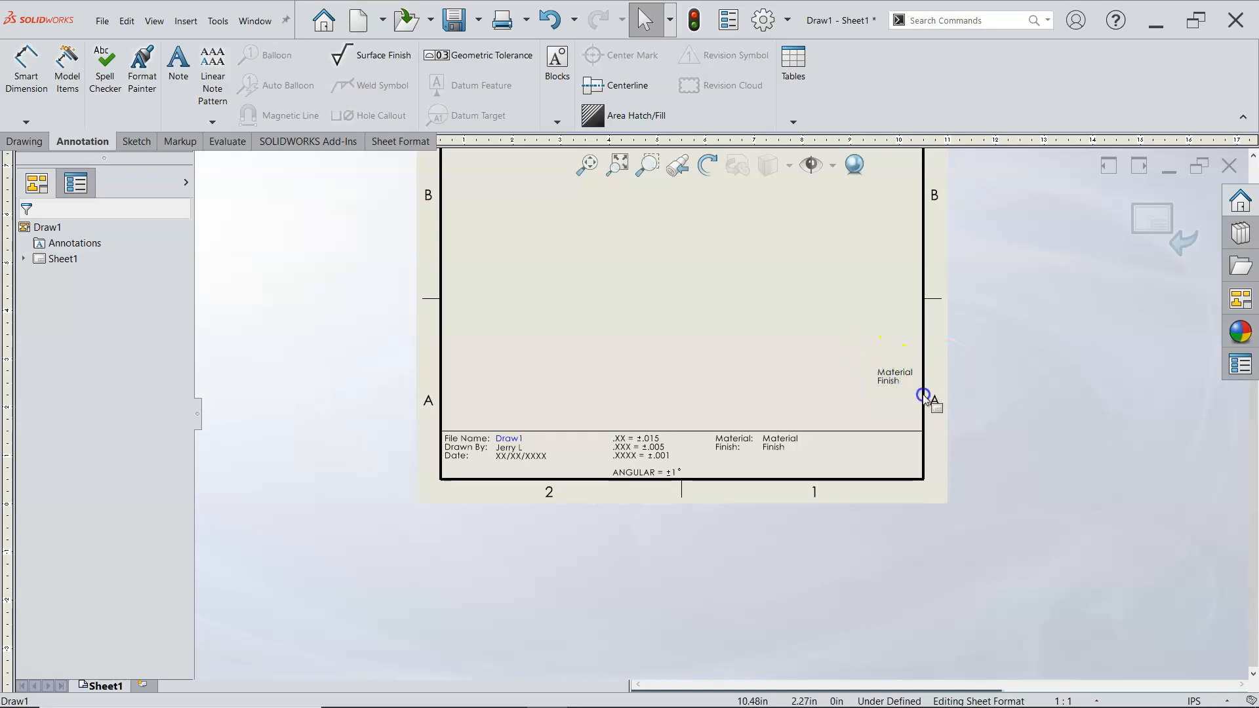
scroll(815, 368, "up", 5)
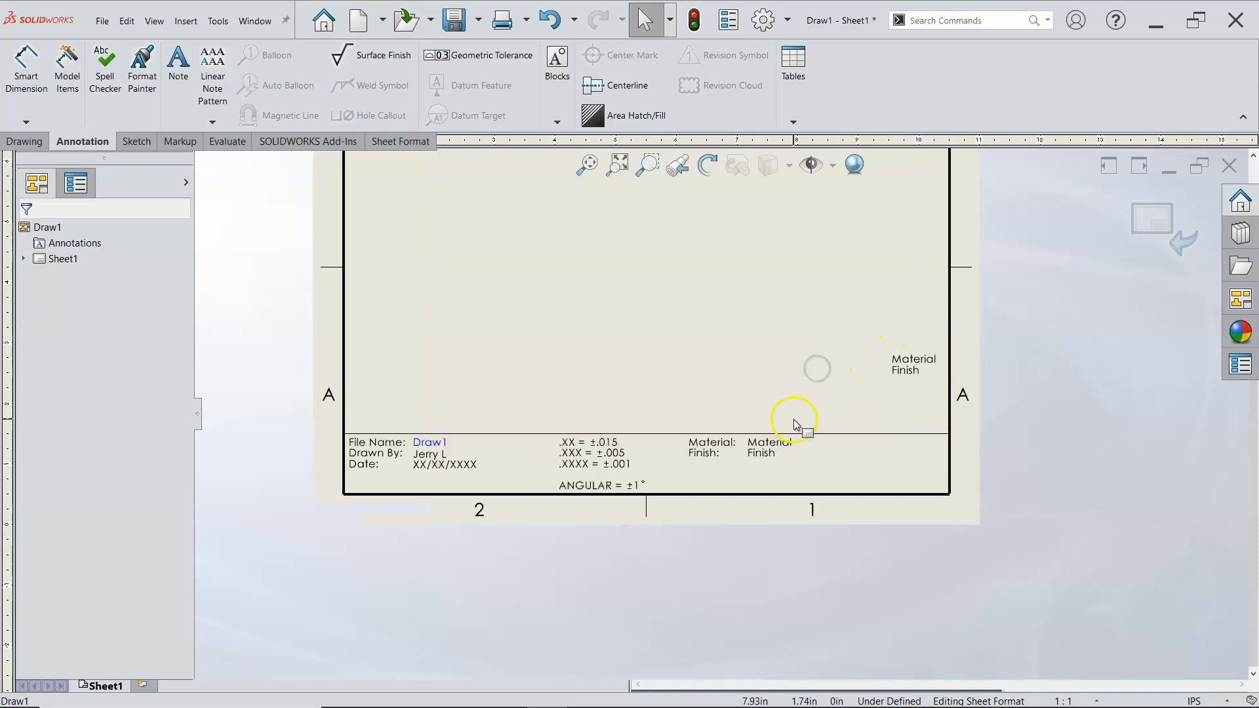
scroll(747, 455, "down", 6)
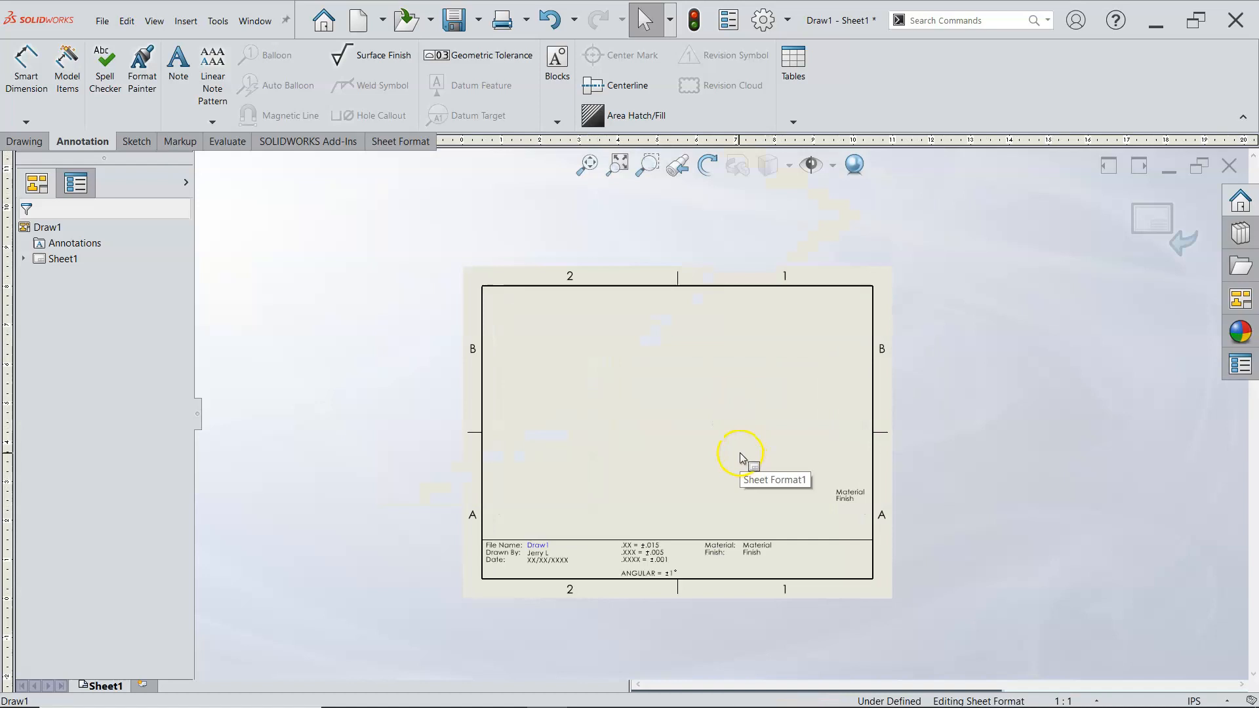
left_click(917, 498)
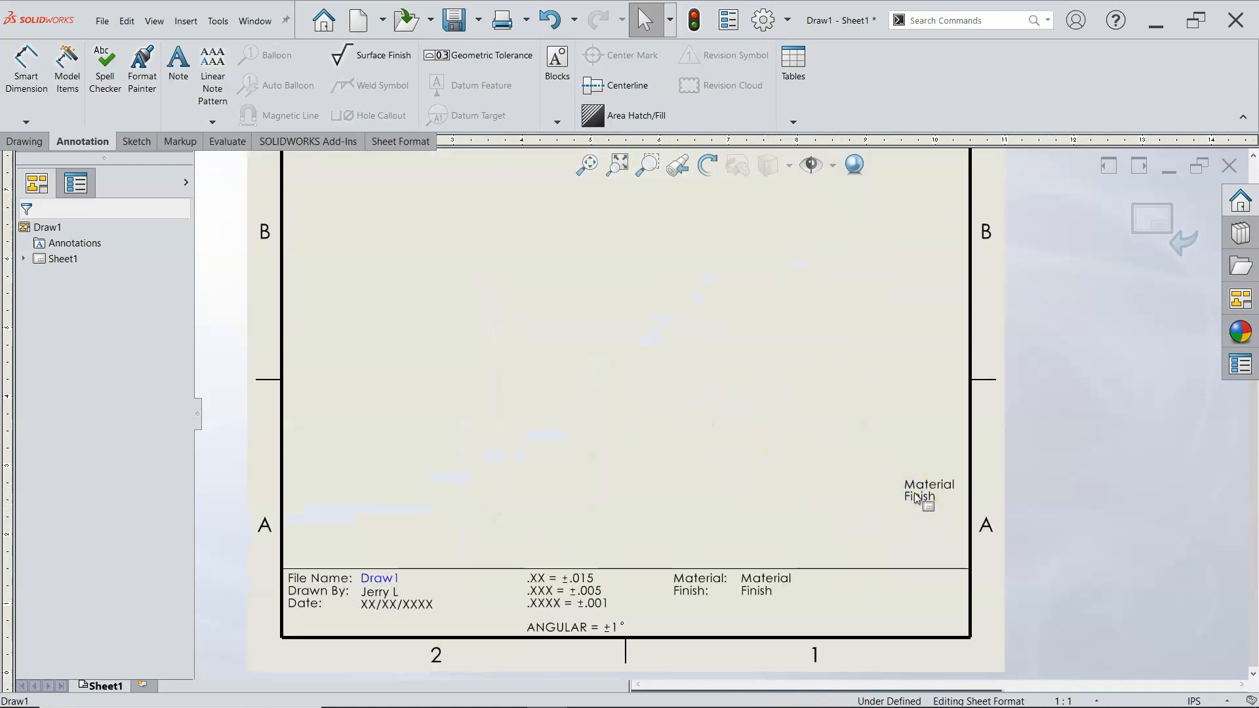
scroll(870, 521, "up", 2)
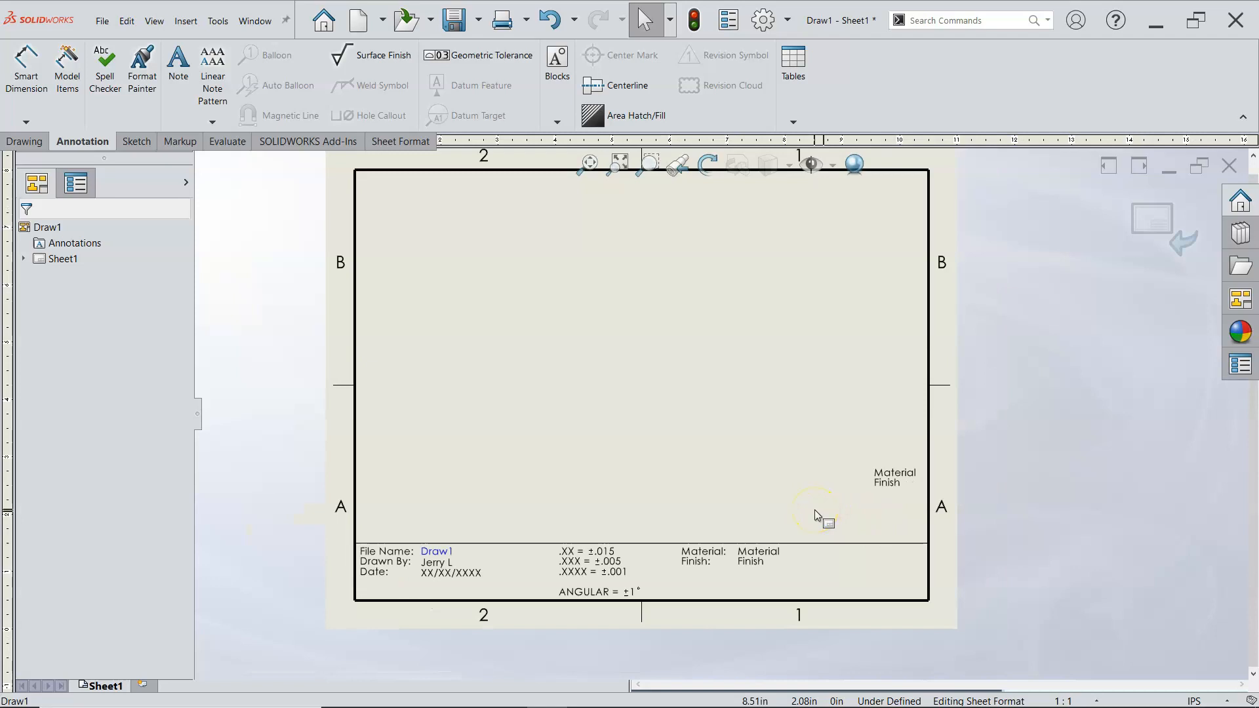
scroll(498, 580, "down", 2)
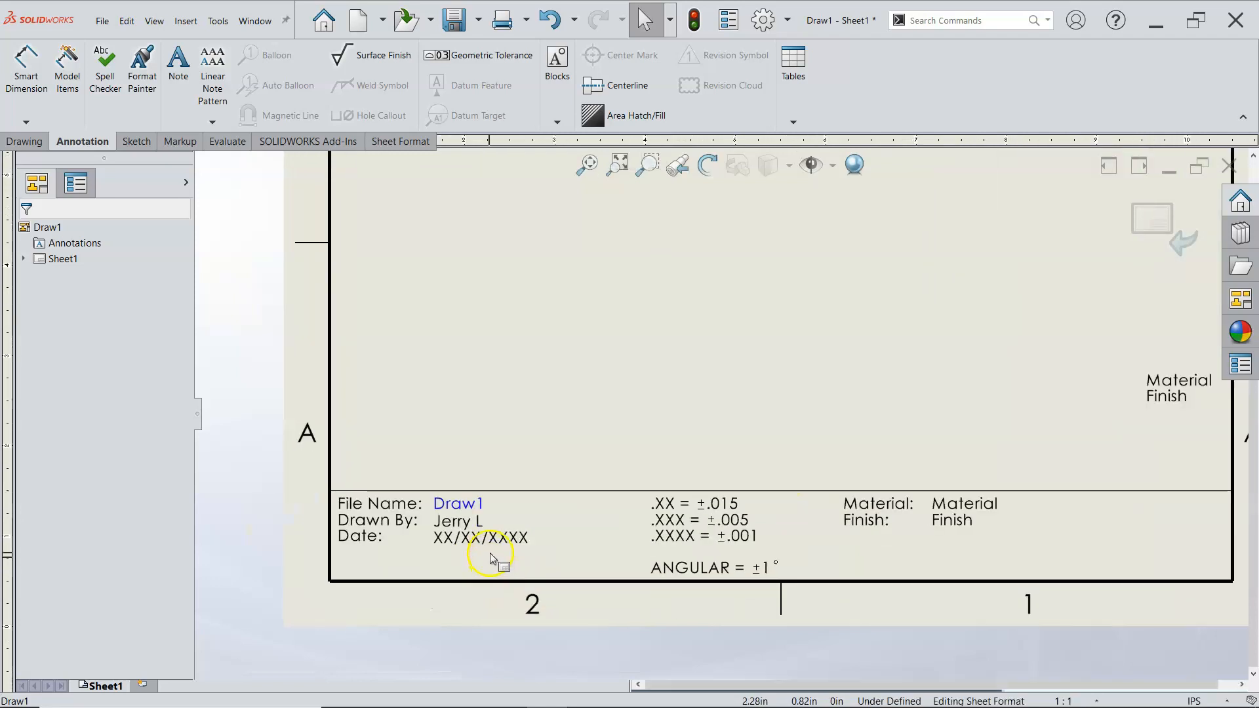
left_click(493, 505)
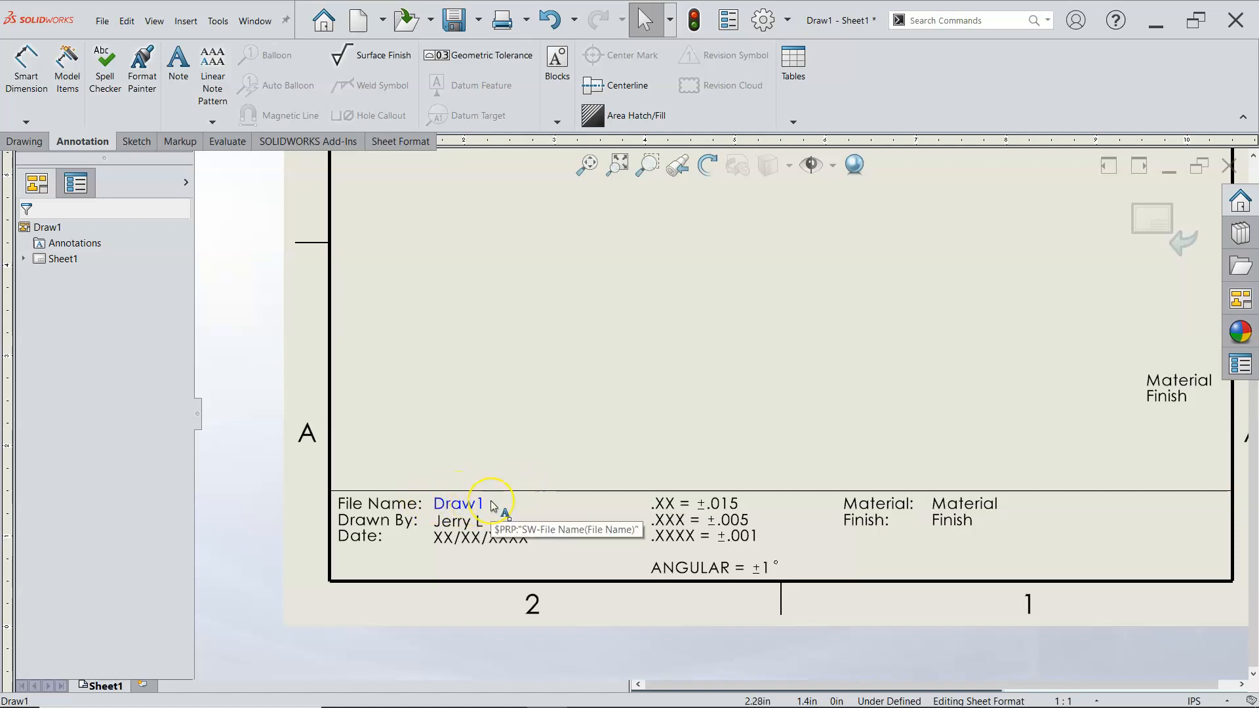
left_click(476, 542)
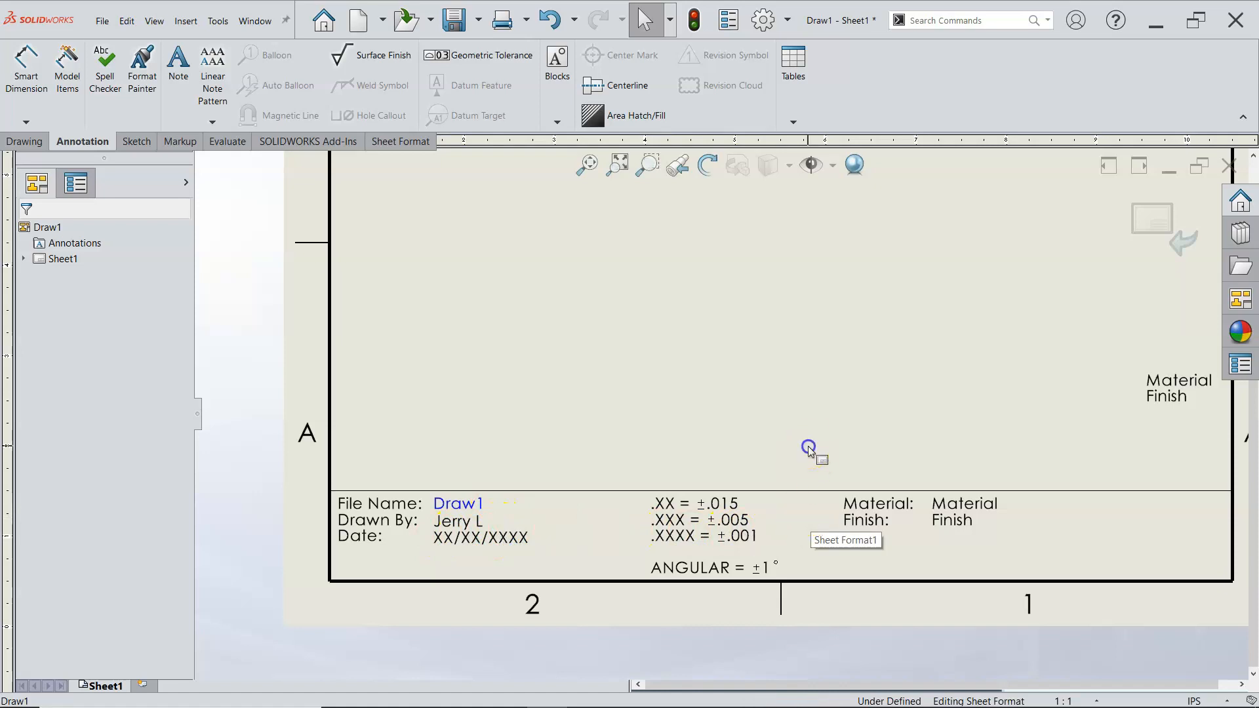
Step: Start defining the title block fields and shrink the editable region around the drafter and date note
left_click(1142, 240)
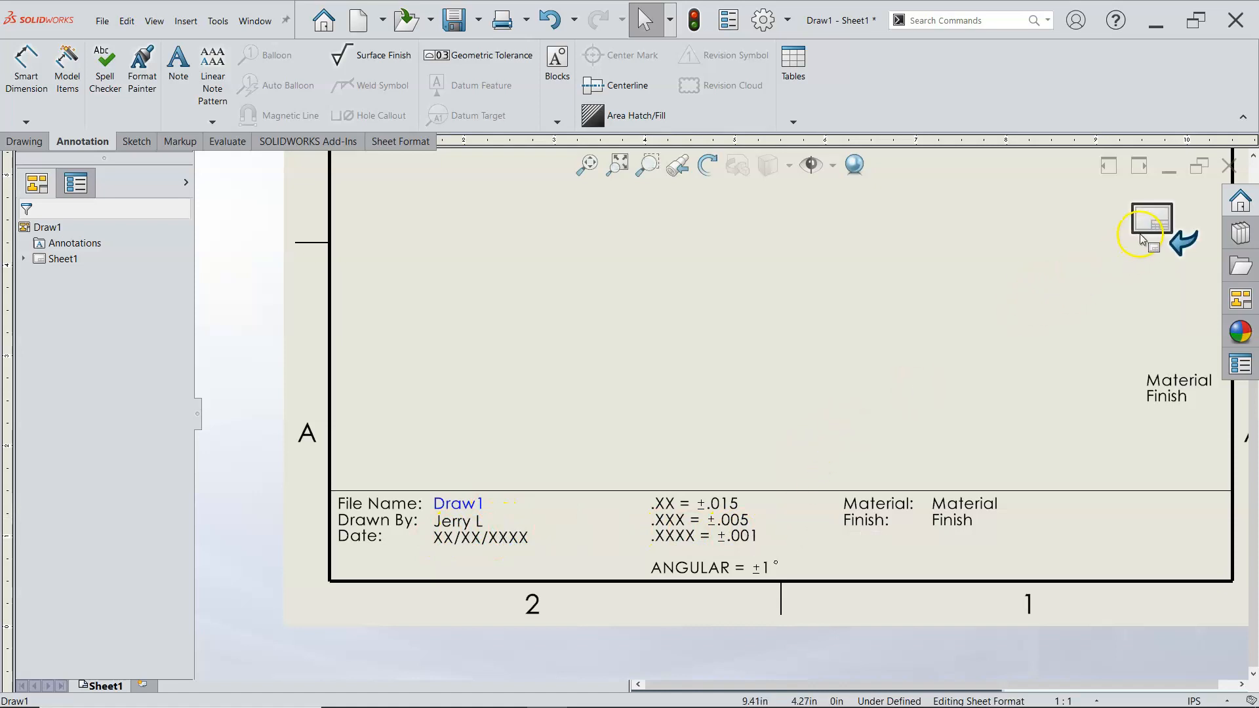
right_click(548, 269)
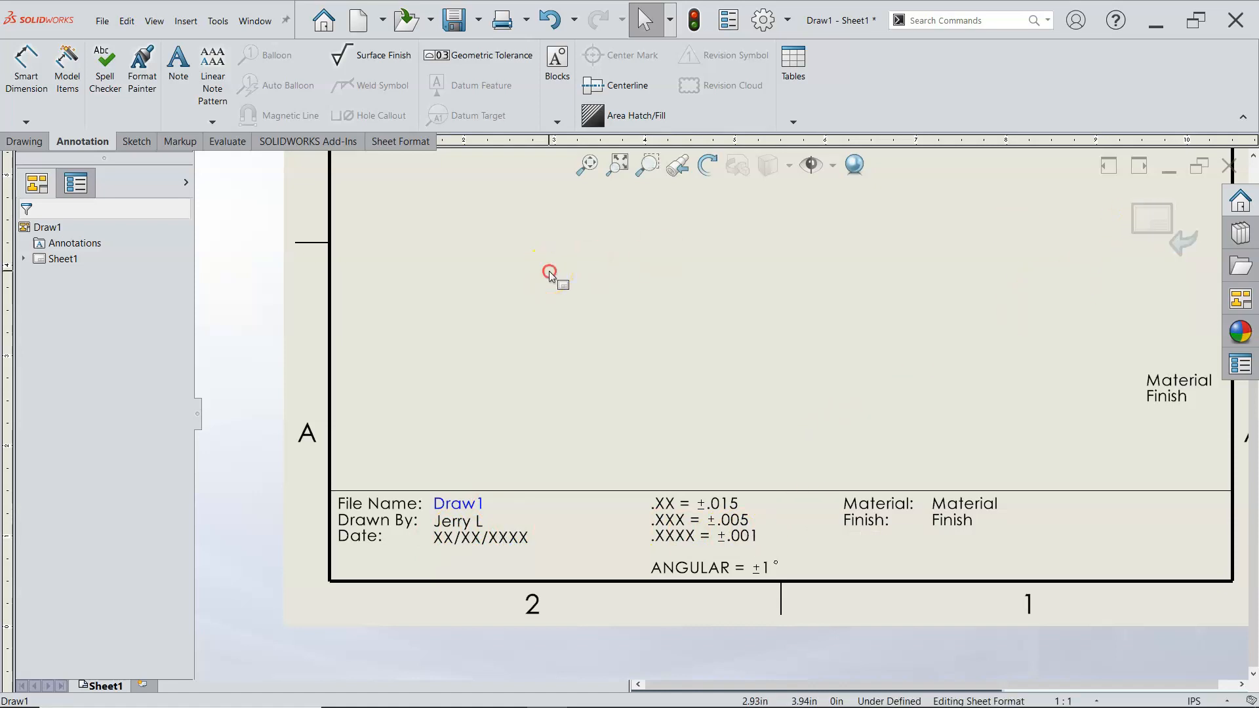
left_click(606, 367)
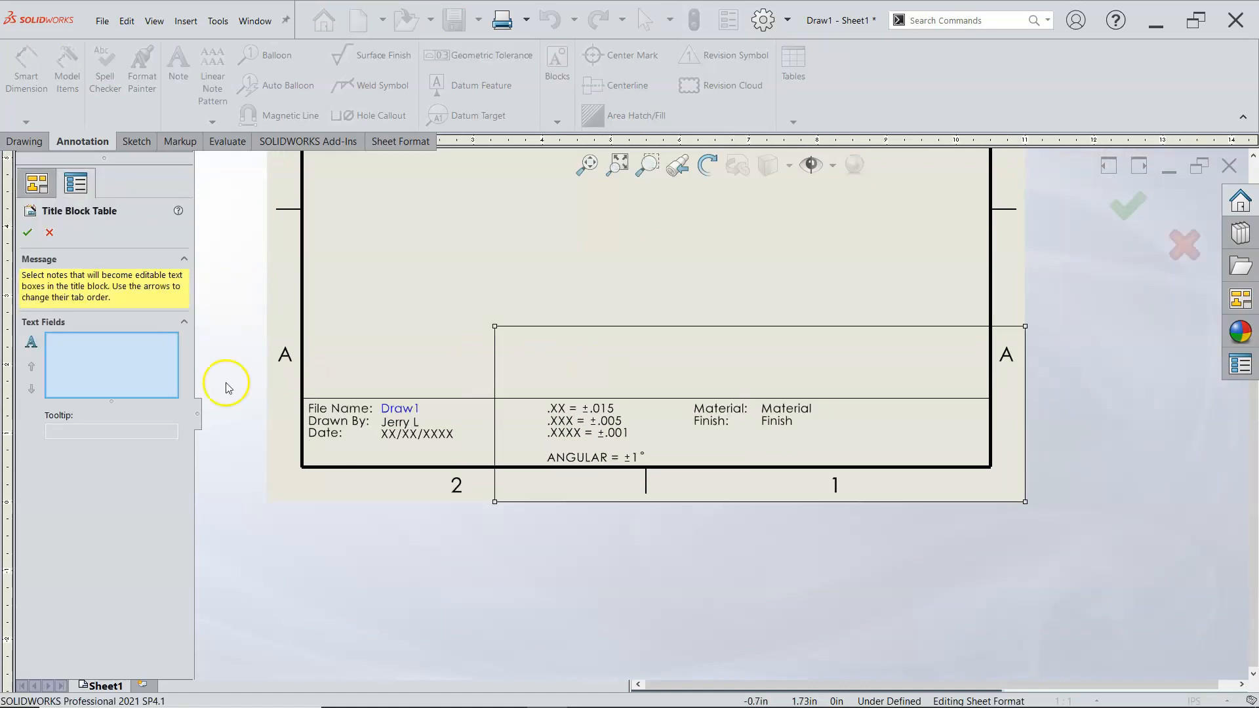
left_click(420, 361)
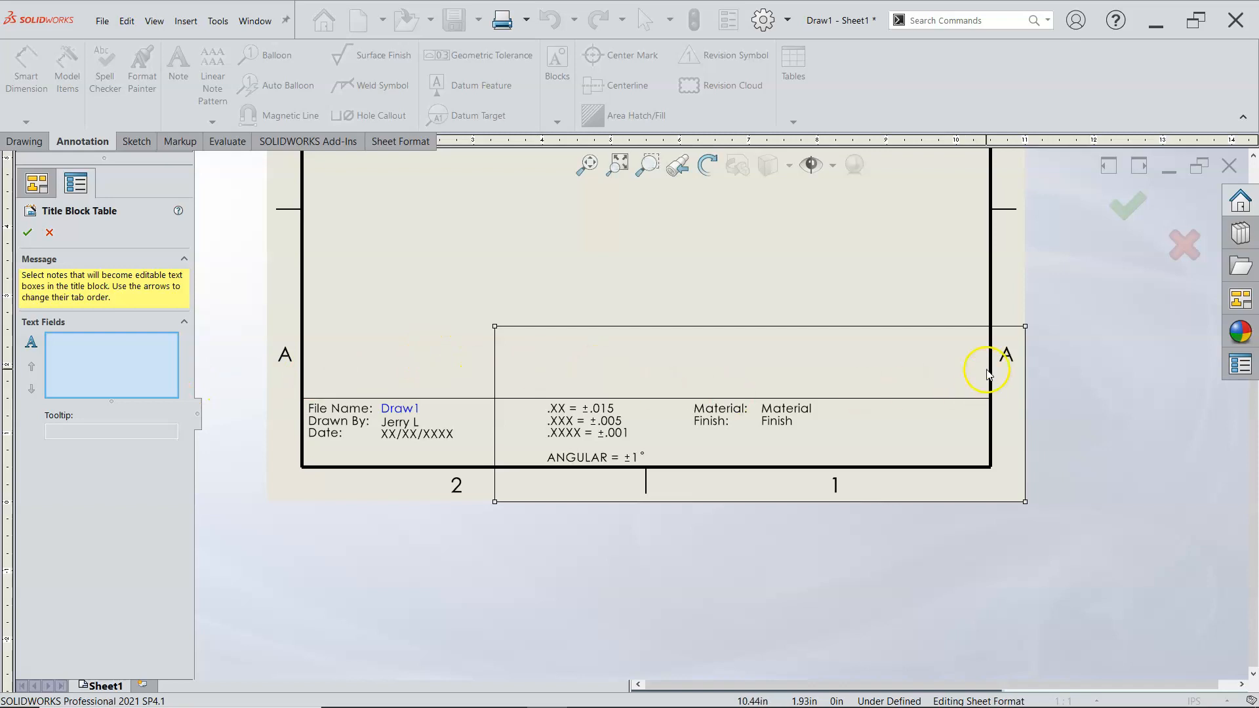
left_click_drag(1025, 325, 556, 433)
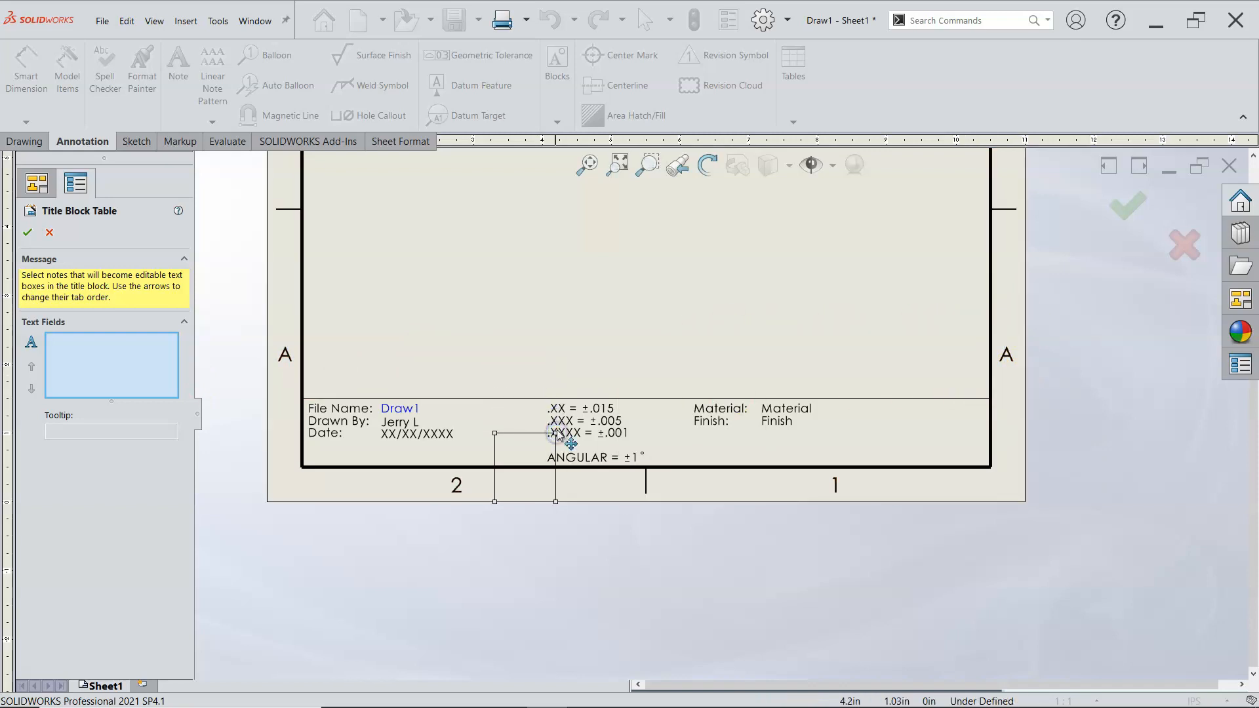
scroll(432, 449, "down", 3)
left_click_drag(694, 410, 465, 373)
mouse_move(815, 543)
left_mouse_down()
mouse_move(630, 427)
mouse_move(668, 427)
left_mouse_up()
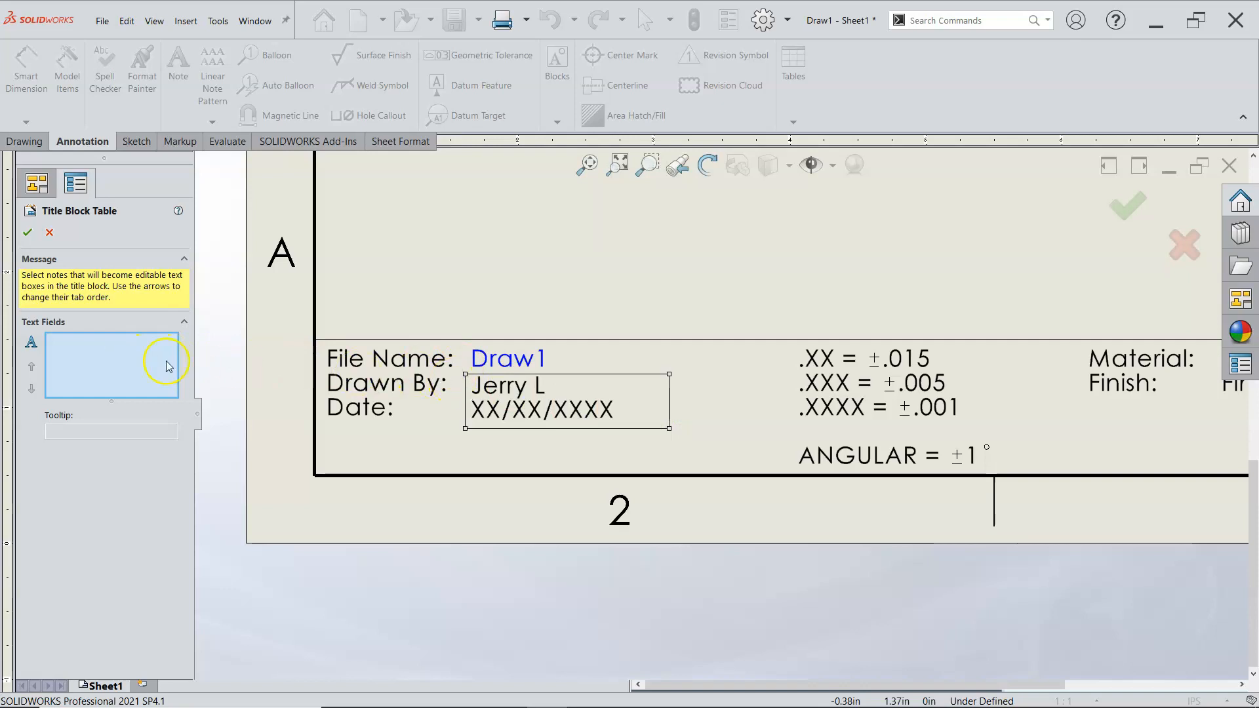
Step: Try to add the two-line drafter and date note as an editable text field, and cancel the title block definition
left_click(120, 360)
left_click(505, 389)
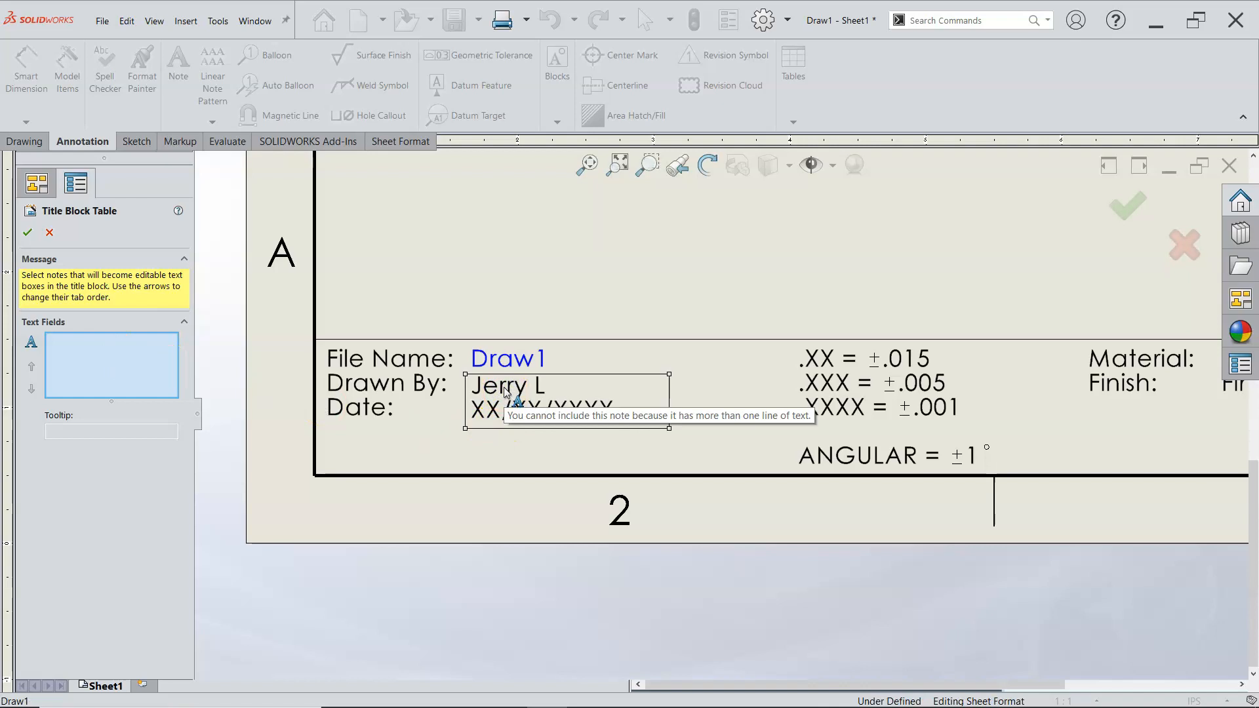
left_click(510, 392)
left_click(143, 284)
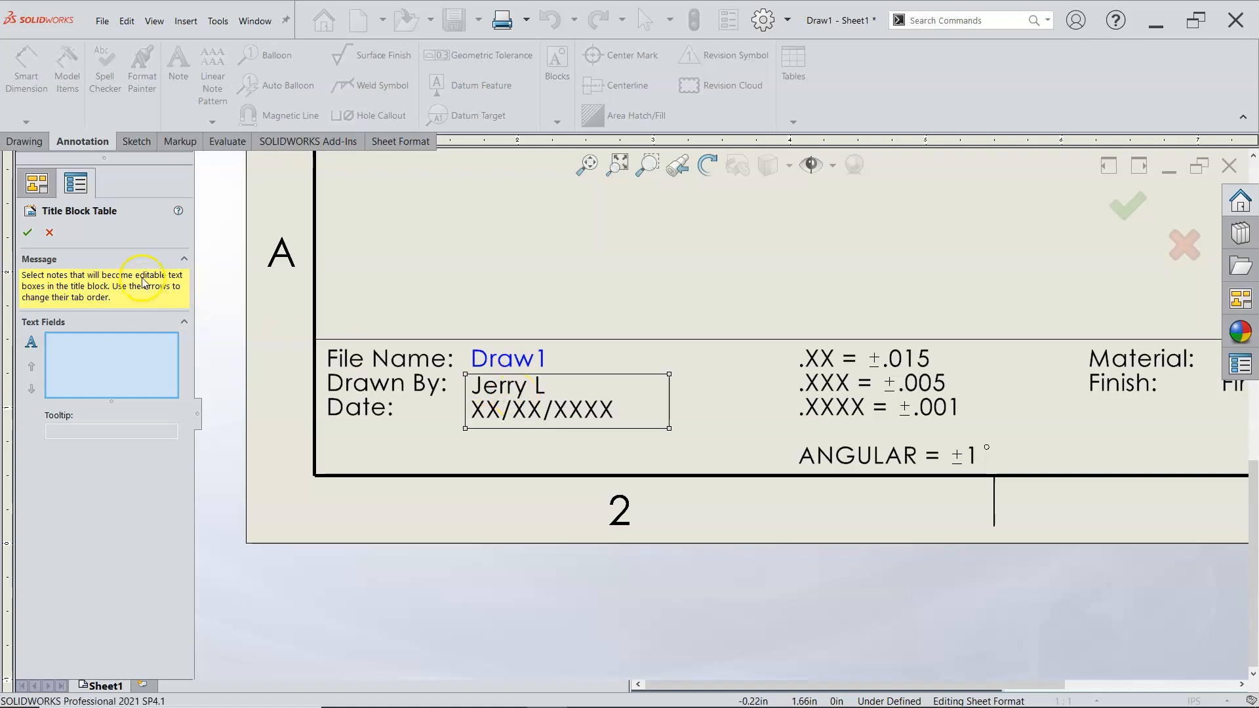
left_click(51, 233)
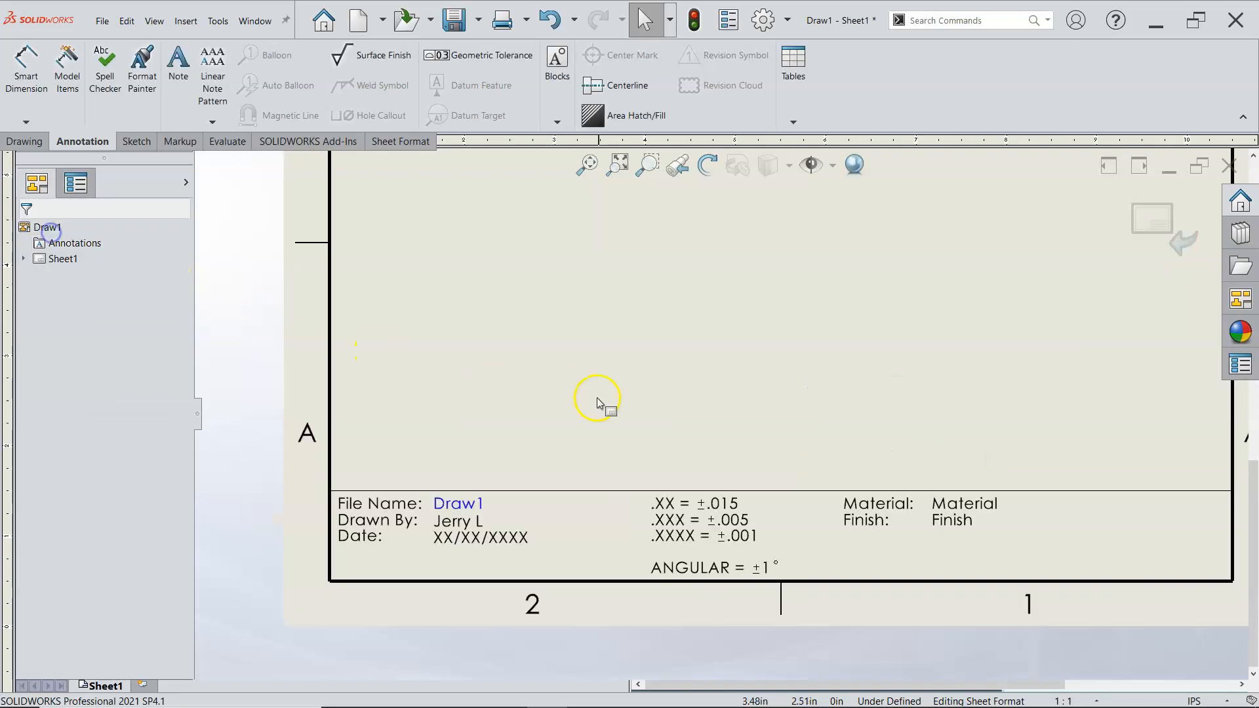
Step: Remove the date line from the note beside the Drawn By label, keeping only the drafter's name
scroll(487, 542, "down", 2)
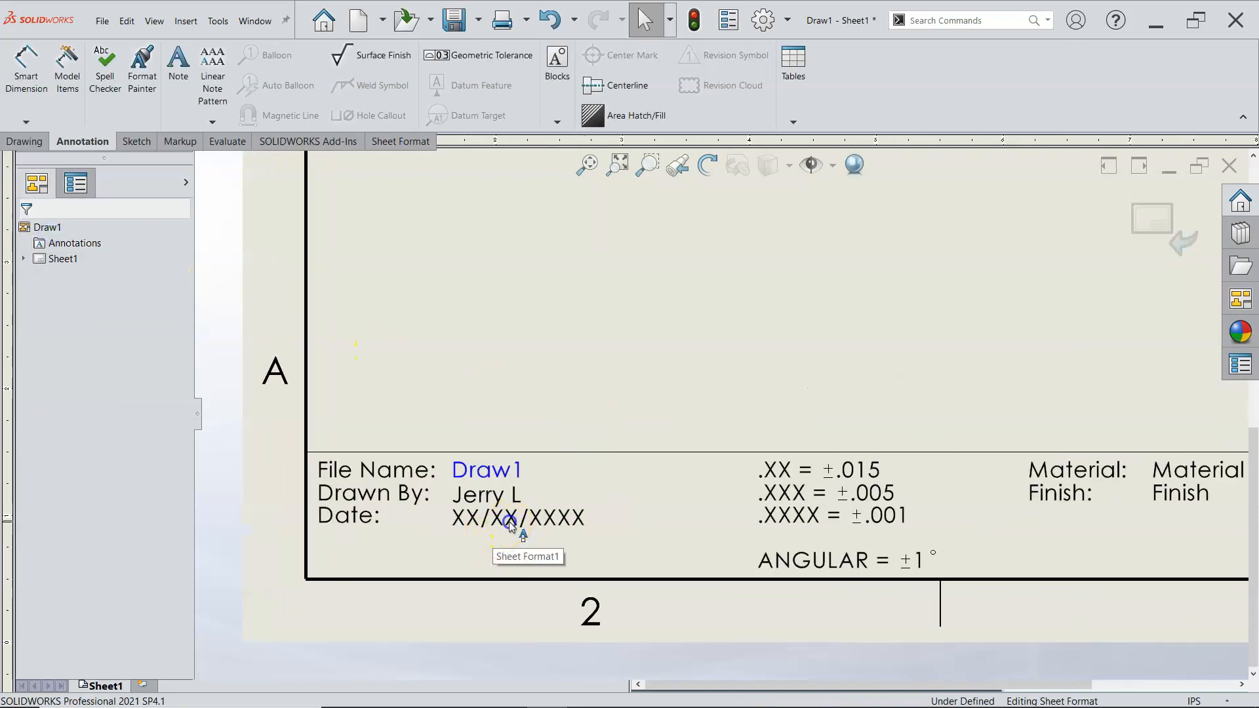
double_click(506, 518)
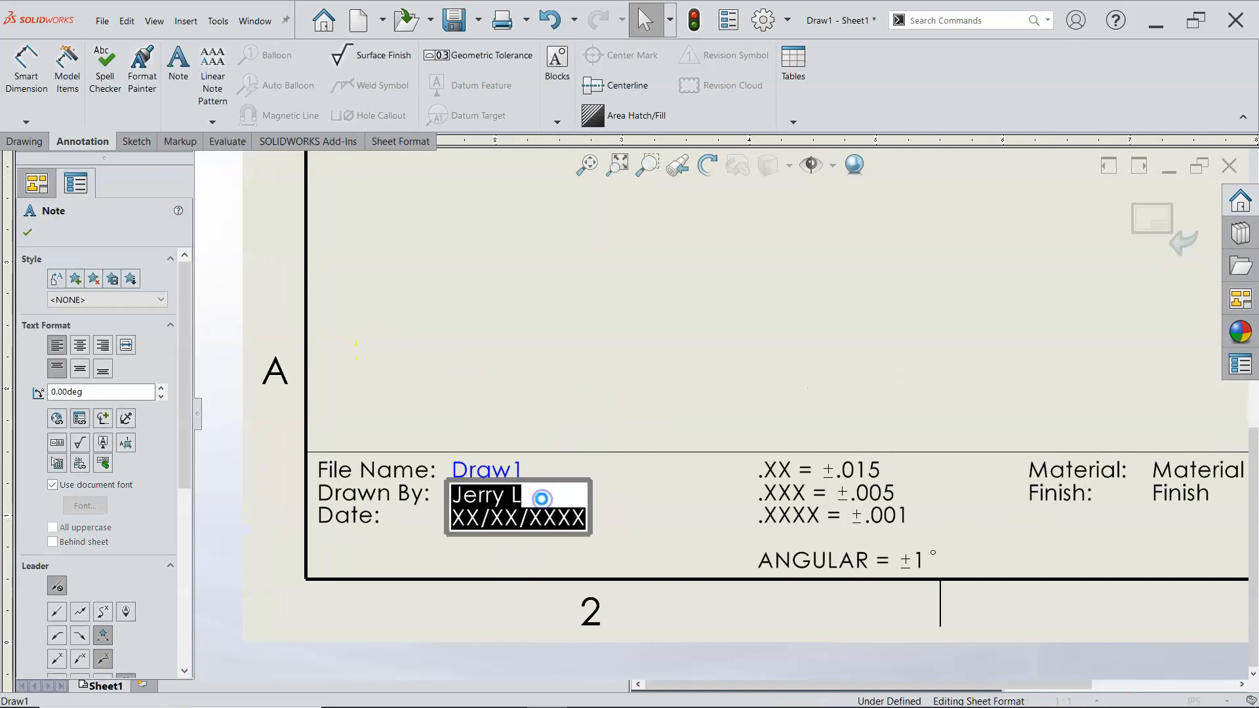
left_click(582, 519)
left_click_drag(582, 519, 468, 521)
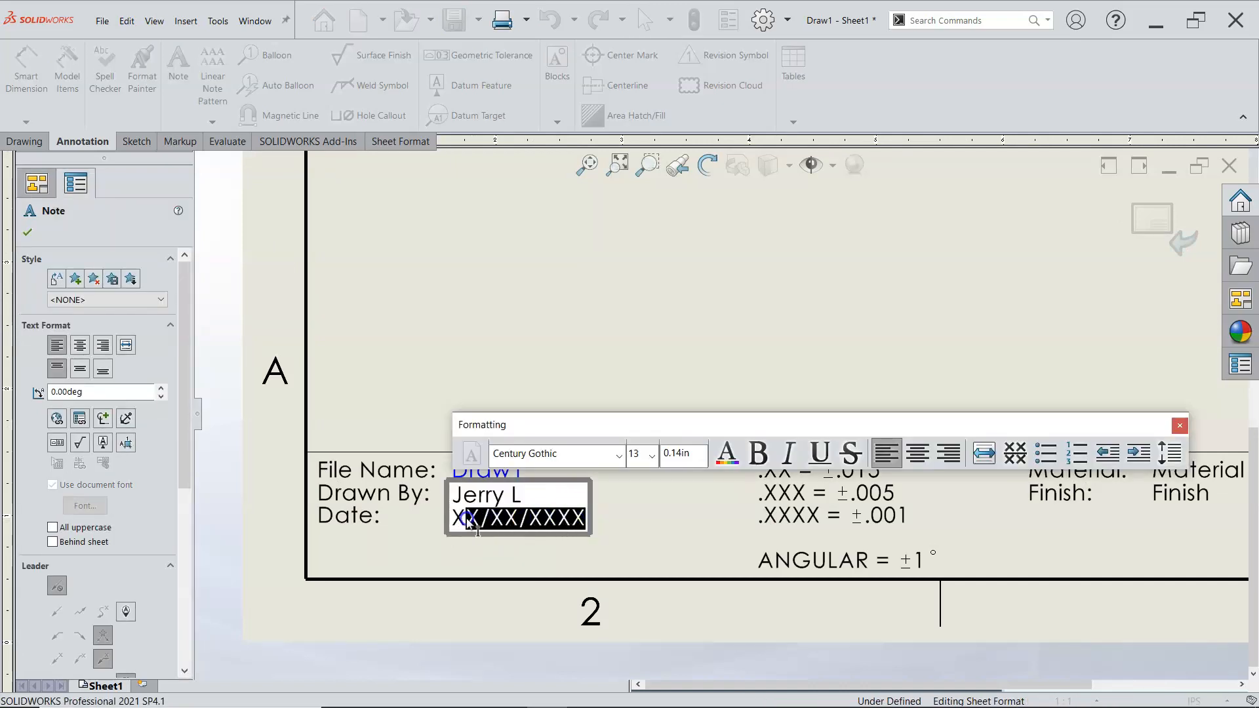
key("BackSpace")
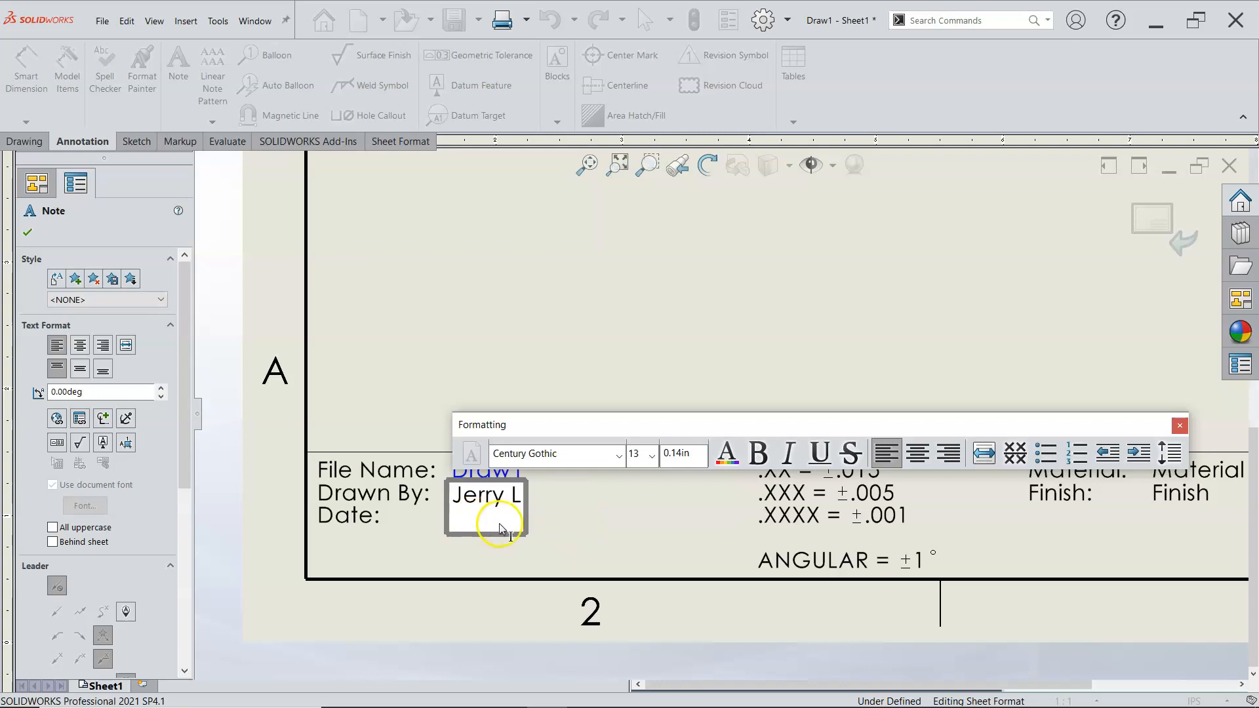
key("BackSpace")
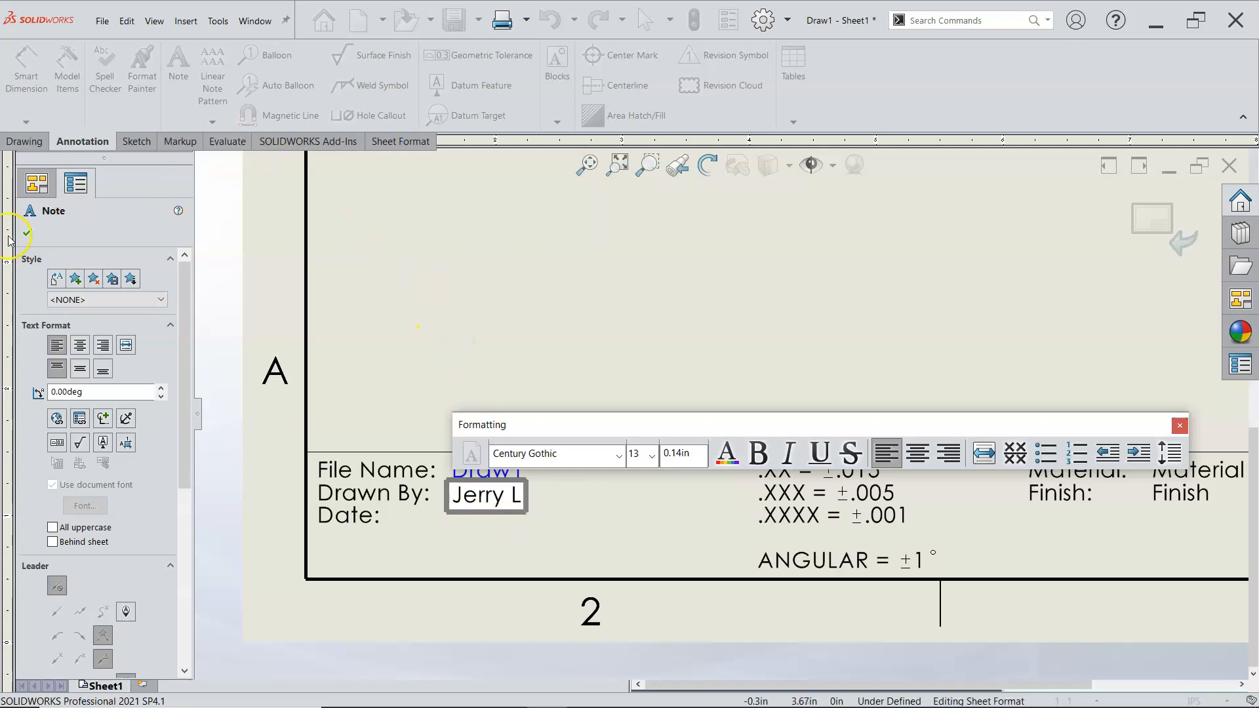
left_click(27, 233)
Step: Add a separate note reading "XX/XX/XXXX" and align it beside the Date label under the drafter's name
key("Return")
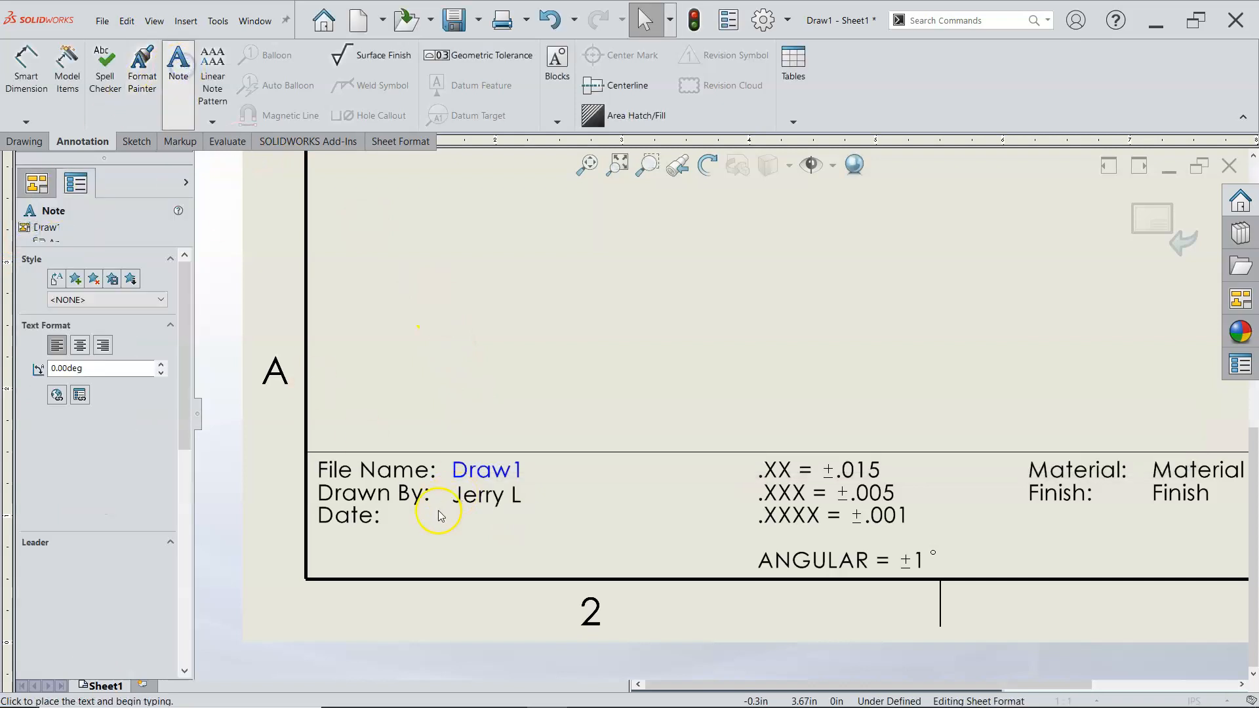
left_click(455, 523)
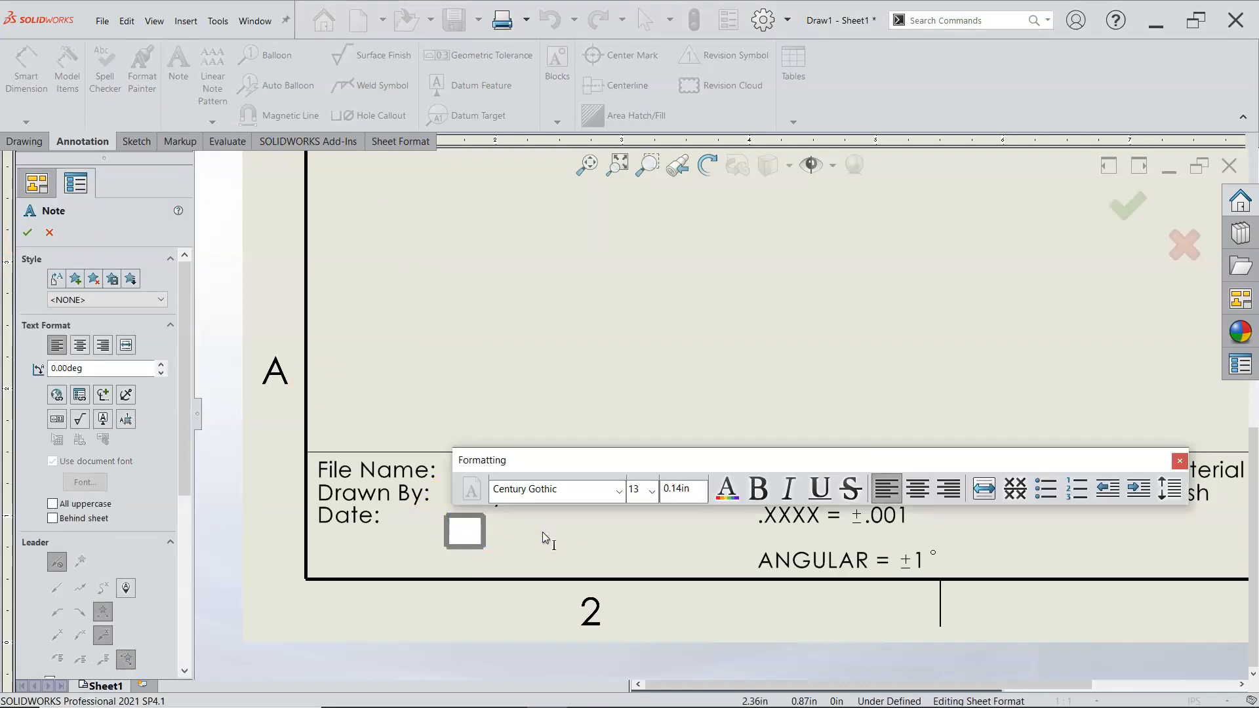
type("XX/XX/XXXX")
left_click(556, 414)
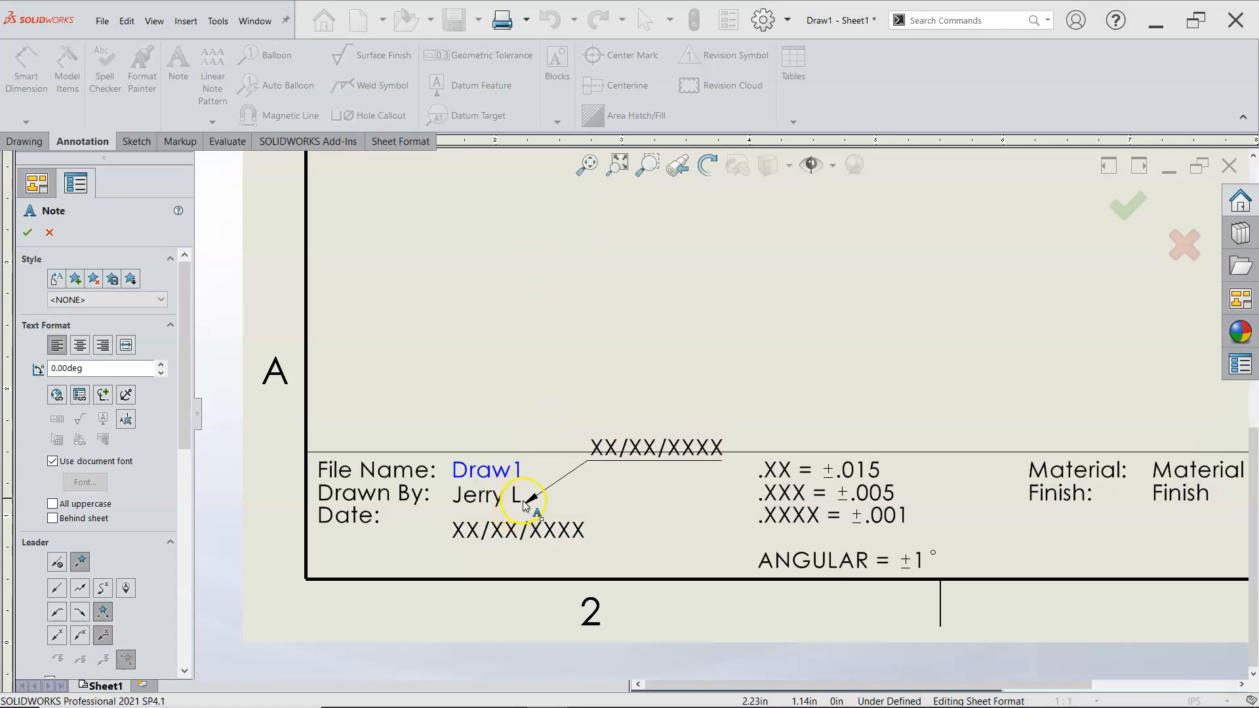
key("Escape")
left_click(525, 528)
key("Delete")
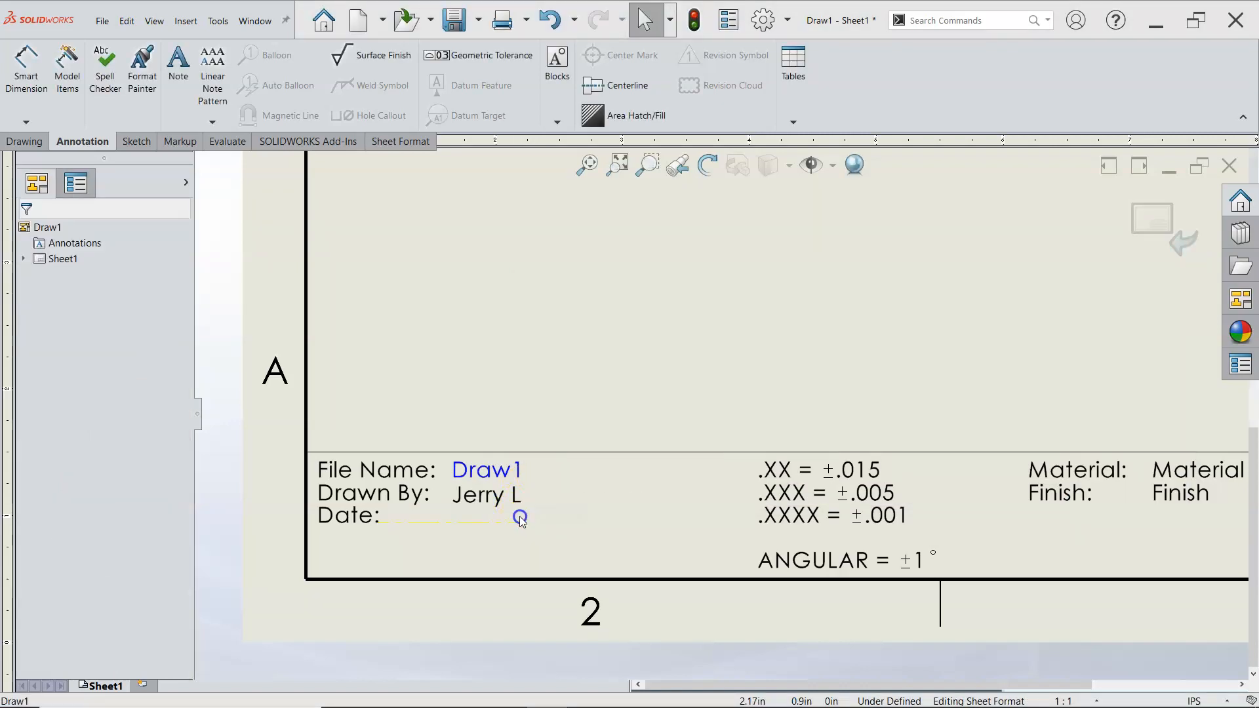
key("ctrl+z")
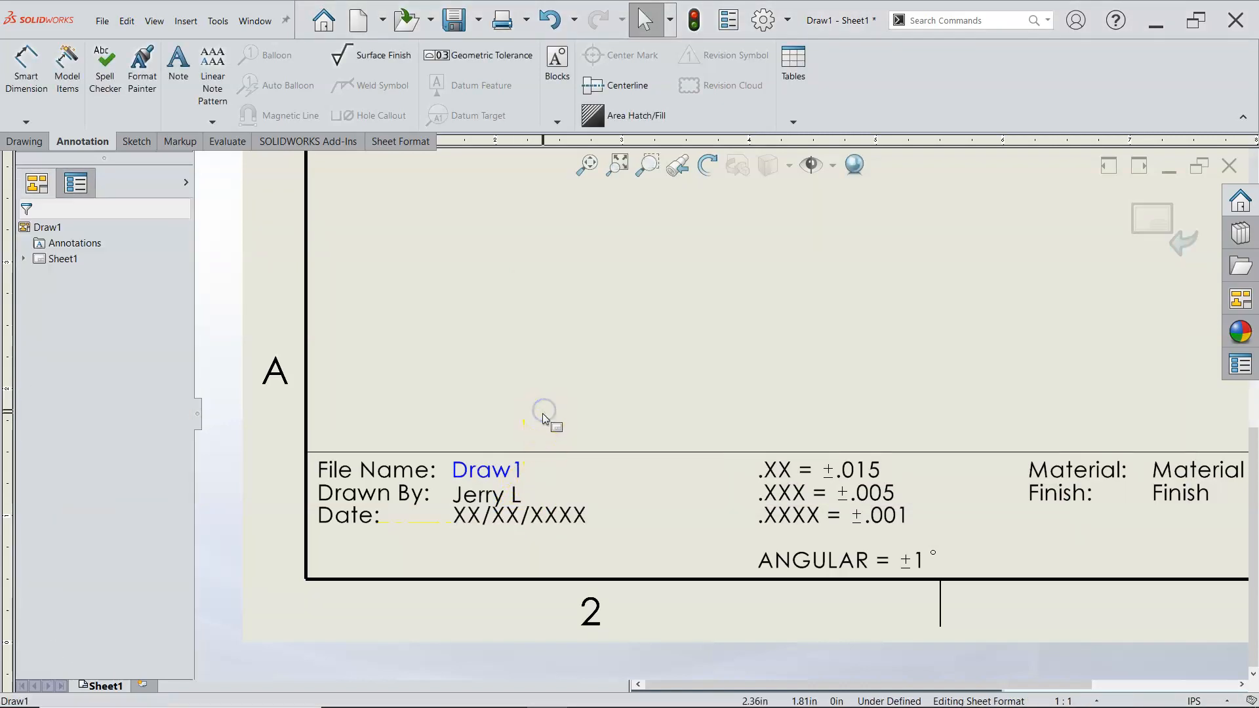
Step: Remove the "Finish" line from the two-line value note so that it reads only "Material"
key("f")
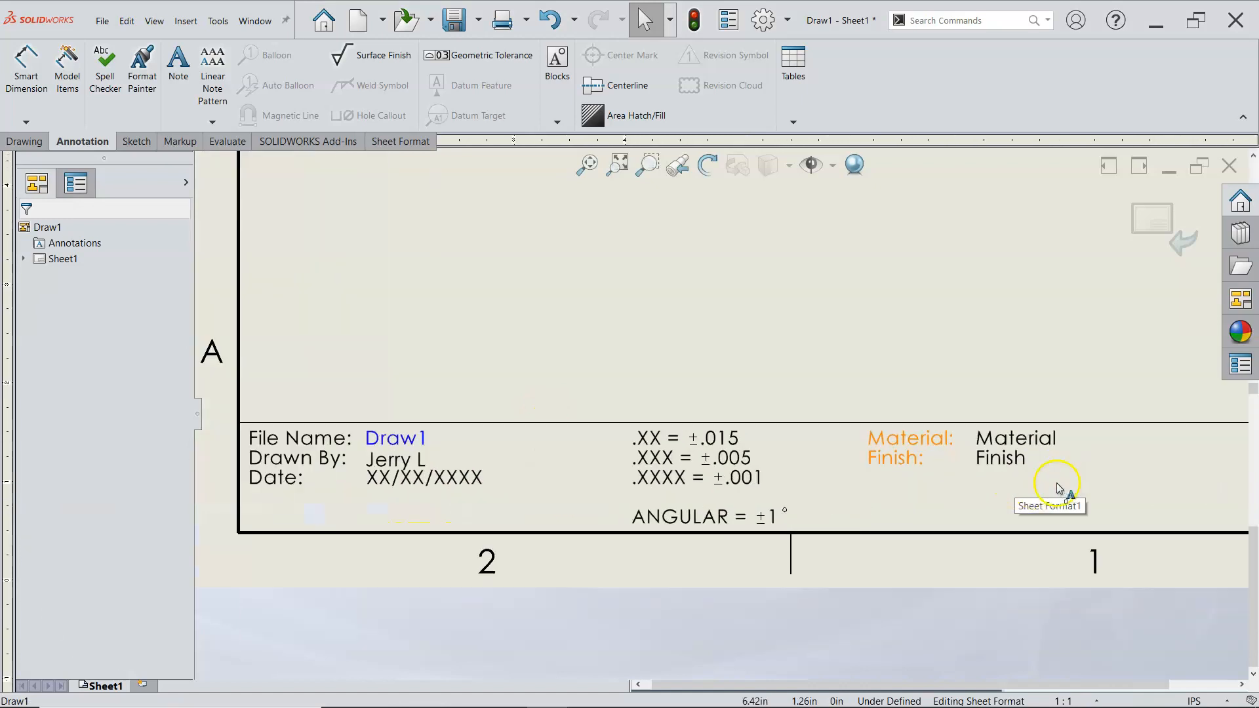
left_click(1022, 440)
key("Delete")
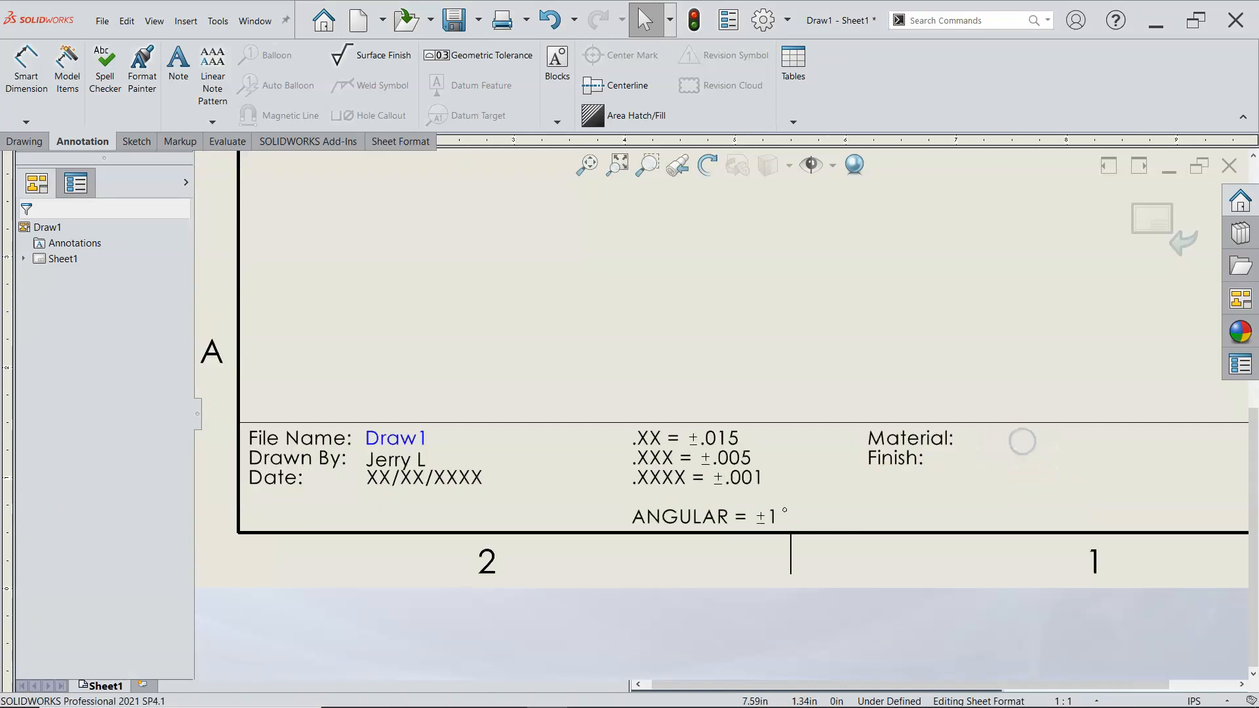
double_click(1021, 441)
left_click_drag(1026, 464, 978, 463)
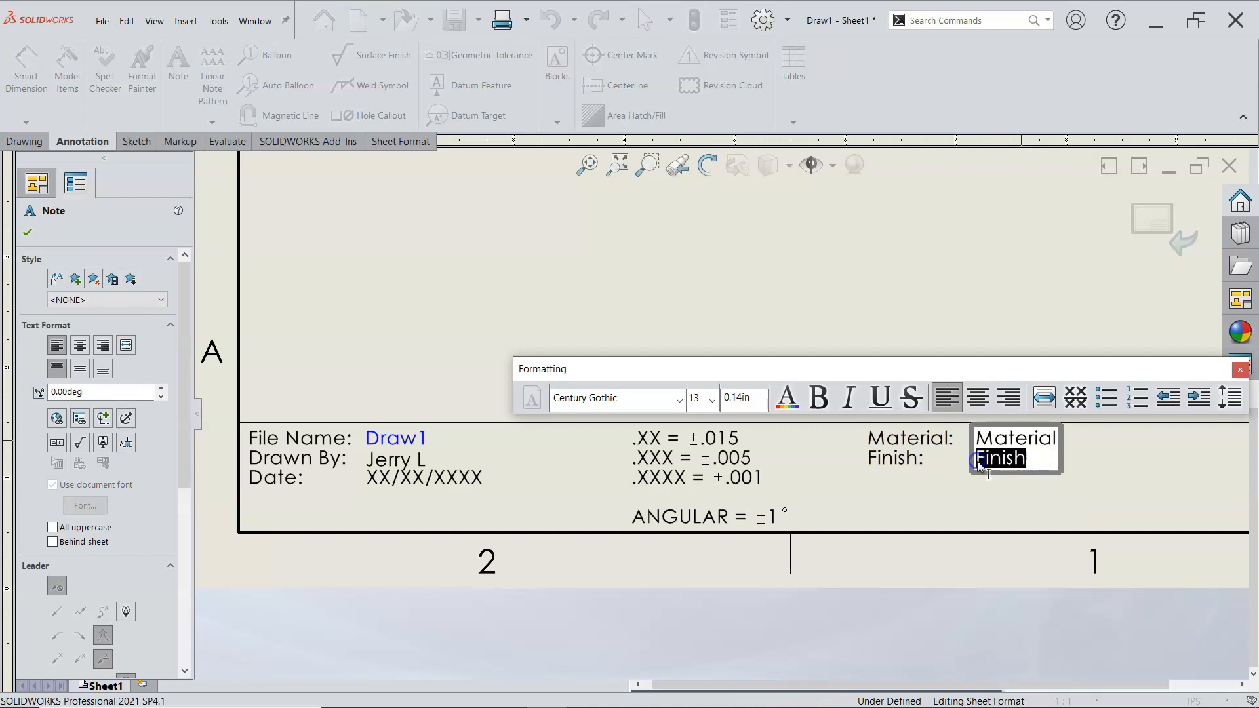
key("BackSpace")
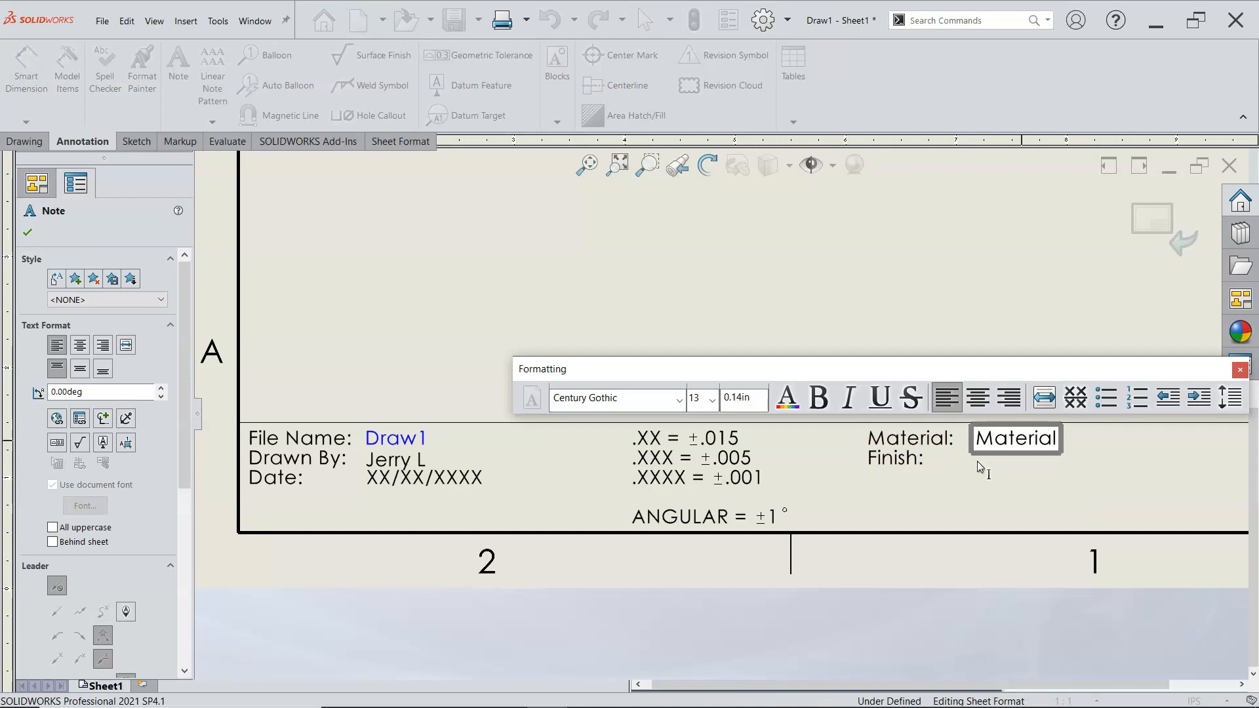
left_click(1008, 480)
Step: Add a separate note reading "Finish" and align it beside the Finish label, directly under the Material note
left_click(180, 72)
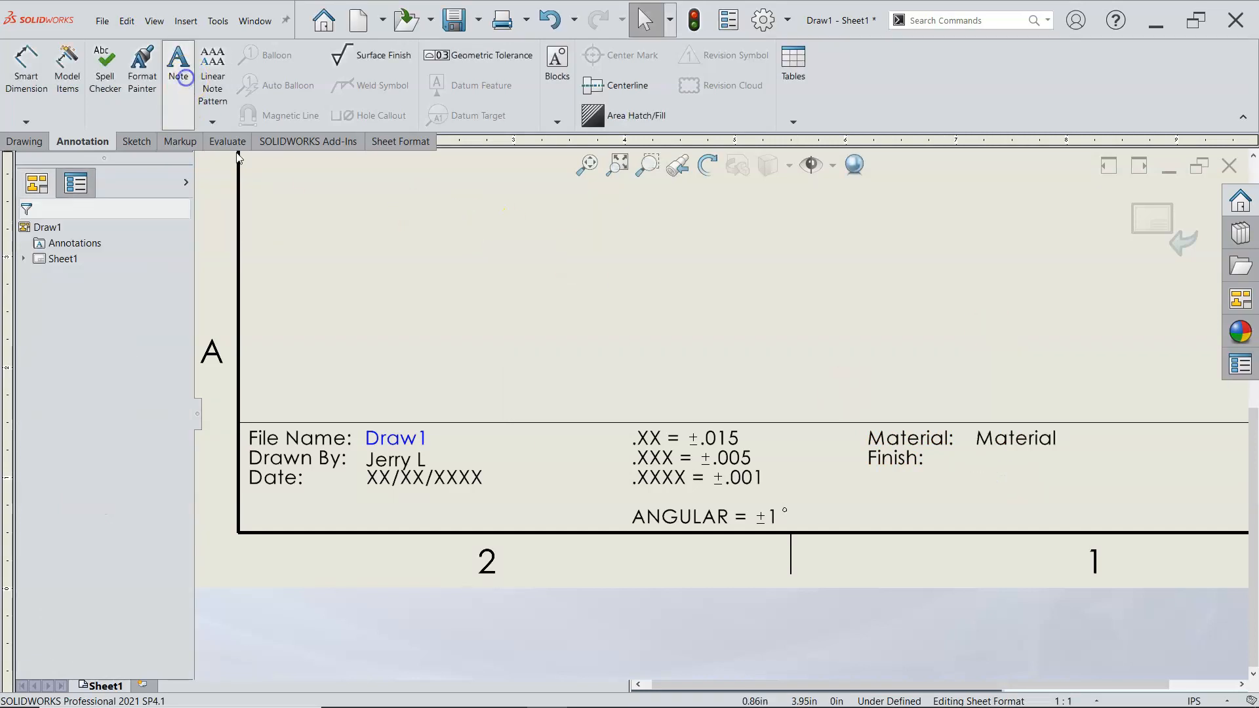
left_click(983, 459)
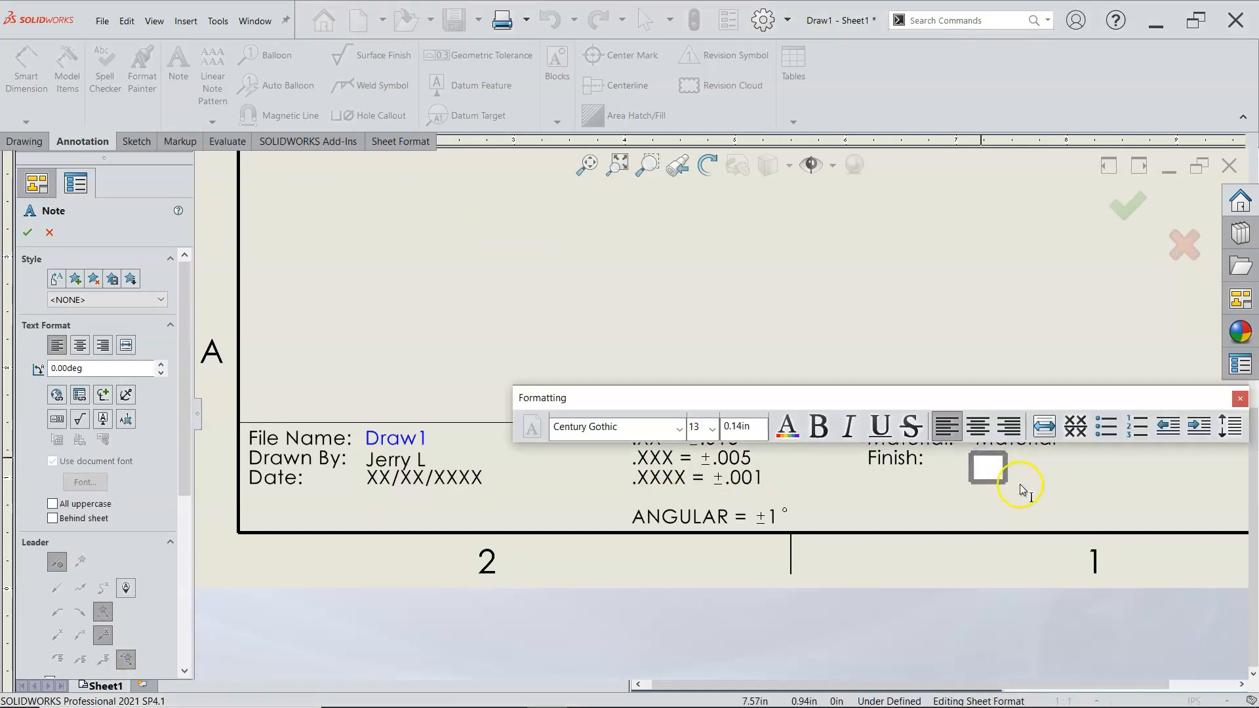
type("Finish")
left_click(1014, 504)
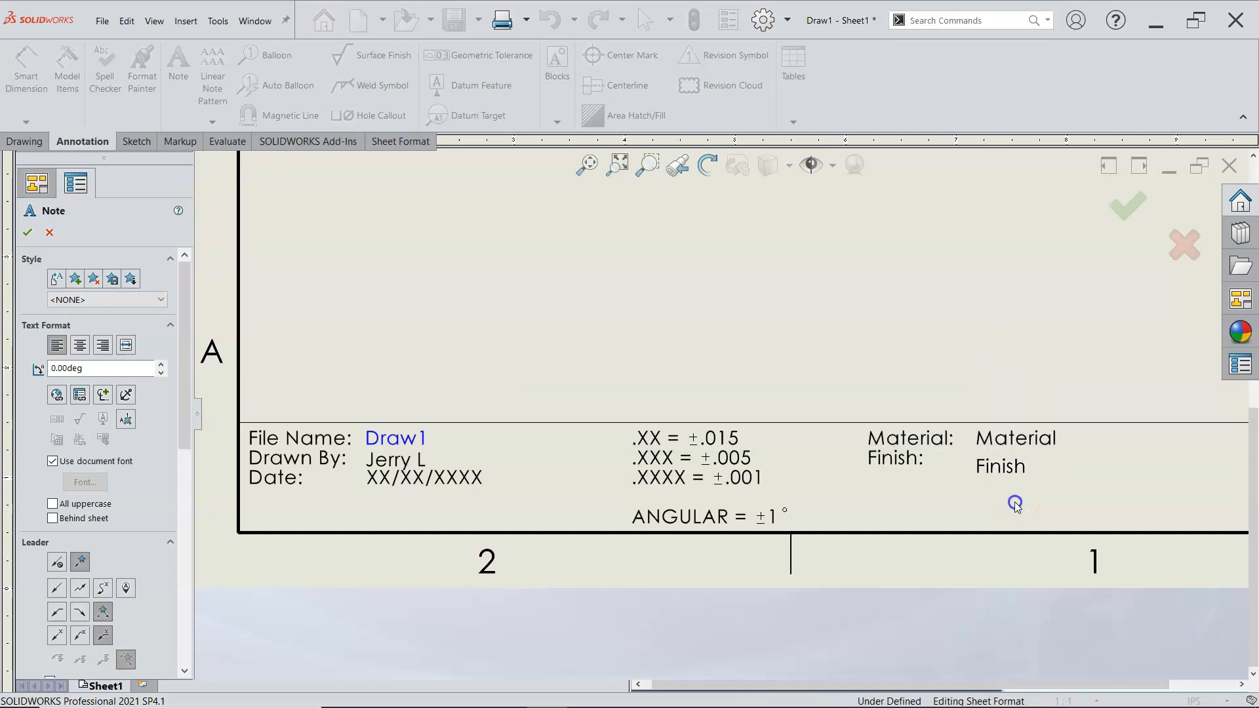
left_click(1004, 474)
key("Escape")
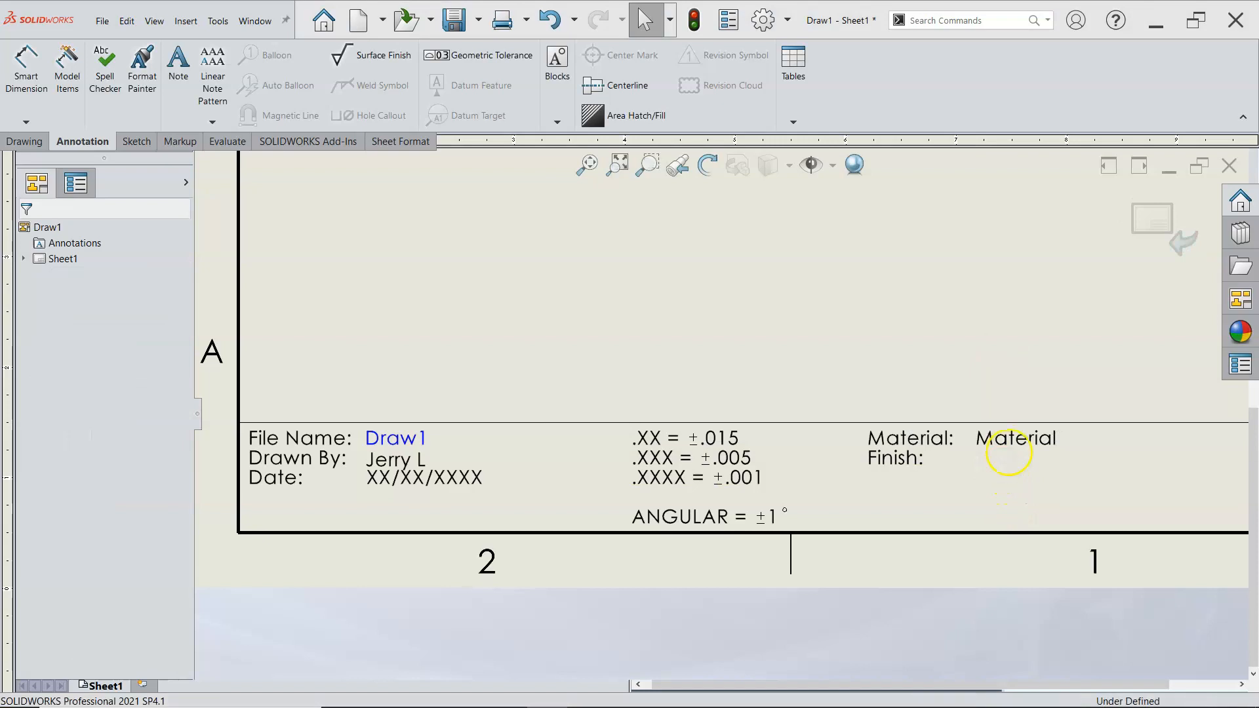
left_click(1002, 461)
left_click(1016, 407)
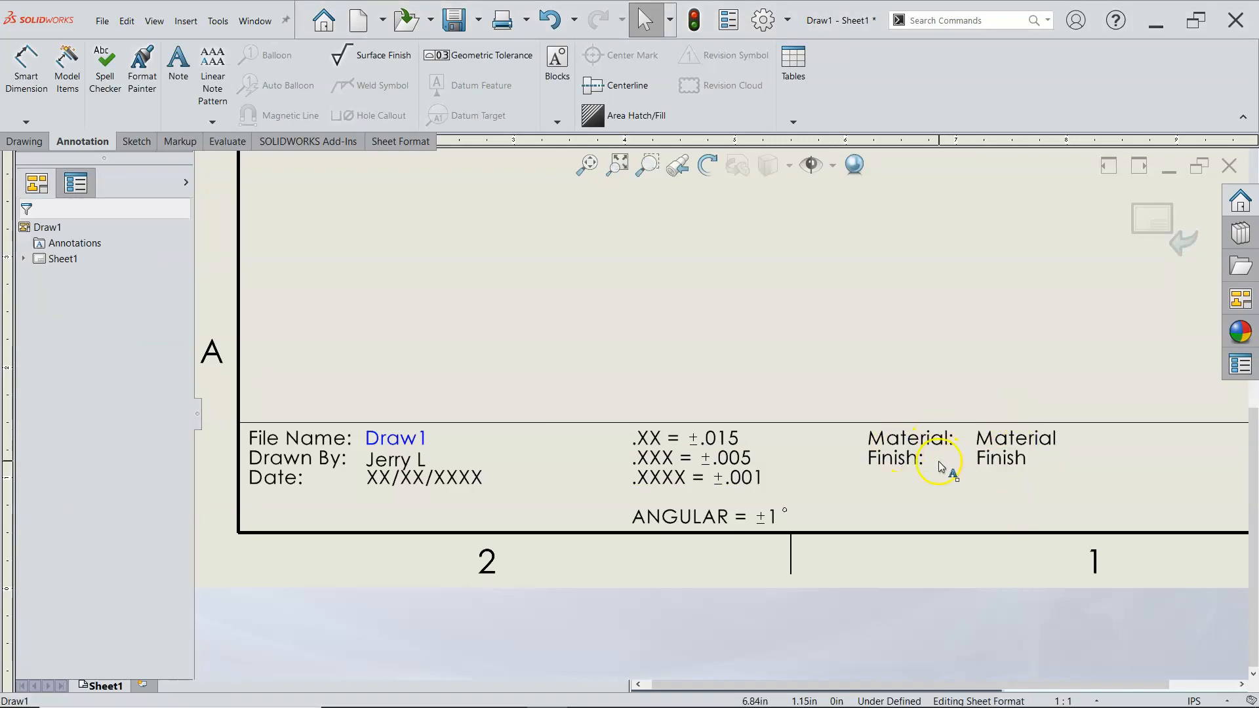
Step: Start defining the title block fields and fit the editable region from the file name value across to the Material and Finish values
right_click(570, 337)
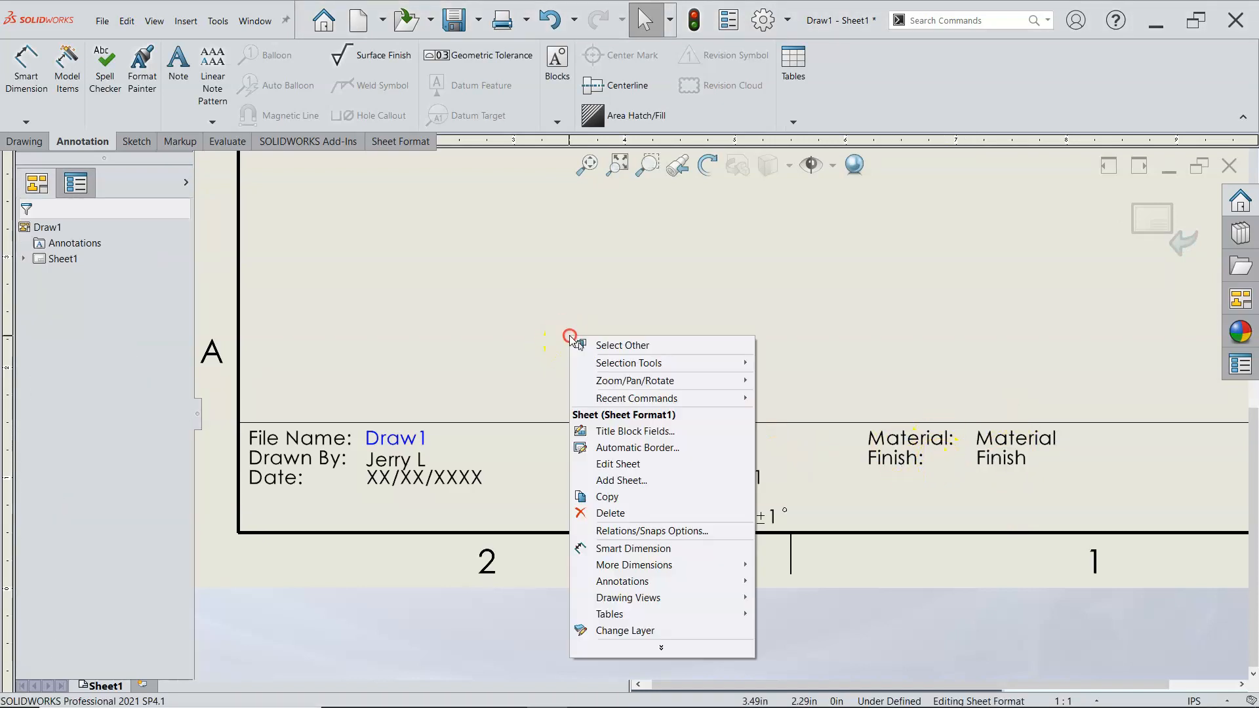
left_click(628, 431)
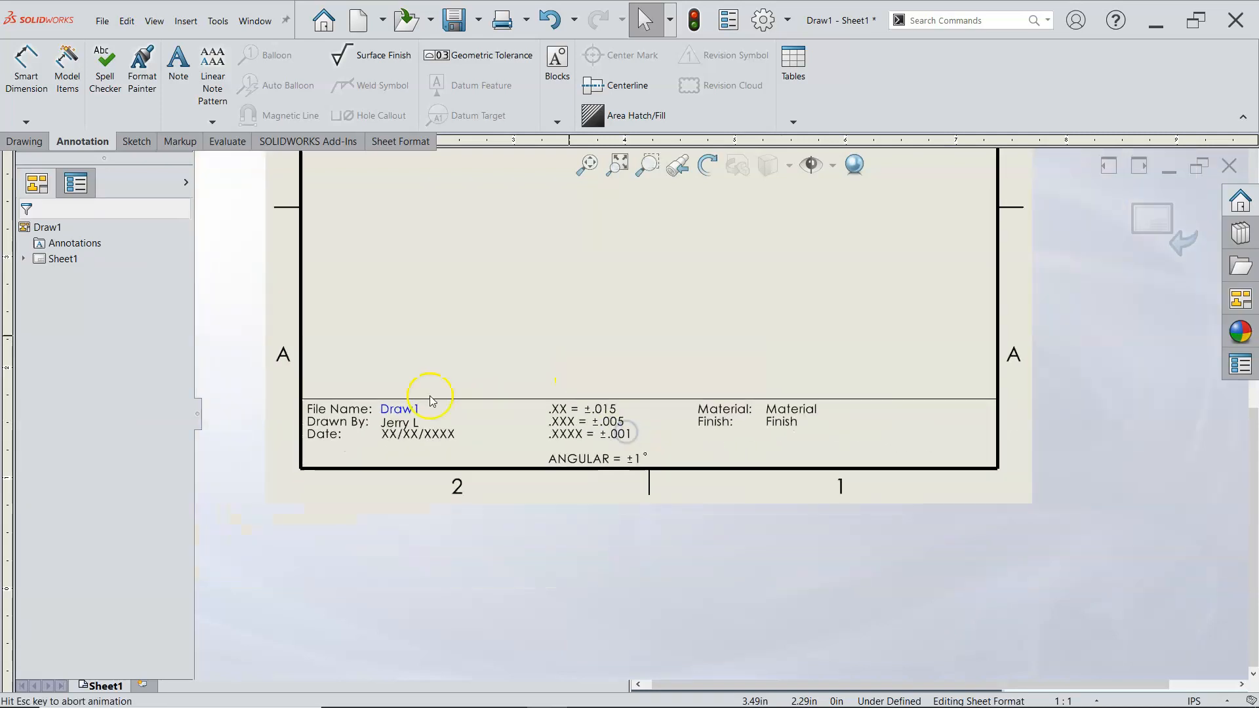
left_click_drag(499, 333, 375, 399)
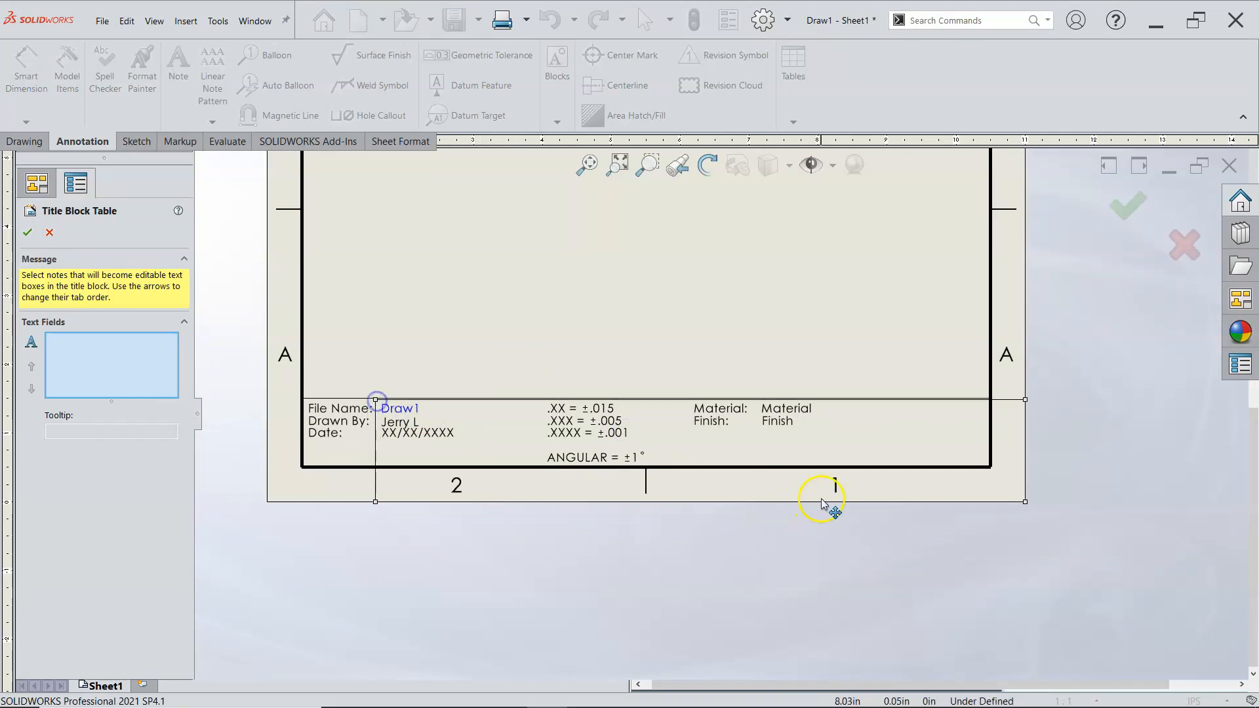
left_click_drag(1027, 504, 816, 443)
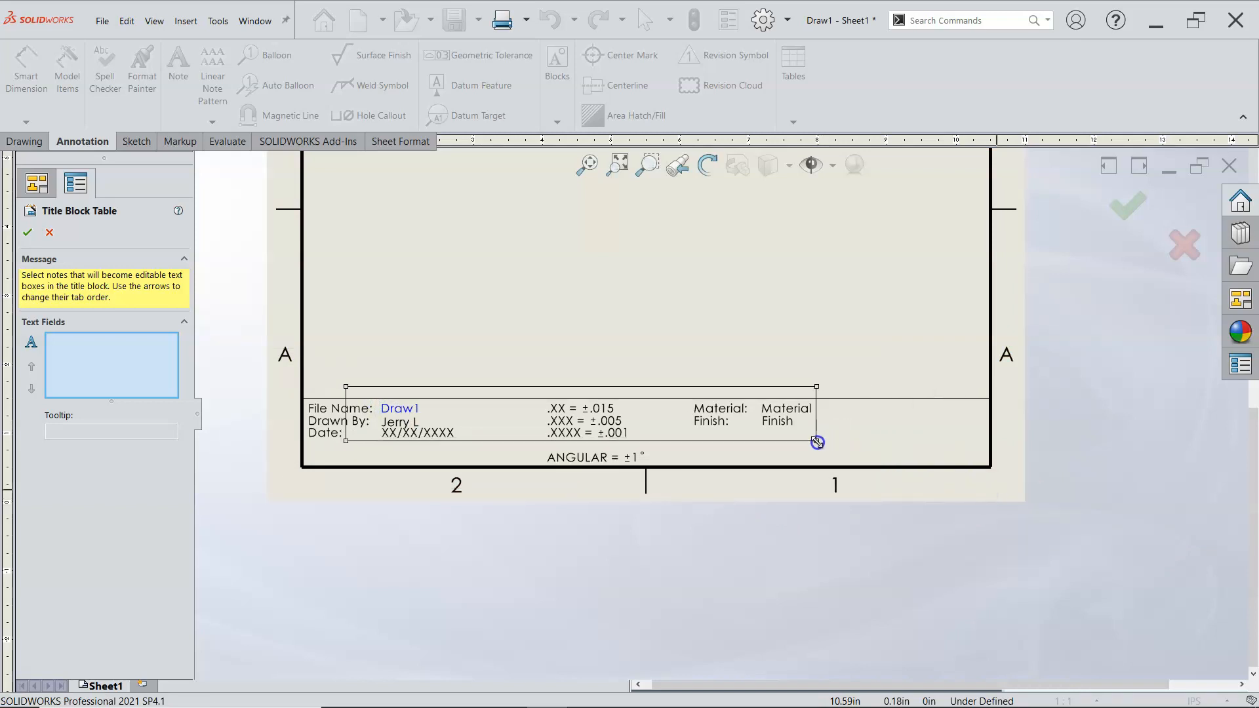
left_click_drag(346, 385, 378, 420)
left_click_drag(379, 412, 380, 398)
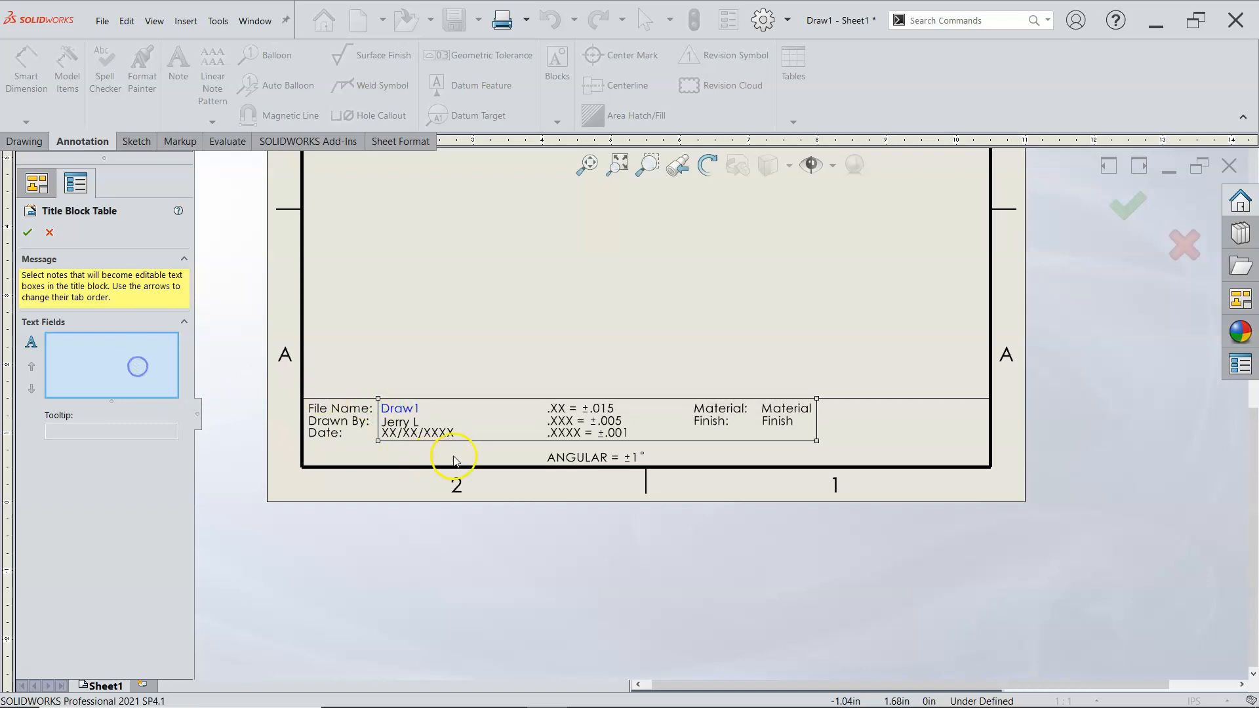
Step: Make the drafter, date, Material and Finish value notes editable title block fields, and return from the sheet format to the sheet
scroll(406, 425, "down", 3)
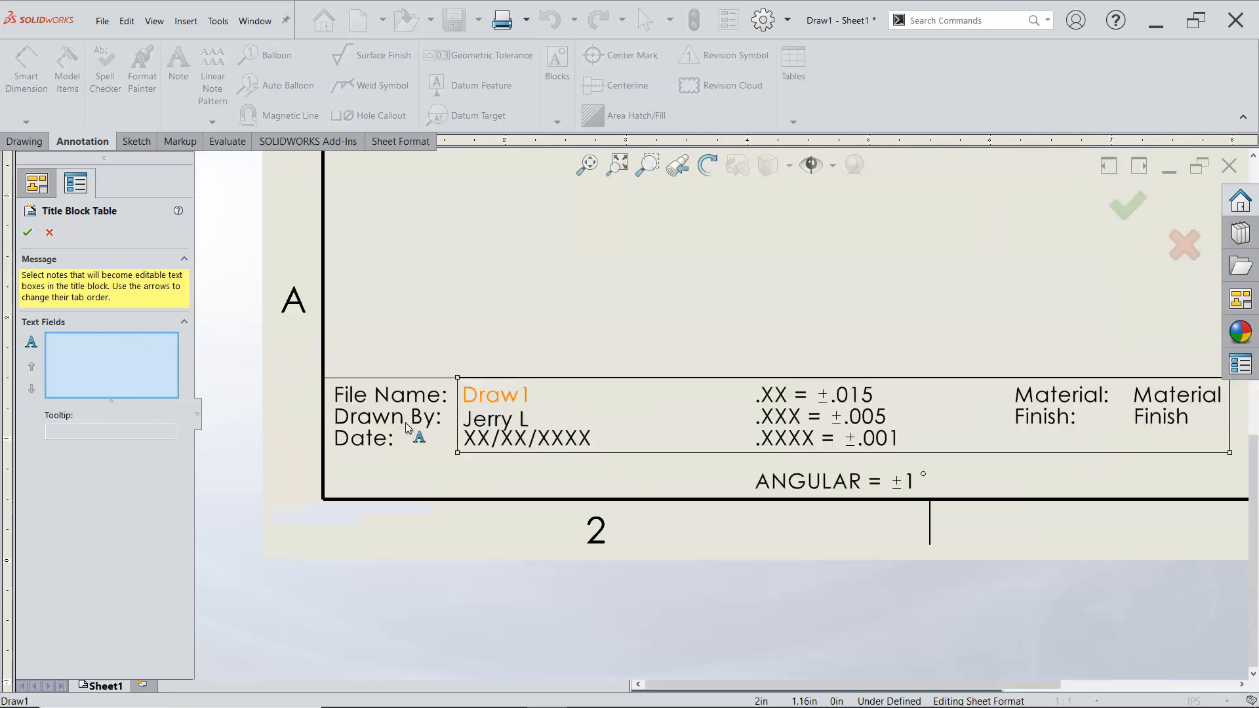
left_click(495, 418)
left_click(533, 445)
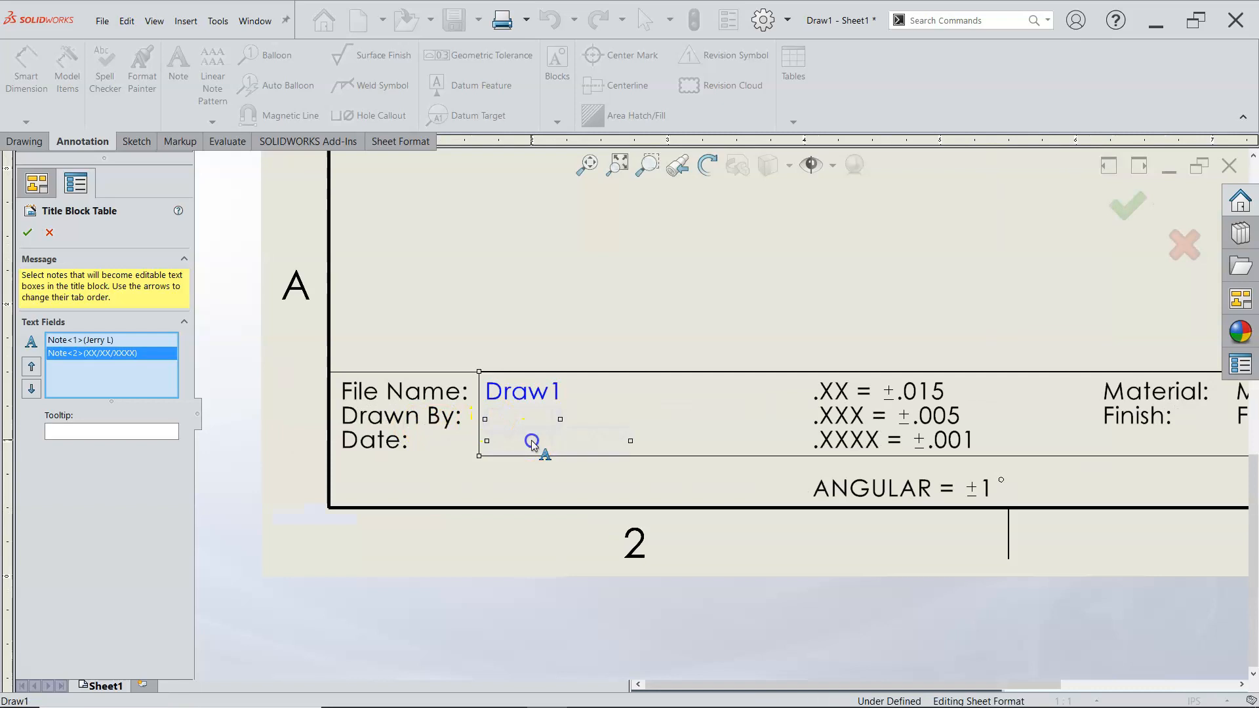
scroll(1122, 418, "up", 2)
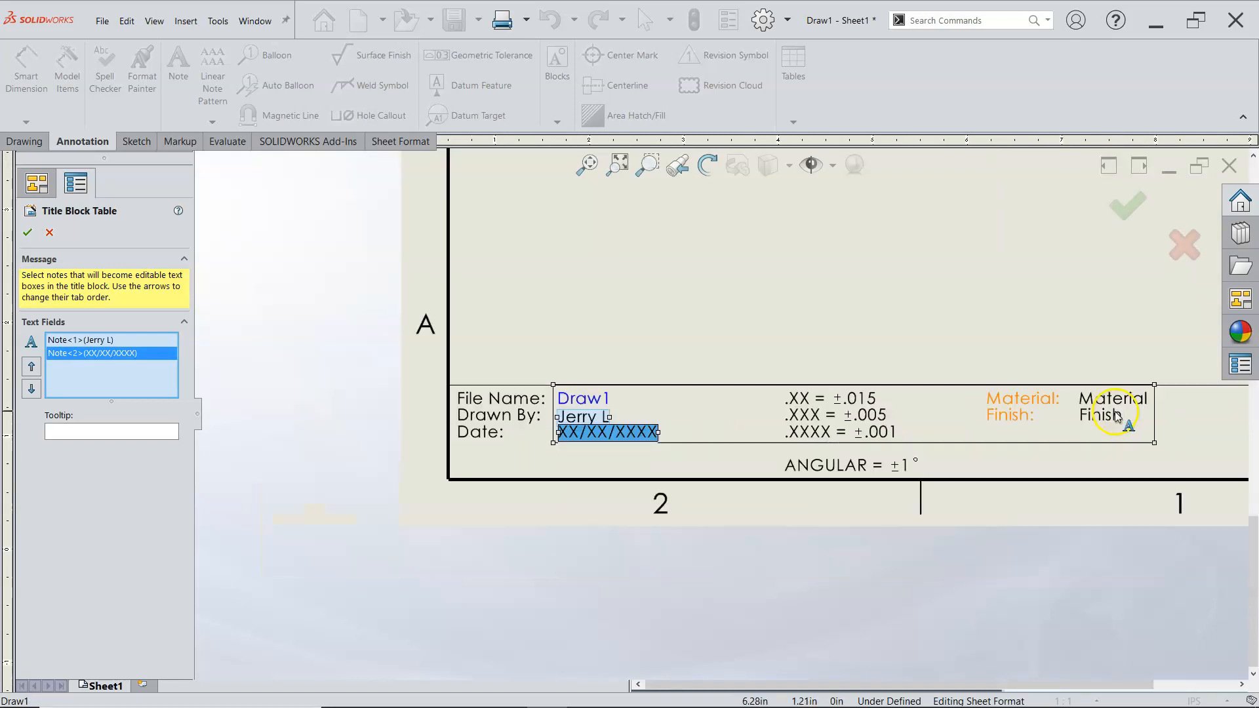
scroll(1117, 417, "down", 2)
left_click(1081, 397)
left_click(1069, 418)
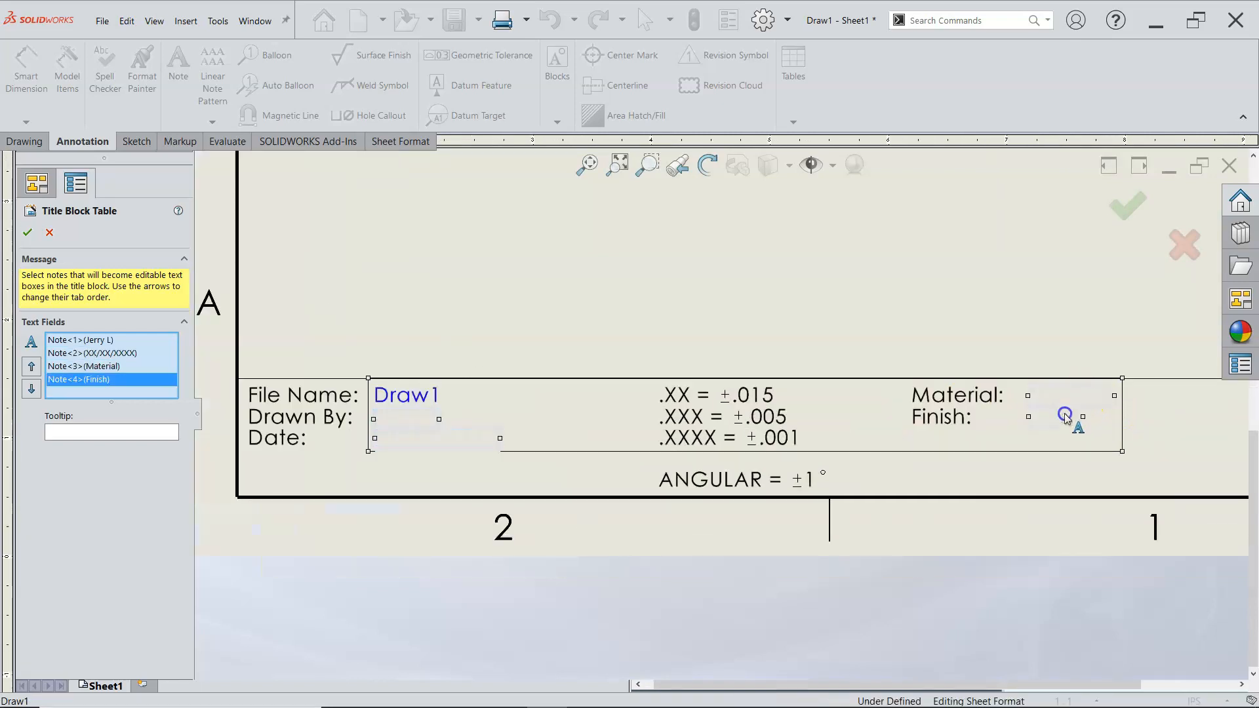
left_click(26, 232)
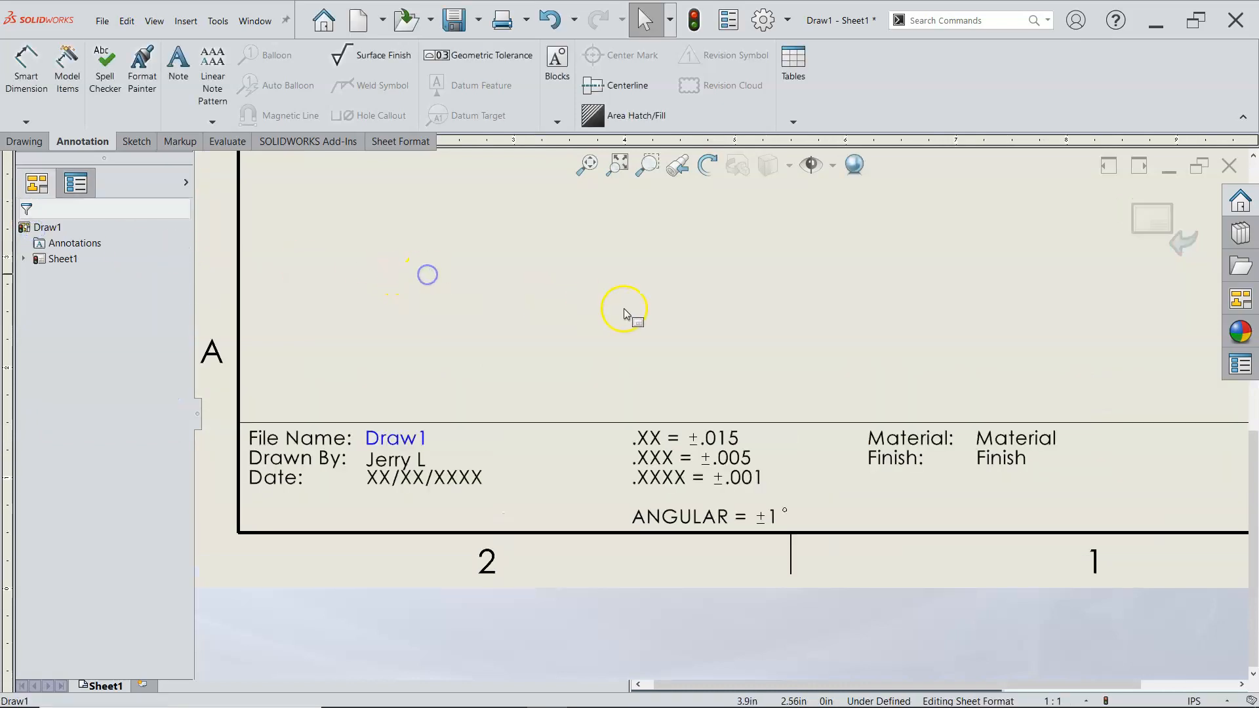
key("z")
left_click(1125, 224)
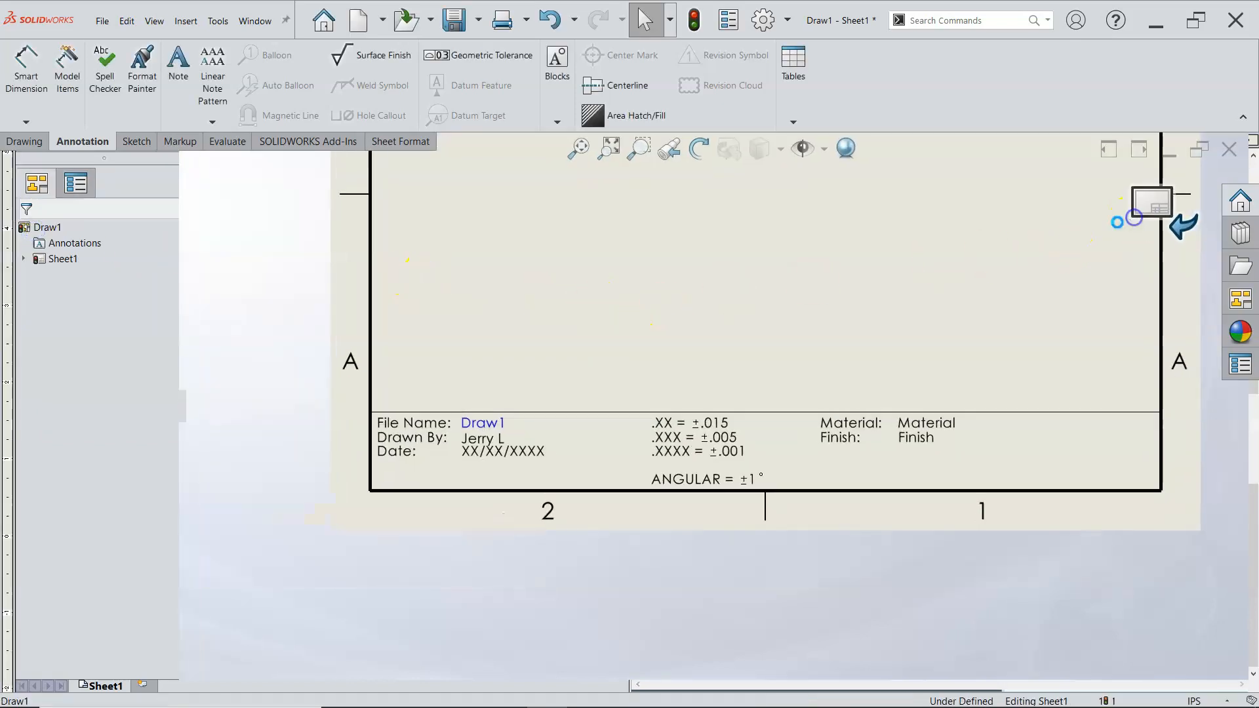
Step: Enter 9/26/2021 as the date in the title block data
double_click(483, 443)
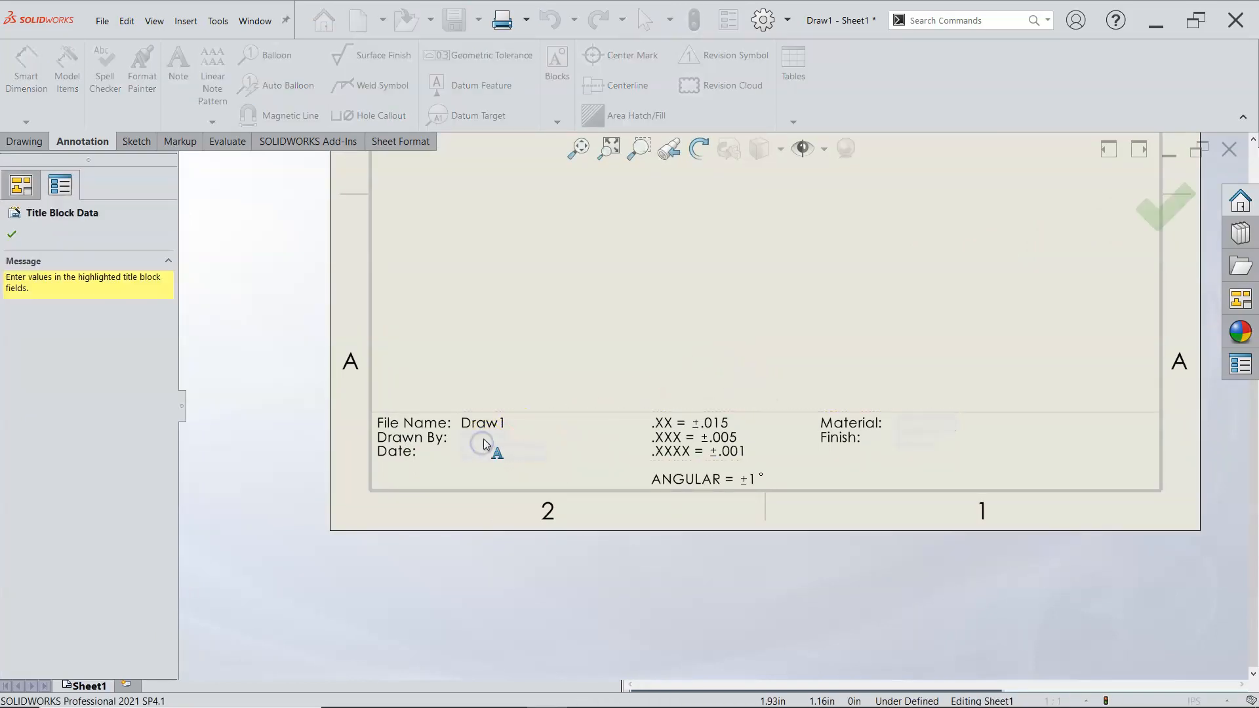
left_click(482, 440)
key("Delete")
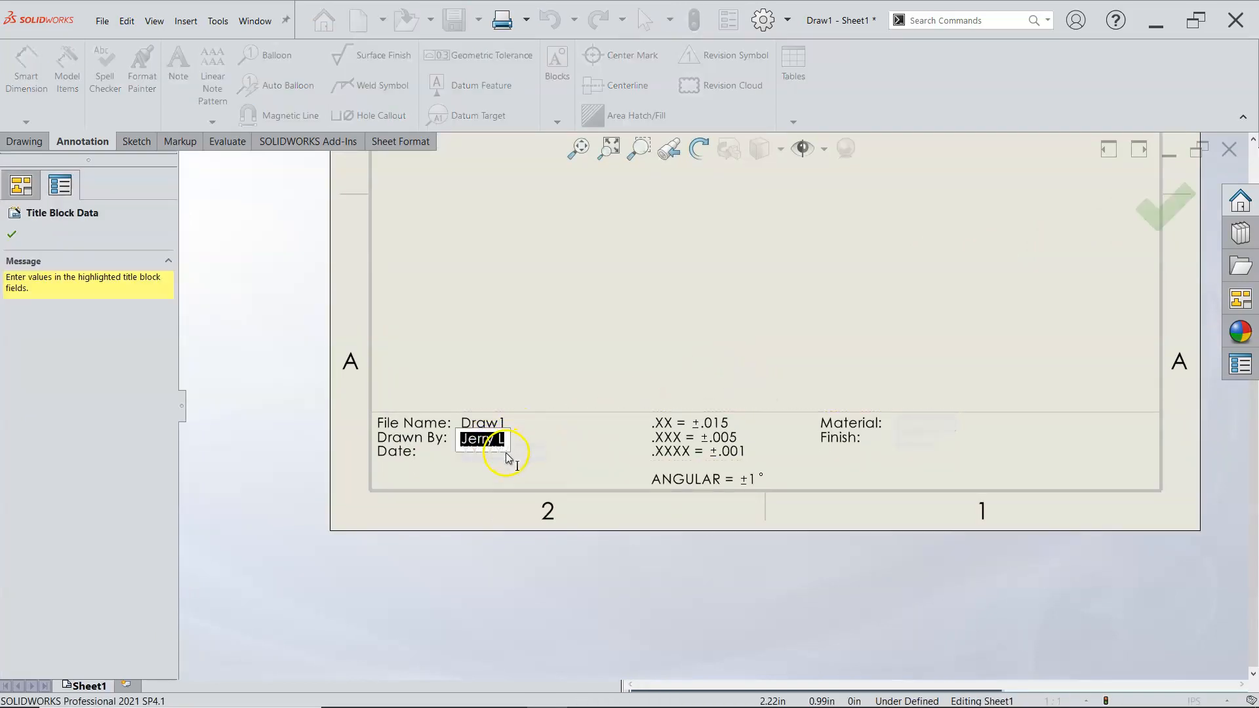
left_click(529, 458)
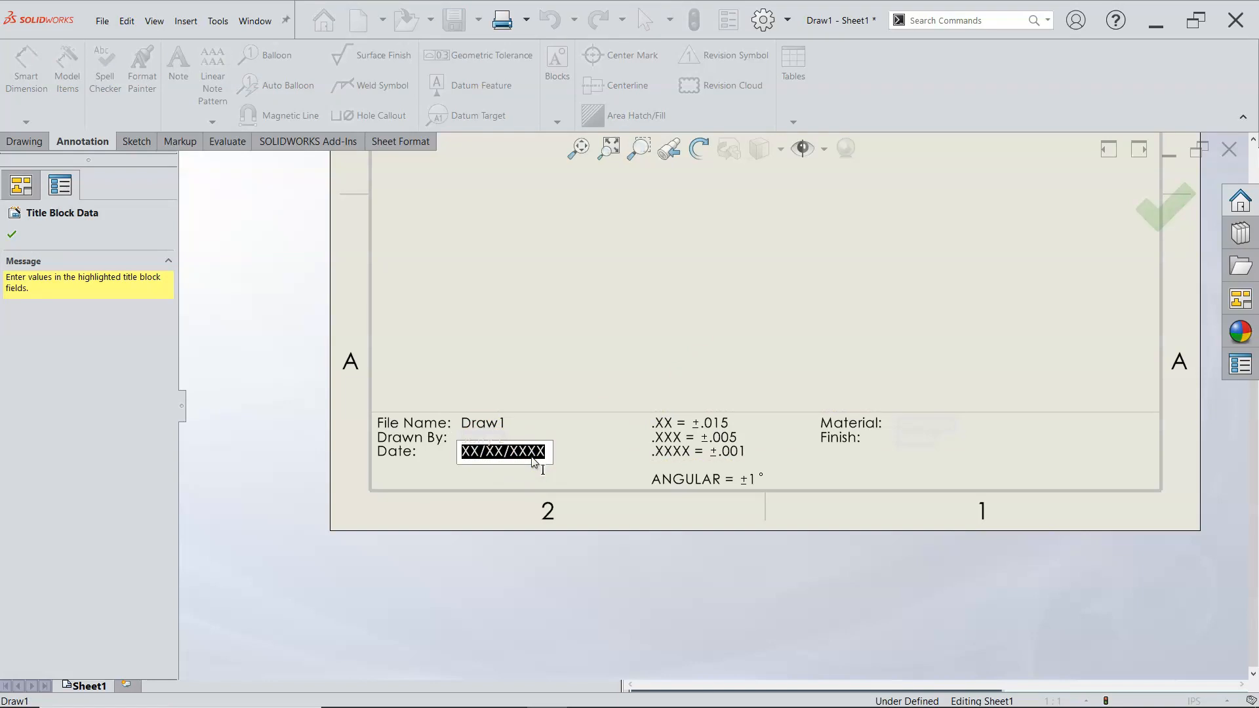
type("9/26/2021")
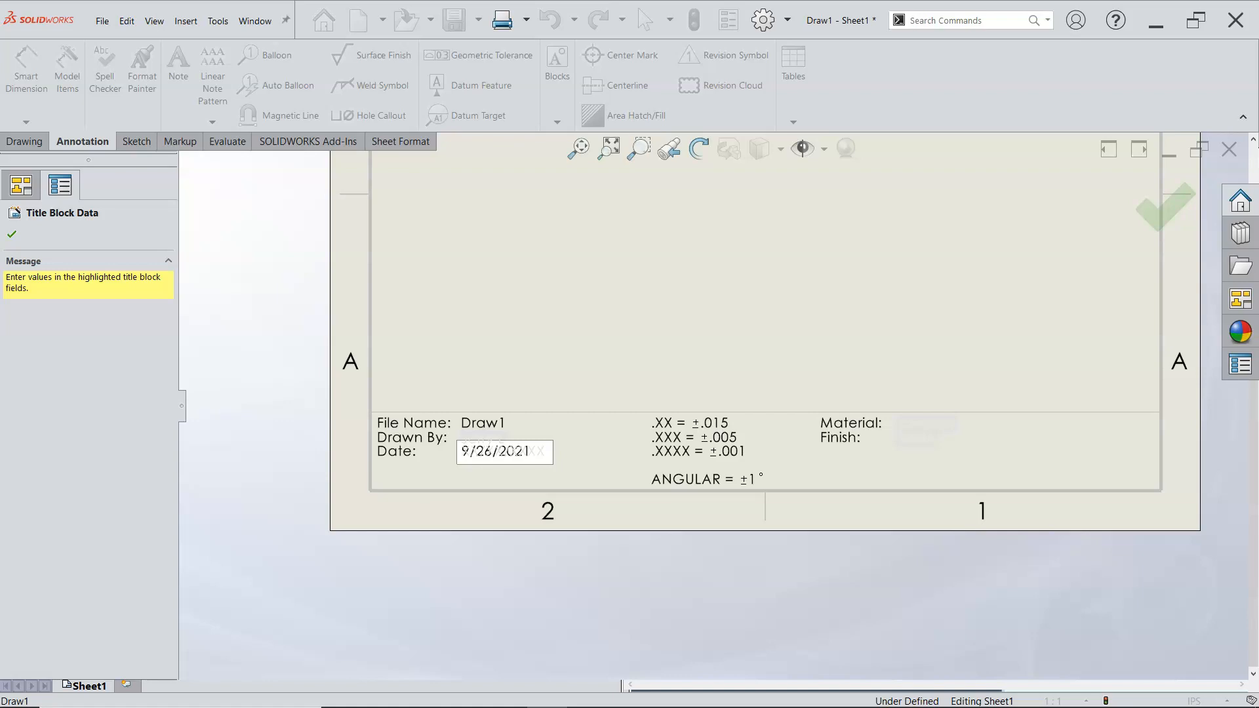
left_click(525, 362)
left_click(546, 380)
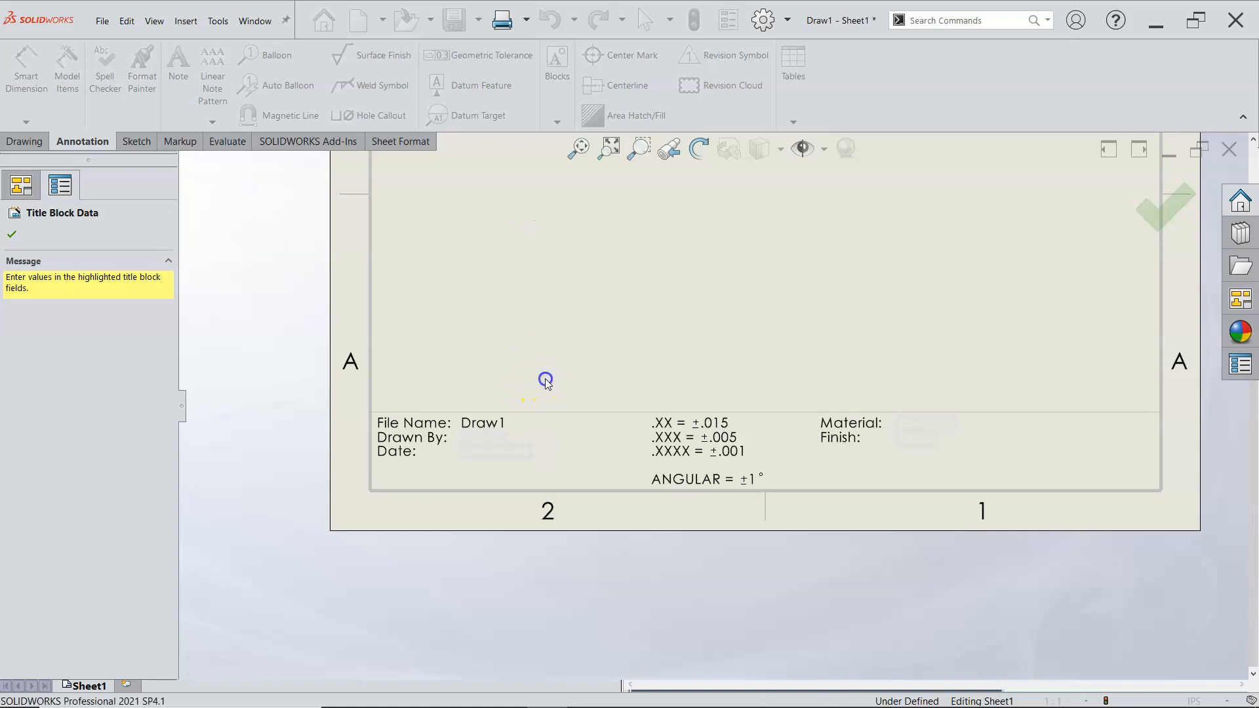
left_click(1144, 205)
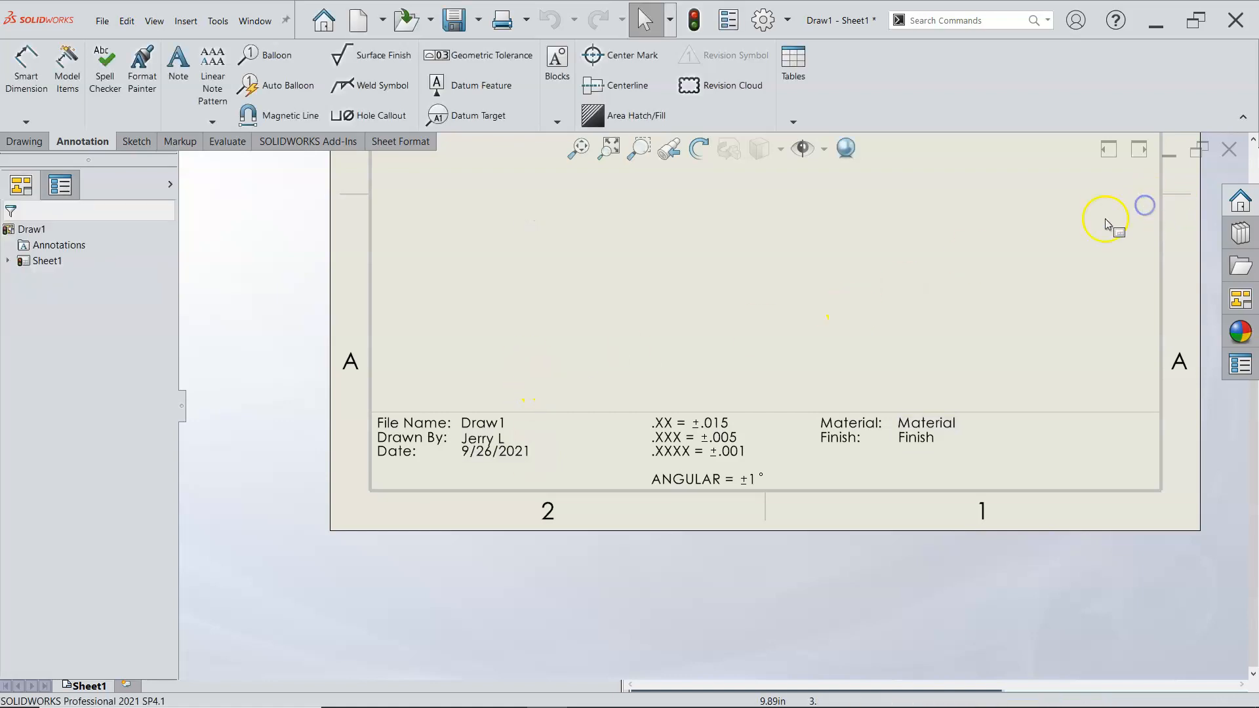
Step: Reset the title block date to the placeholder XX/XX/XXXX
left_click(490, 452)
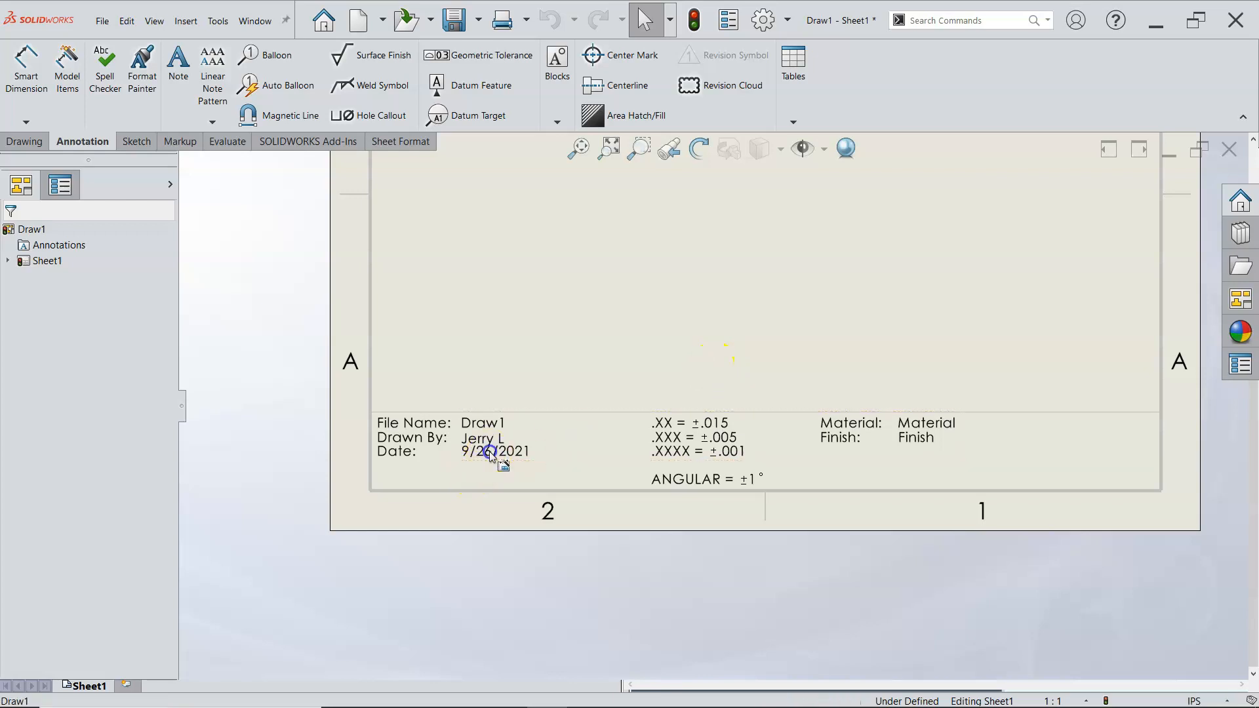
left_click(506, 455)
left_click(521, 457)
double_click(521, 457)
left_click_drag(506, 455, 451, 457)
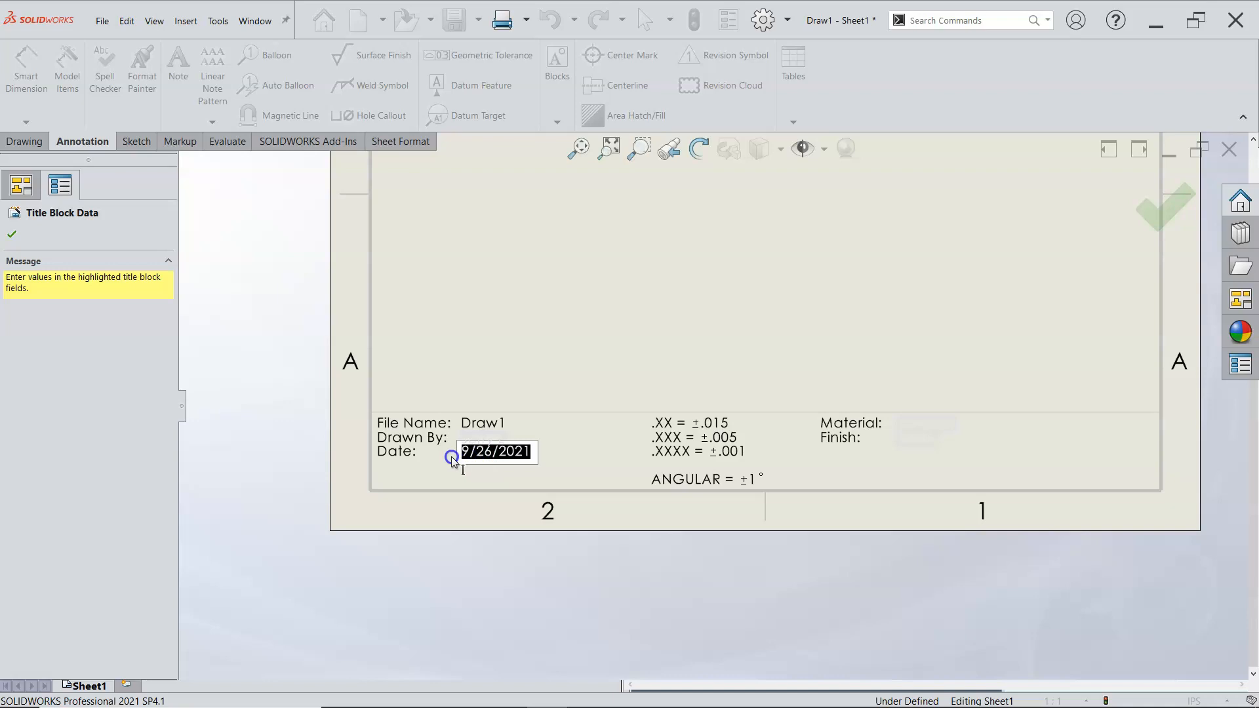
type("XX/XX")
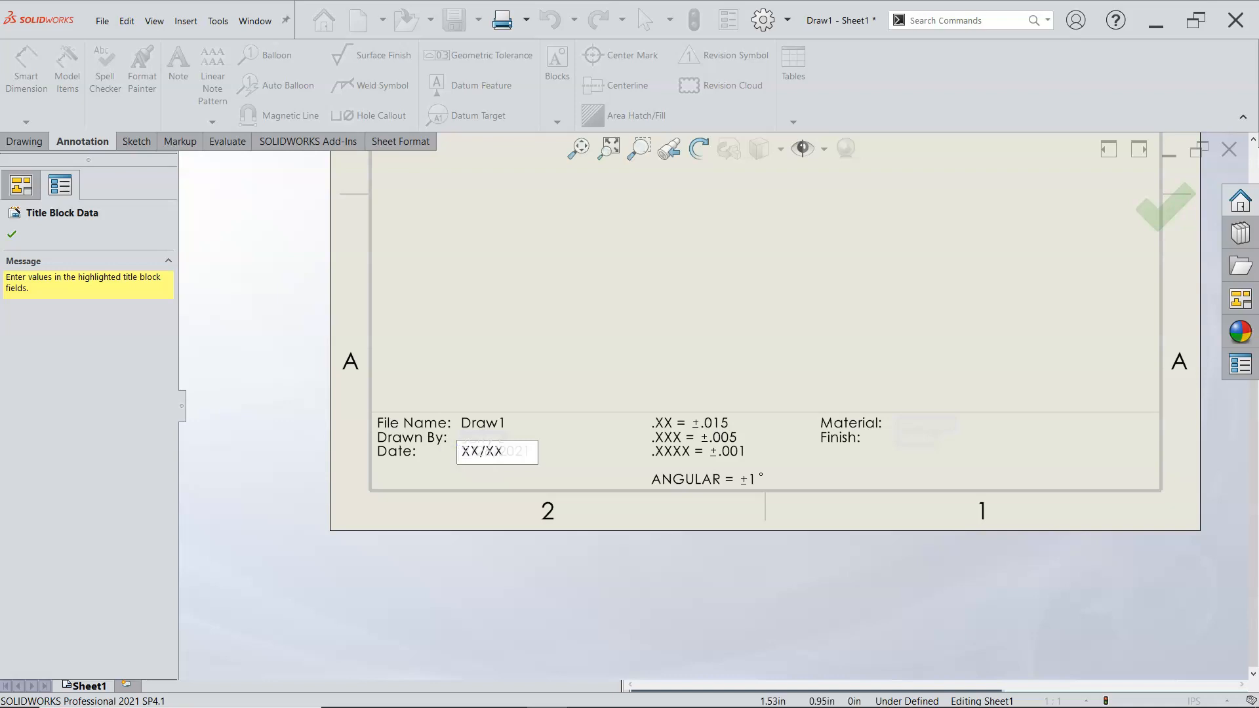
type("/XXX")
left_click(533, 358)
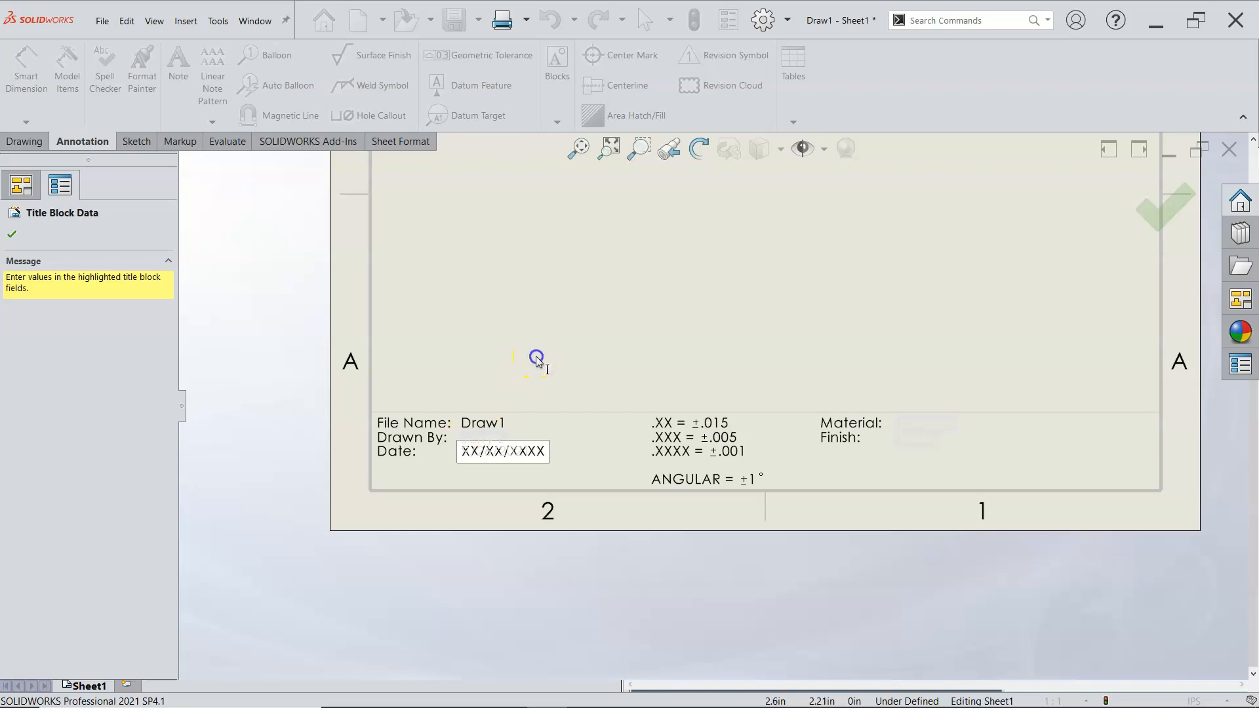
left_click(1170, 221)
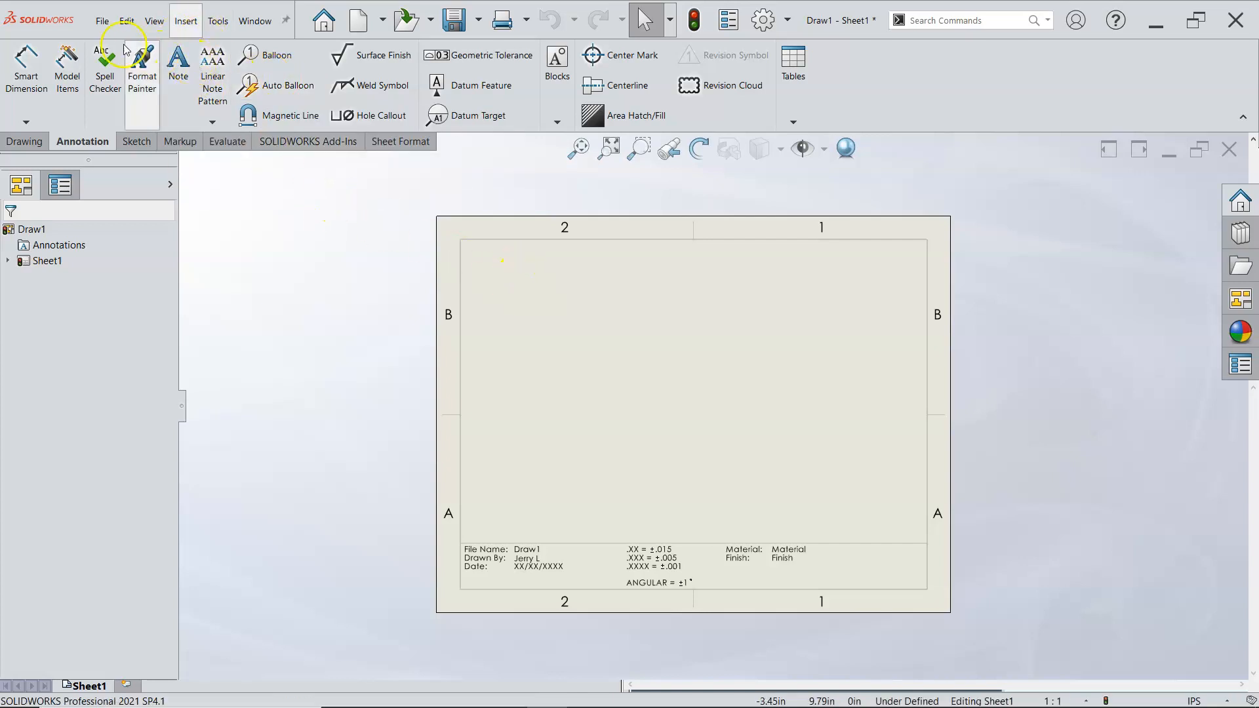
Step: Start saving the sheet format and choose the SW Templates folder inside SW2021 System as its location
left_click(102, 21)
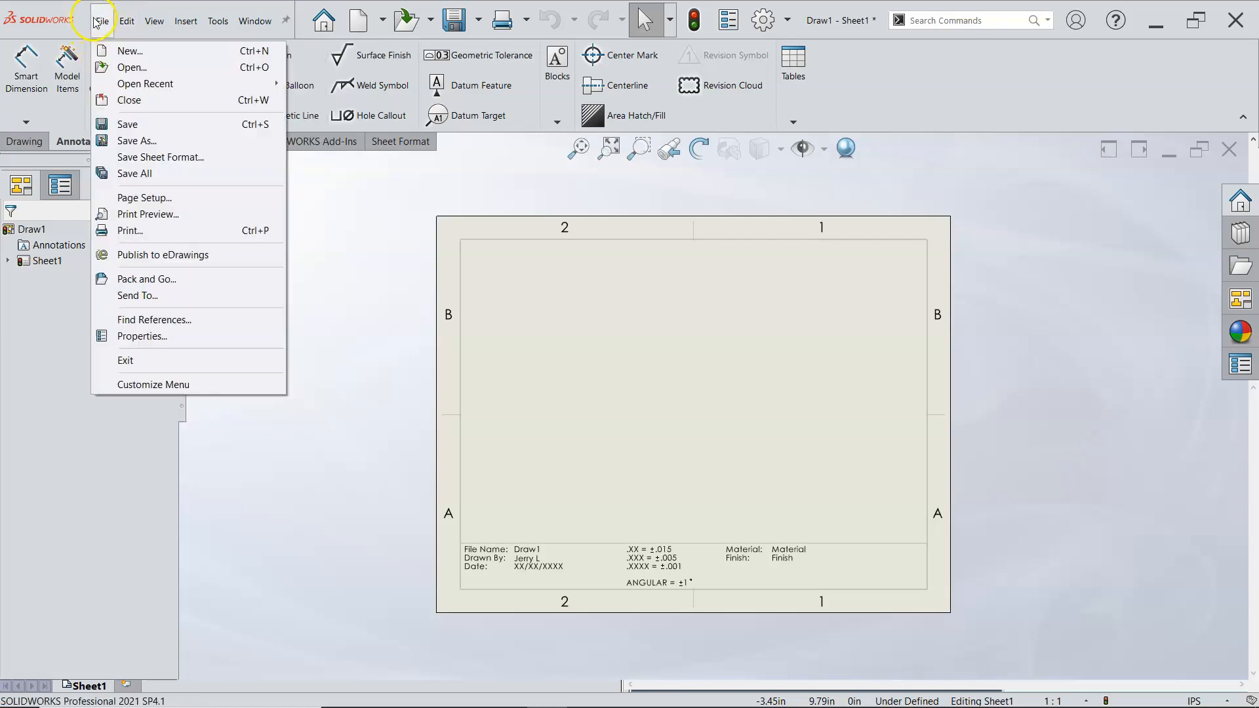
left_click(150, 158)
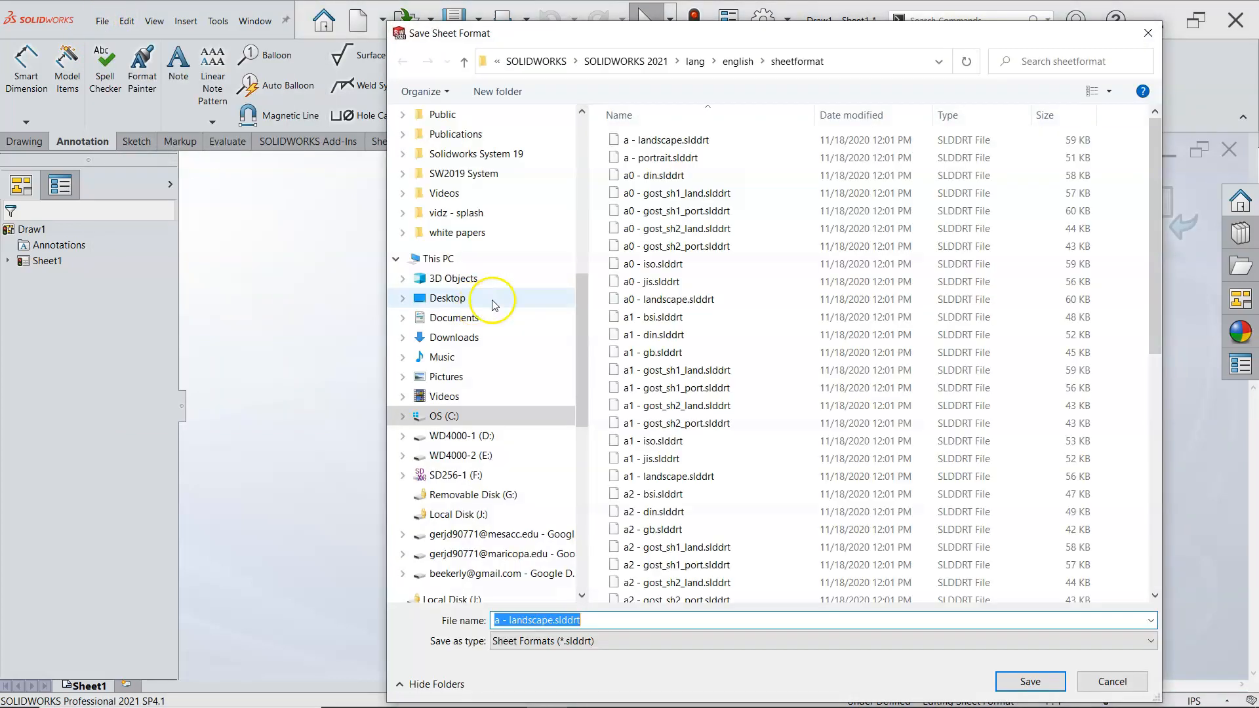
left_click_drag(576, 307, 592, 182)
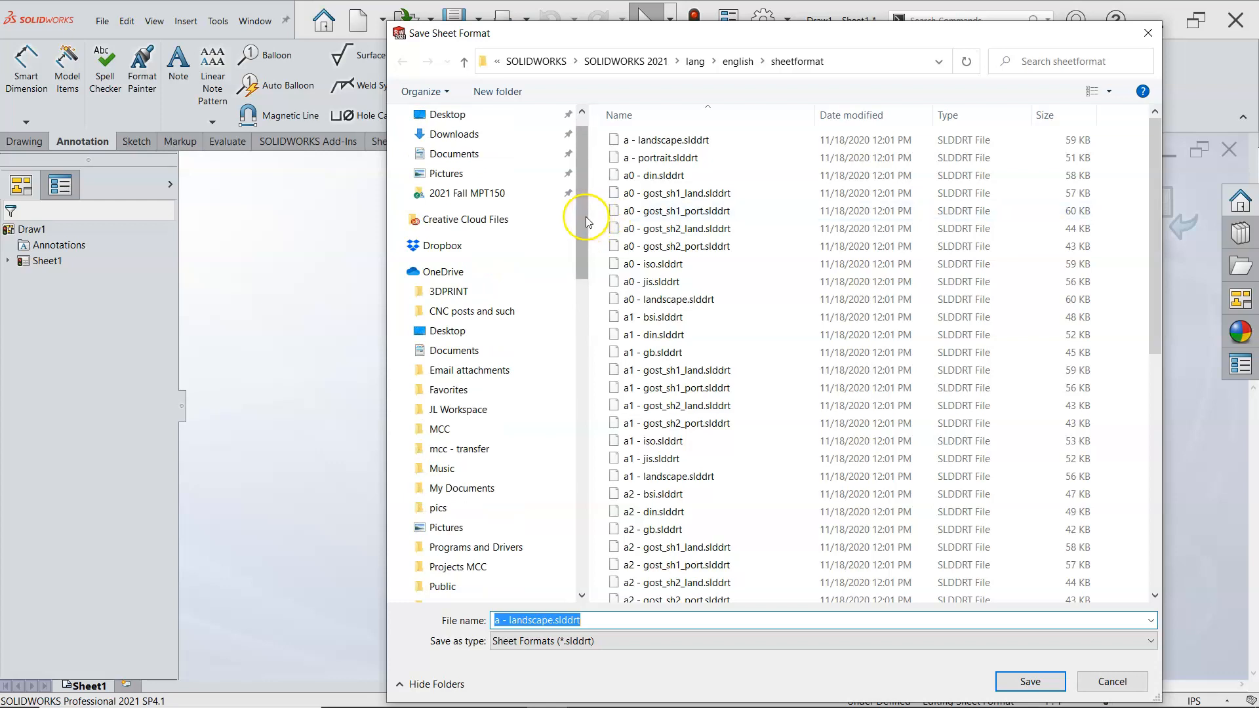
left_click_drag(580, 202, 585, 186)
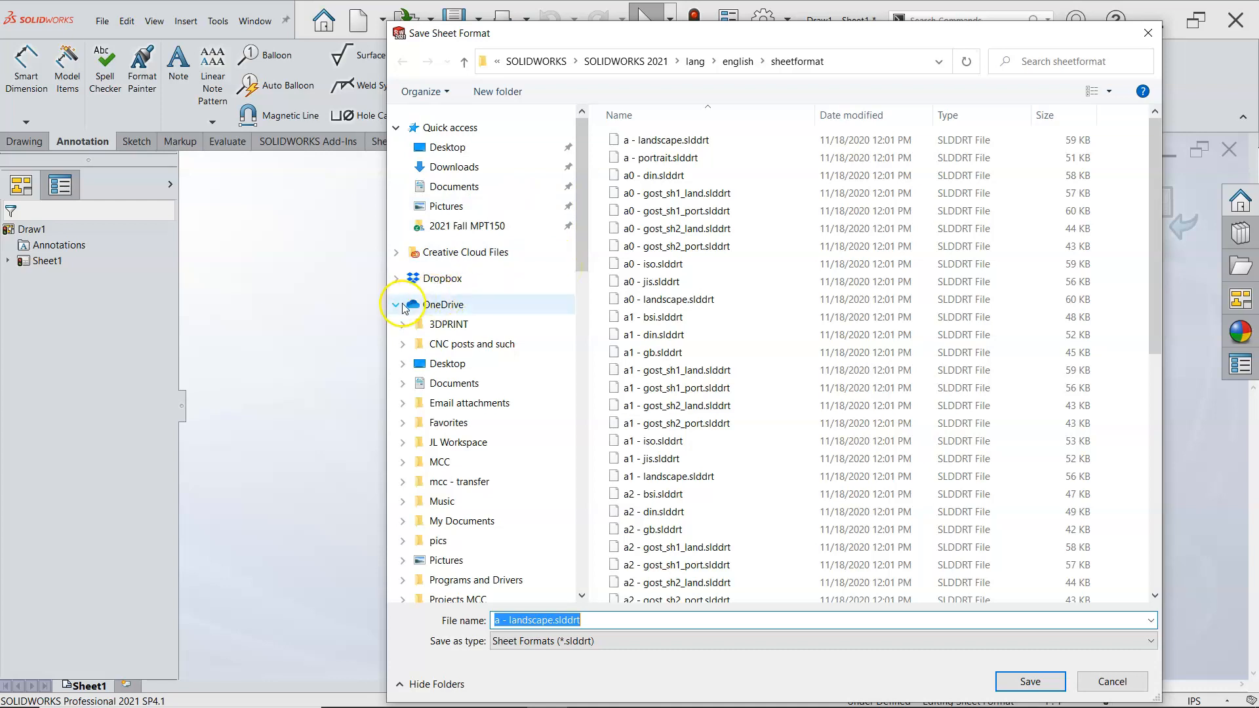
scroll(464, 236, "down", 4)
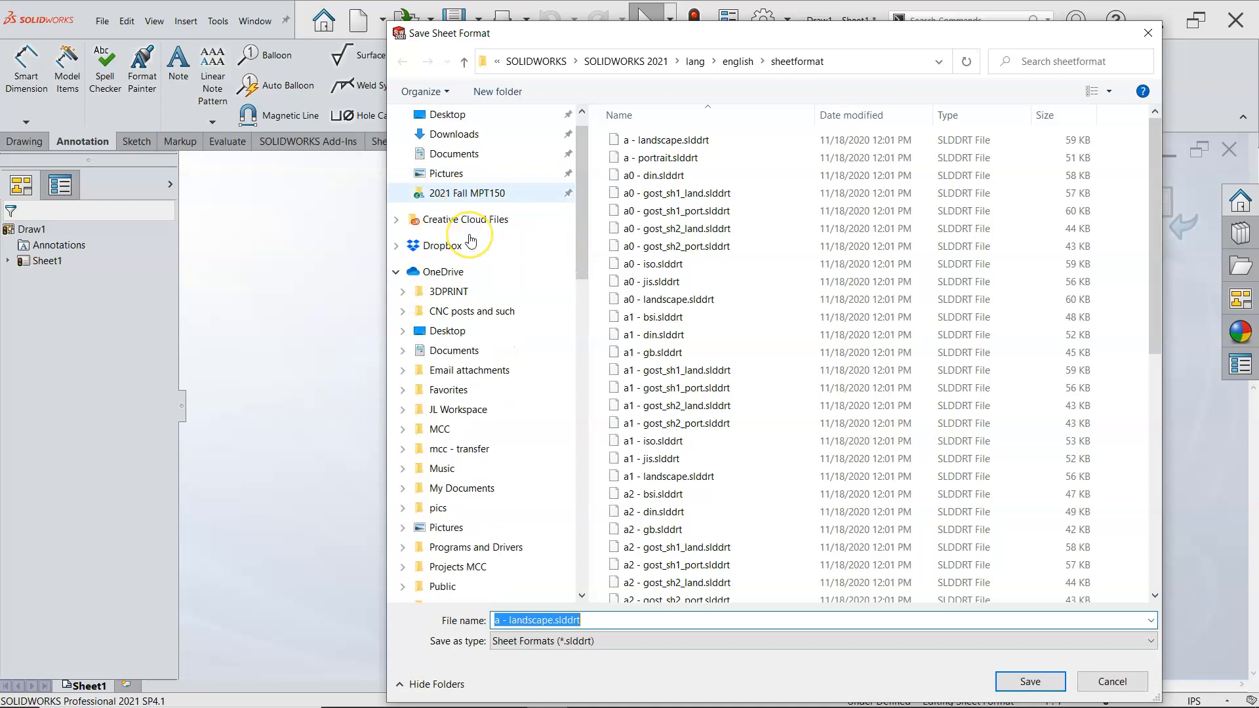
scroll(469, 240, "up", 3)
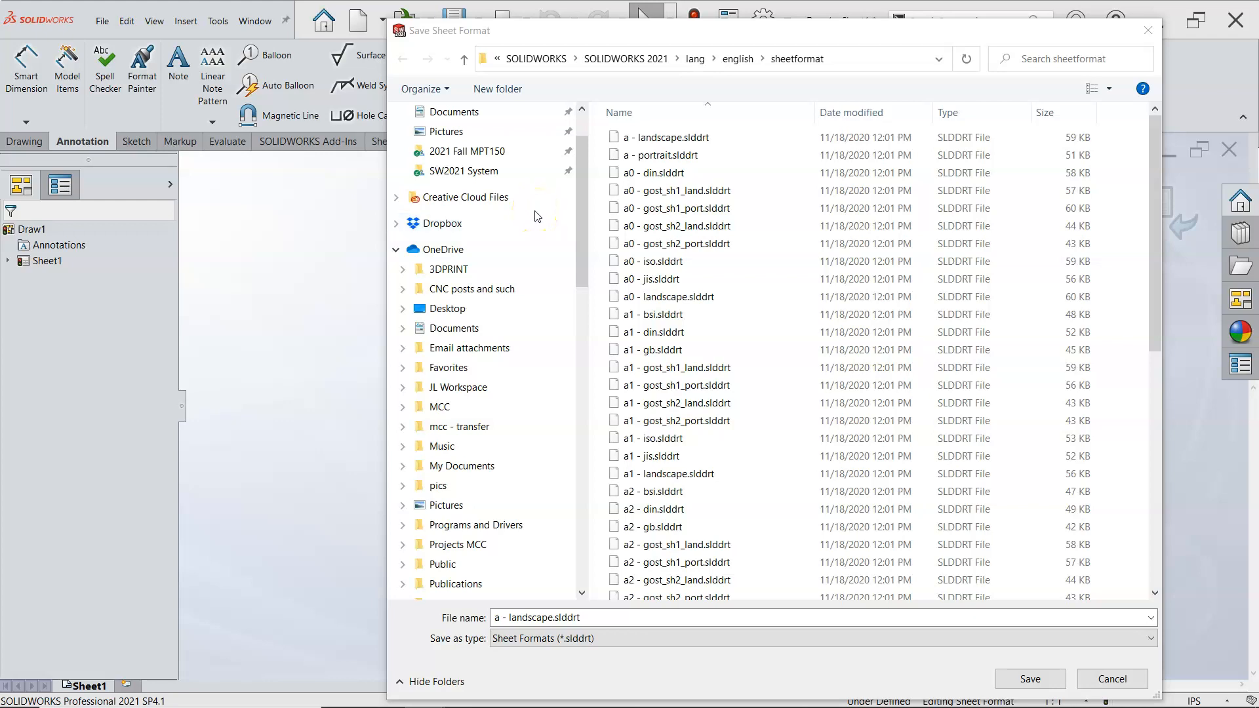
left_click(477, 177)
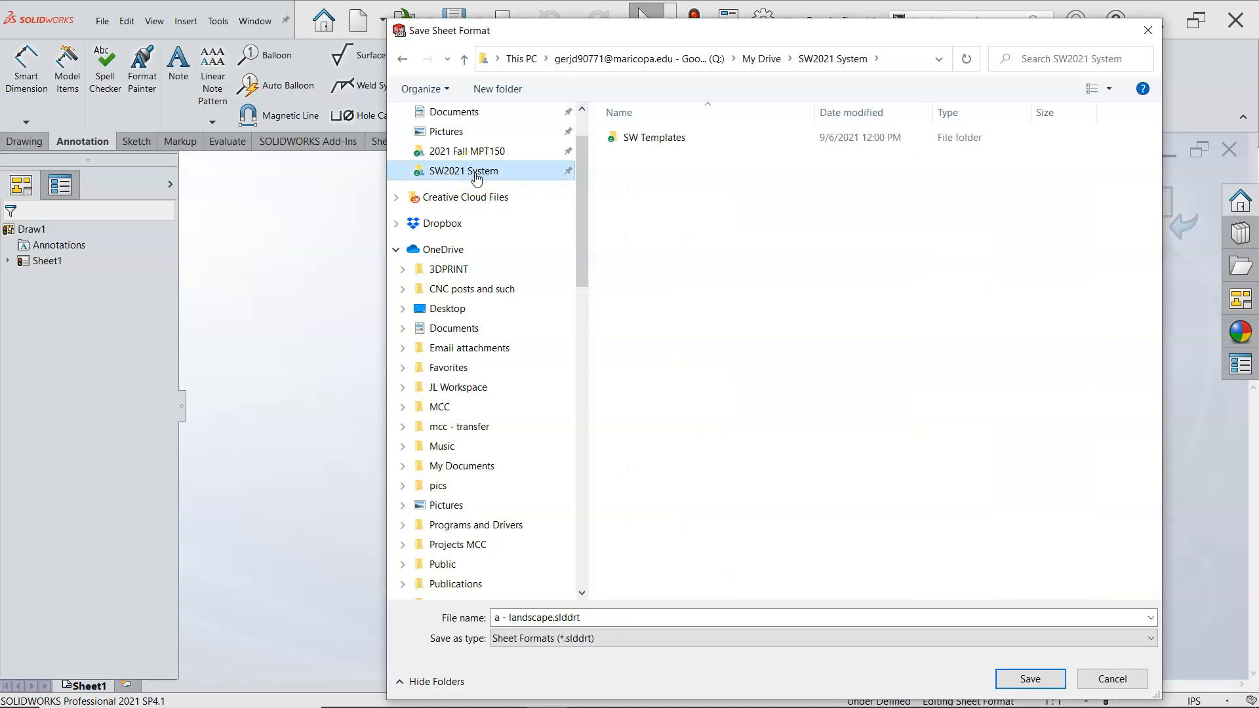
double_click(649, 139)
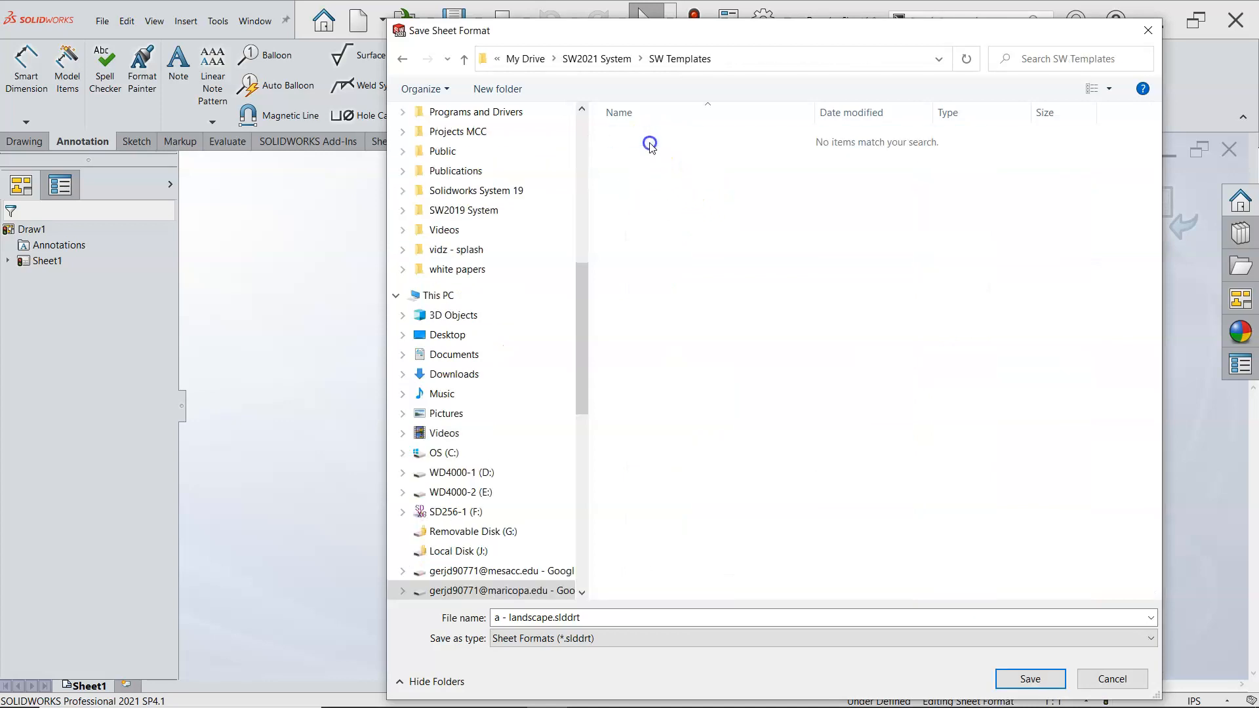
Step: Save the sheet format under the file name MY A SIZE.slddrt
left_click(550, 617)
left_click_drag(554, 617, 494, 617)
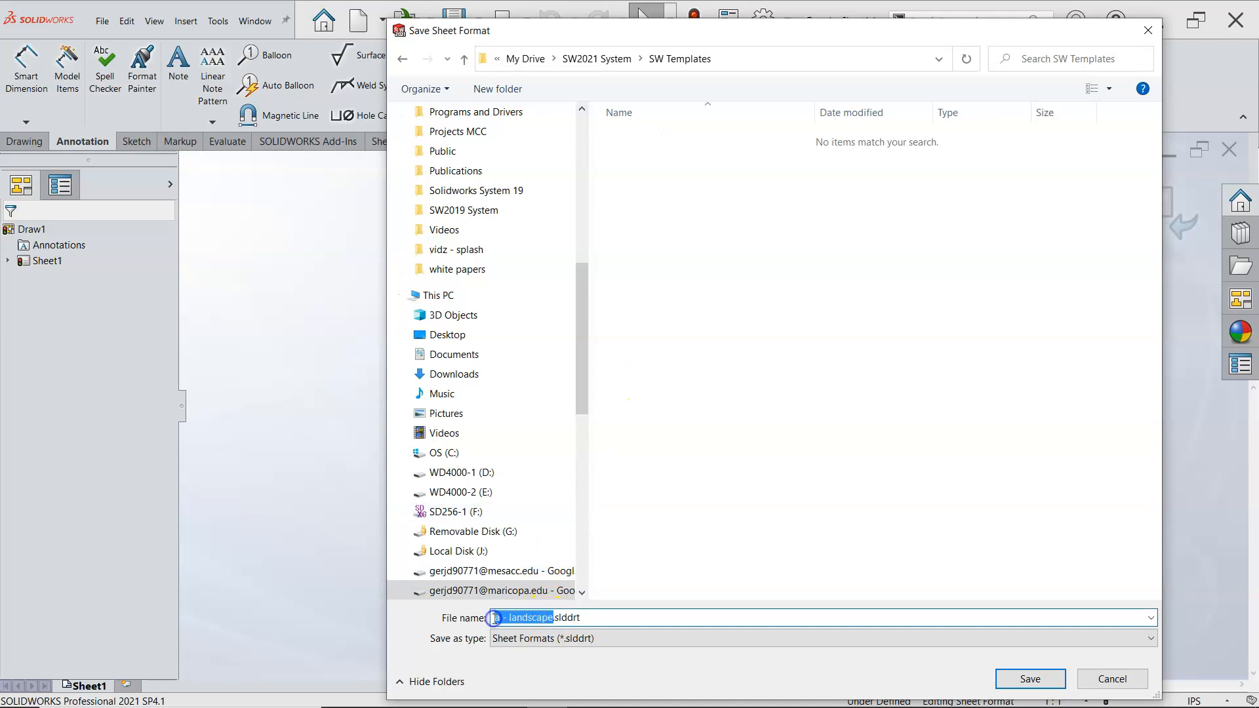
type("MY A SIZE")
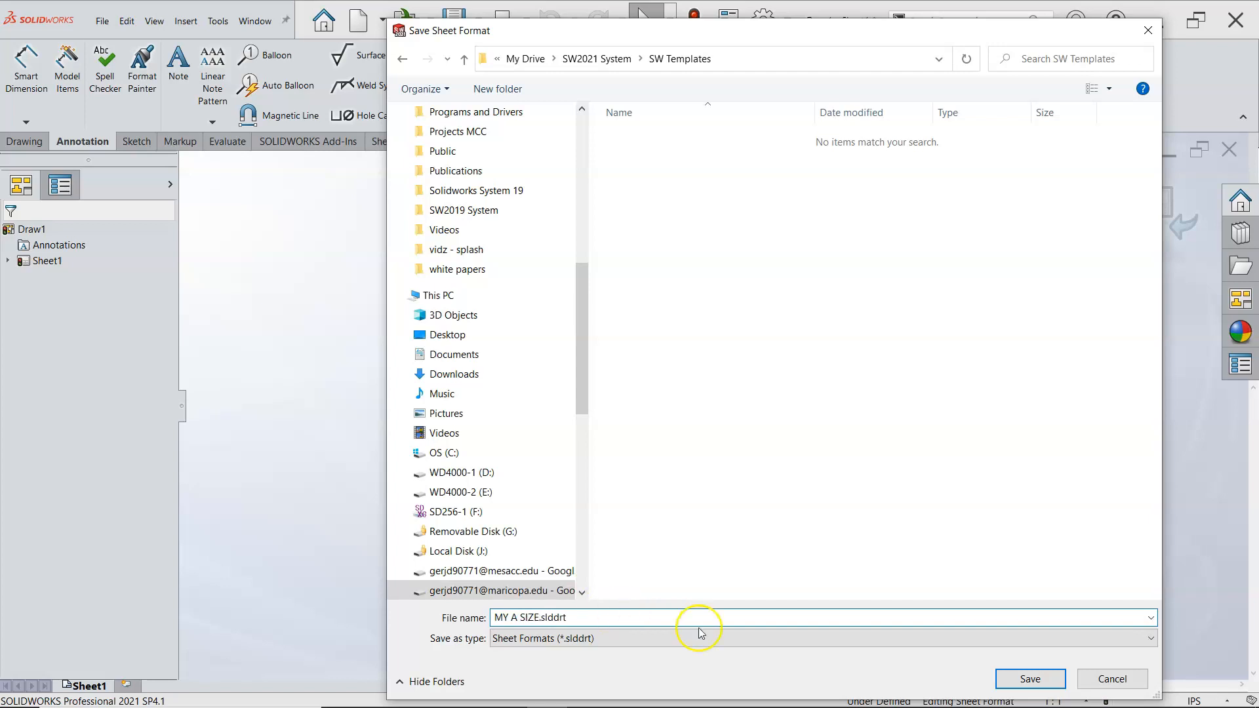
left_click(1008, 681)
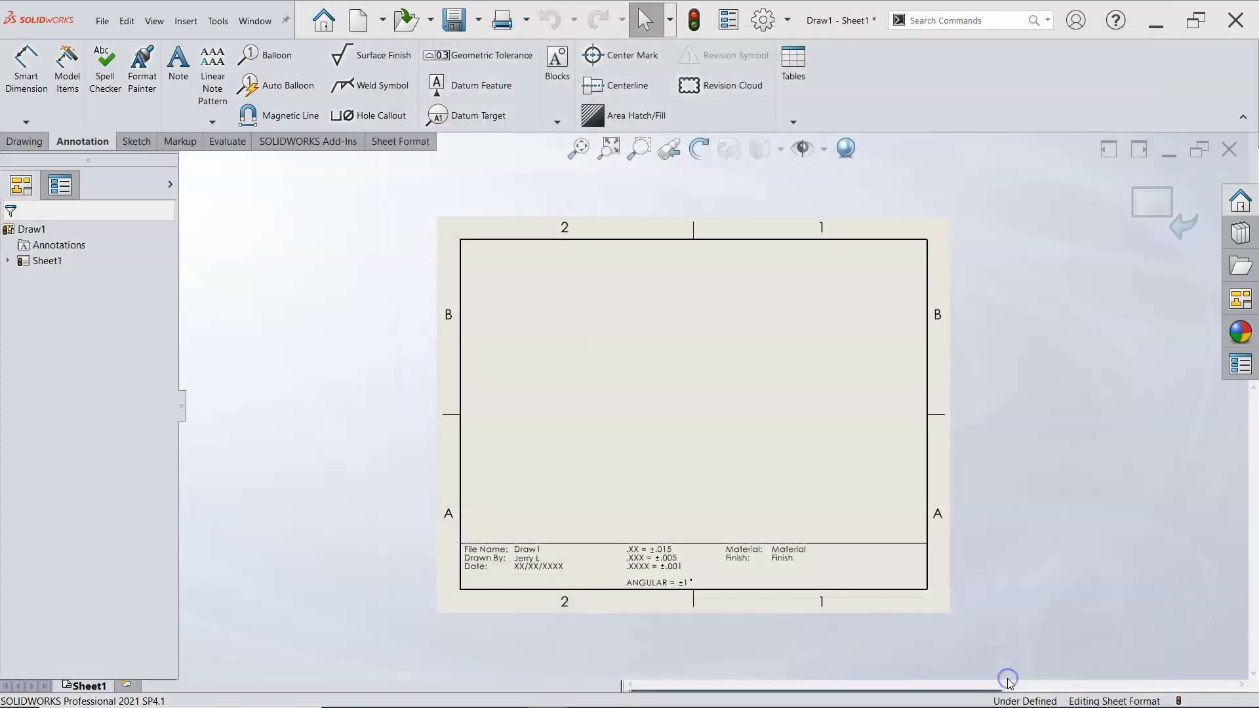
left_click(728, 551)
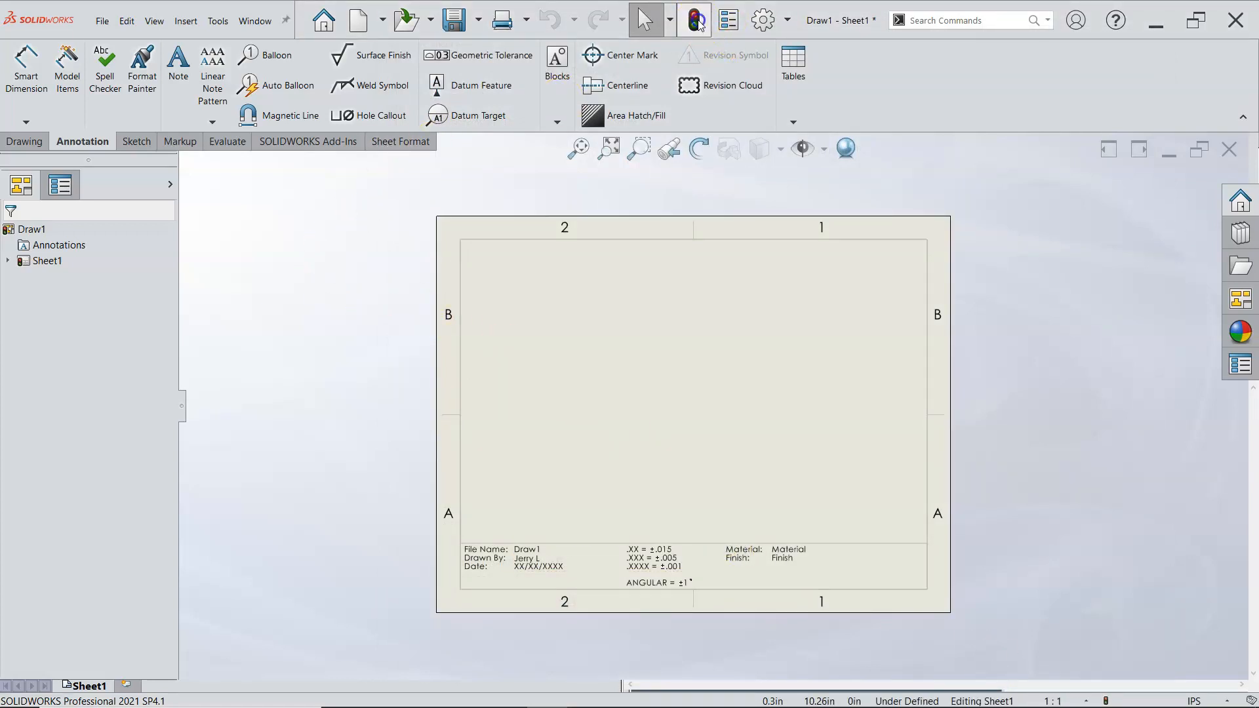
Step: Open the sheet properties, dismissing the Google Drive notification, and inspect the file path of the assigned sheet format
right_click(639, 314)
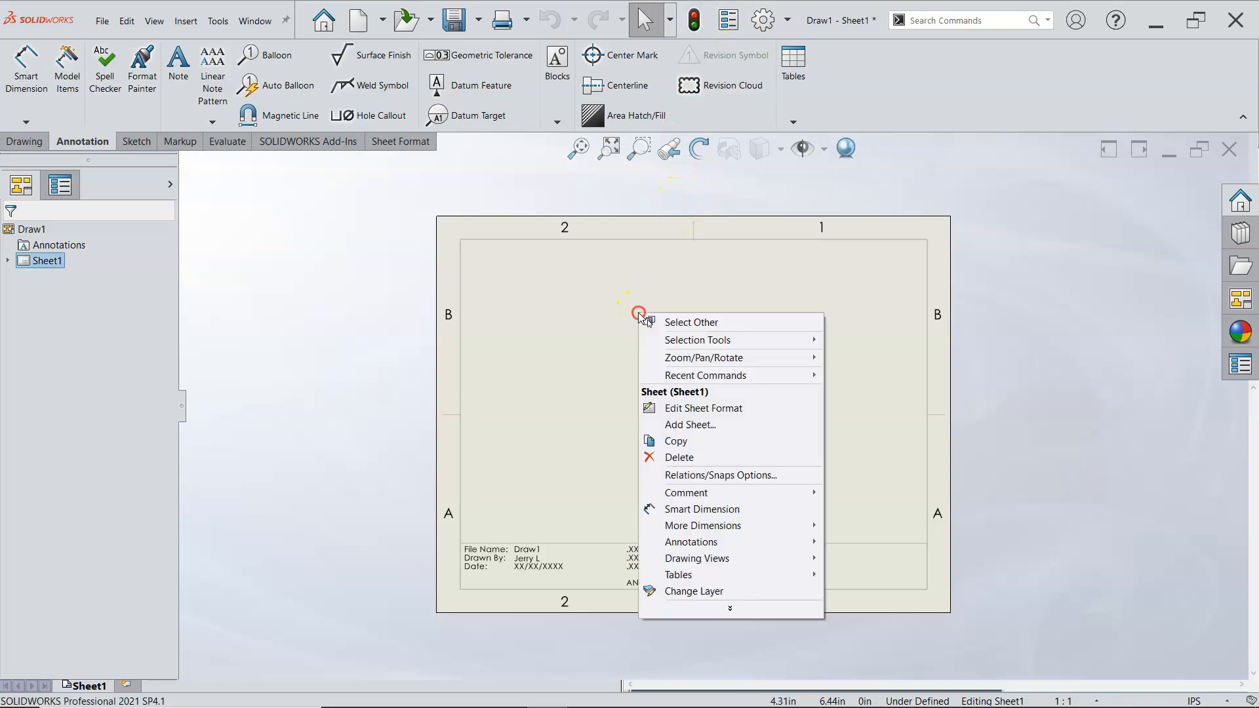
mouse_move(700, 491)
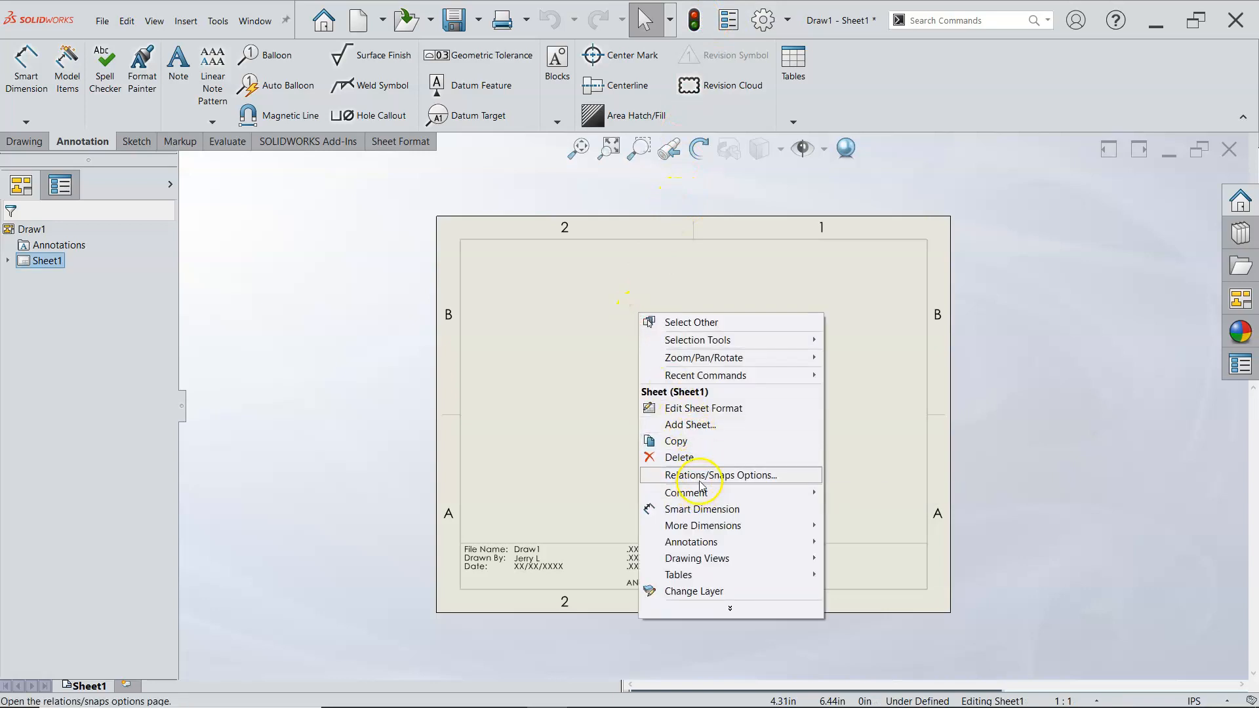
left_click(698, 608)
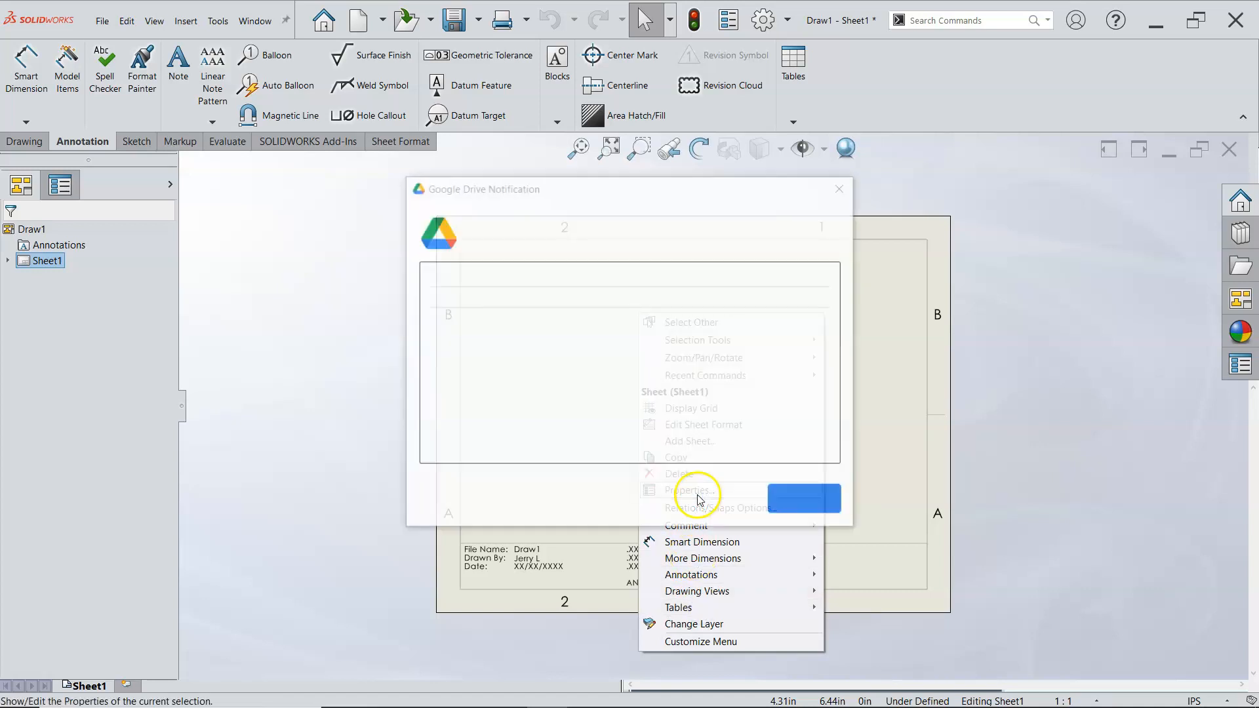
left_click(800, 499)
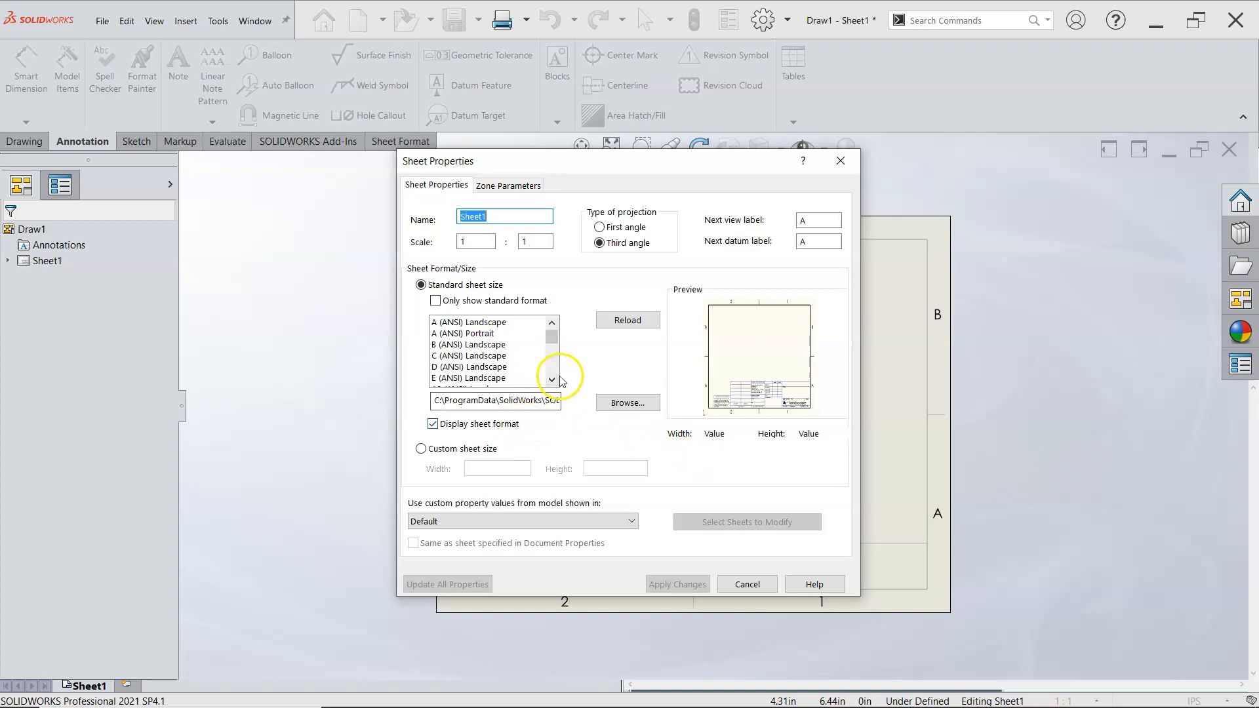
left_click(491, 401)
left_click_drag(547, 401, 565, 401)
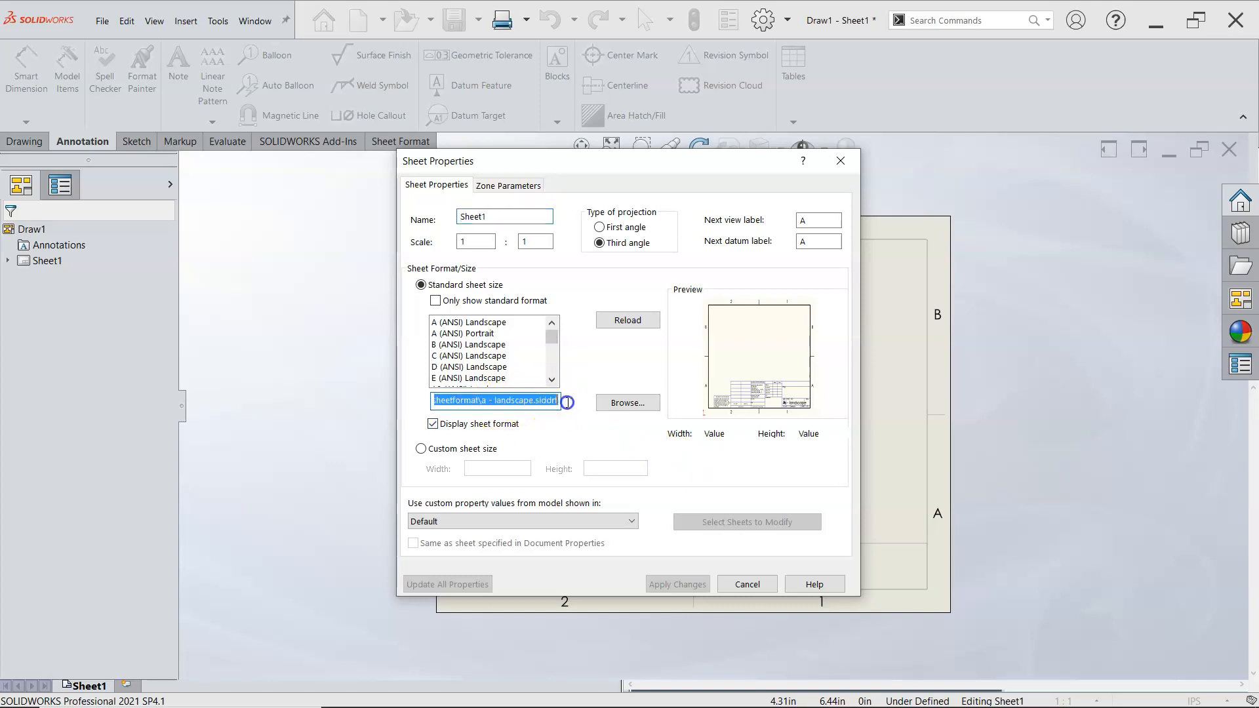
Step: Try to browse for the custom sheet format in the SW Templates folder inside SW2021 System
left_click(614, 402)
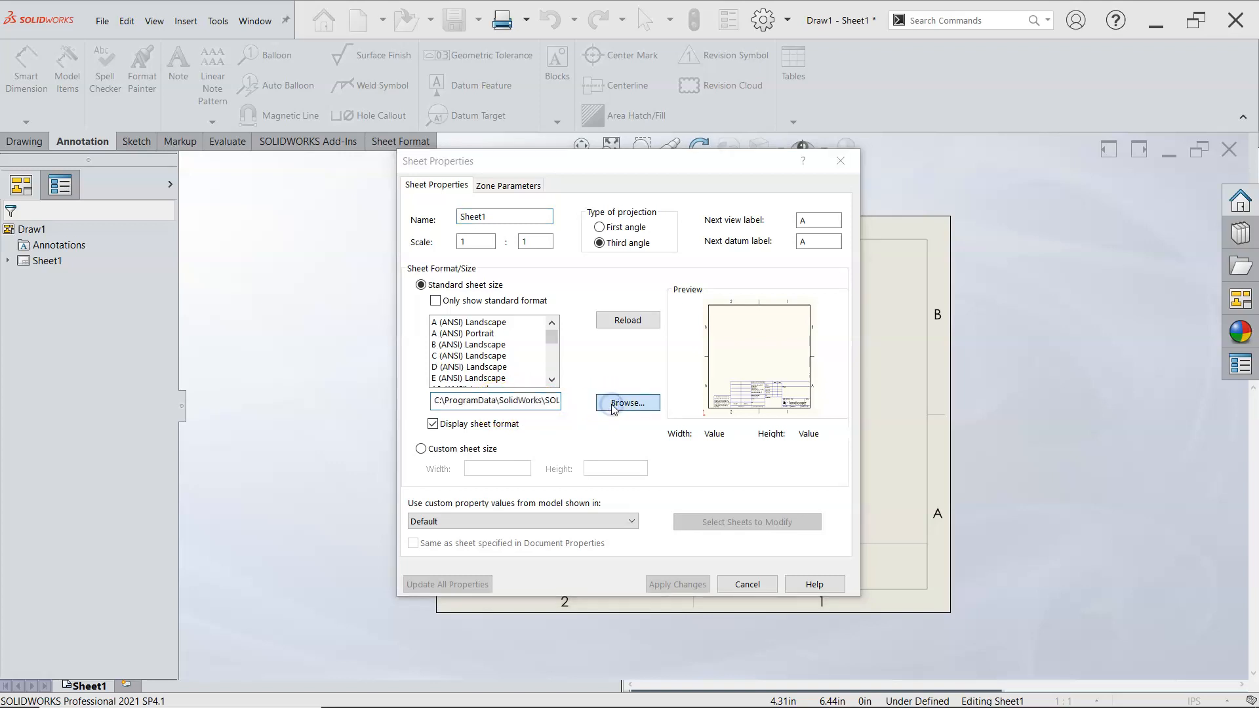
left_click_drag(182, 220, 187, 147)
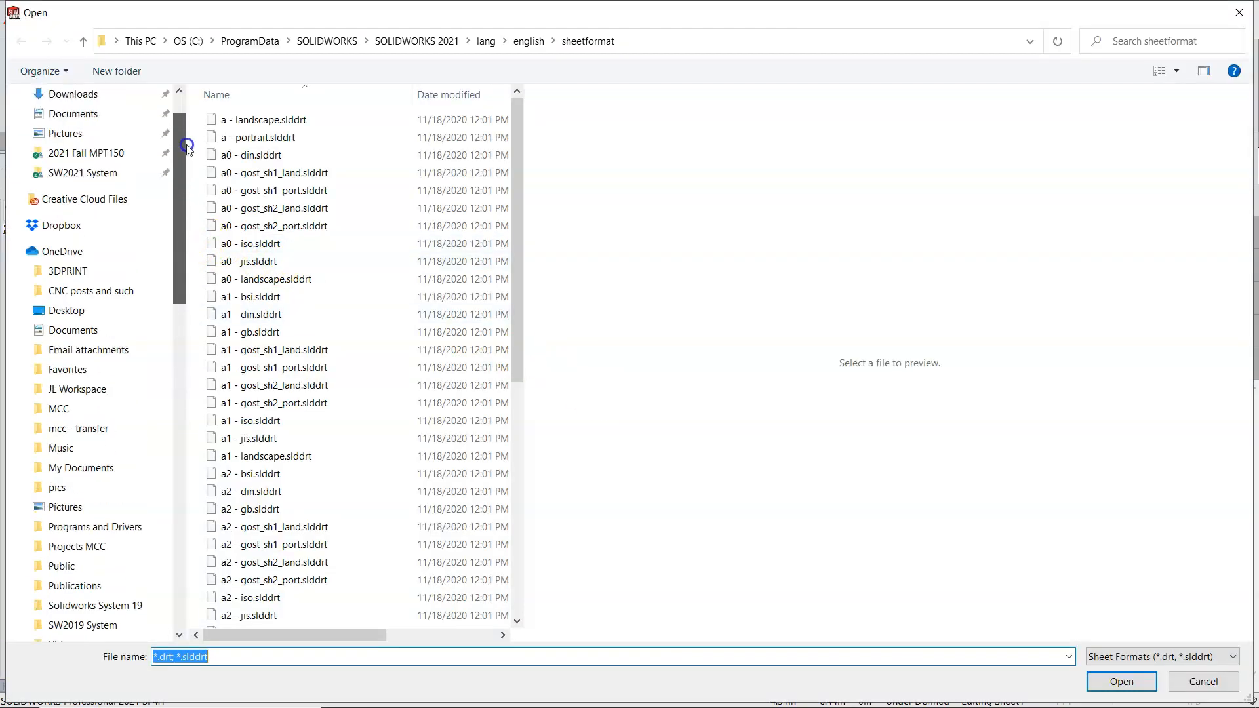
left_click(112, 172)
left_click(253, 128)
double_click(253, 128)
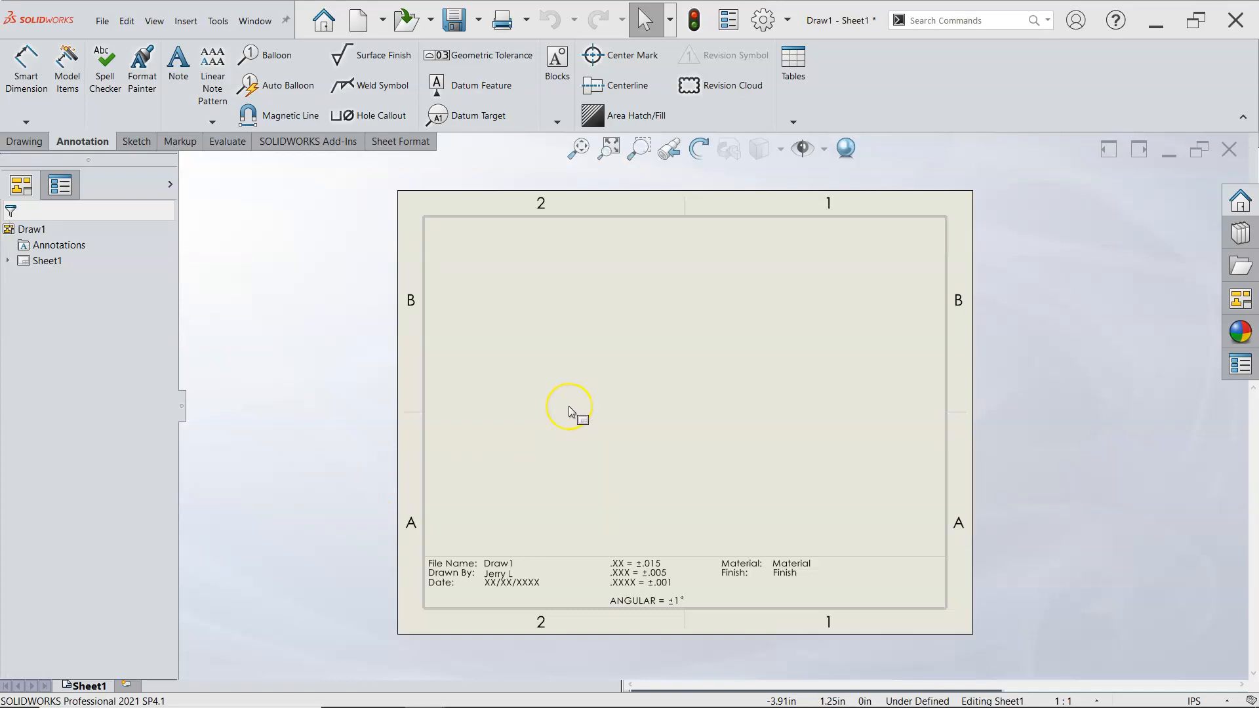
Step: Customize the sheet's shortcut menu to show Properties and hide Delete
right_click(507, 359)
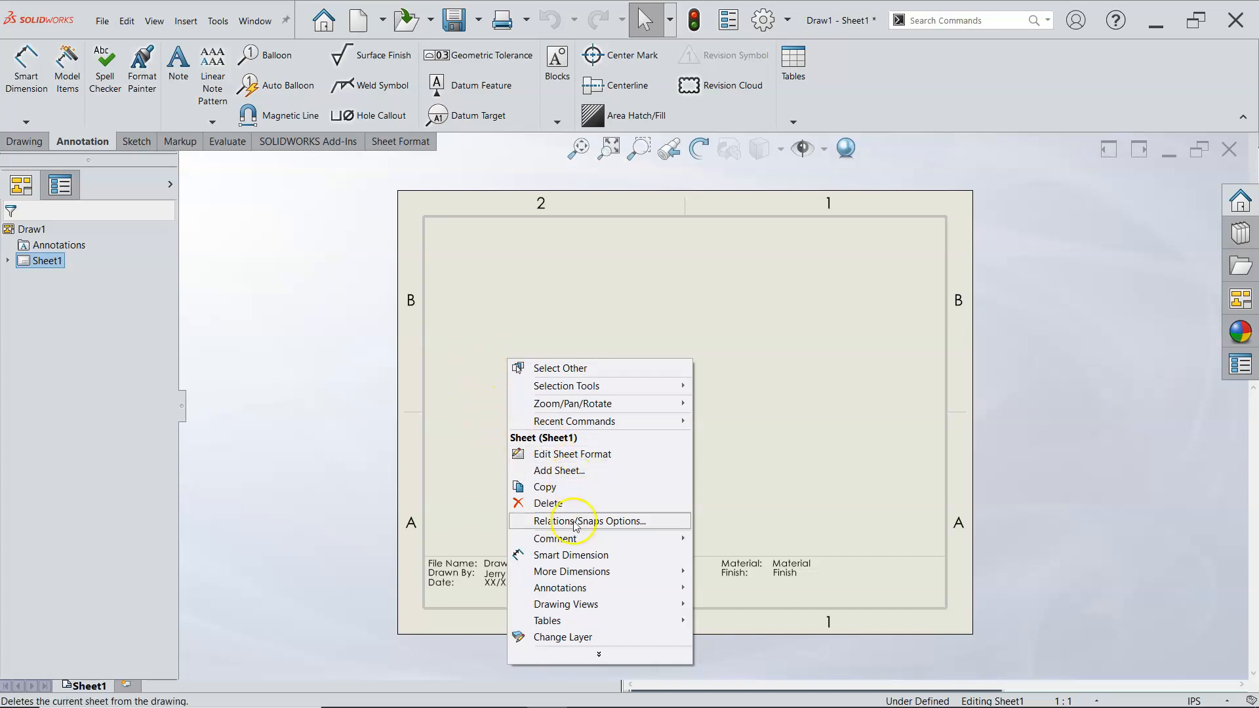
left_click(598, 656)
left_click(584, 687)
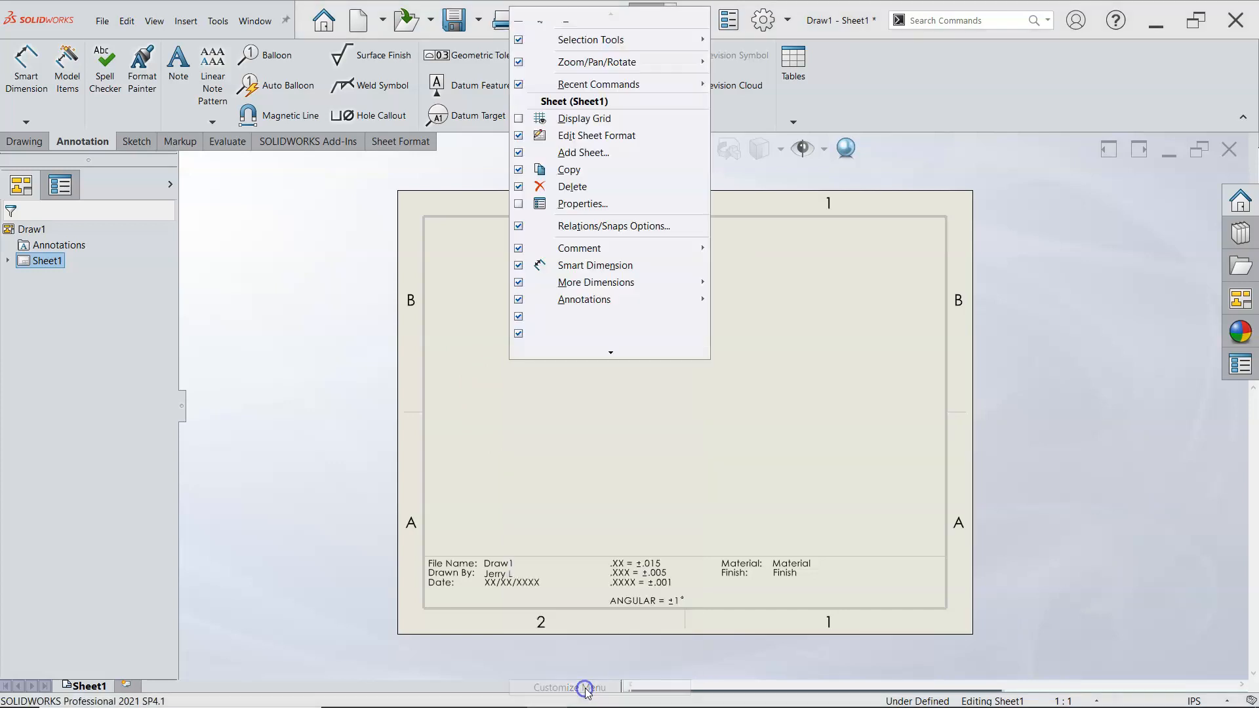
left_click(518, 186)
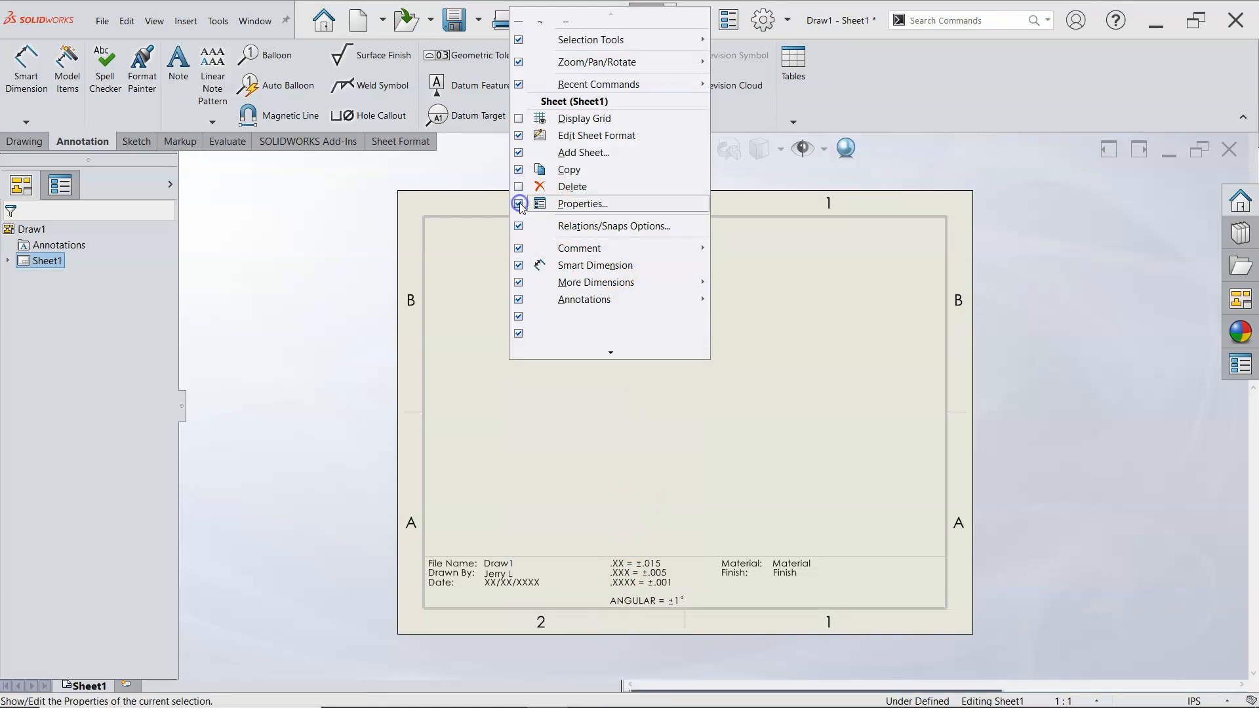
left_click(805, 341)
Step: Apply MY A SIZE.slddrt from the SW Templates folder in SW2021 System as Sheet1's format, agreeing to delete the modified notes
right_click(594, 289)
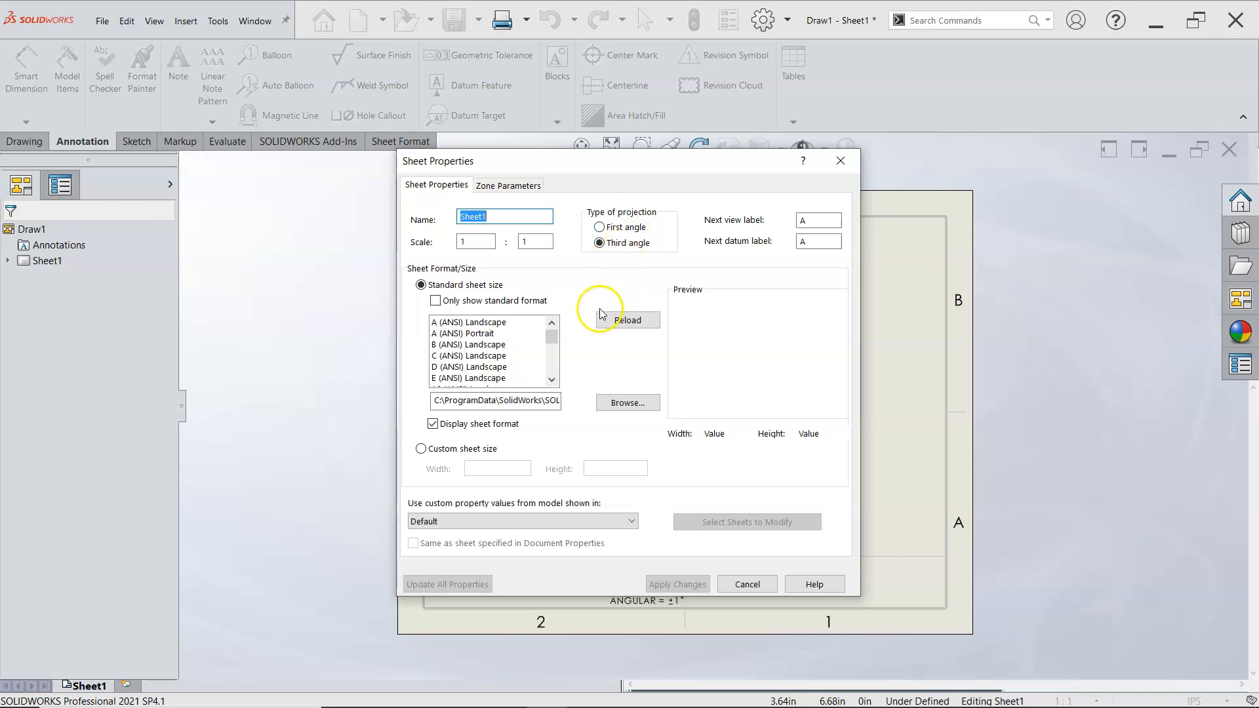
left_click(515, 401)
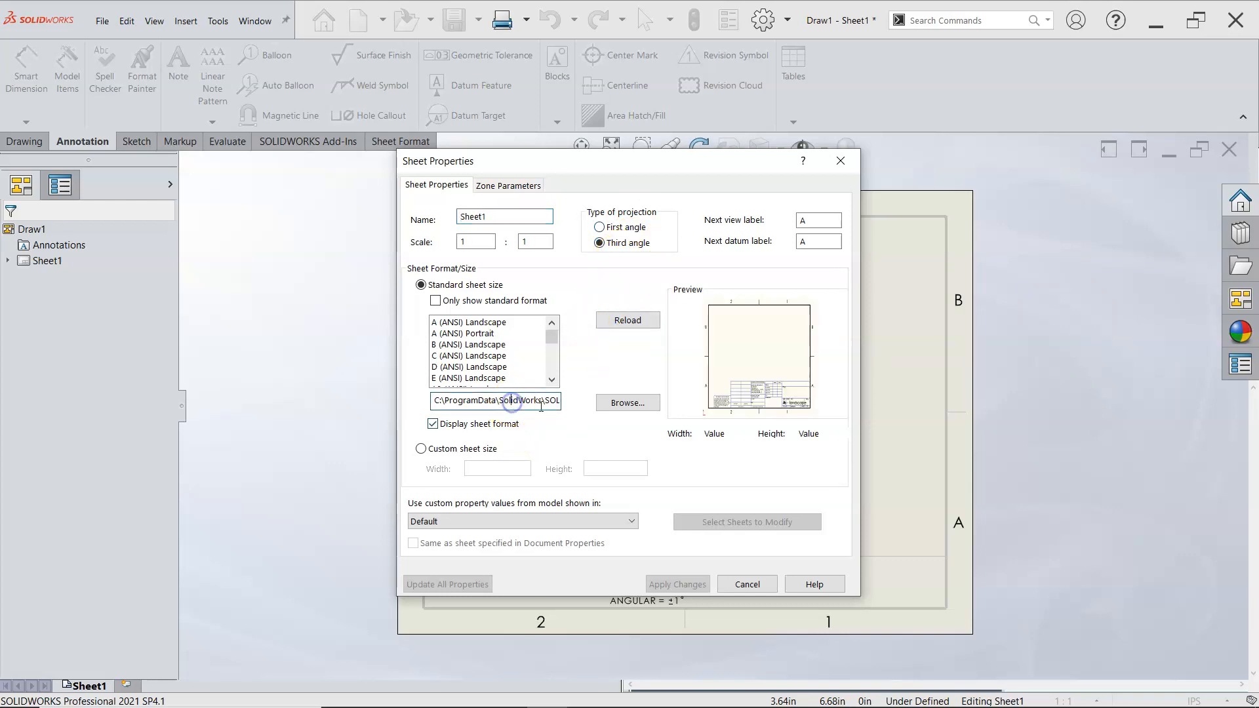
left_click(613, 404)
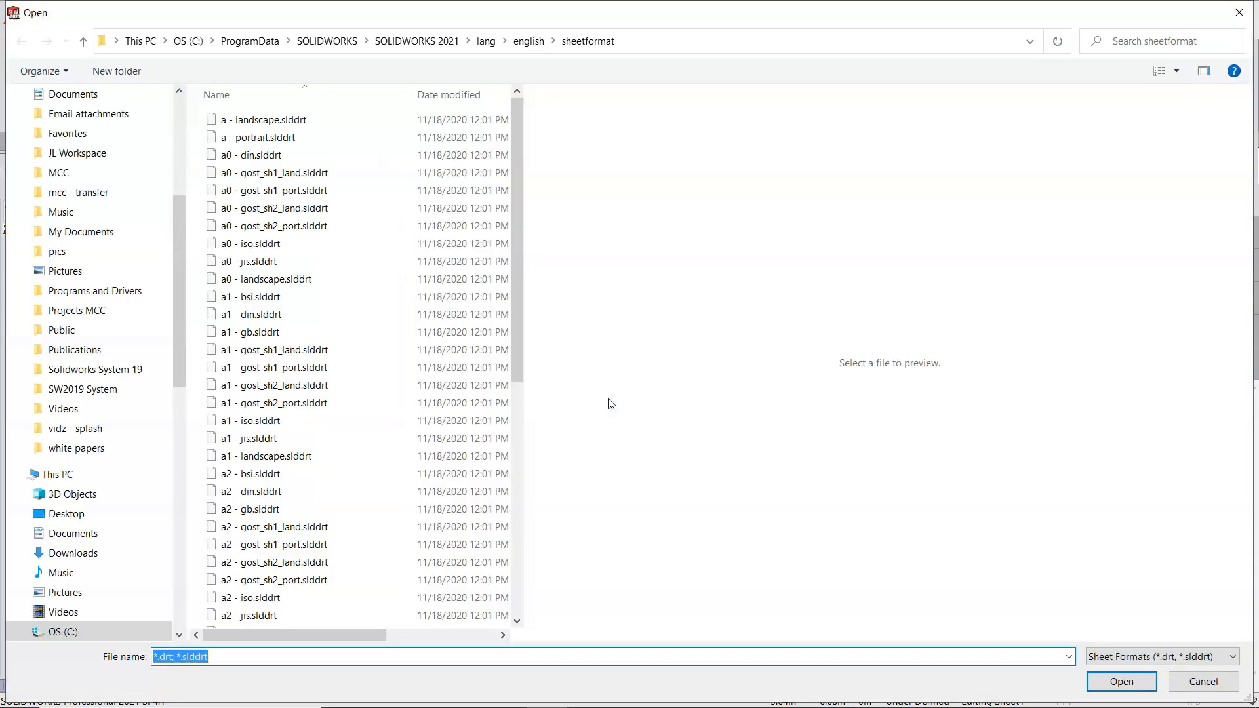
left_click_drag(180, 202, 190, 116)
left_click(91, 190)
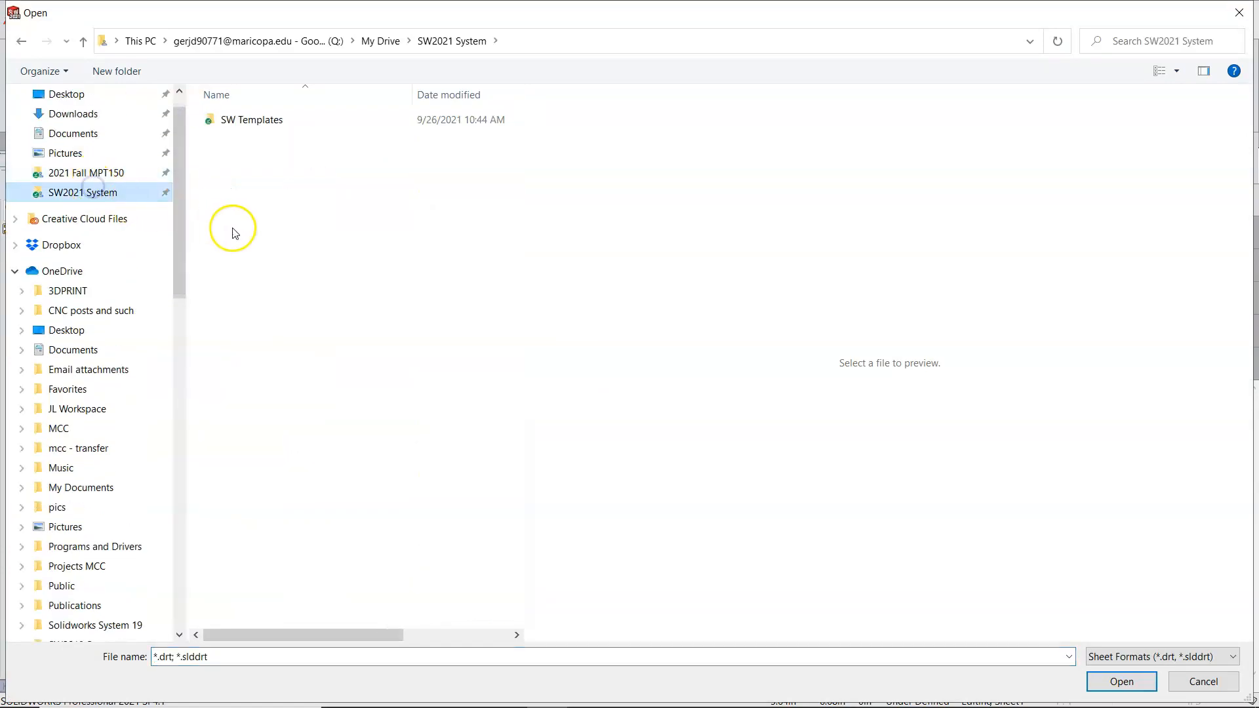
left_click(263, 125)
double_click(263, 124)
left_click(261, 123)
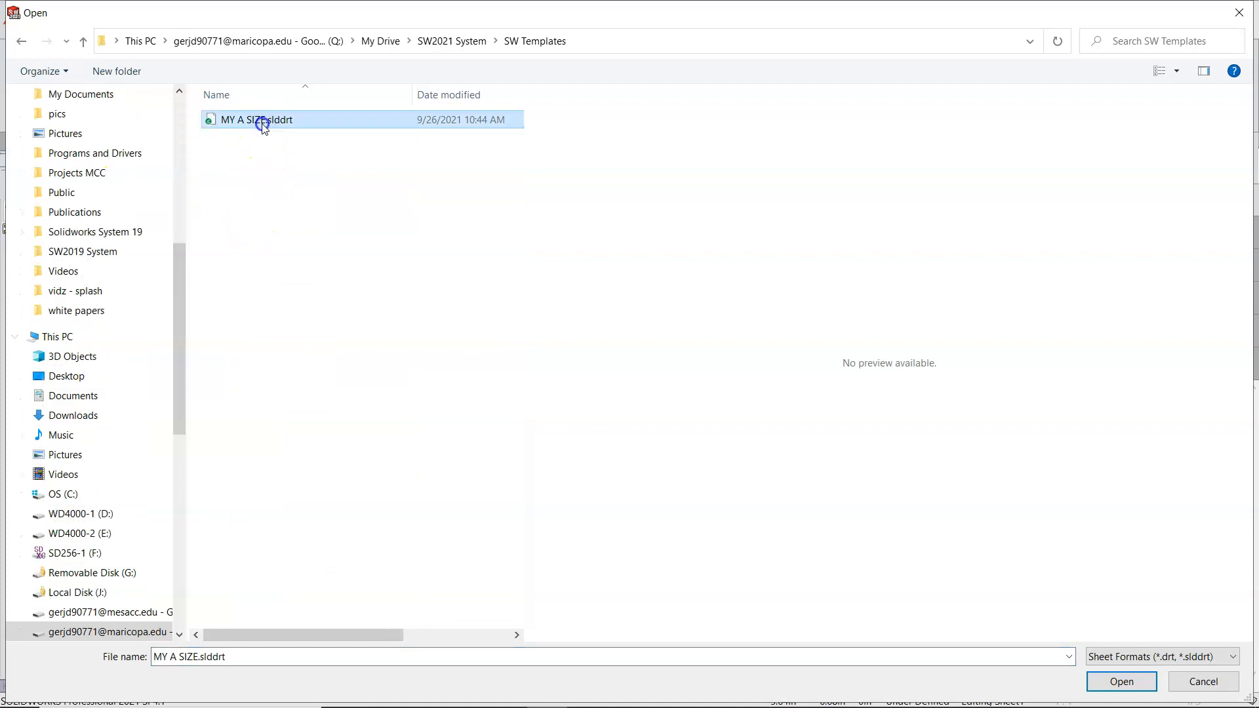
left_click(1121, 681)
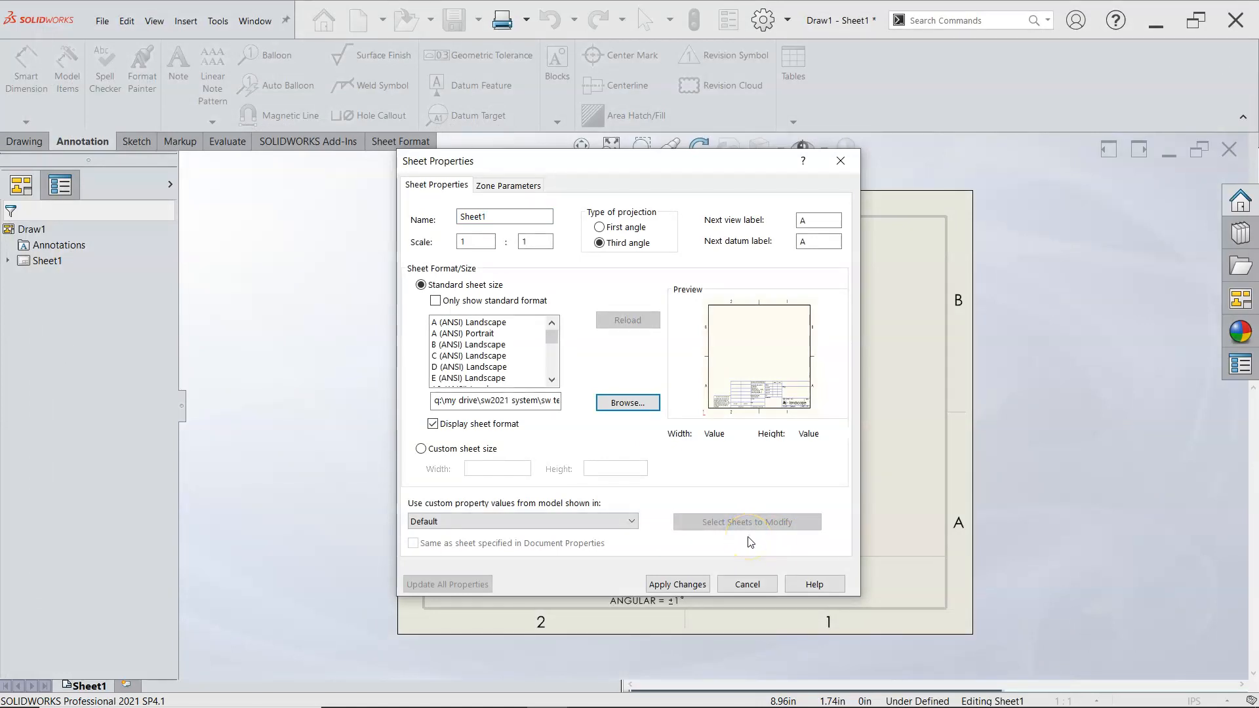
left_click(685, 584)
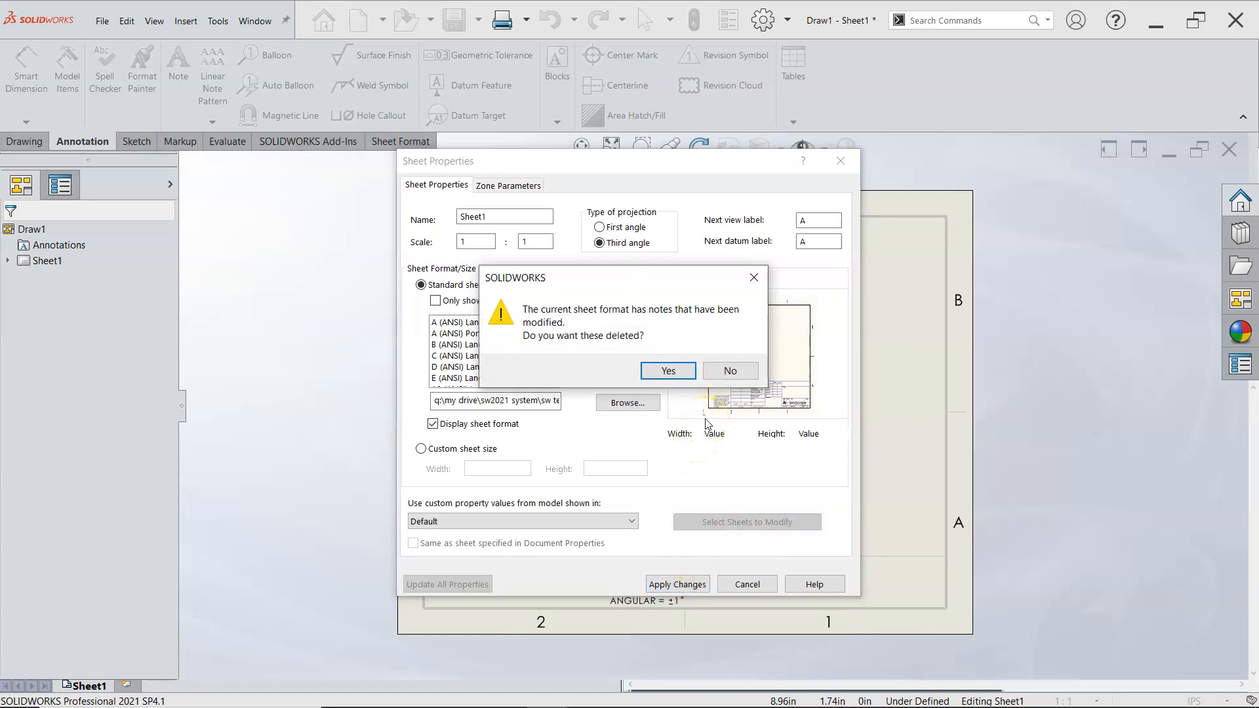
left_click(678, 373)
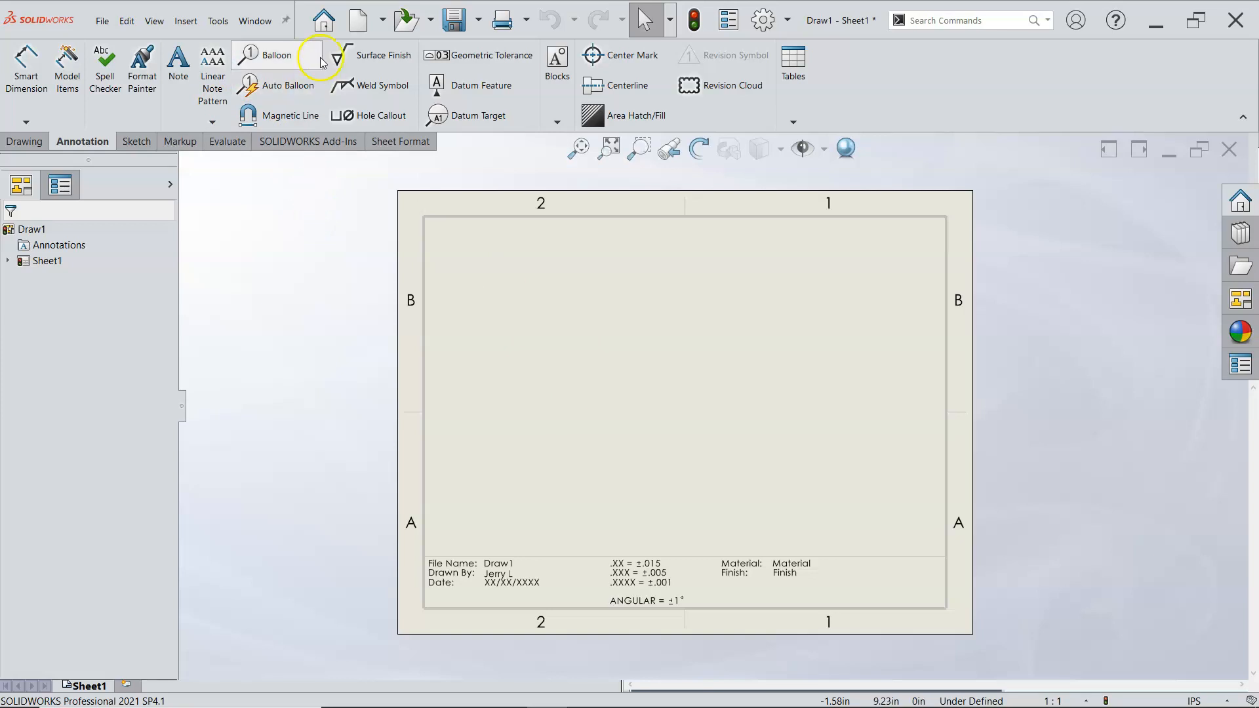
Step: Check which SW Templates are available for a new document, then cancel without creating one
left_click(358, 20)
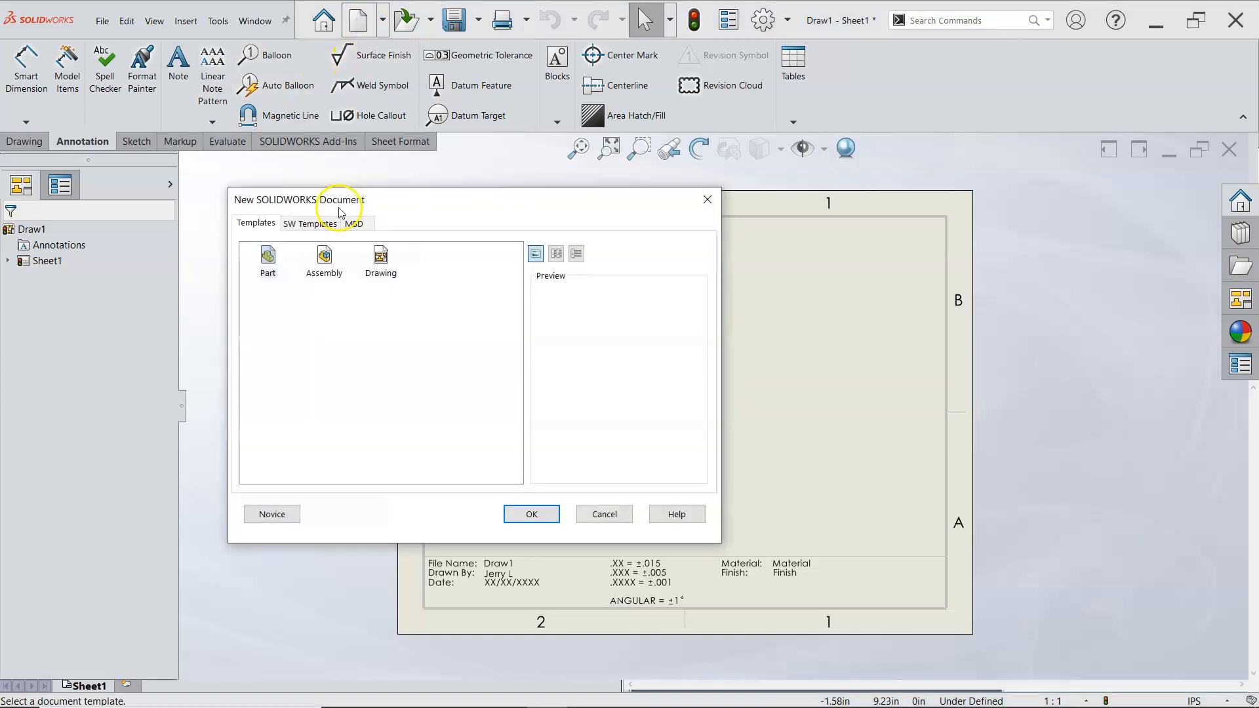
left_click(309, 223)
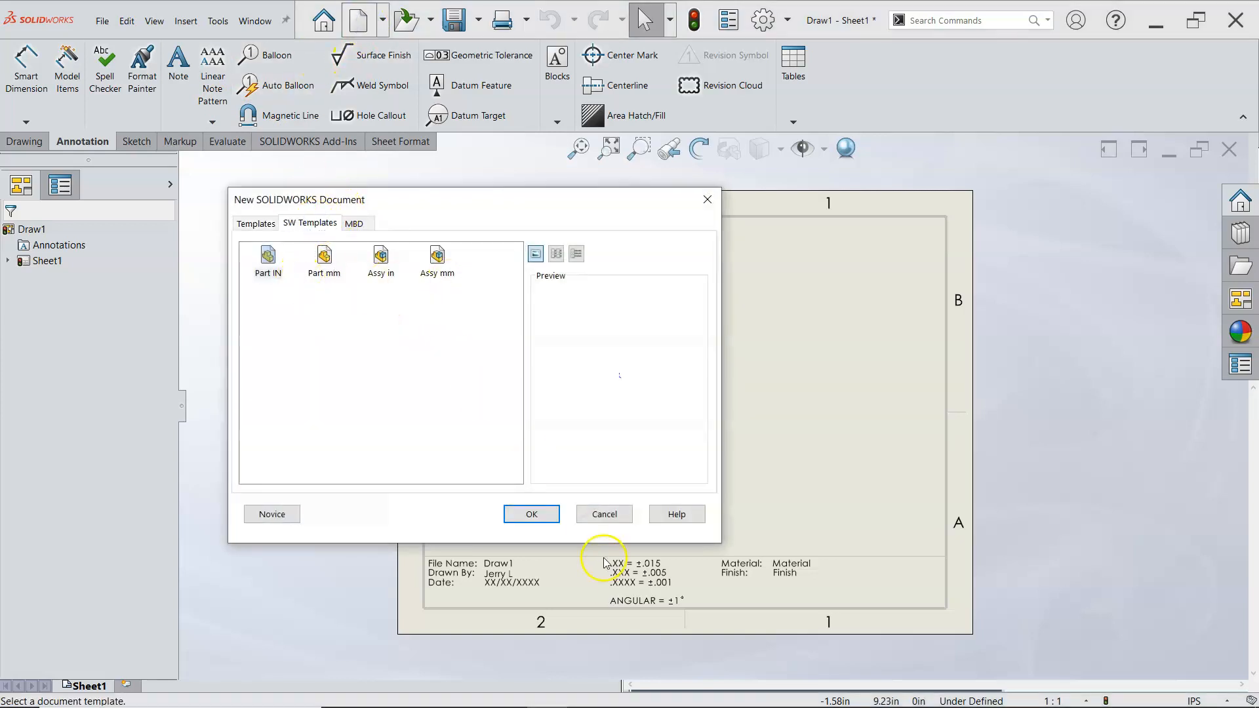
left_click(604, 514)
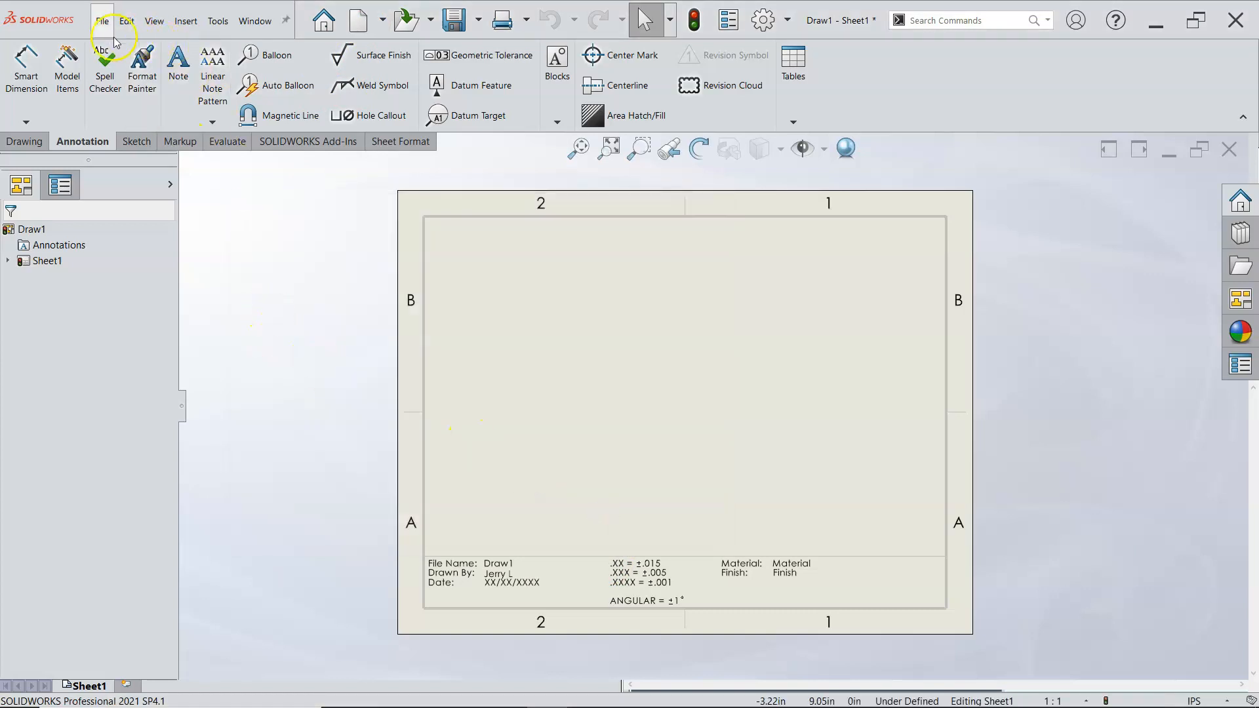
Step: Start saving the drawing as type Drawing Templates (*.drwdot) in the SW Templates folder inside SW2021 System
left_click(102, 21)
left_click(156, 141)
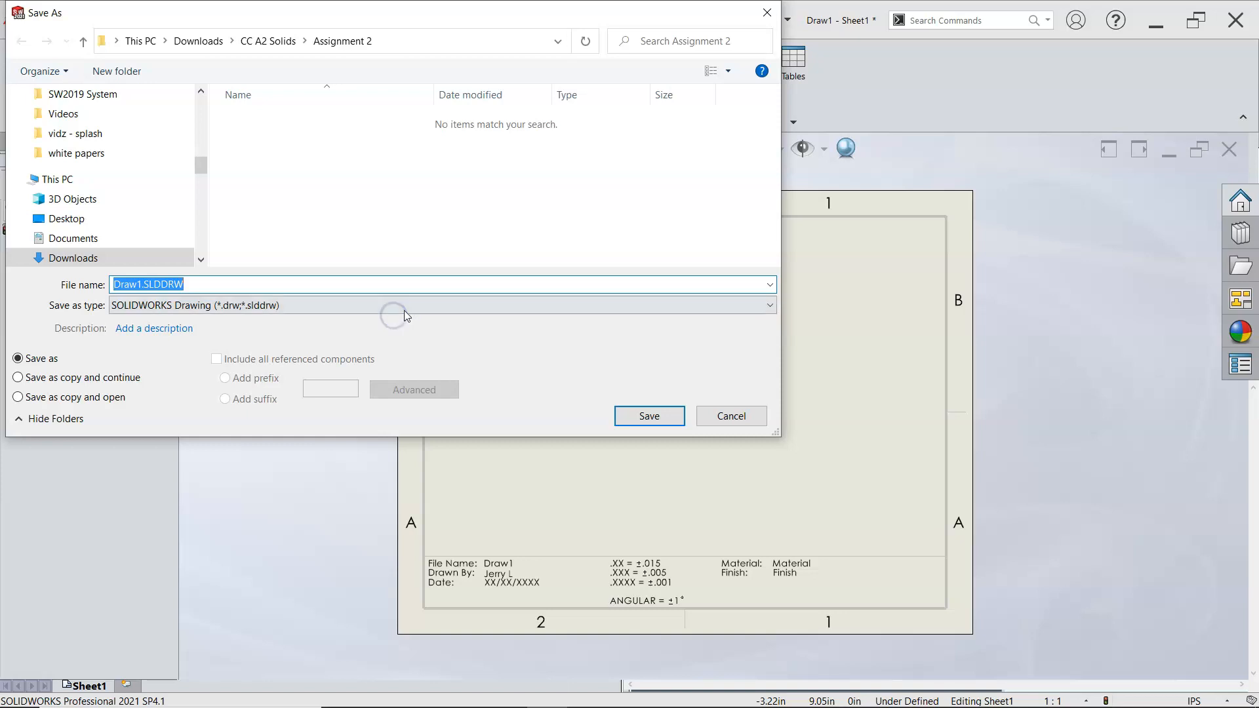
left_click(393, 317)
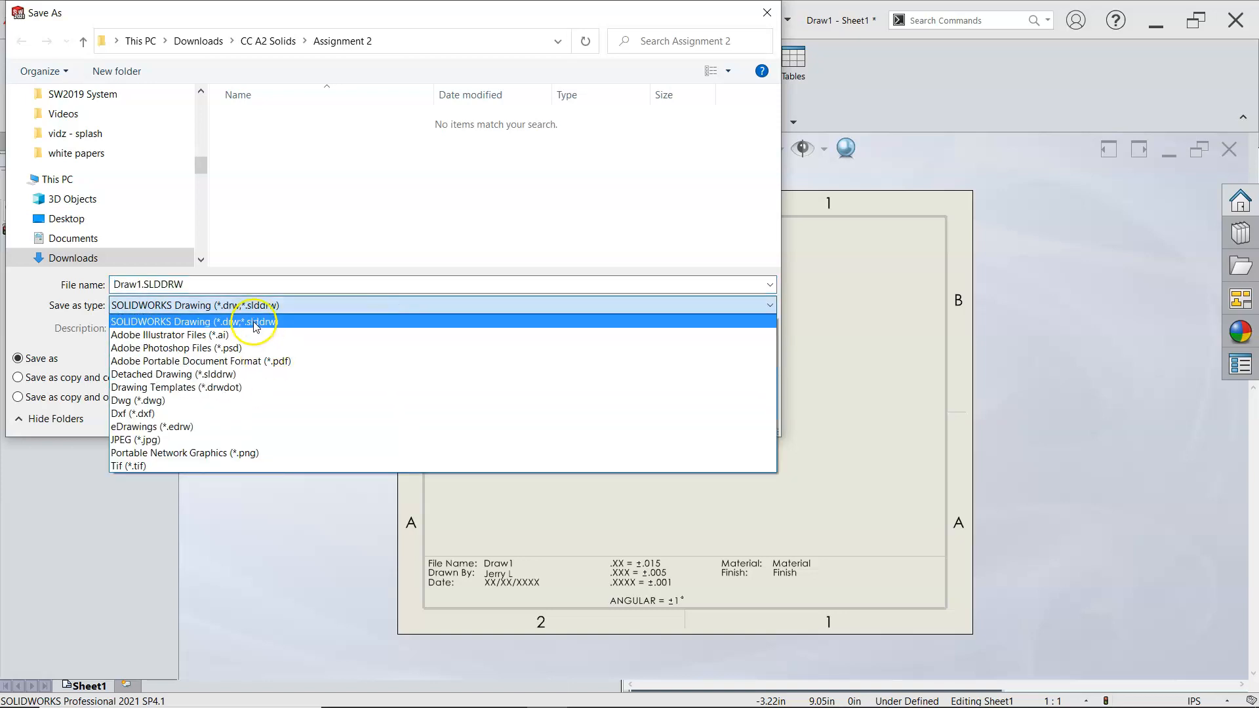
left_click(248, 388)
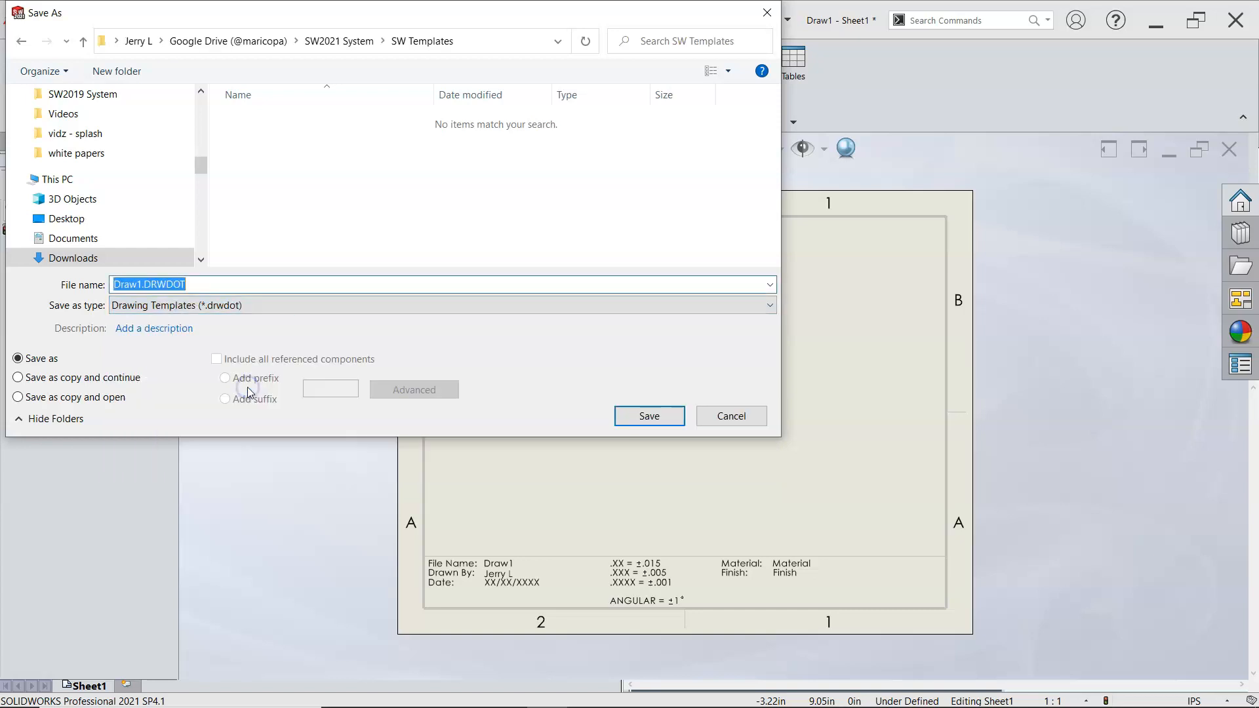
left_click_drag(197, 170, 198, 112)
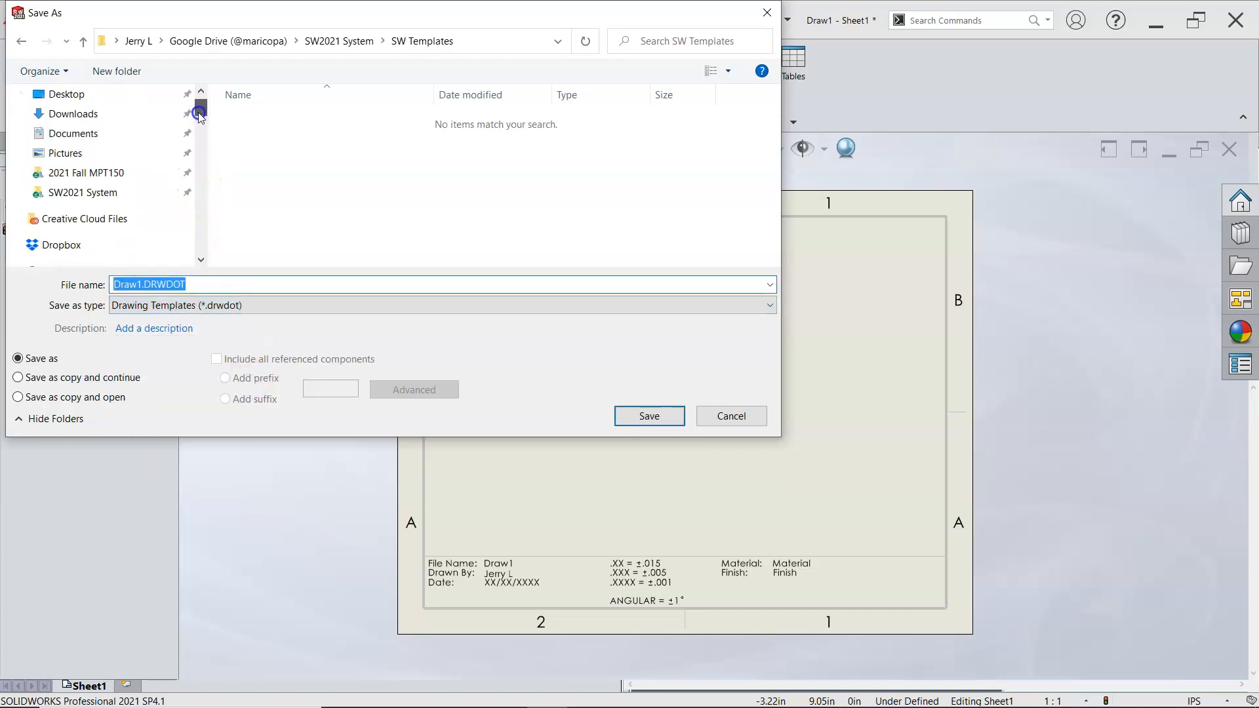
left_click(92, 192)
left_click(281, 125)
double_click(282, 125)
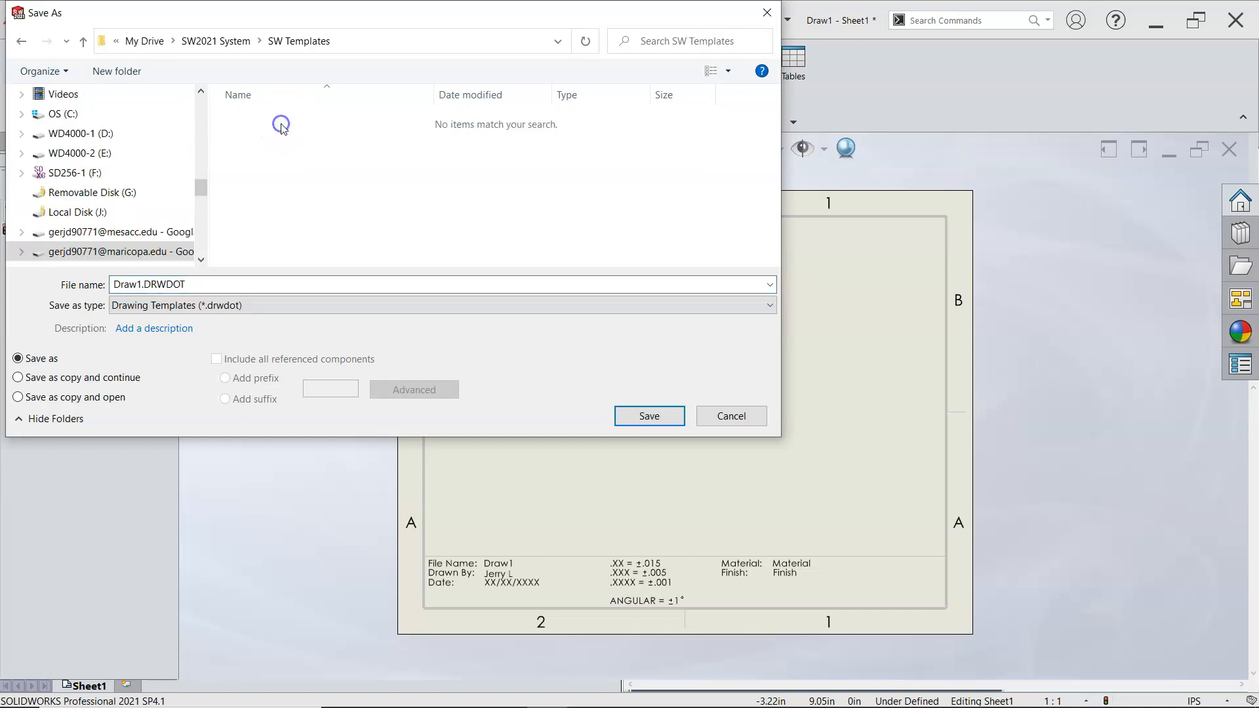
Step: Save the drawing template under the file name MY A SIZE and close the drawing
left_click(142, 286)
left_click_drag(141, 286, 113, 286)
type("MY A S")
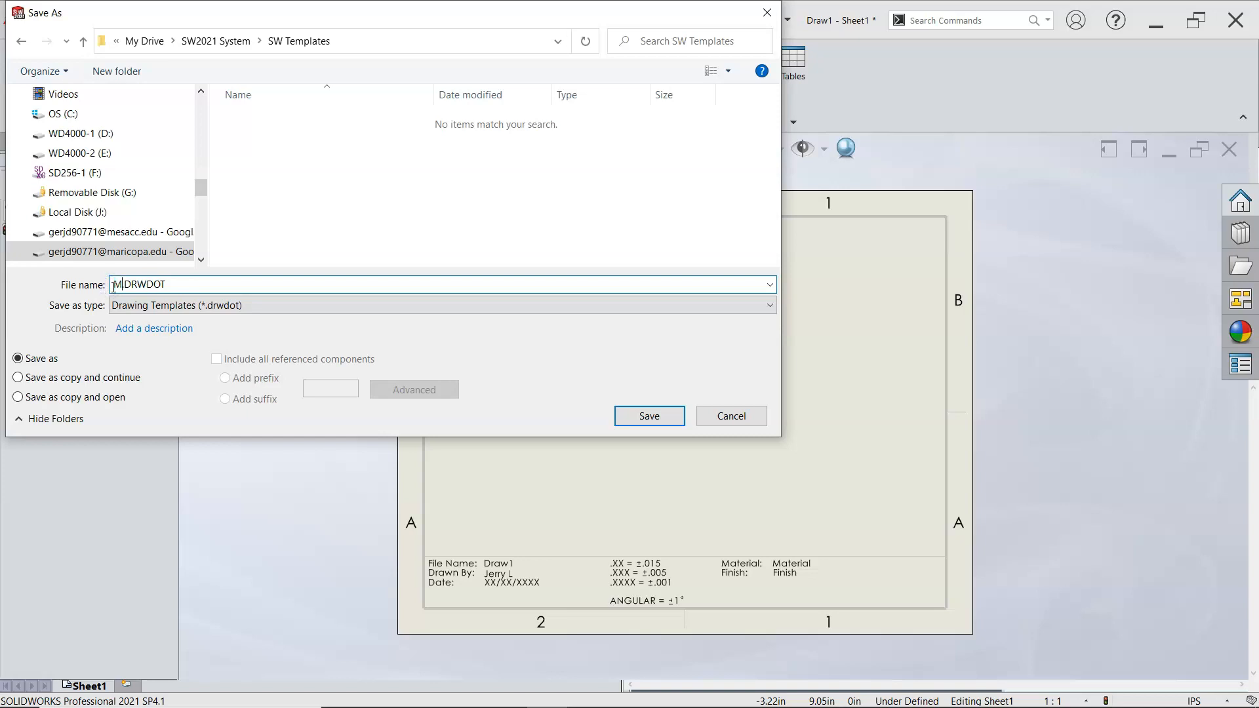
type("IZE")
left_click(649, 415)
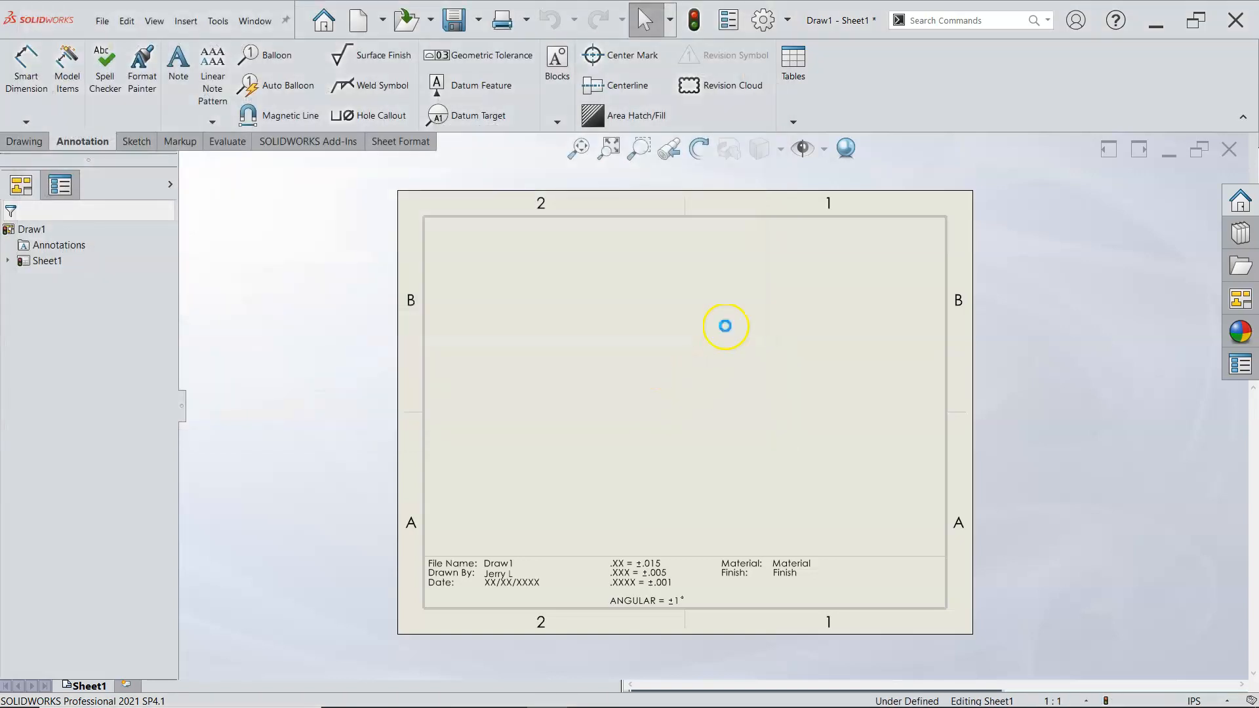
left_click(1228, 148)
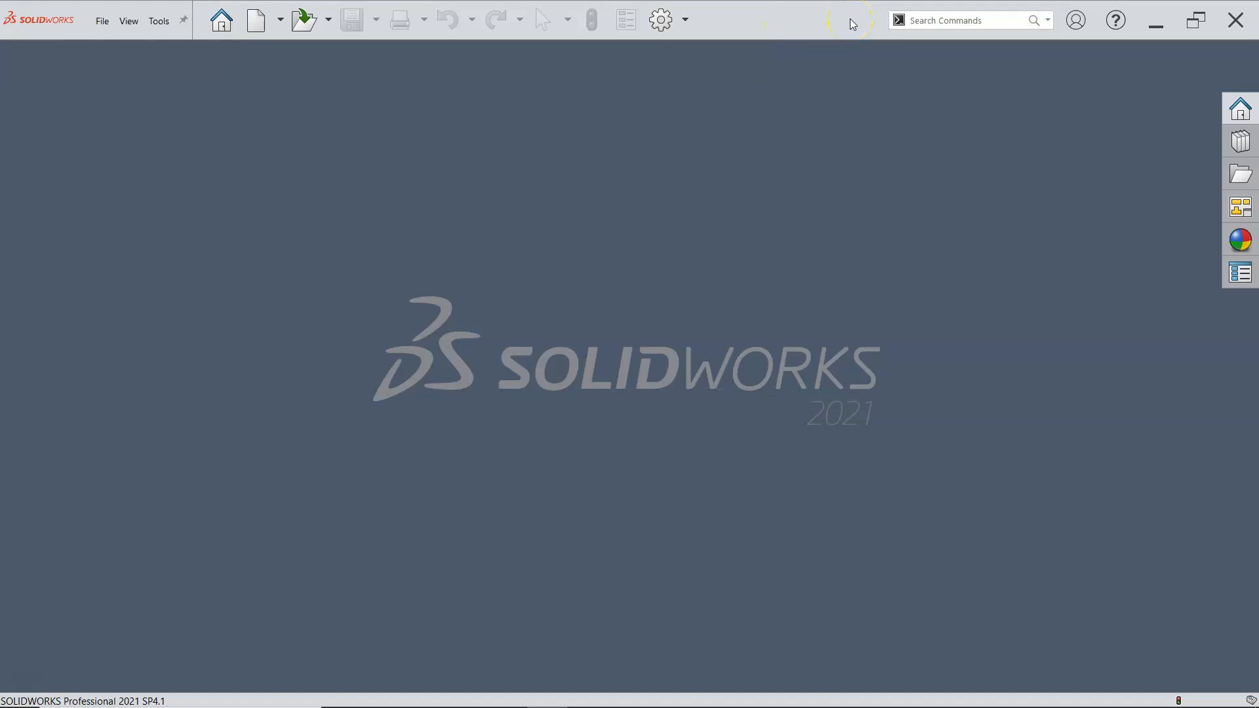
left_click(838, 81)
Step: Compare the default Templates and SW Templates groups for a new document, looking for the saved drawing template
left_click(255, 20)
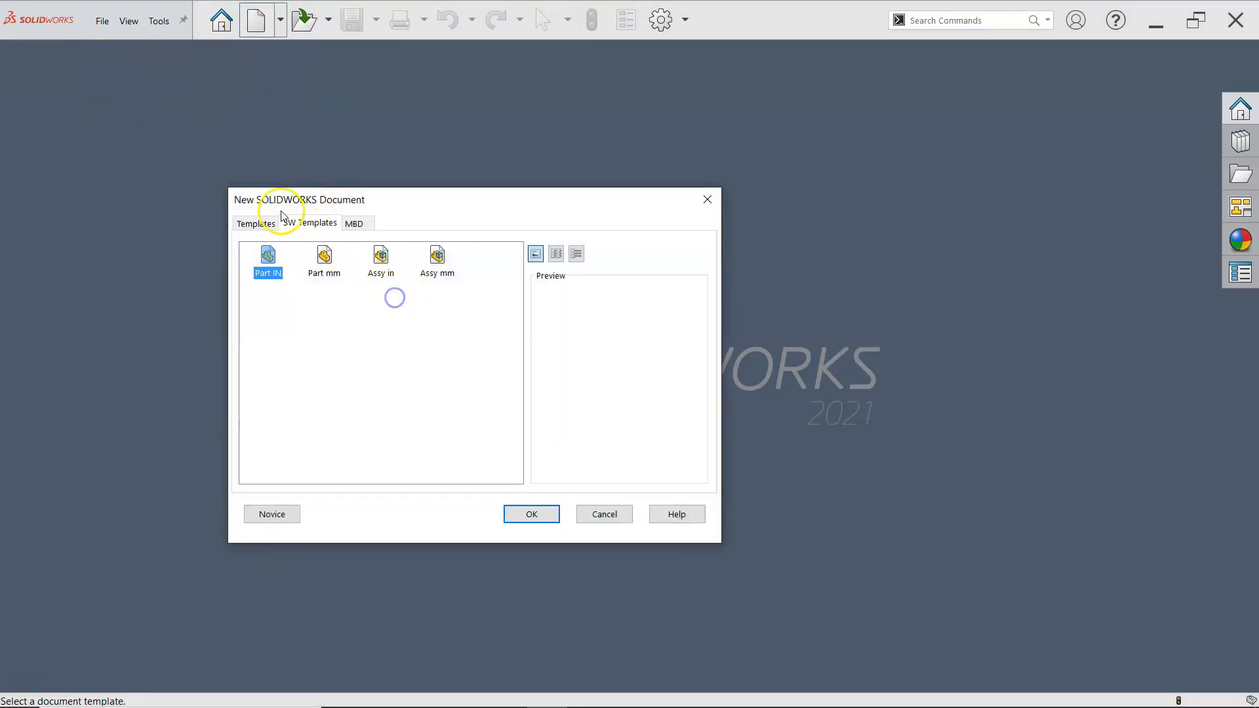
left_click(255, 223)
left_click(293, 223)
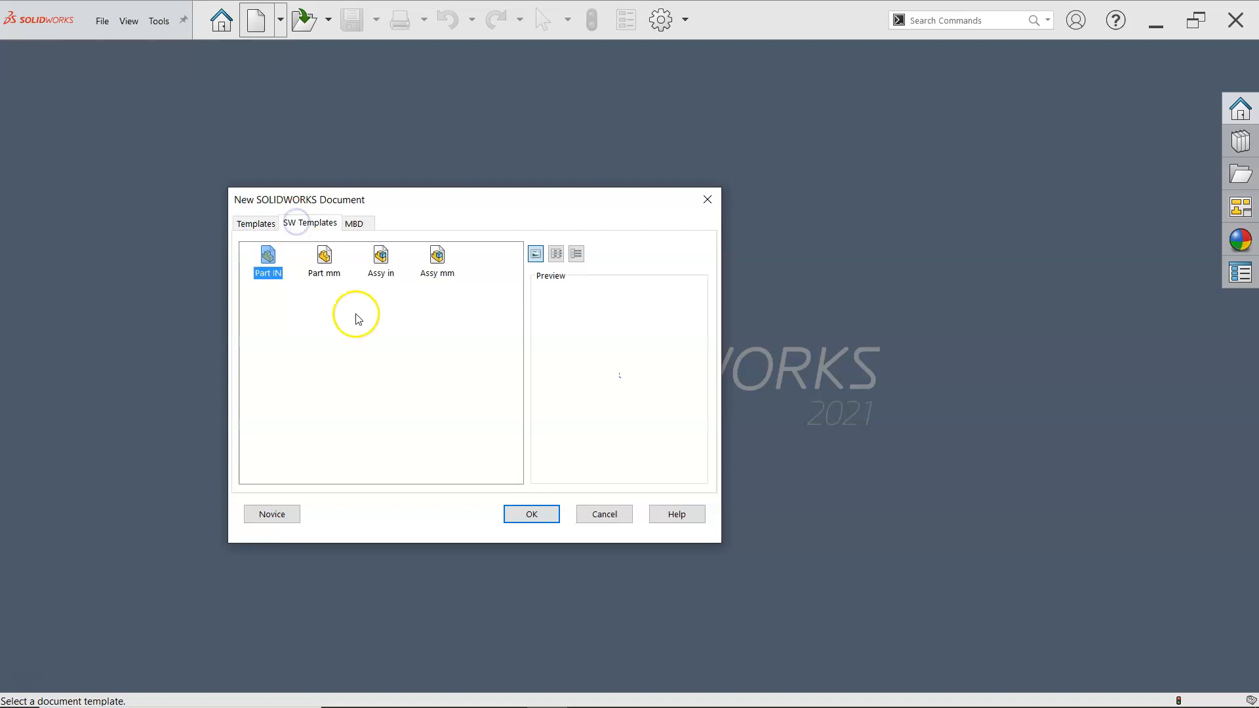
mouse_move(248, 685)
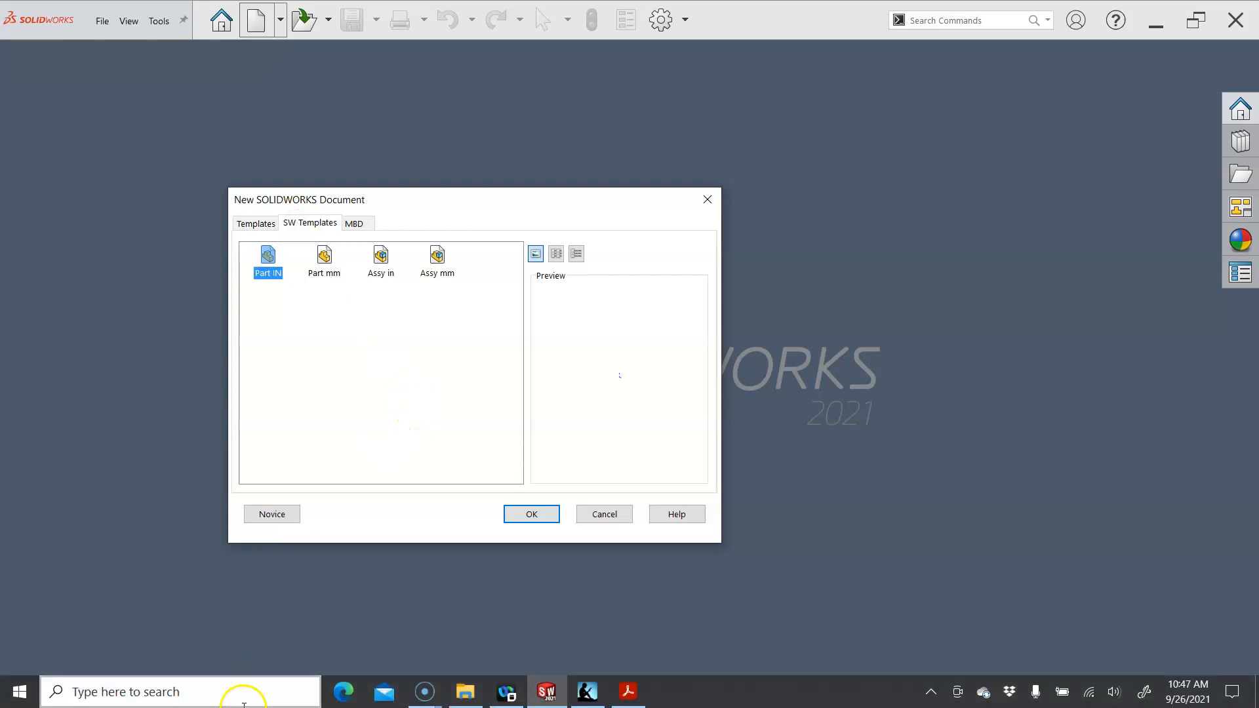
key("Return")
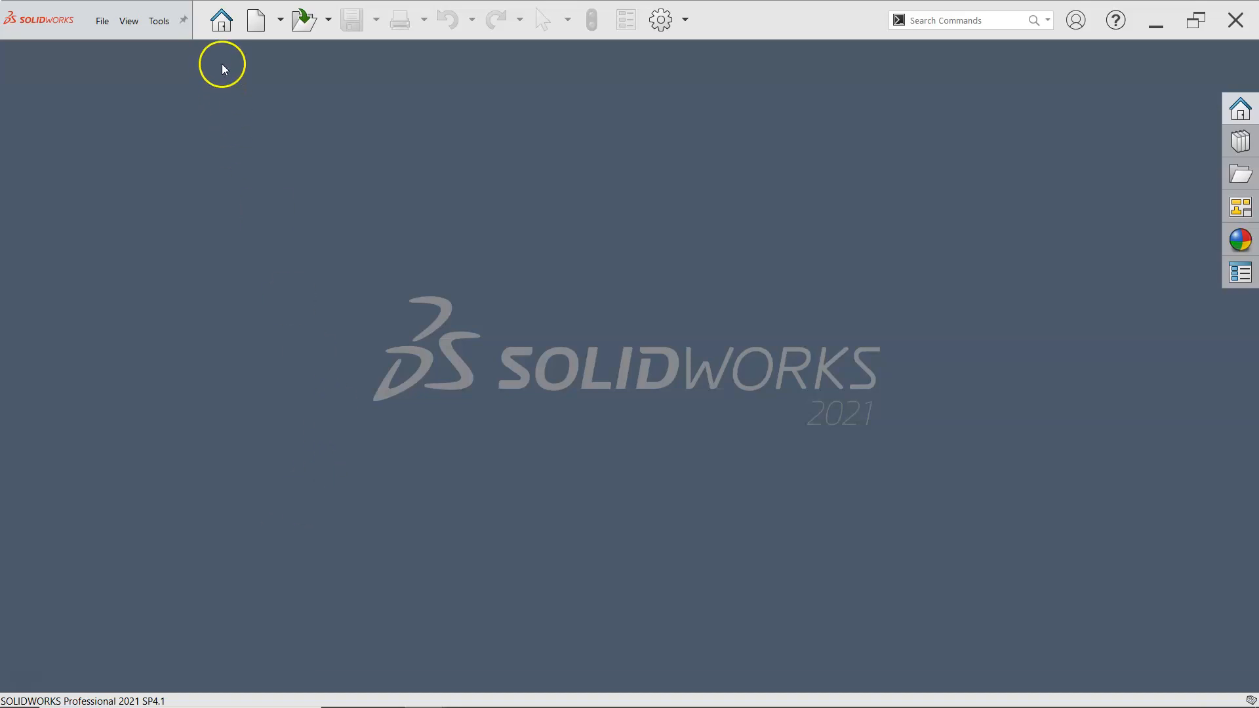
Step: Check the SW Templates group for MY A SIZE without creating a document, and review the Document Templates folder locations in the system options
left_click(255, 27)
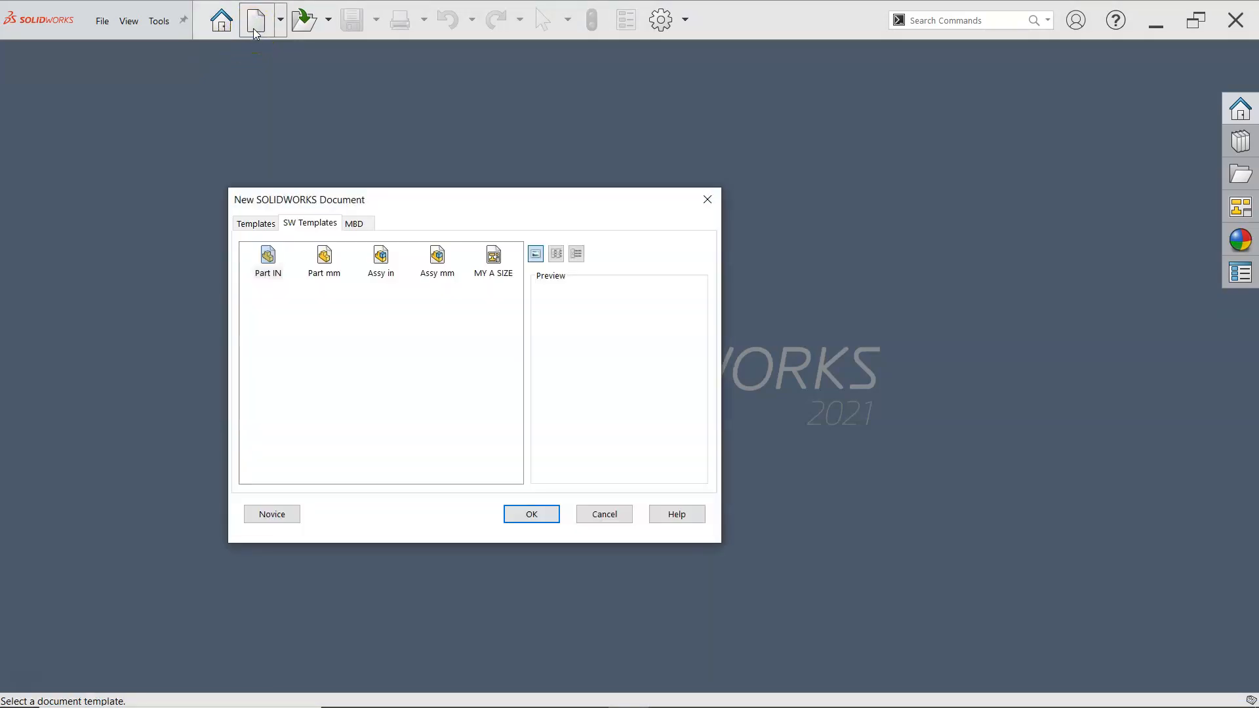
left_click(610, 516)
left_click(660, 20)
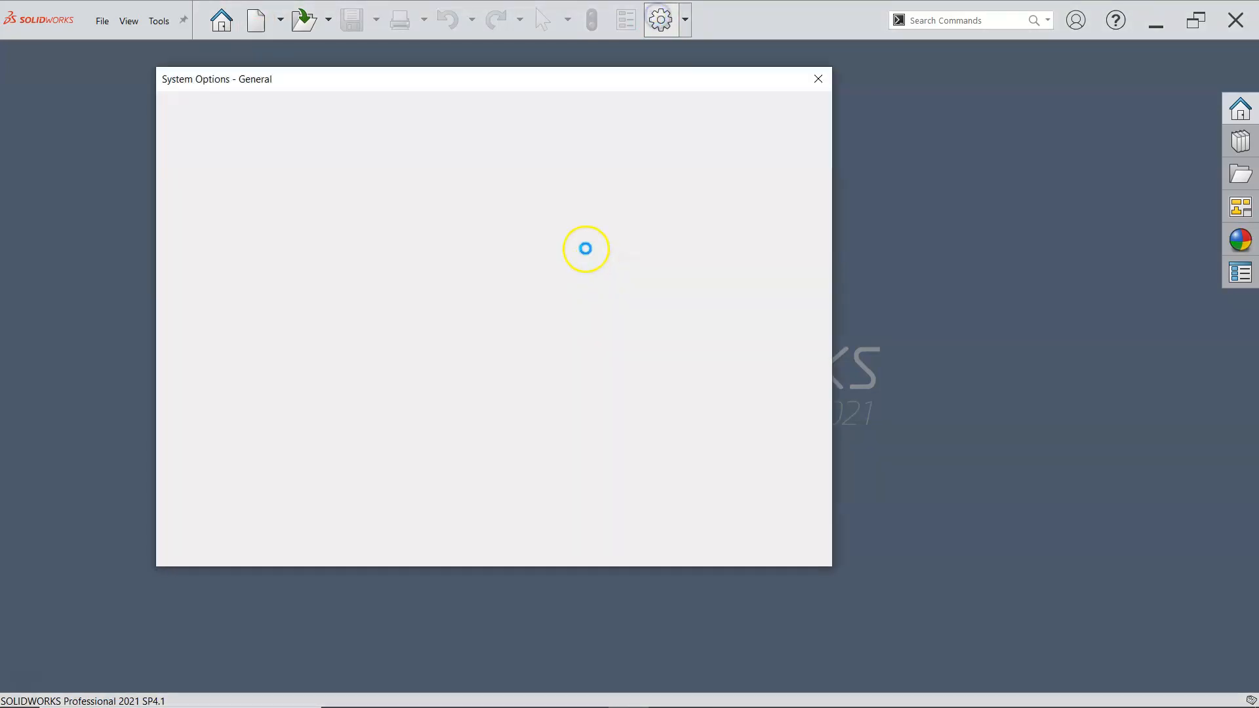
left_click(197, 326)
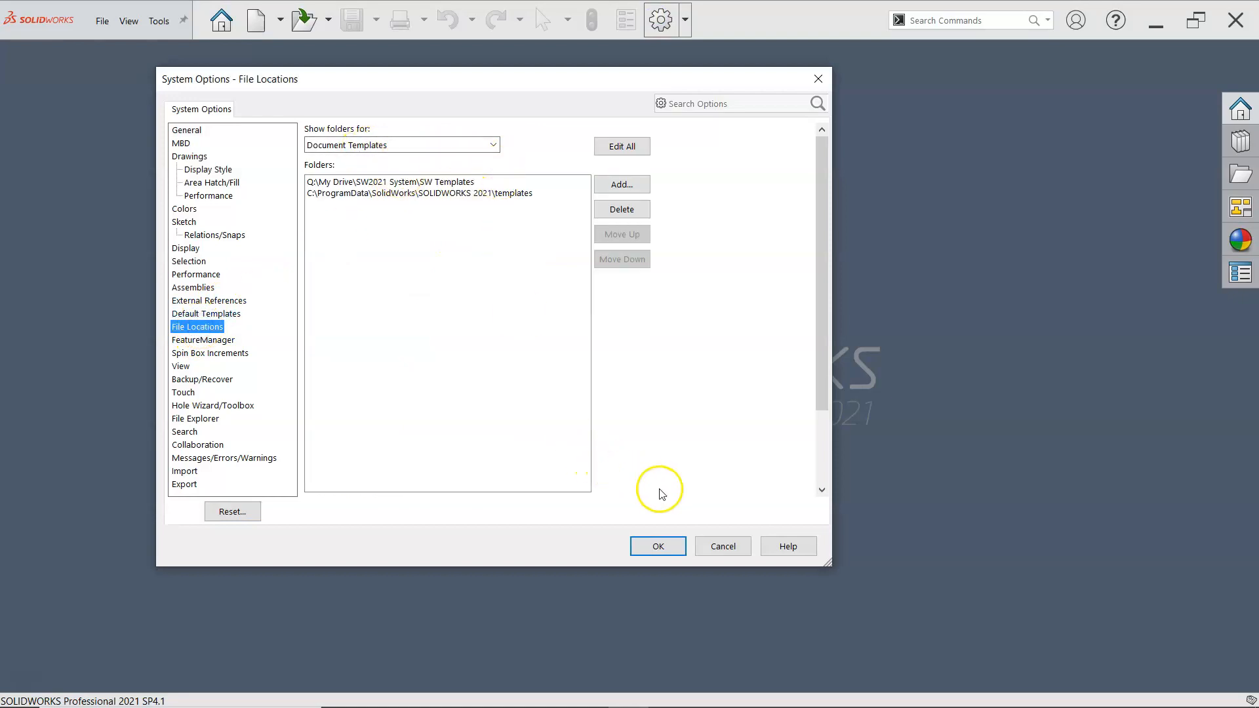
left_click(656, 544)
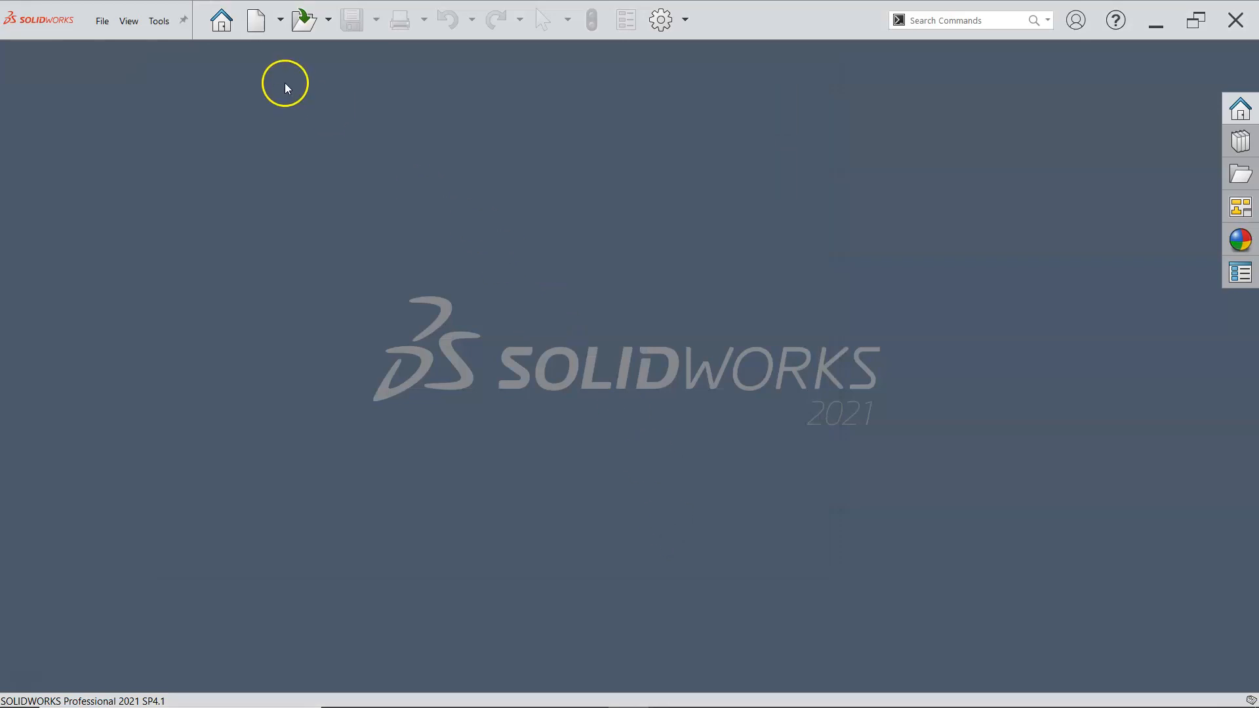
Step: Create a new drawing from the MY A SIZE template in SW Templates and dismiss the Model View command
left_click(265, 28)
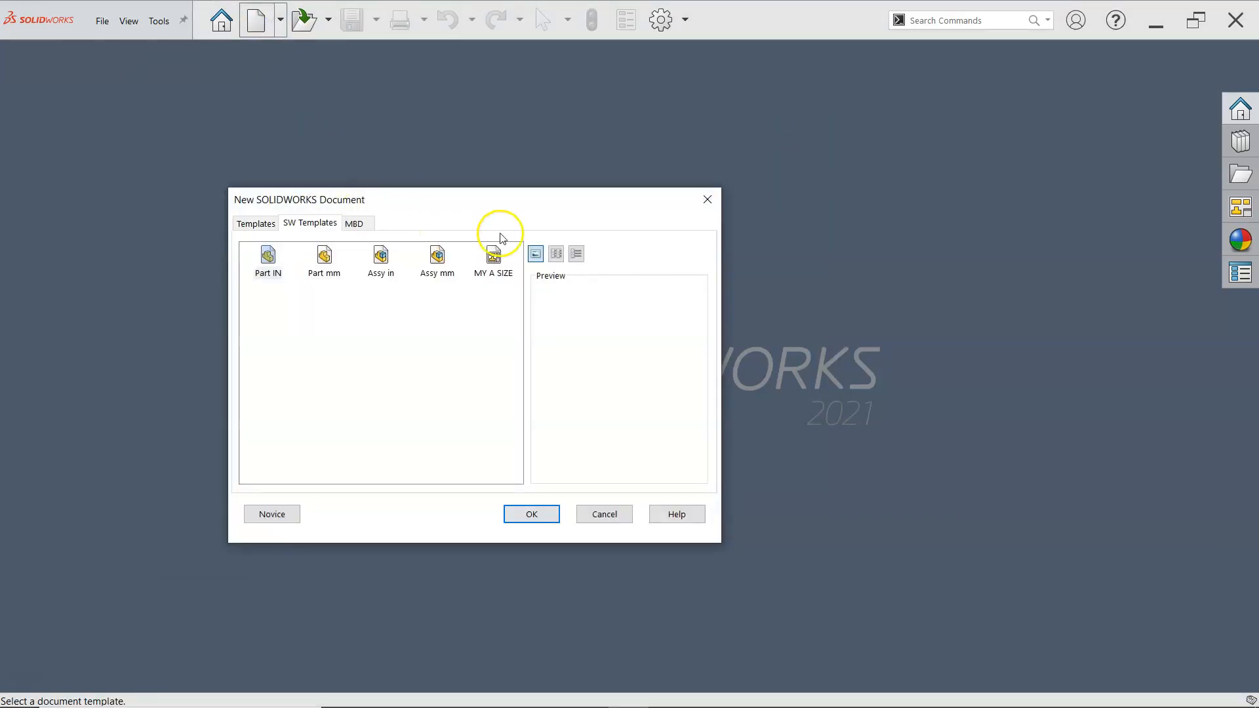
double_click(491, 266)
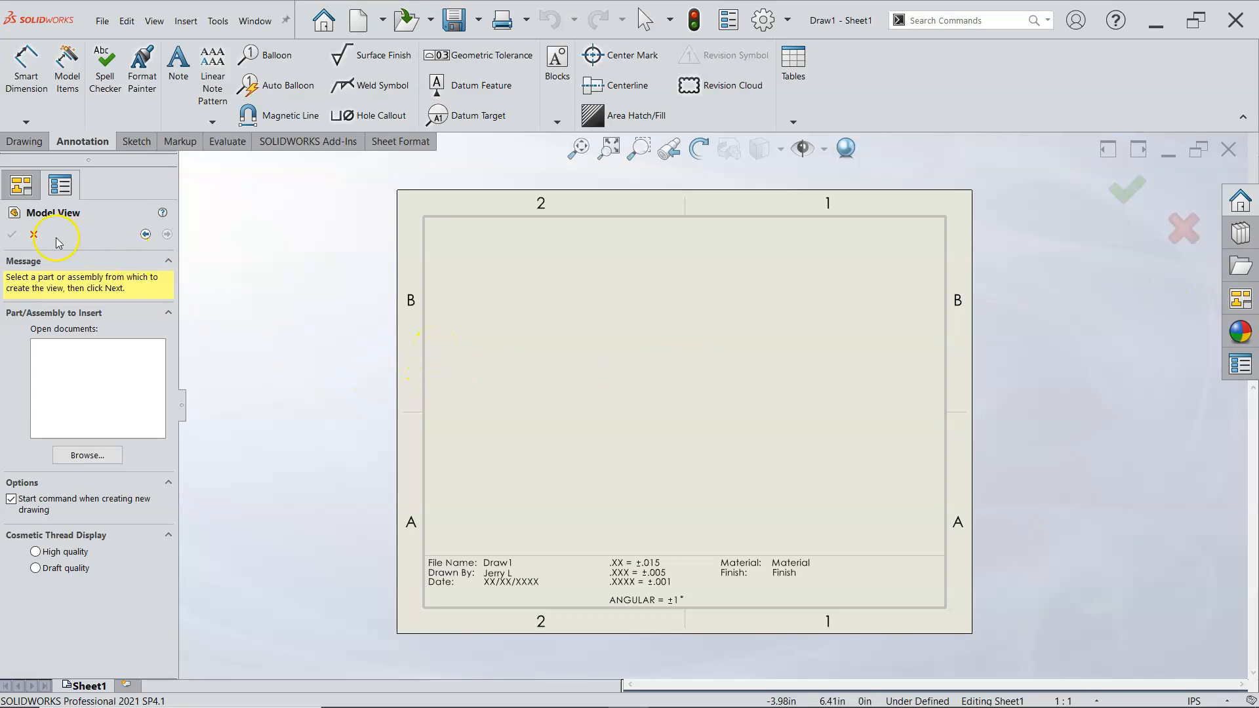
left_click(32, 234)
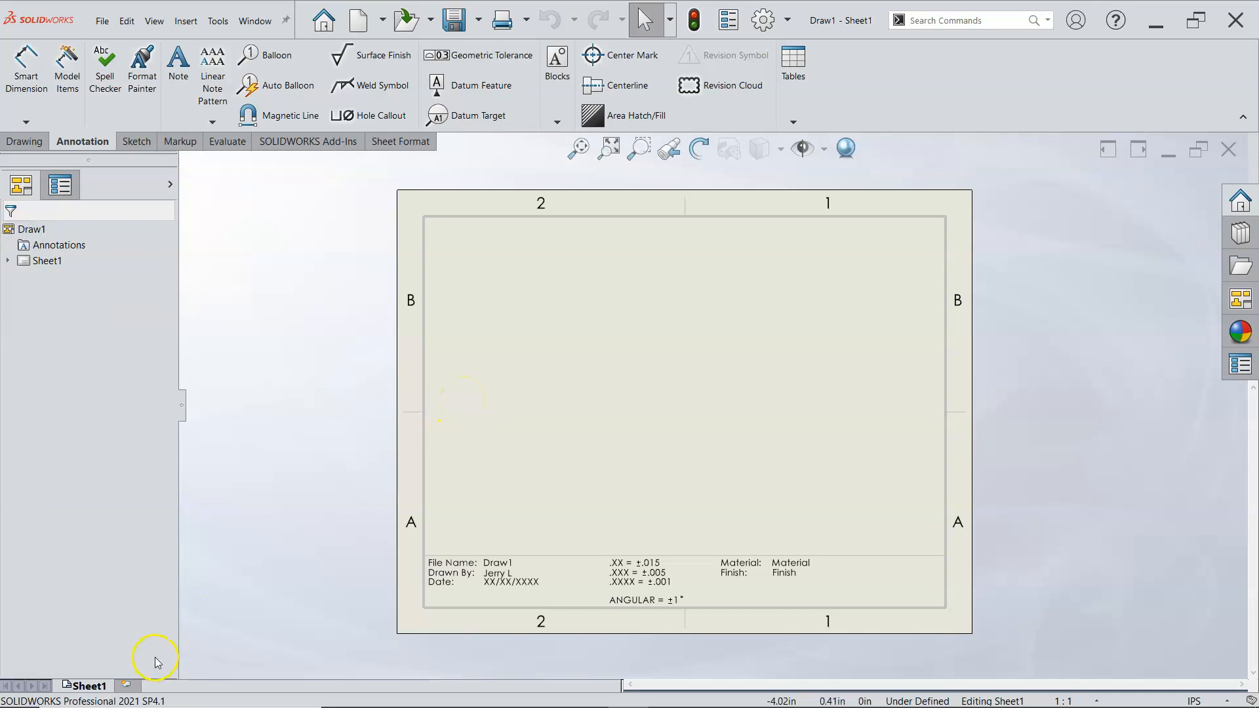
Step: Add a second sheet to the drawing and fit the whole sheet in view
left_click(126, 686)
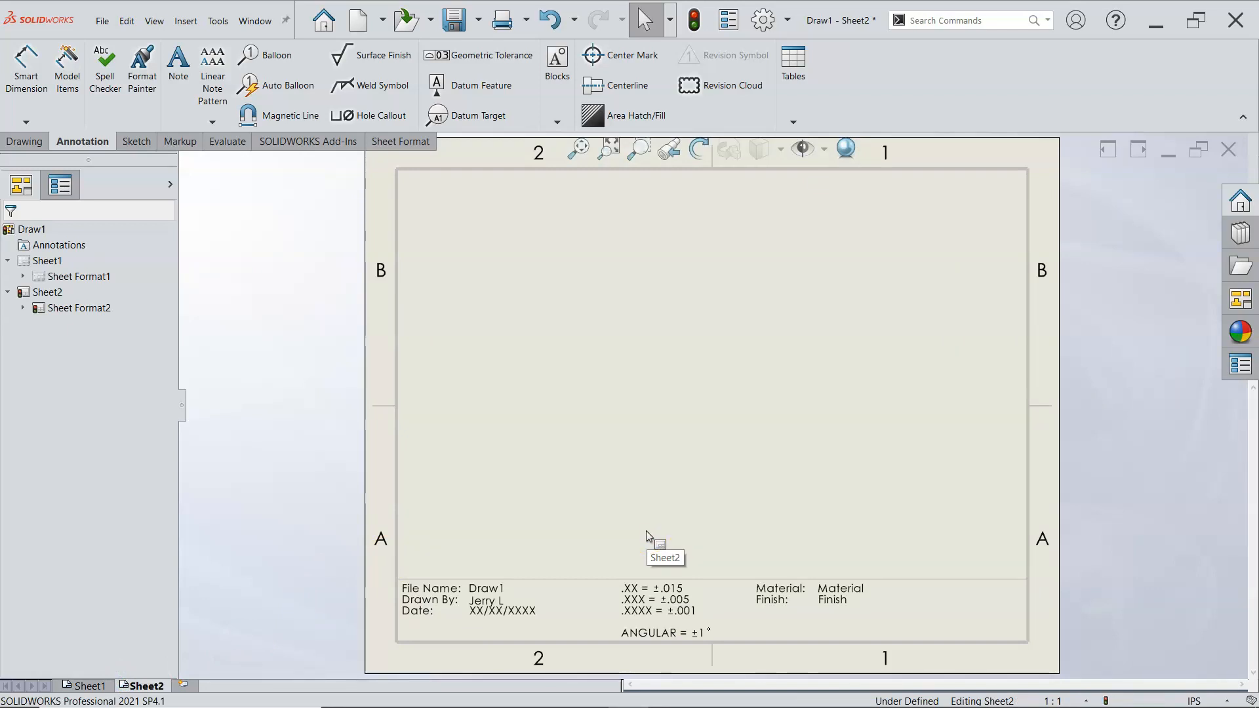
left_click(386, 534)
middle_click(641, 450)
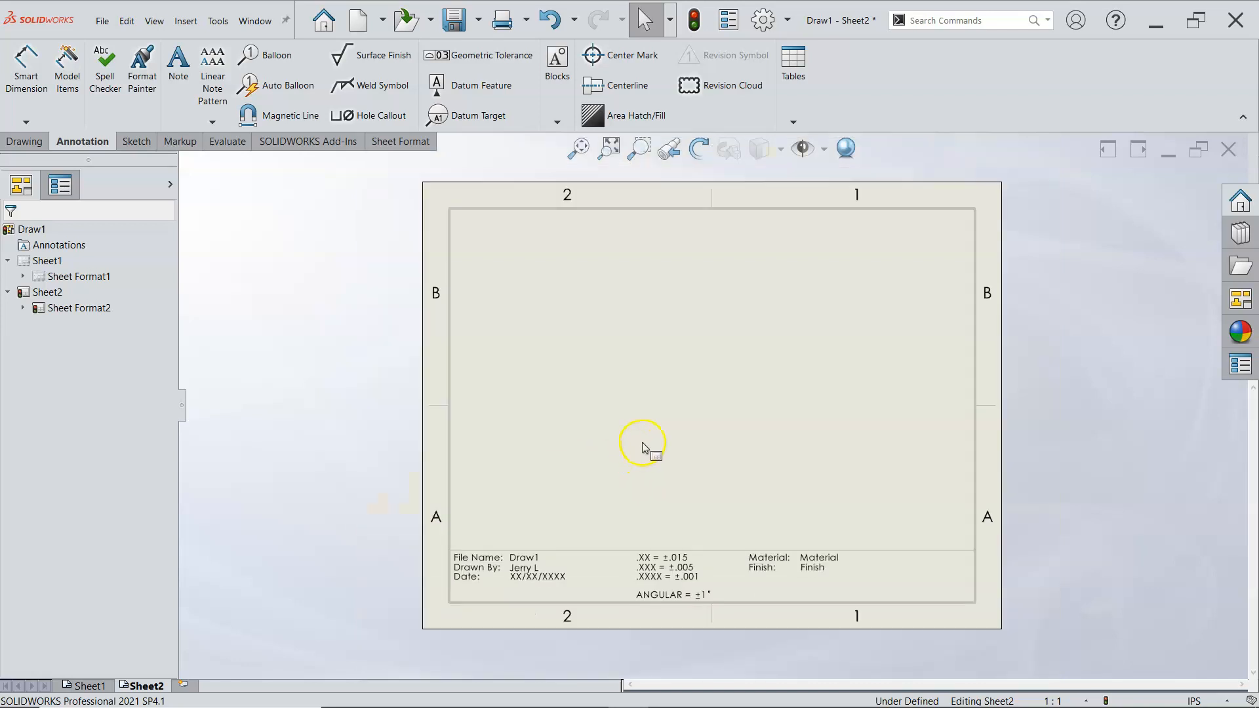